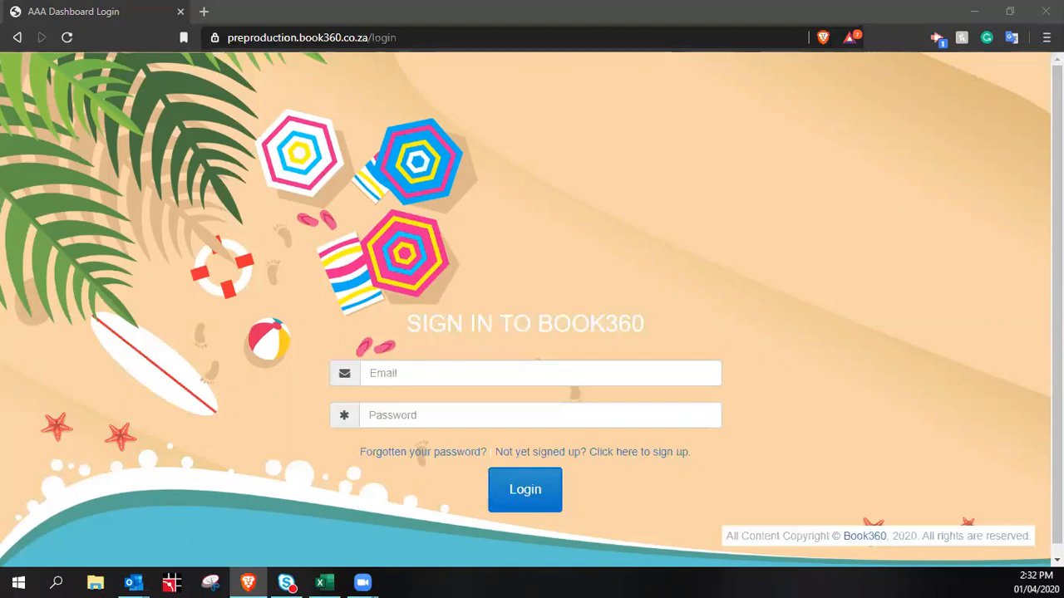
Sign in to Book360 with the saved email address and the account password
left_click(423, 373)
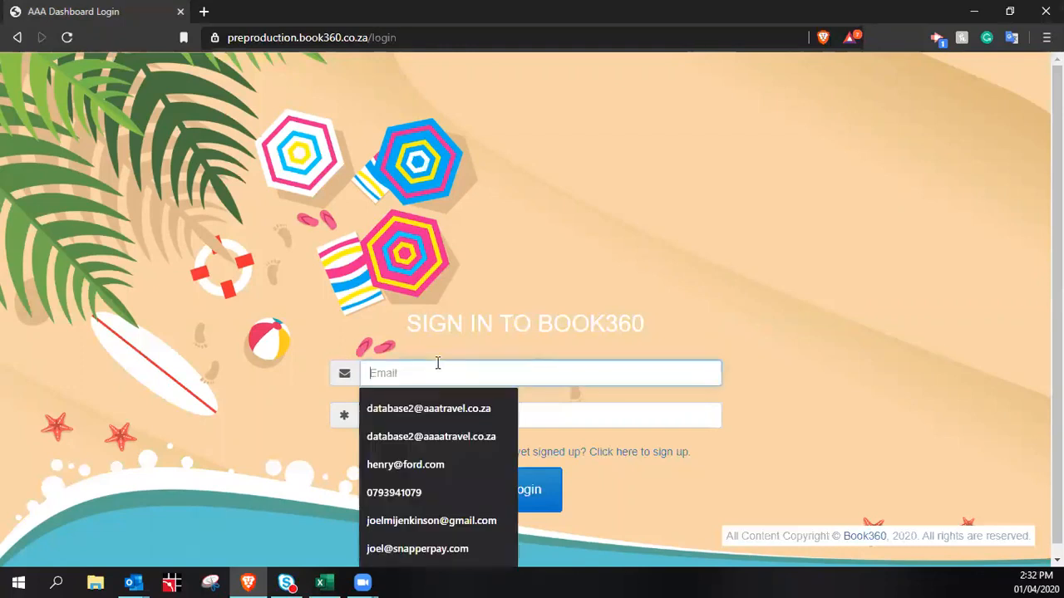
key("Down")
key("Return")
left_click(421, 414)
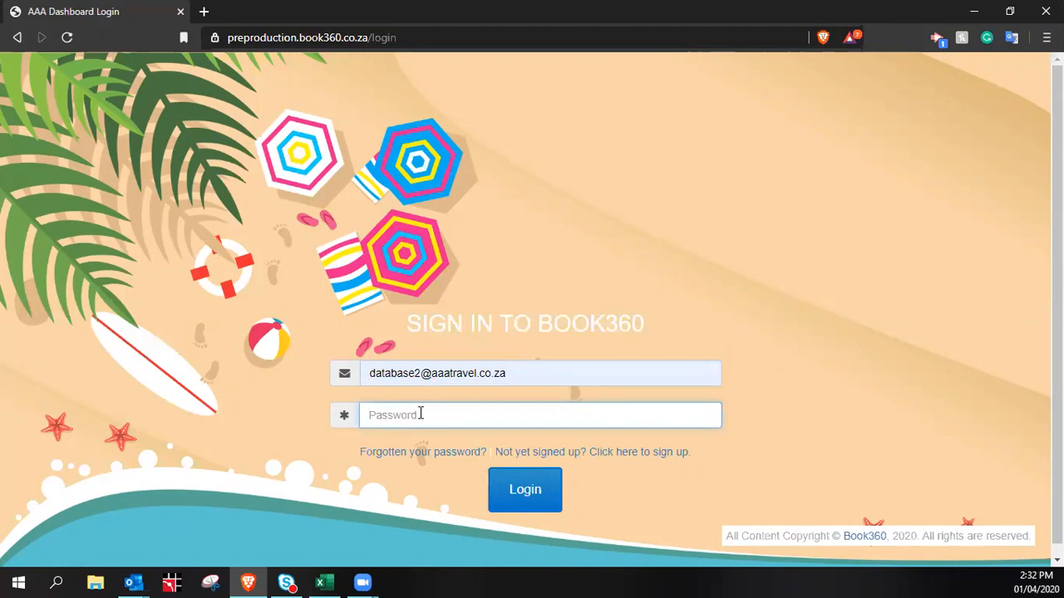
type("***********")
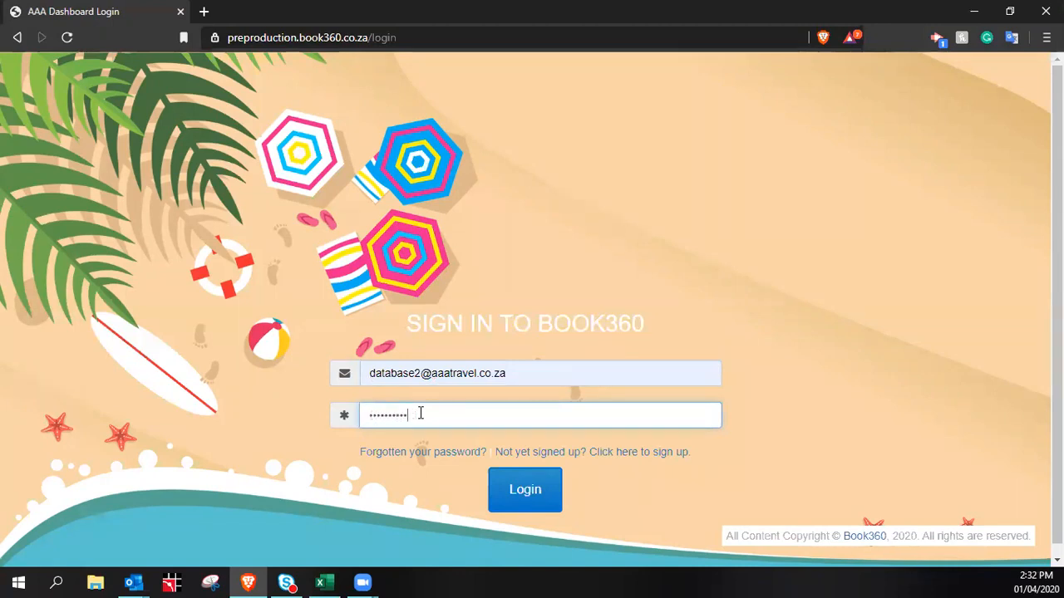
type("*")
key("Return")
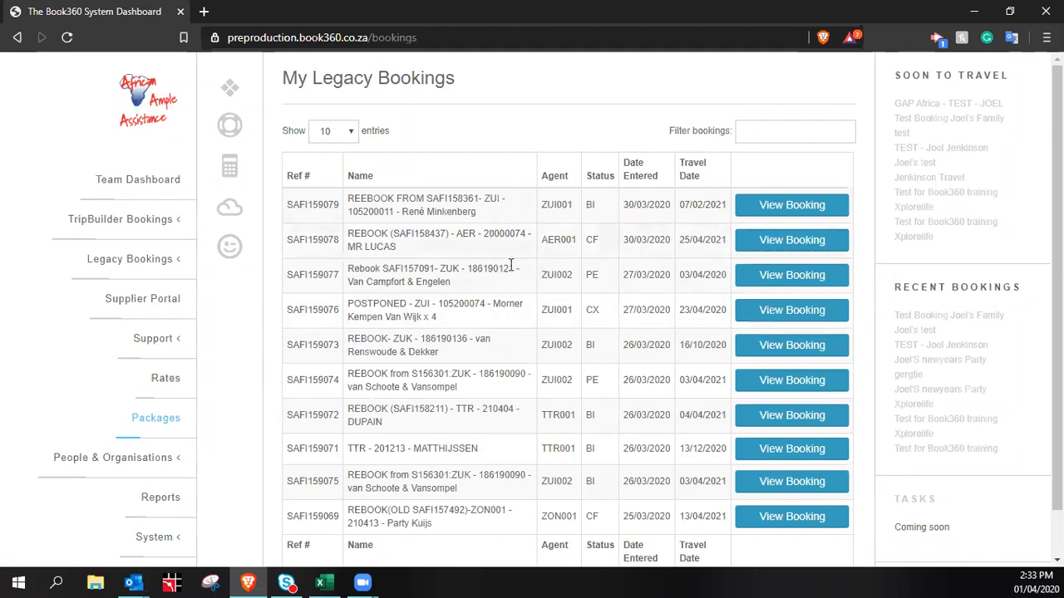
left_click_drag(229, 38, 449, 48)
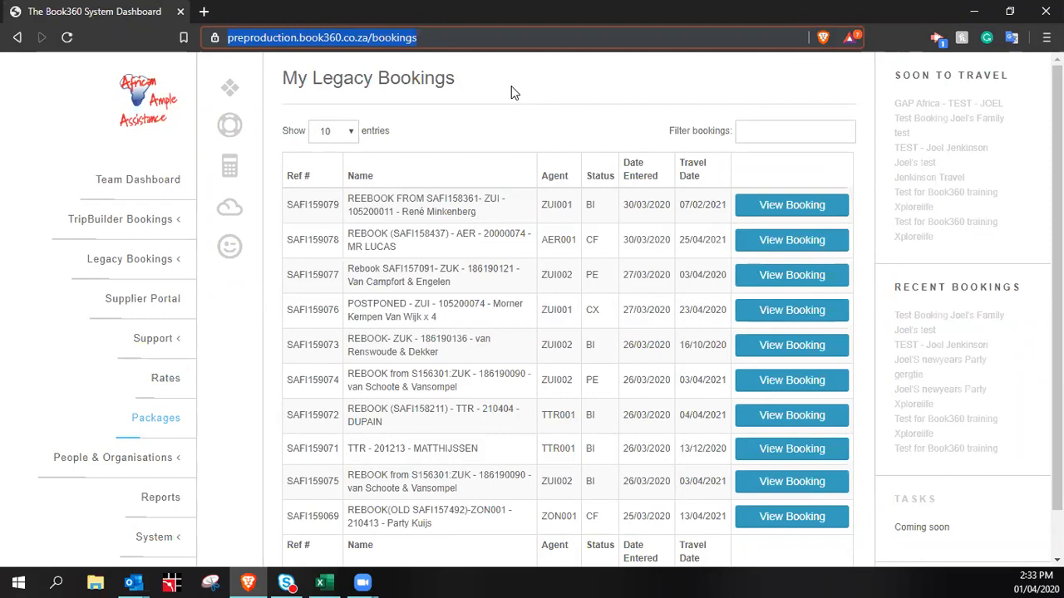
left_click(540, 85)
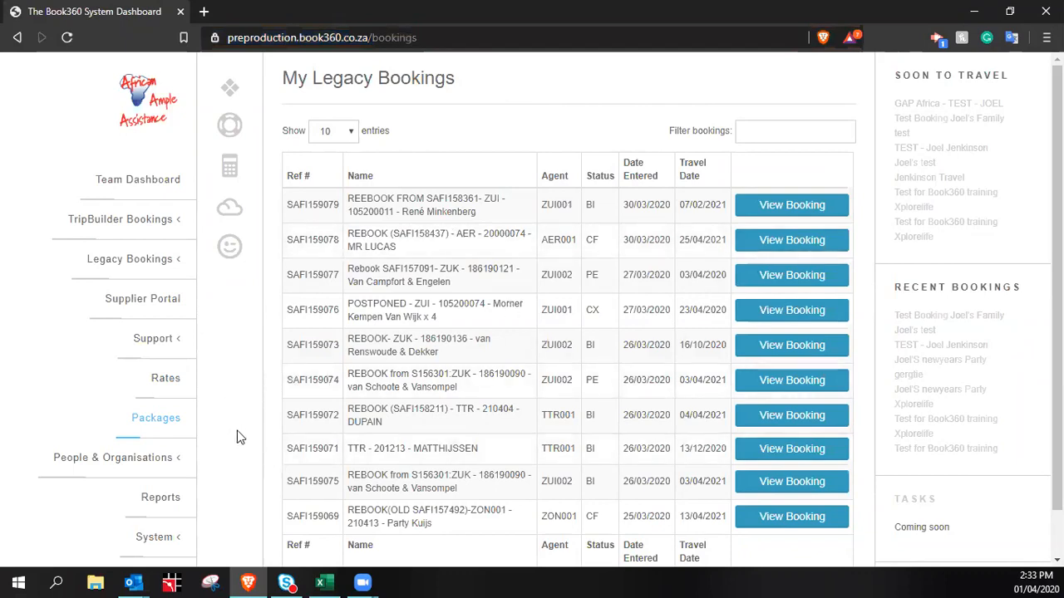
Open the 21 day Cape to KNP package from the Packages list
left_click(156, 421)
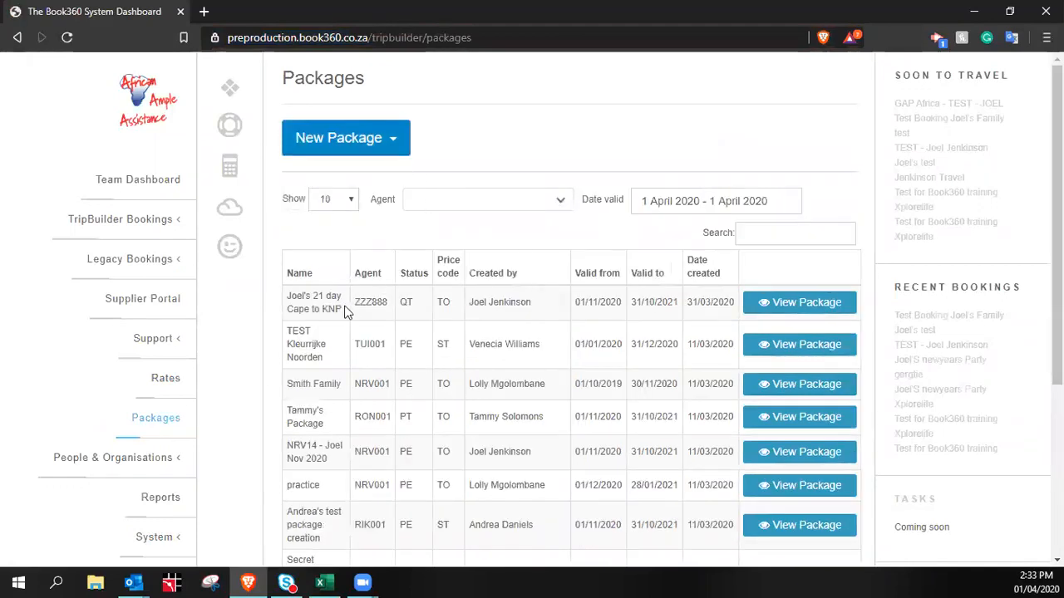
left_click(808, 304)
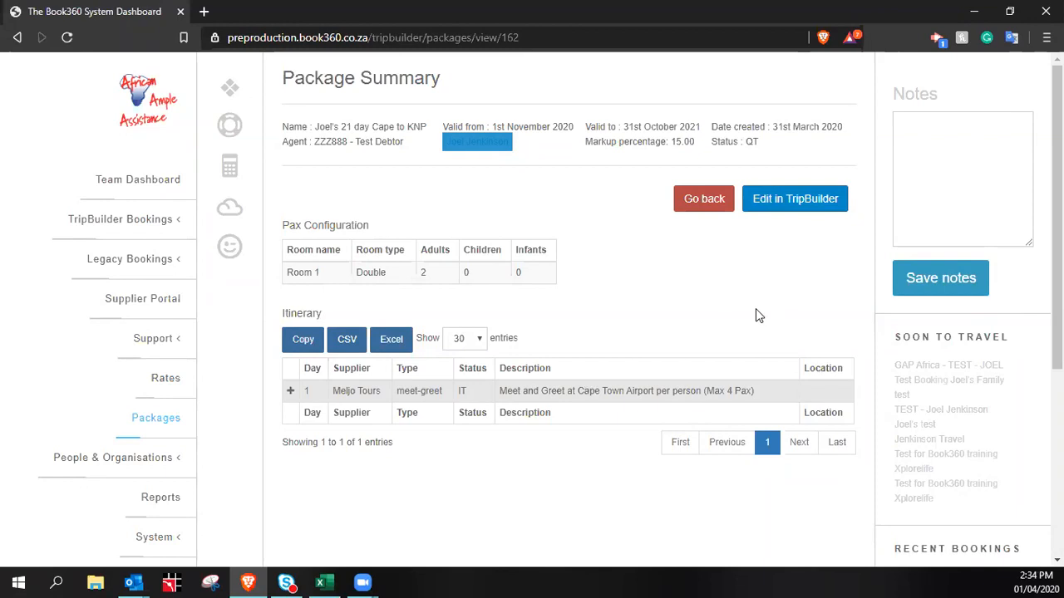
Edit the package in TripBuilder and set its dates to 1–7 November 2020
left_click(803, 204)
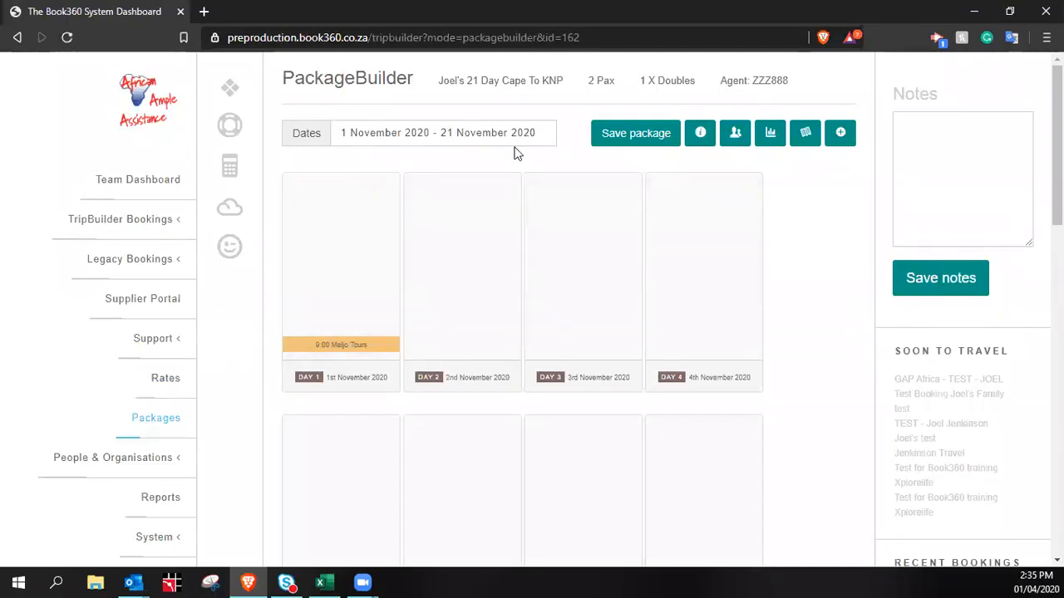
left_click(393, 135)
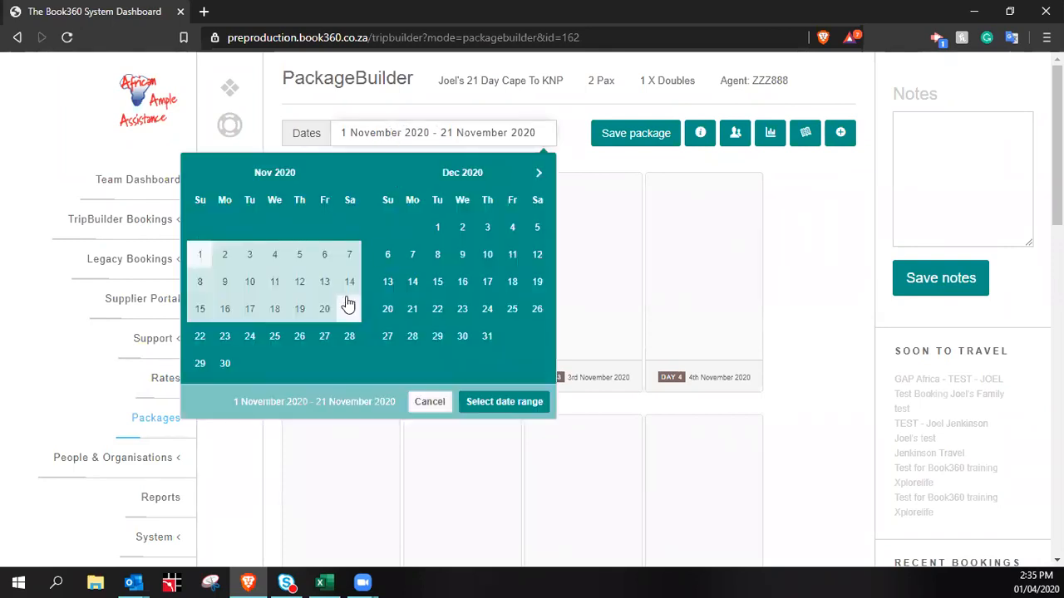
left_click(197, 257)
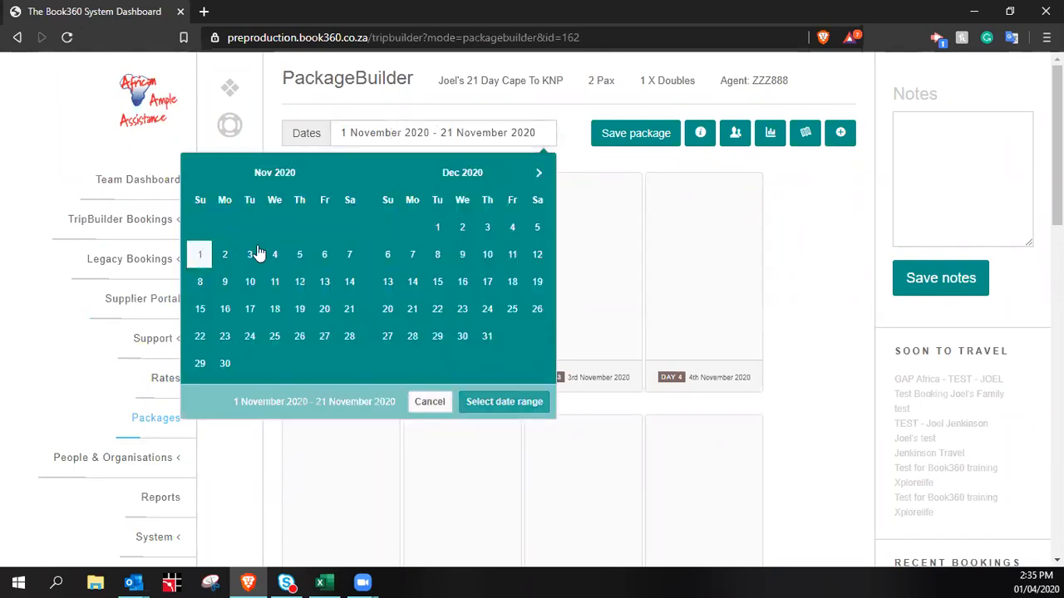
left_click(352, 263)
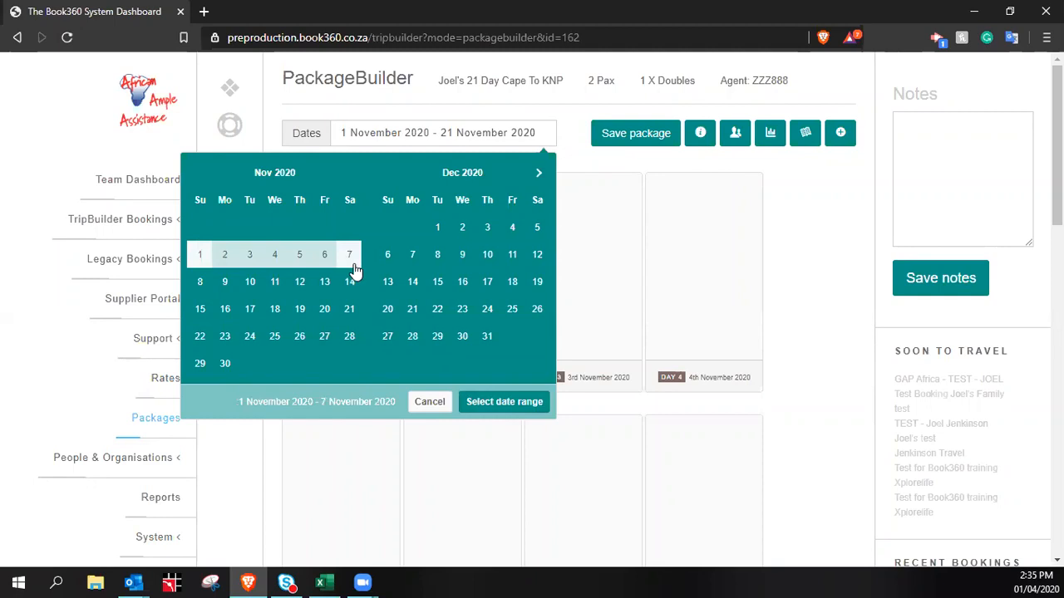
left_click(506, 407)
Start adding a new service line on Day 1
scroll(581, 290, "down", 4)
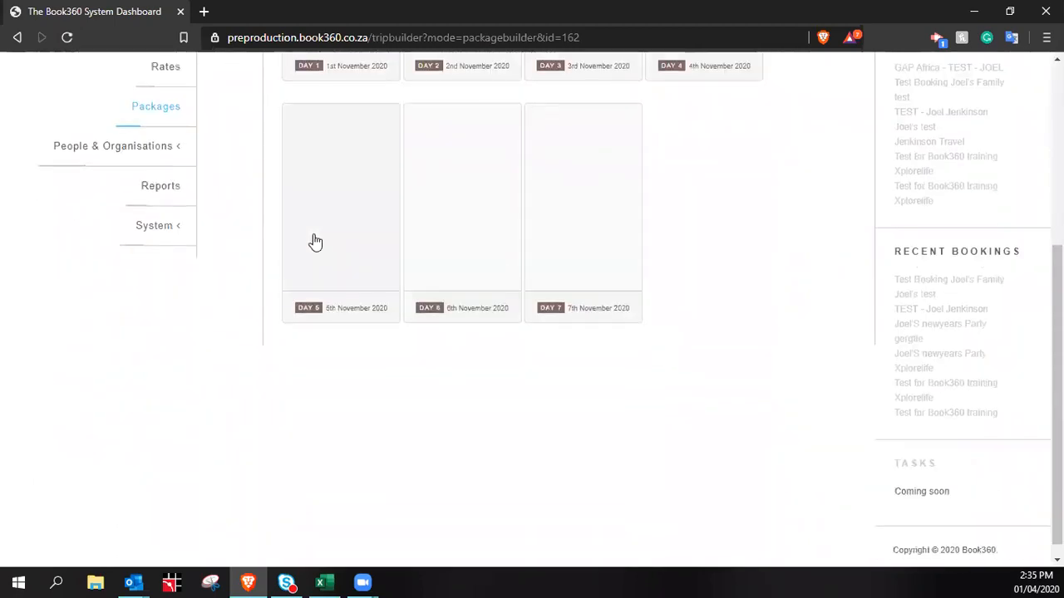
scroll(465, 249, "up", 2)
scroll(441, 232, "up", 1)
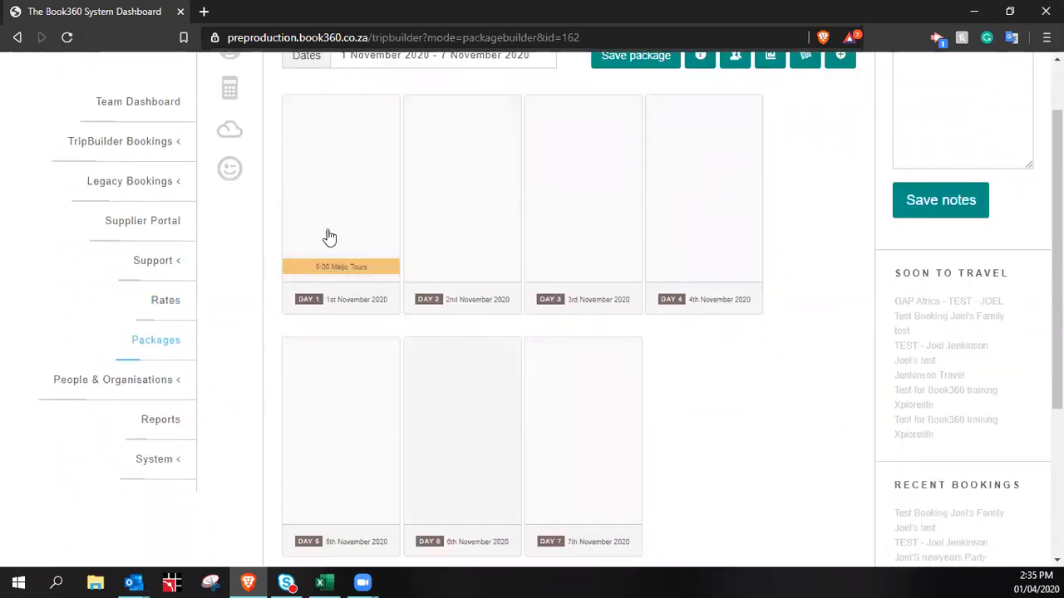
left_click(322, 183)
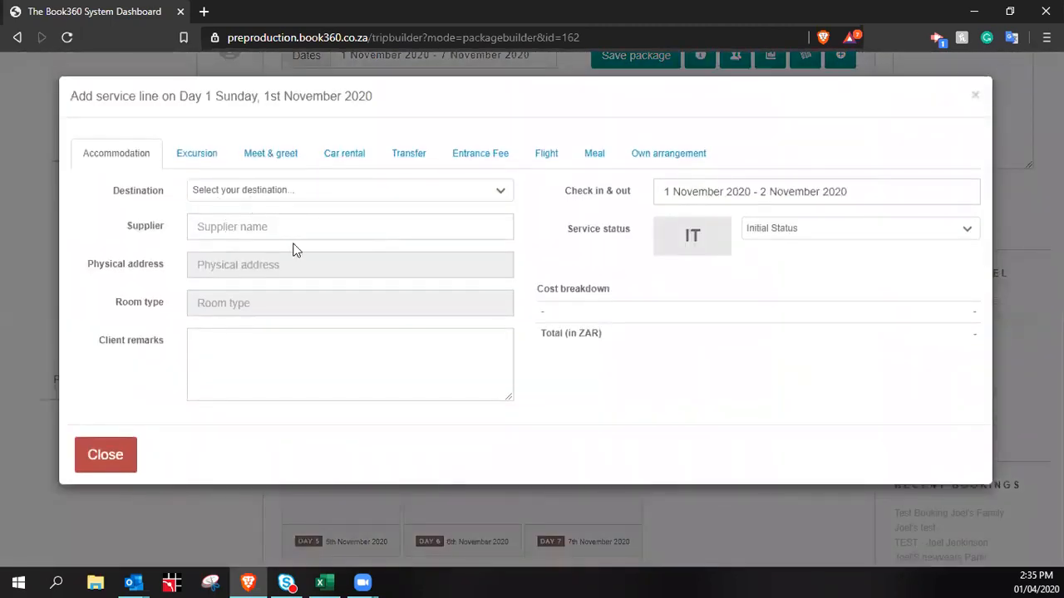
Search 'weet' and choose Sweet Lemon Guest House as the supplier
left_click(289, 230)
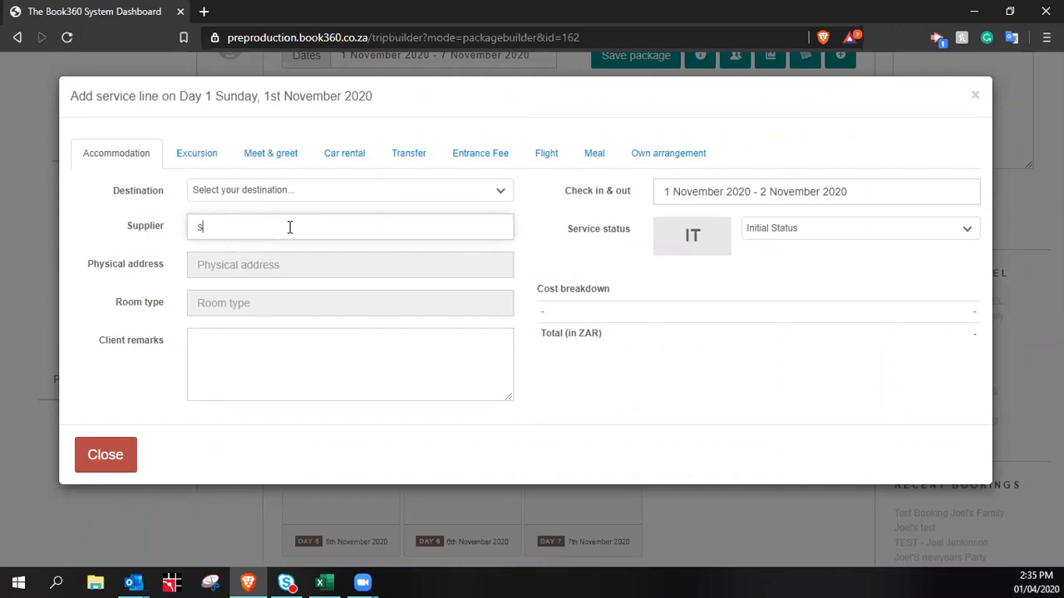
type("weet")
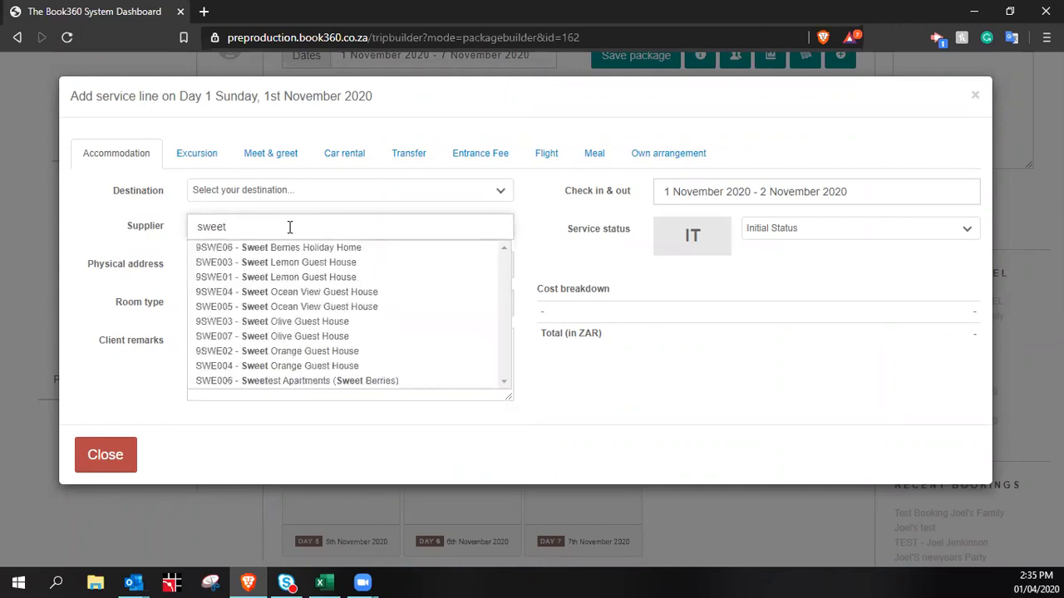
left_click(302, 263)
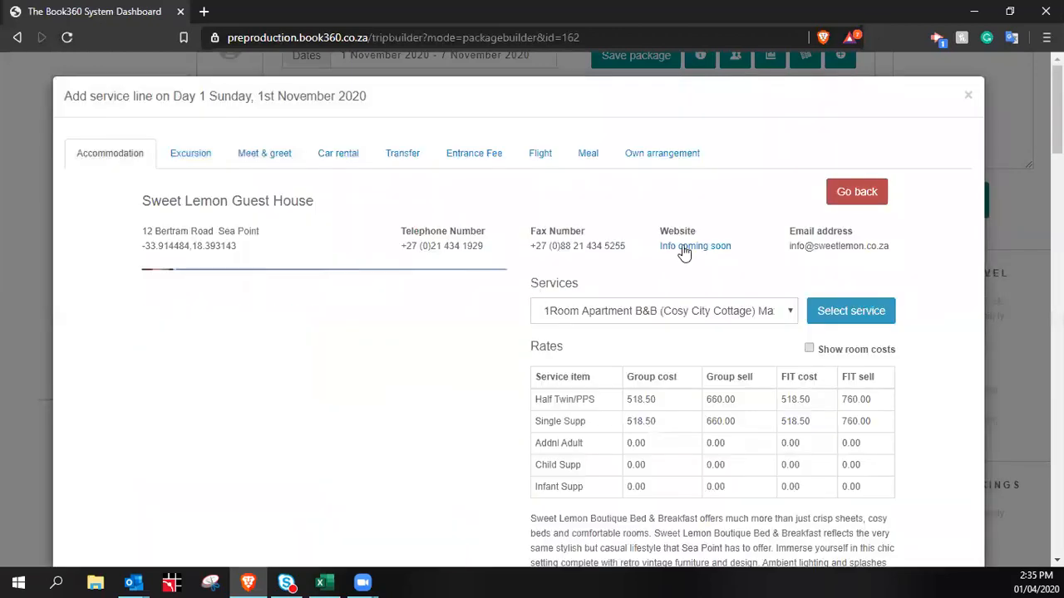
Browse the Sweet Lemon Guest House details and view the dining-room photo
scroll(299, 347, "down", 12)
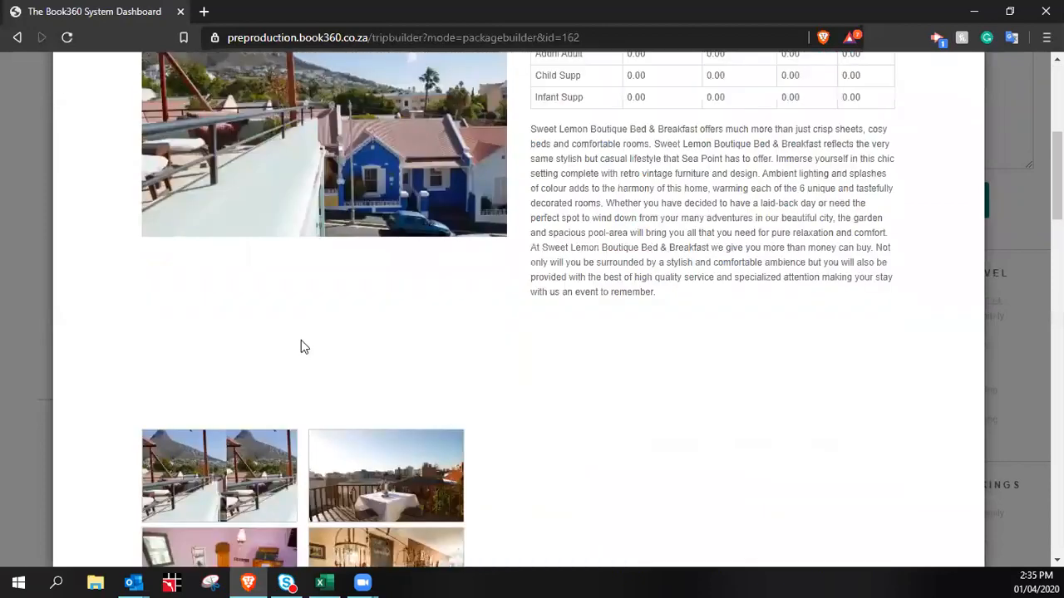
scroll(303, 378, "down", 10)
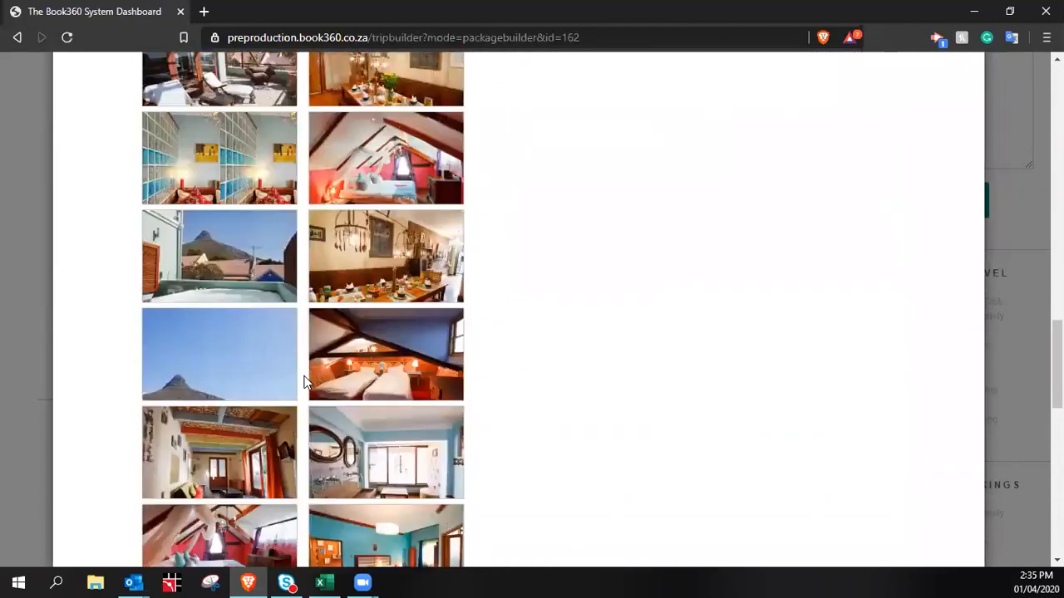
scroll(373, 349, "up", 20)
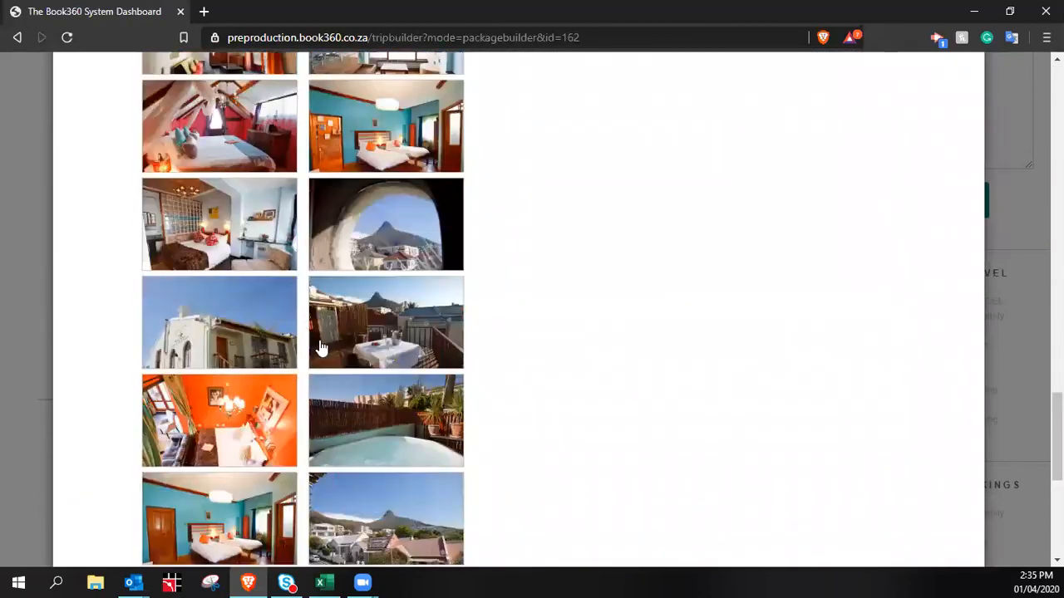
scroll(397, 369, "down", 8)
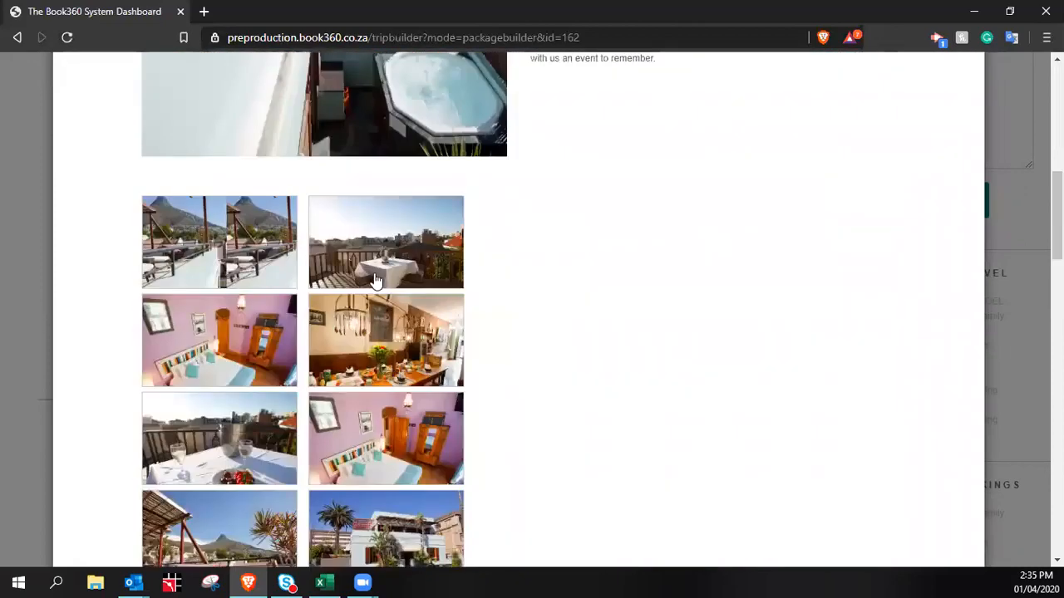
scroll(408, 241, "up", 3)
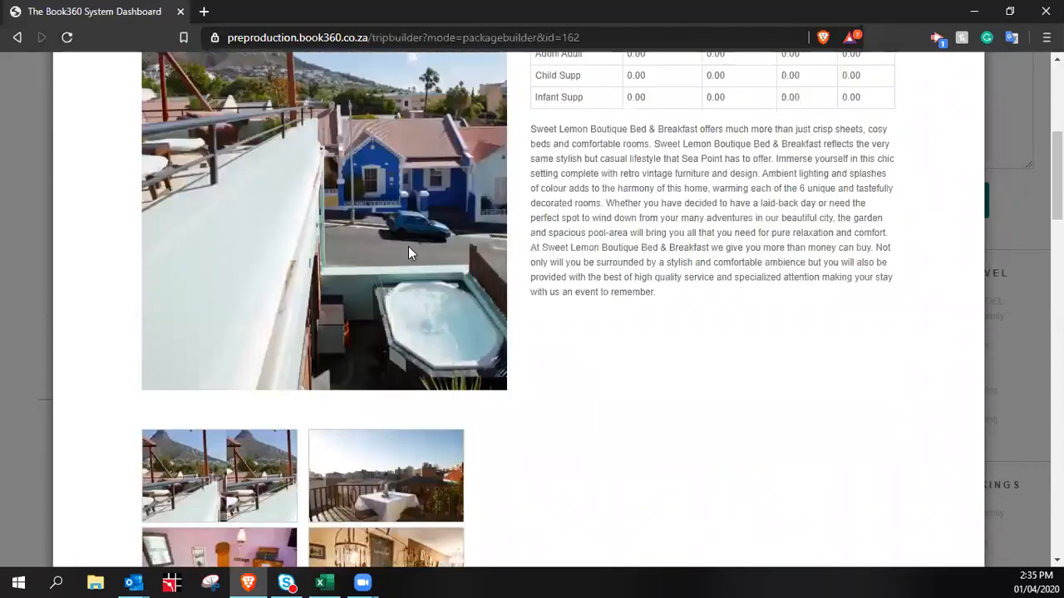
scroll(374, 279, "up", 3)
scroll(374, 279, "up", 2)
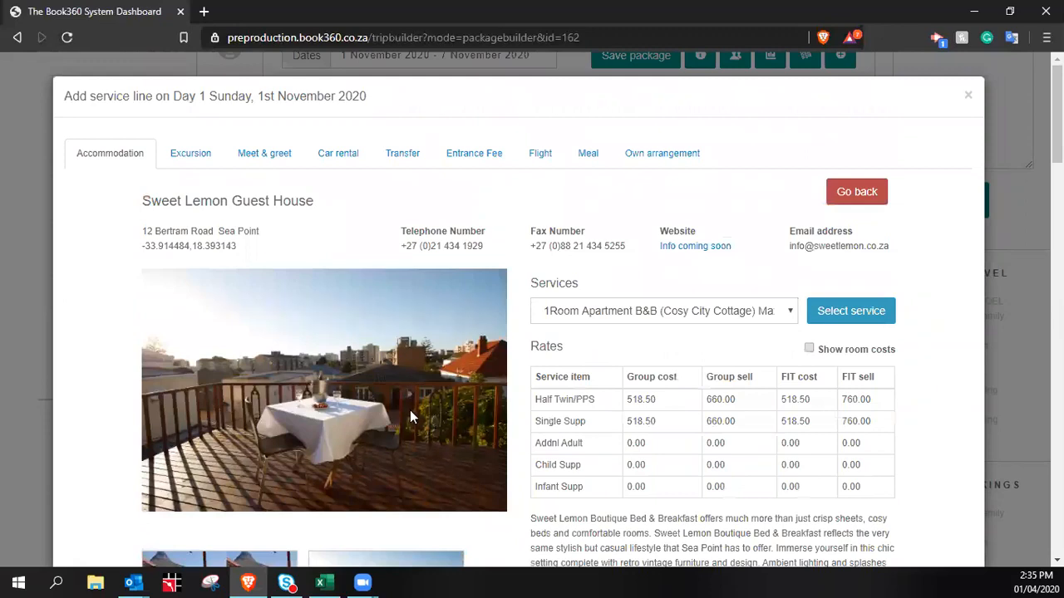
scroll(409, 409, "down", 3)
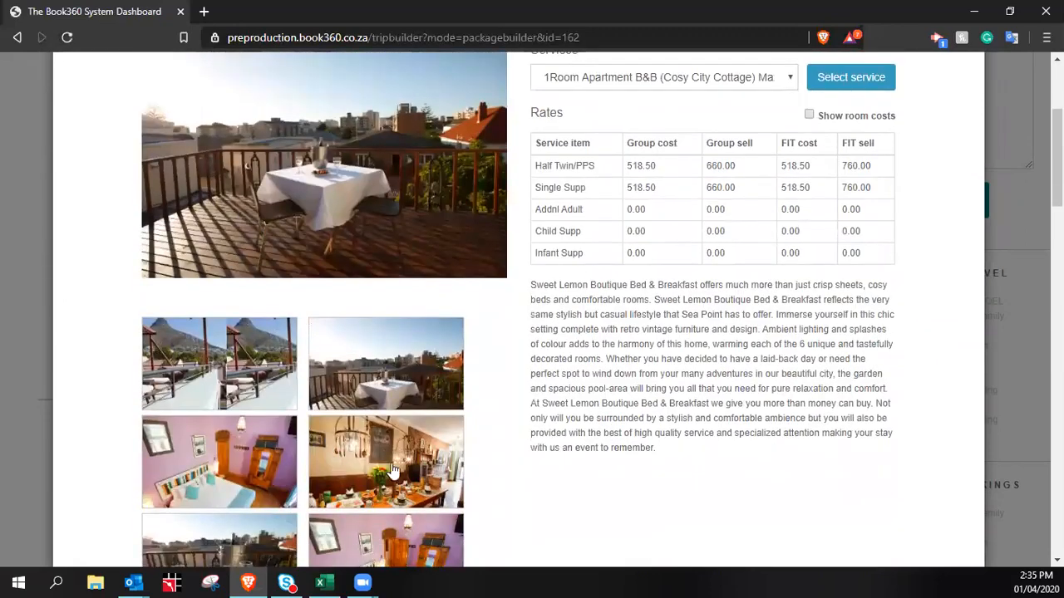
left_click(395, 471)
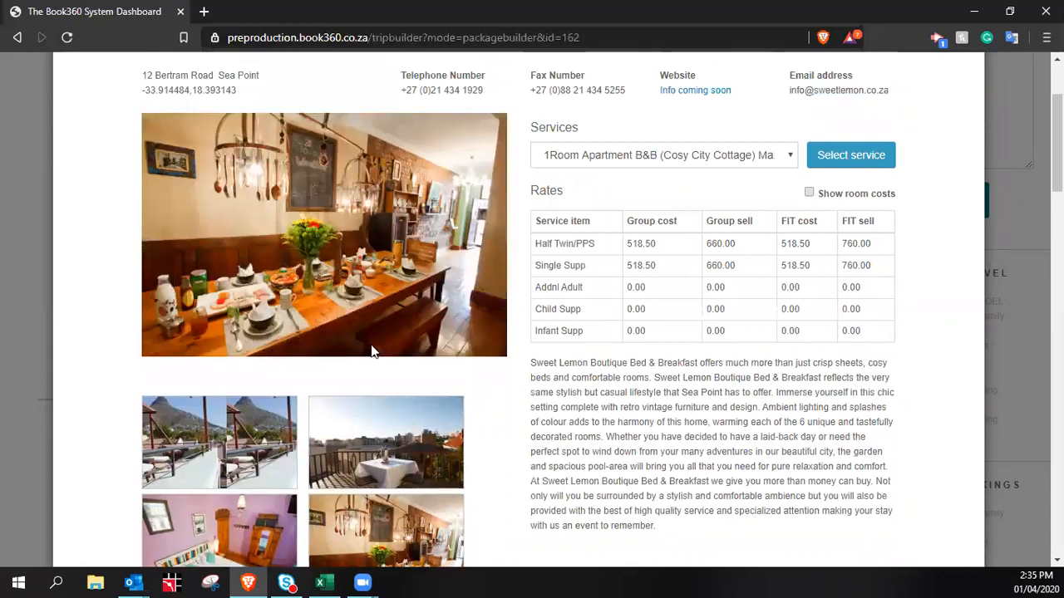
Review the rates and open the Sweet Lemon room services list
scroll(216, 324, "down", 3)
scroll(430, 278, "up", 3)
scroll(433, 296, "down", 5)
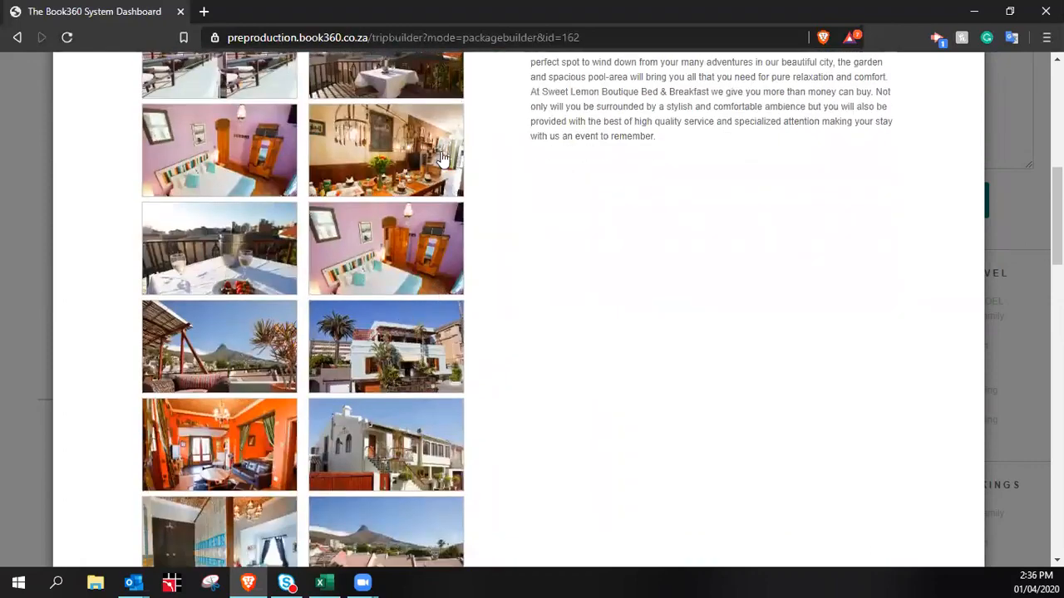
scroll(415, 345, "up", 5)
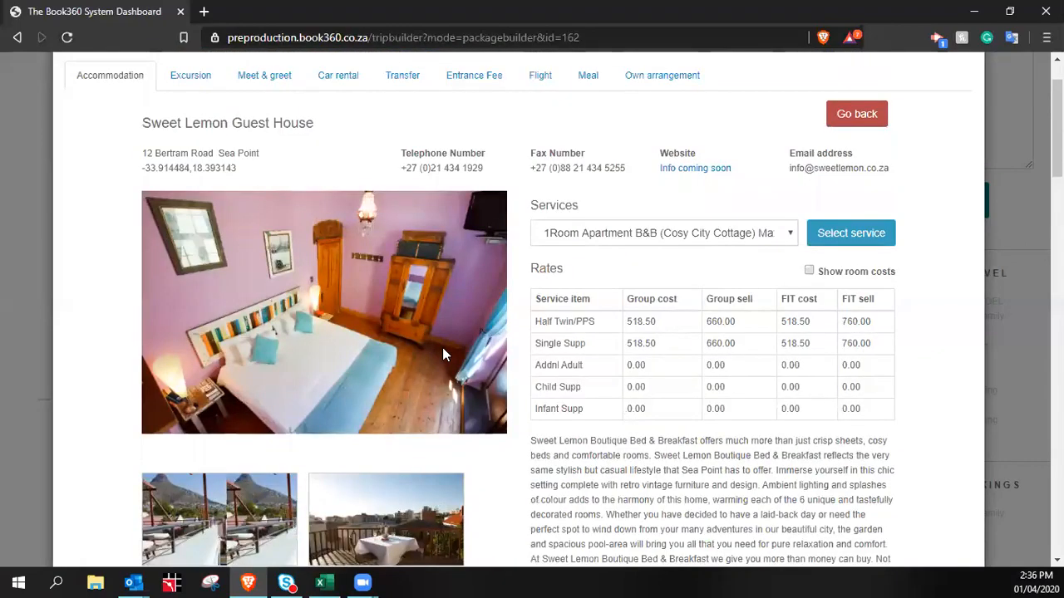
scroll(642, 347, "down", 3)
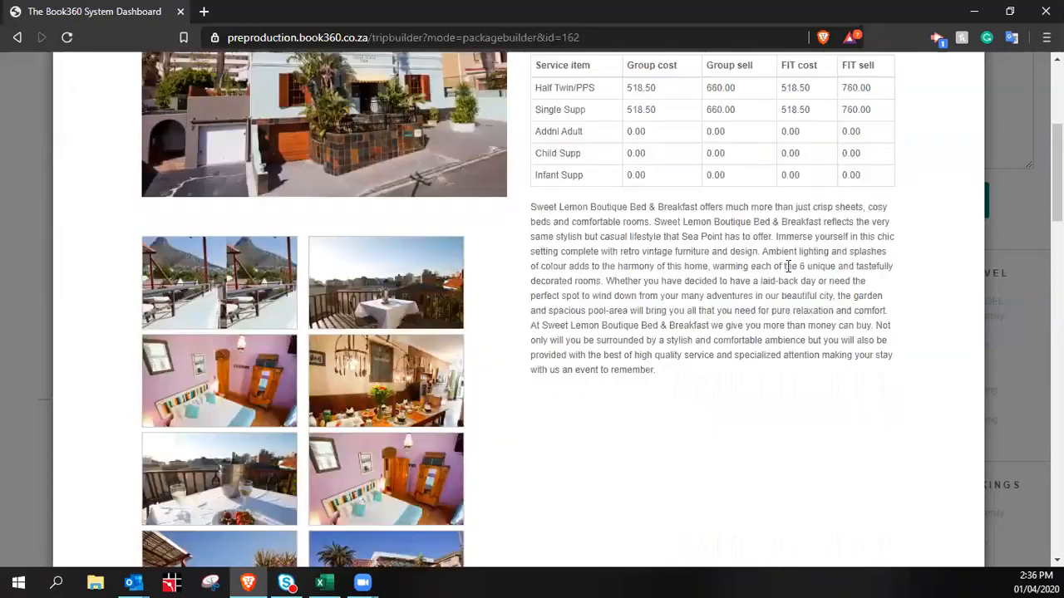
scroll(789, 269, "up", 2)
left_click(791, 158)
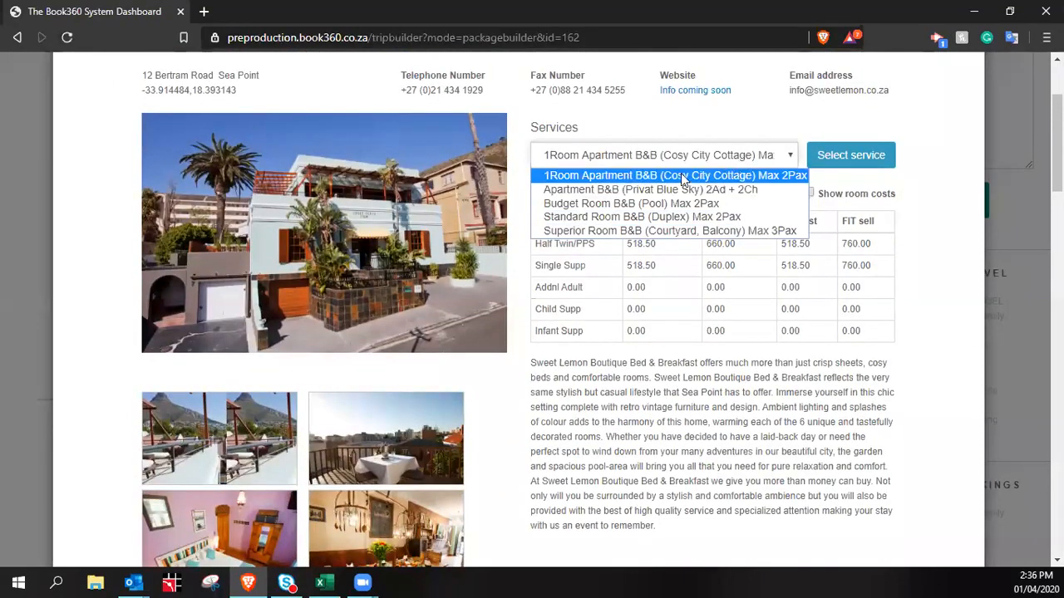
Add the 1Room Apartment B&B at Sweet Lemon to Day 1, showing room costs
left_click(790, 178)
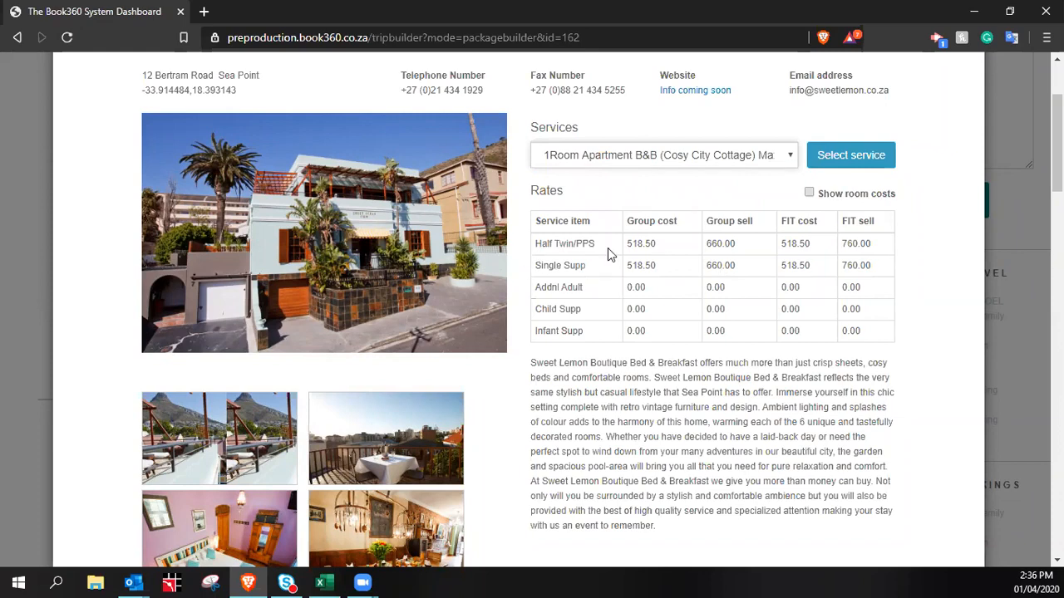
left_click(809, 192)
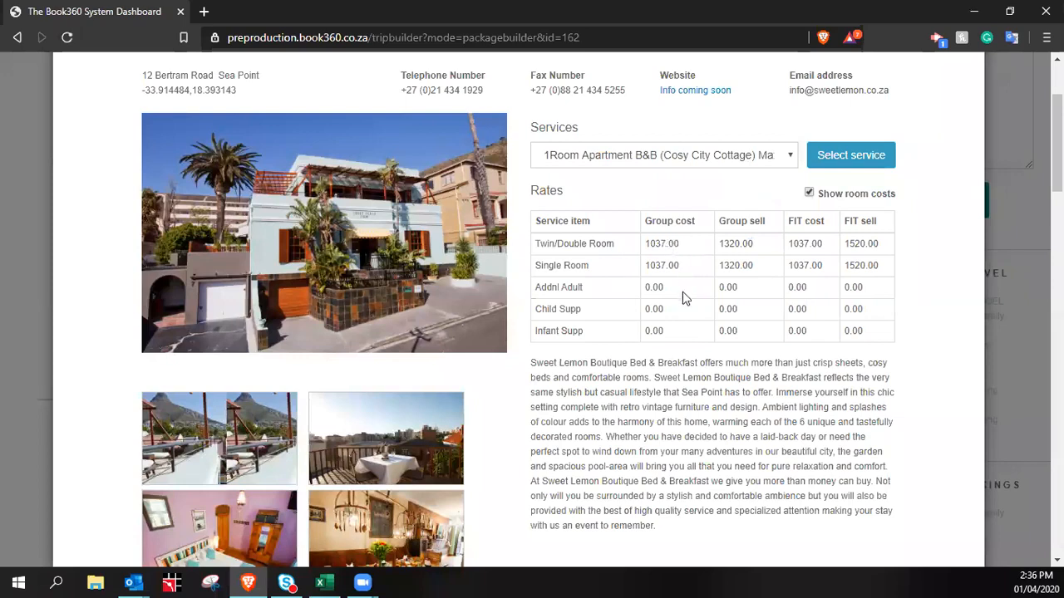
left_click(849, 157)
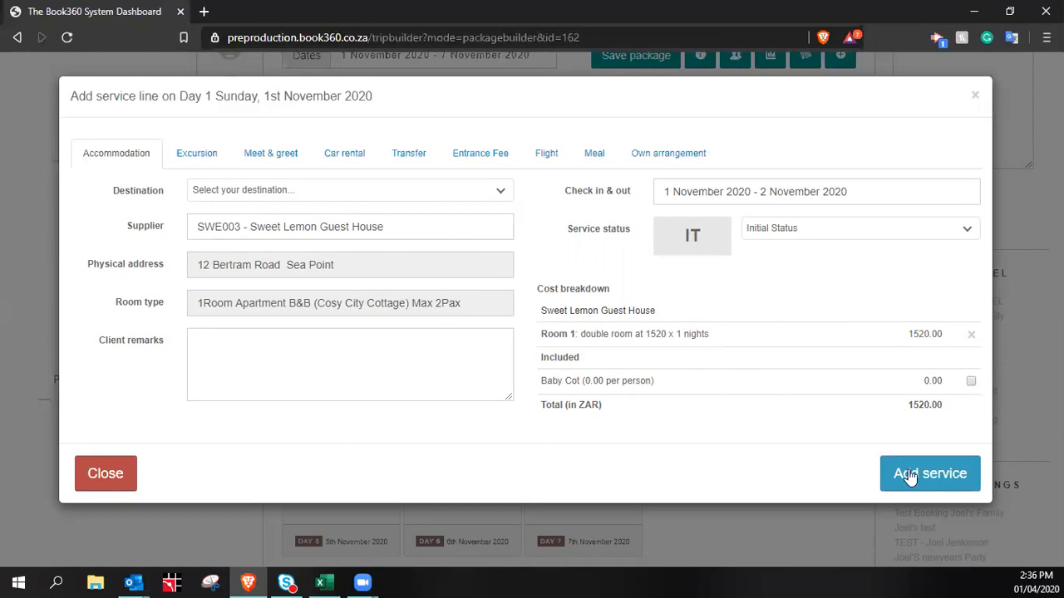
left_click(943, 488)
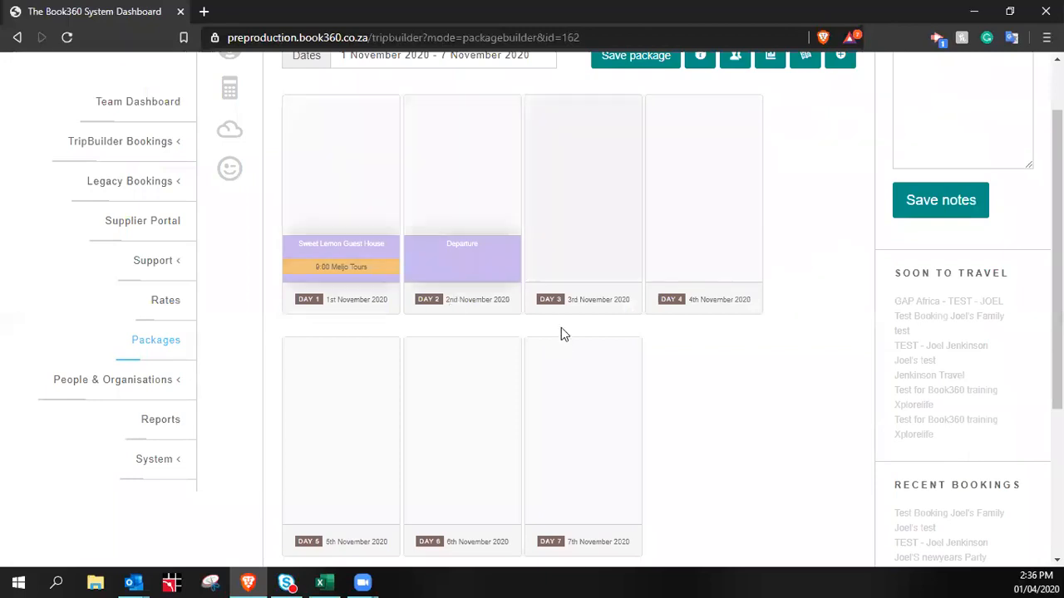
Create a Day 2 car rental from 'Sweet Lenon Guest House' with BUD001 - Bidvest Car Rental
left_click(477, 183)
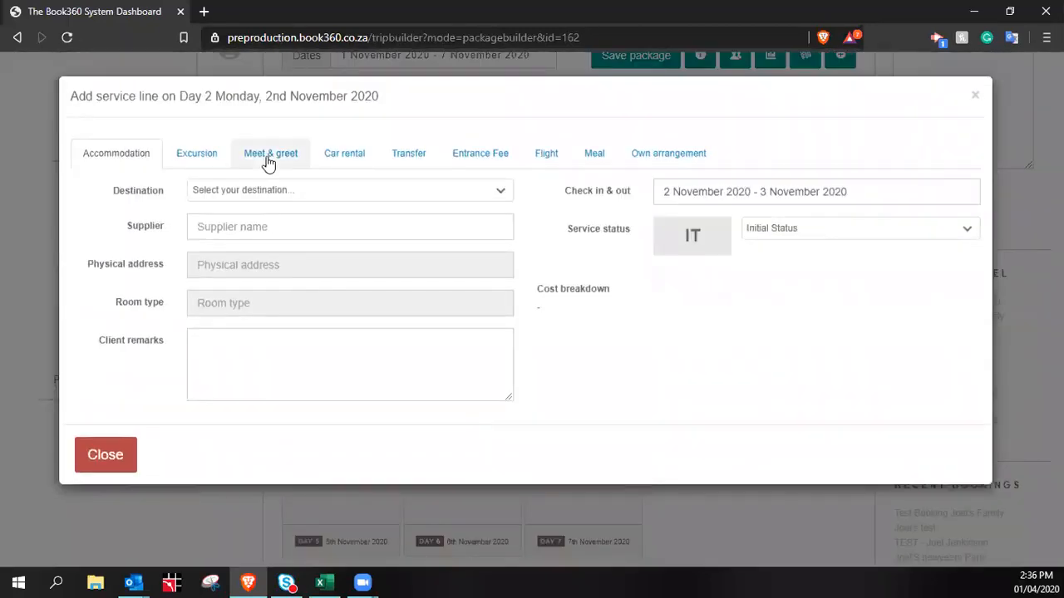
left_click(351, 159)
left_click(250, 229)
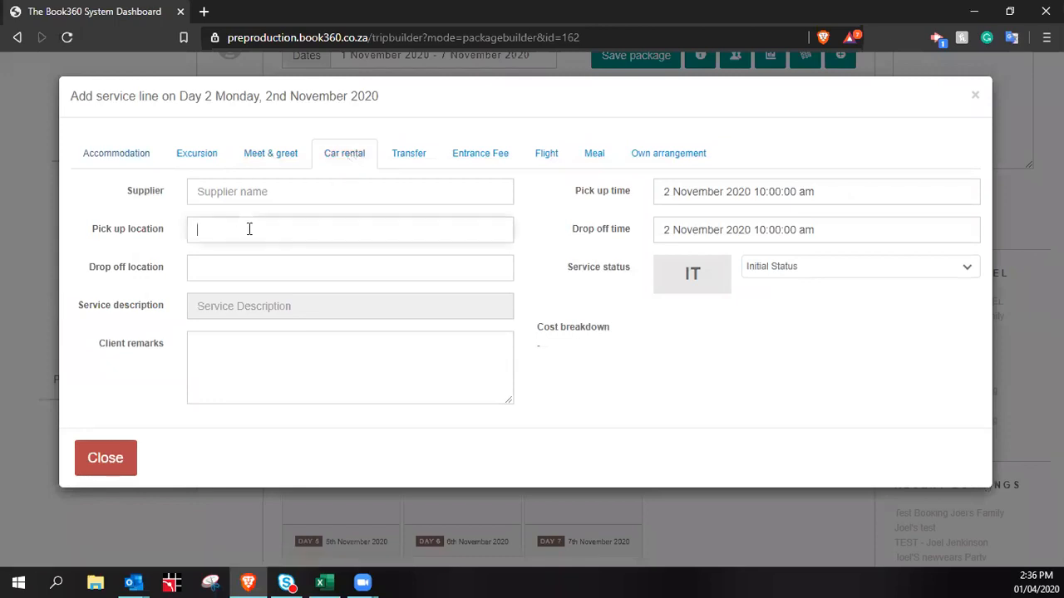
type("Sweet")
type(" Len")
type("on Guest House")
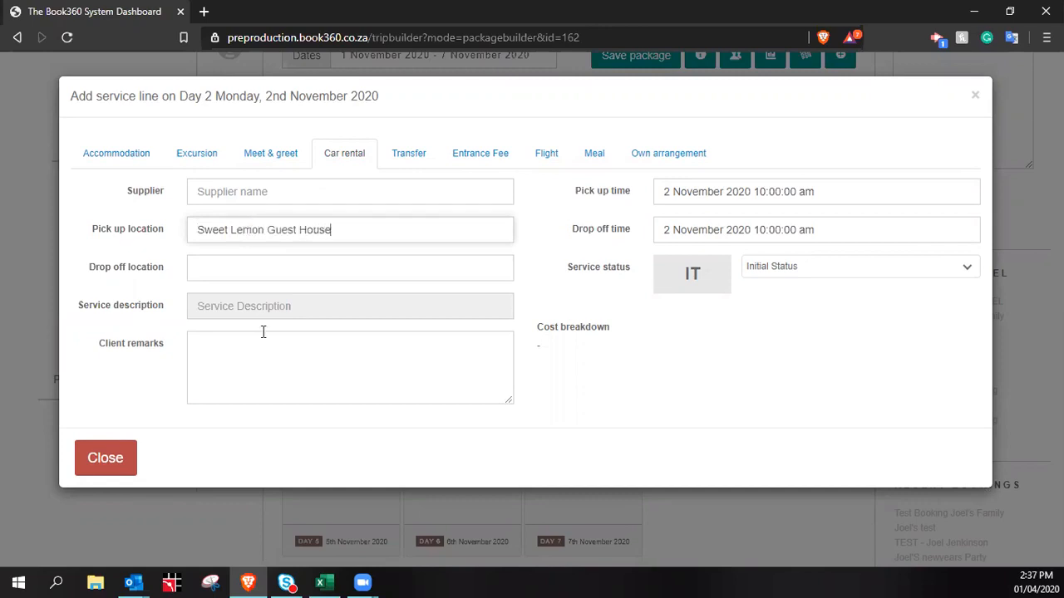
left_click(264, 194)
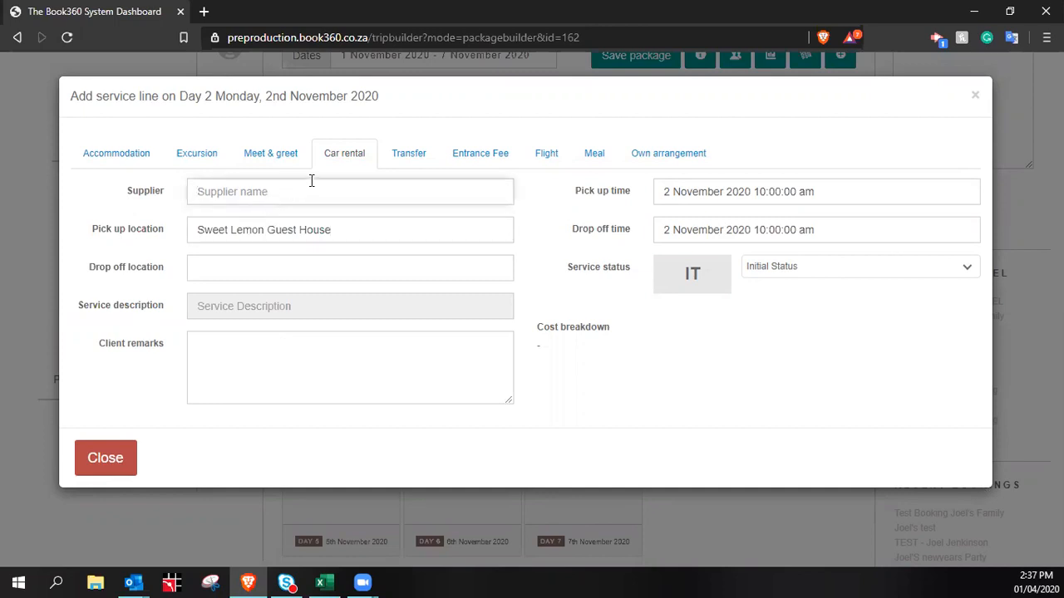
type("bidvest")
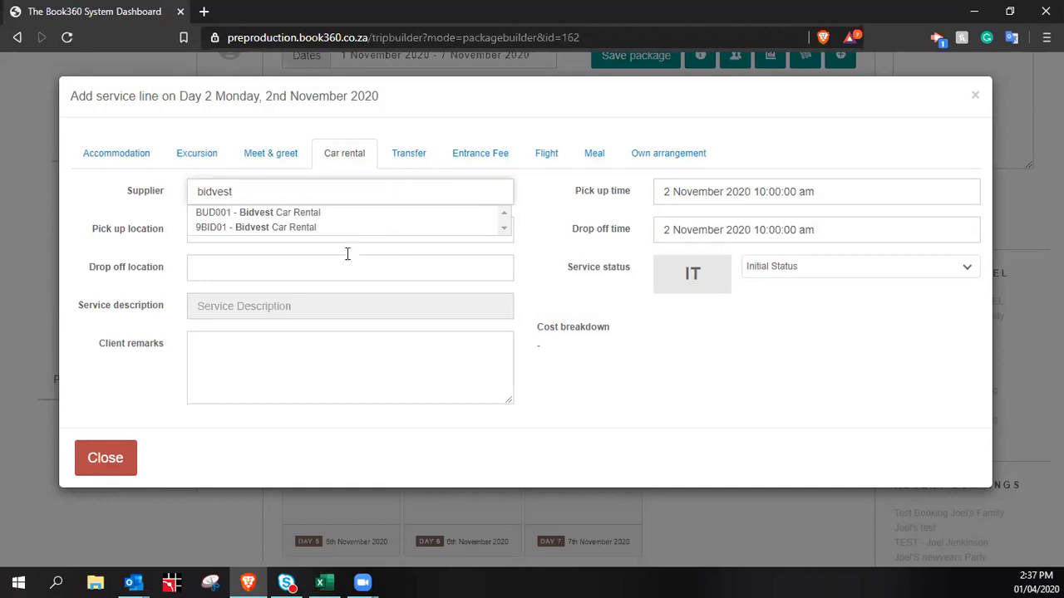
left_click(326, 214)
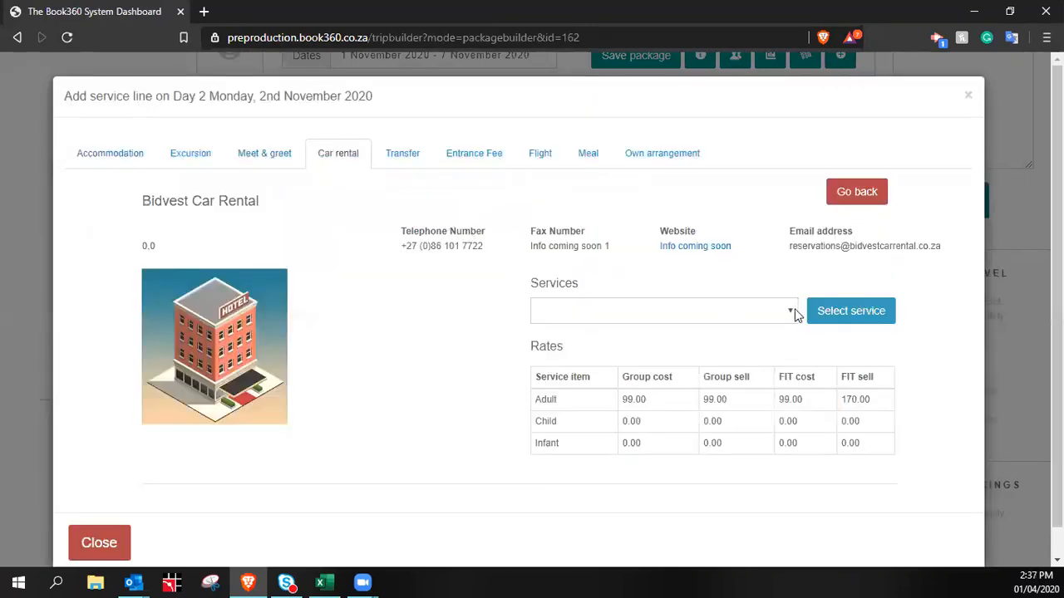
Select the Class C CDMR Super Cover vehicle for the Bidvest rental
left_click(794, 312)
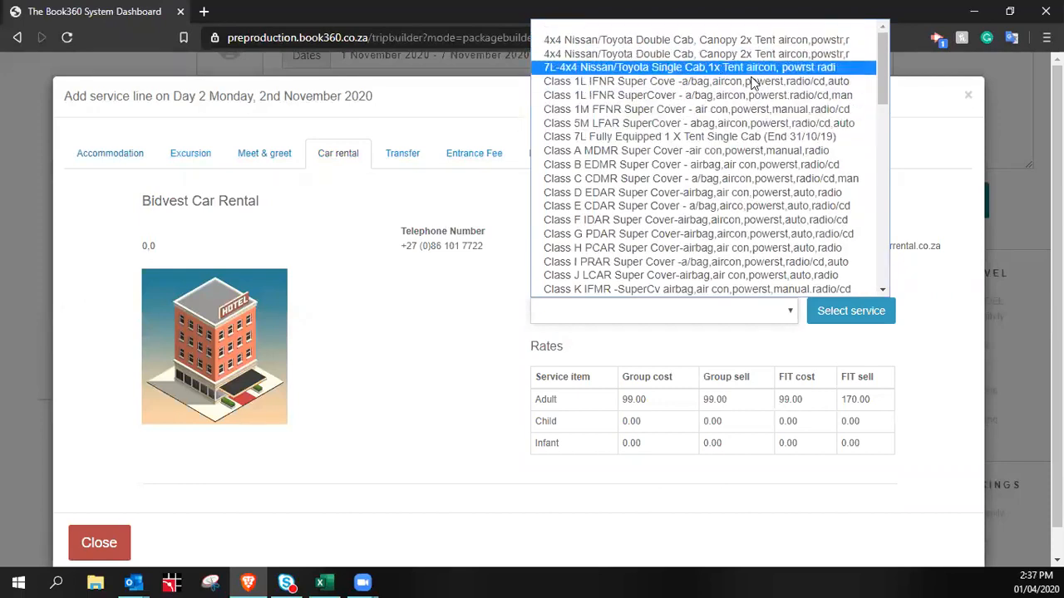
left_click(723, 182)
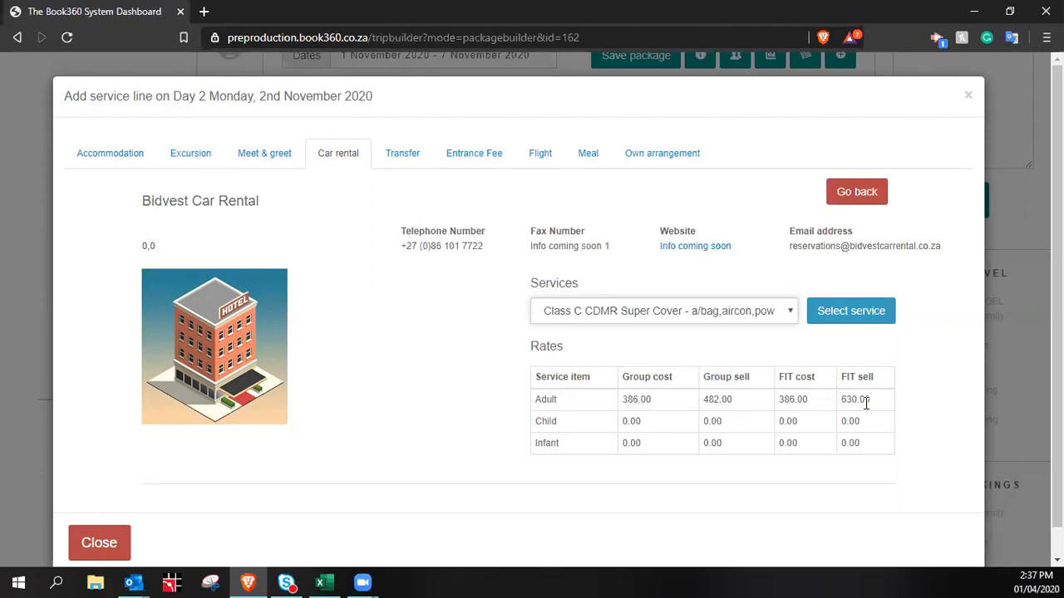
left_click(850, 311)
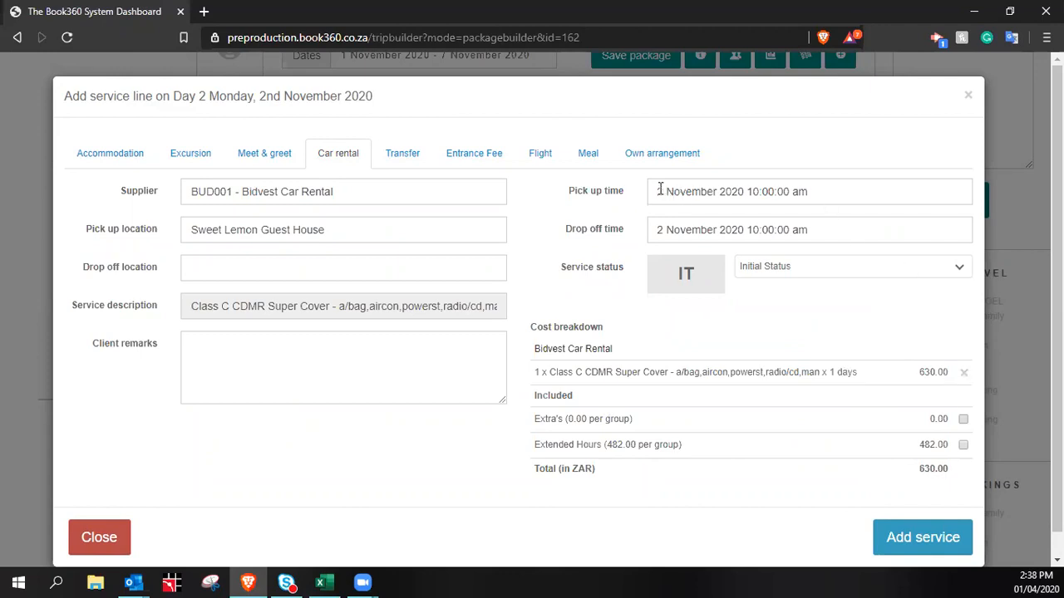
left_click(707, 231)
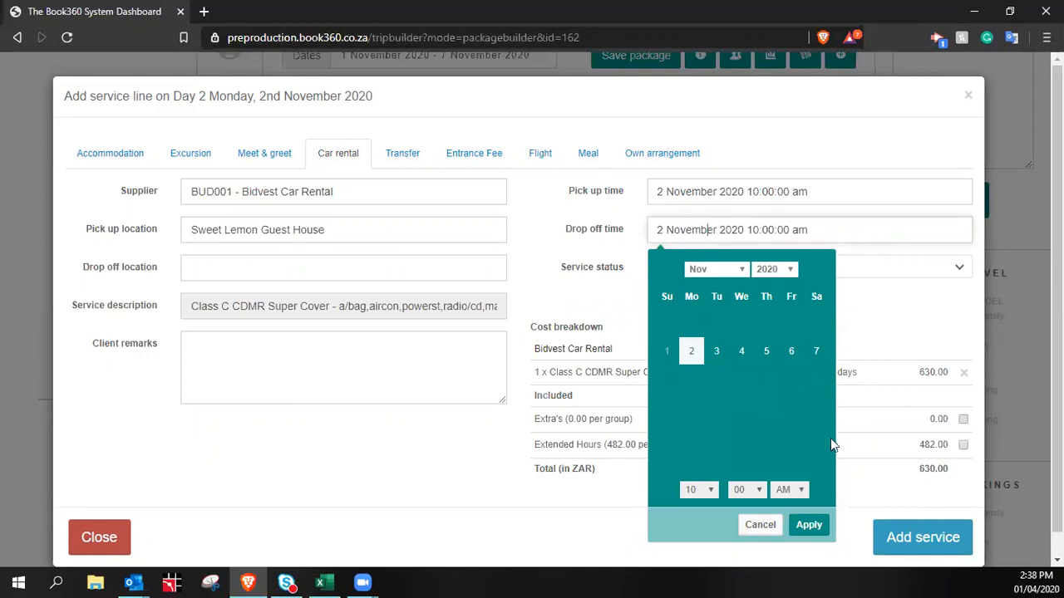
Set the car rental drop-off to 7 November 2020 at 12:00 pm
left_click(815, 352)
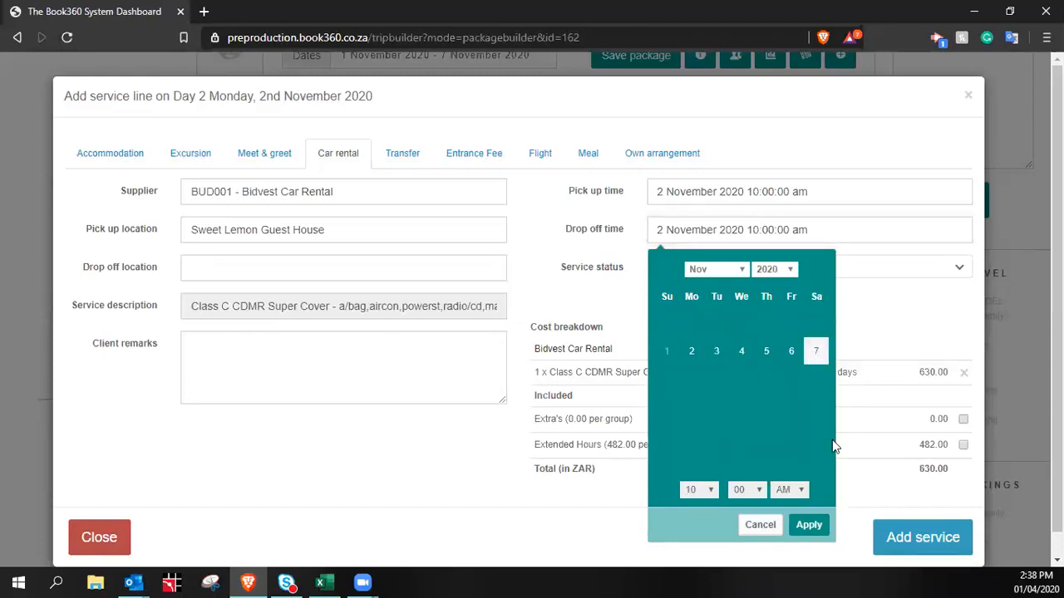
left_click(825, 527)
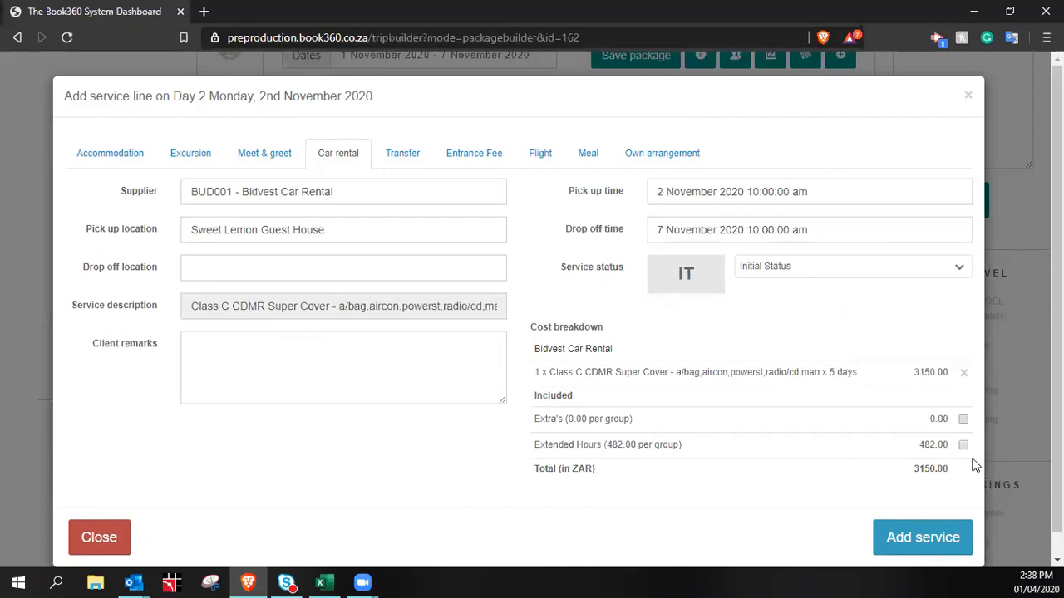
left_click(793, 227)
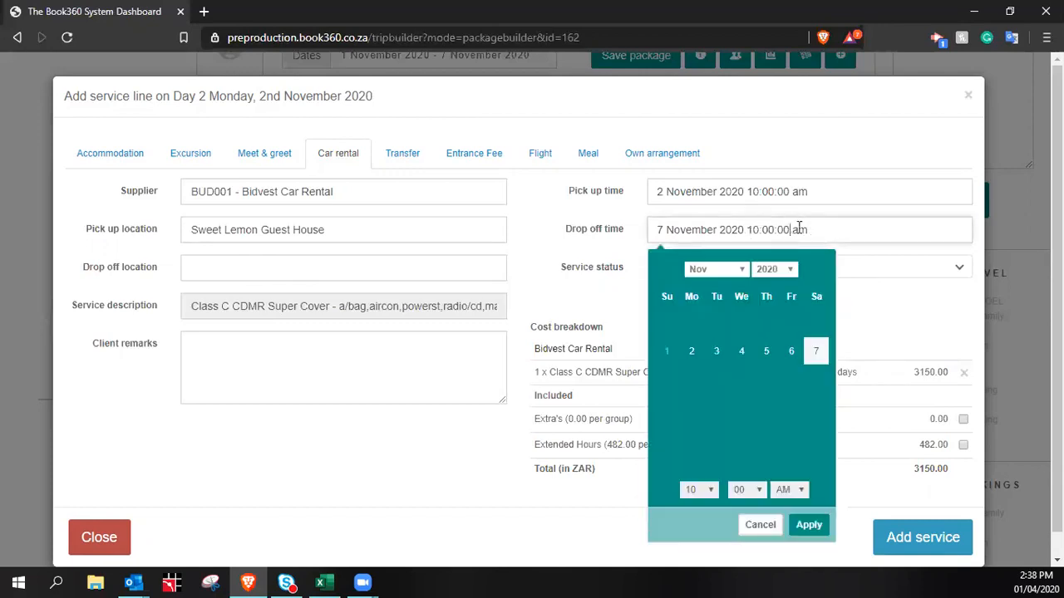
left_click(701, 491)
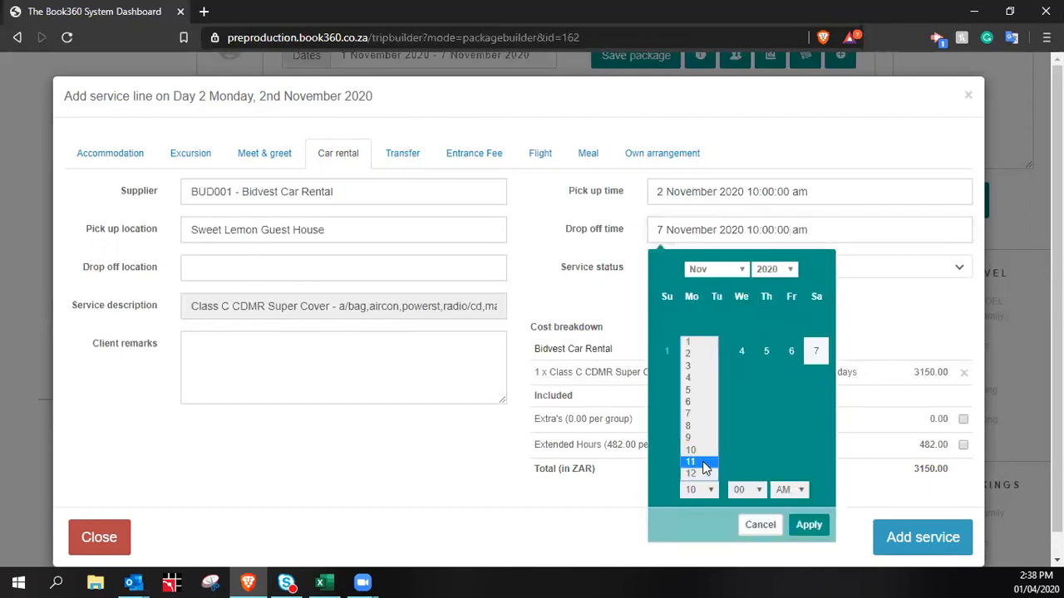
left_click(703, 472)
left_click(799, 491)
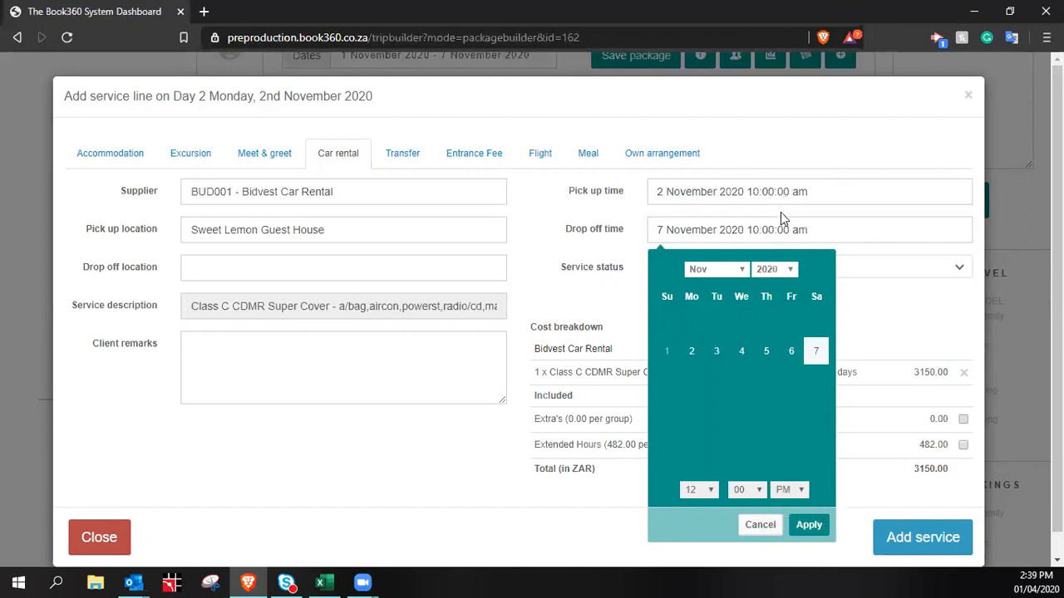
left_click(808, 525)
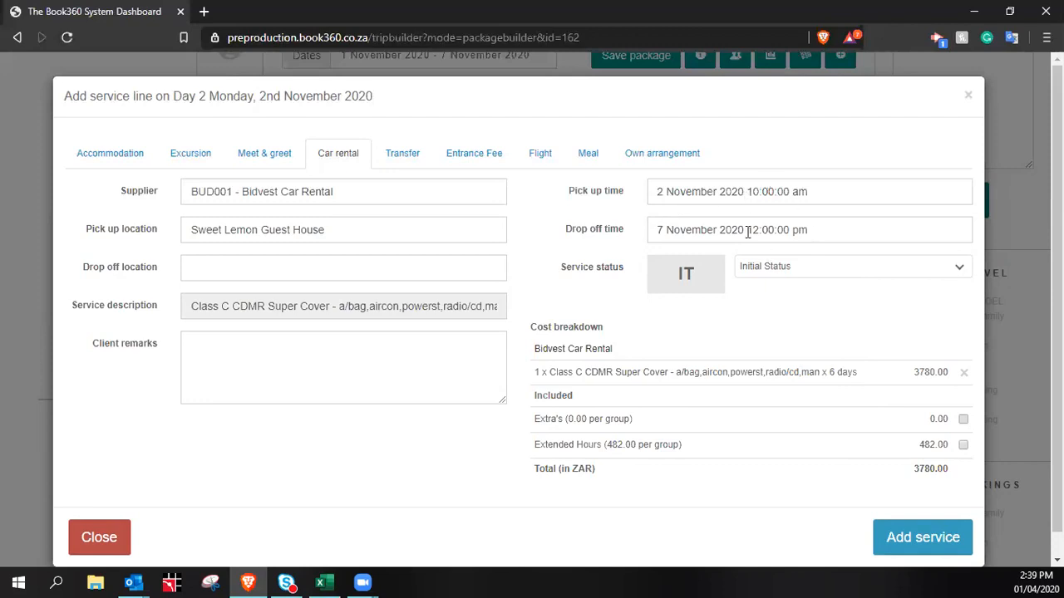
Recheck the 12:00 pm drop-off time and close the date pickers
left_click_drag(749, 232, 758, 230)
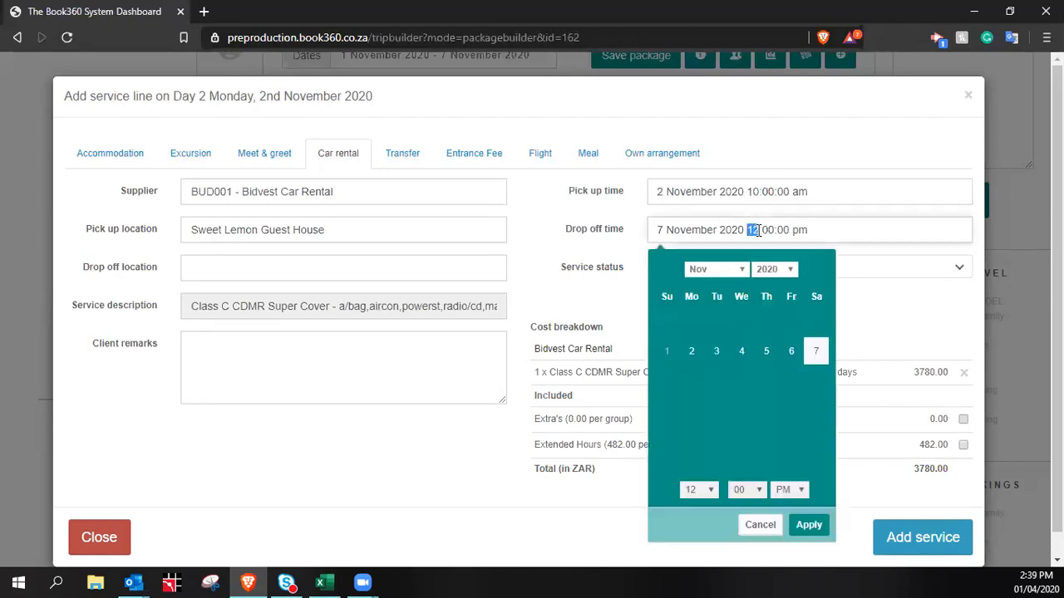
left_click(827, 192)
left_click(906, 333)
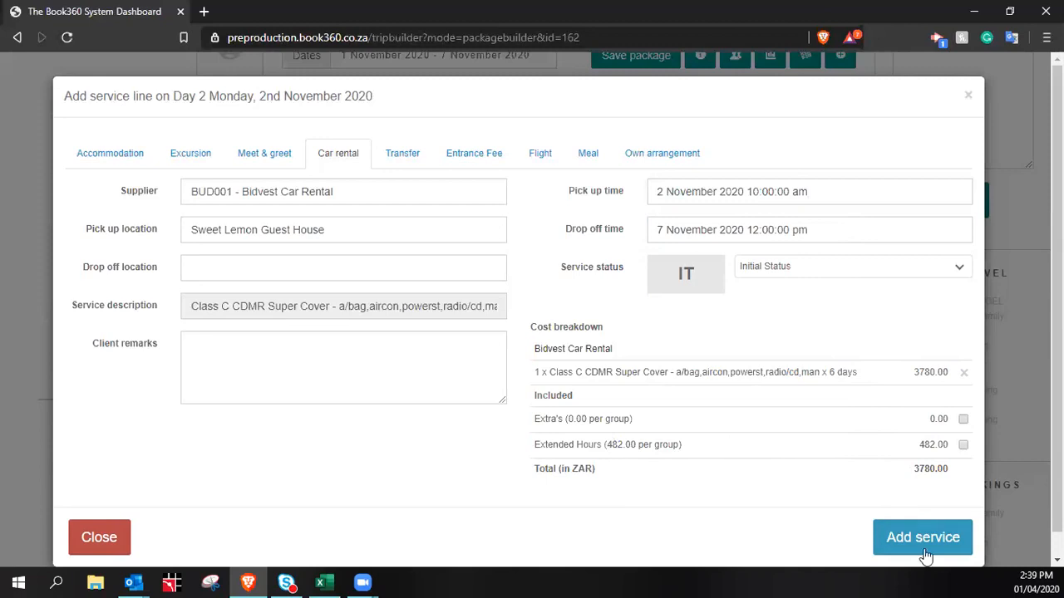
left_click(376, 363)
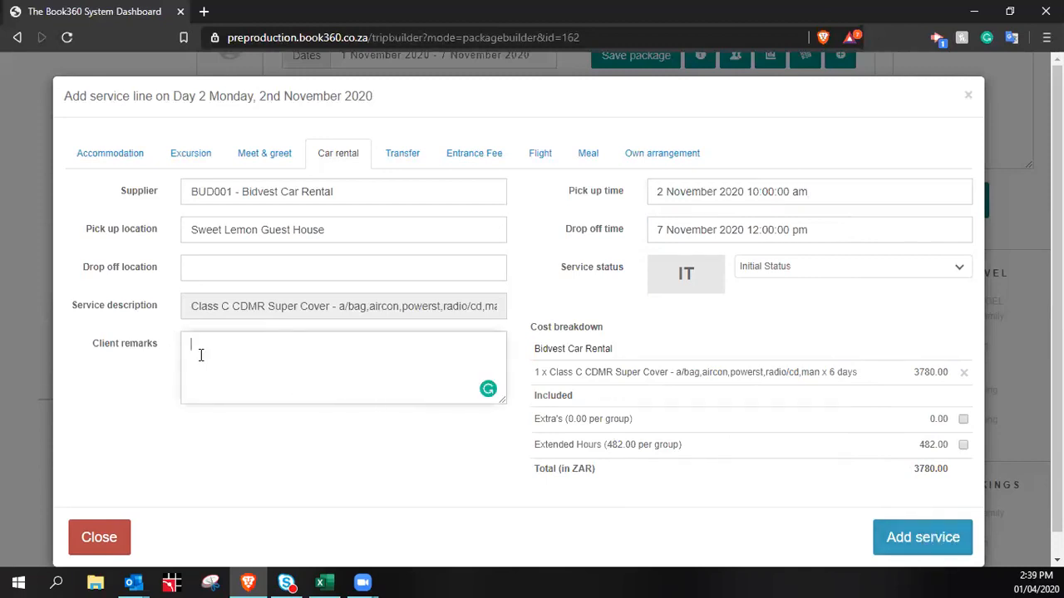
Add the Bidvest rental across Days 2–7 and open a new Day 2 accommodation line
left_click(921, 539)
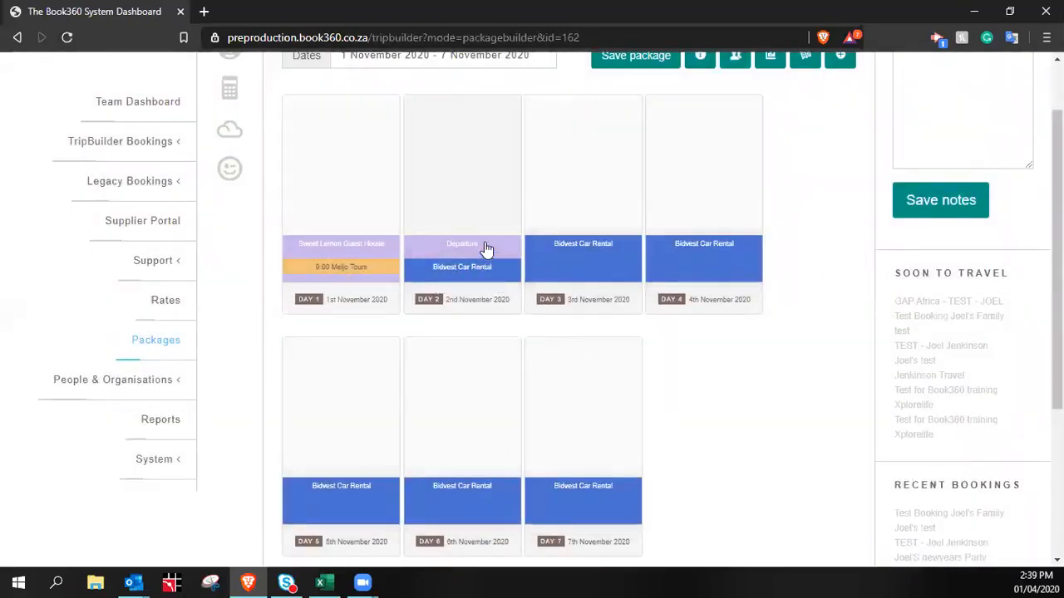
scroll(565, 464, "down", 1)
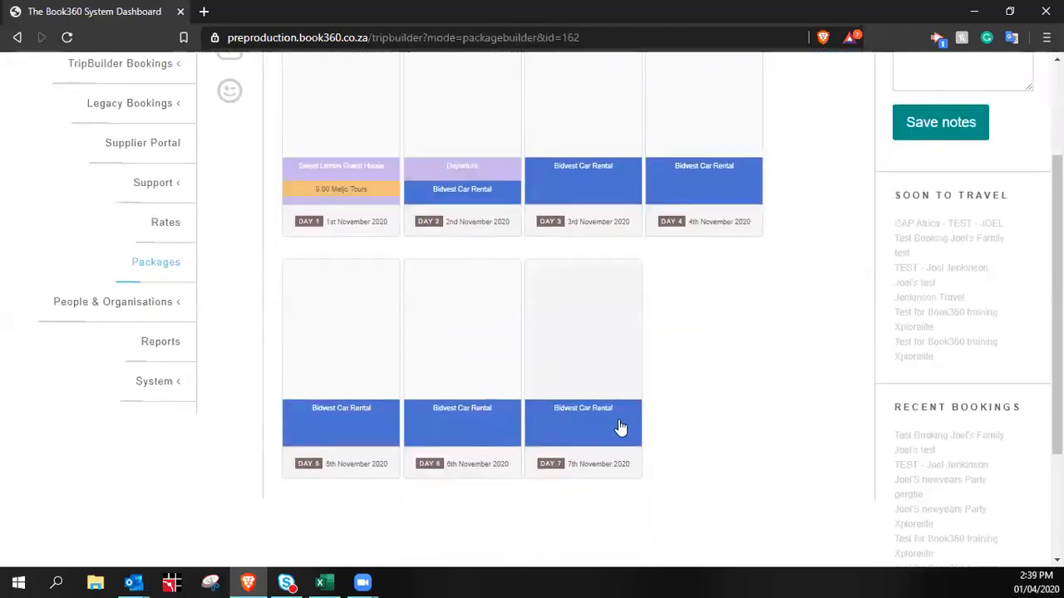
scroll(603, 412, "up", 2)
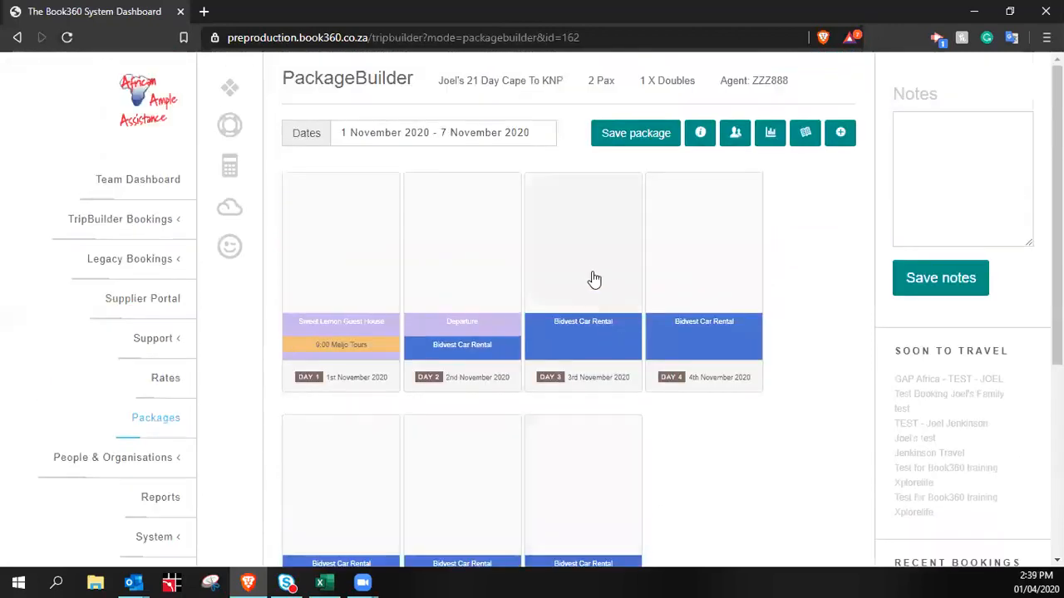
left_click(468, 249)
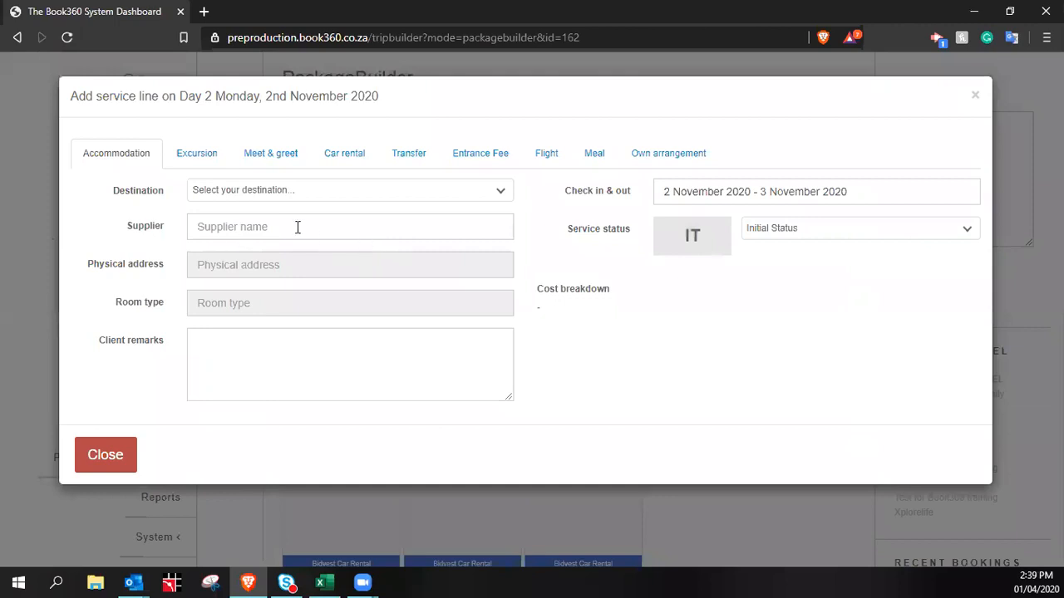
left_click(290, 227)
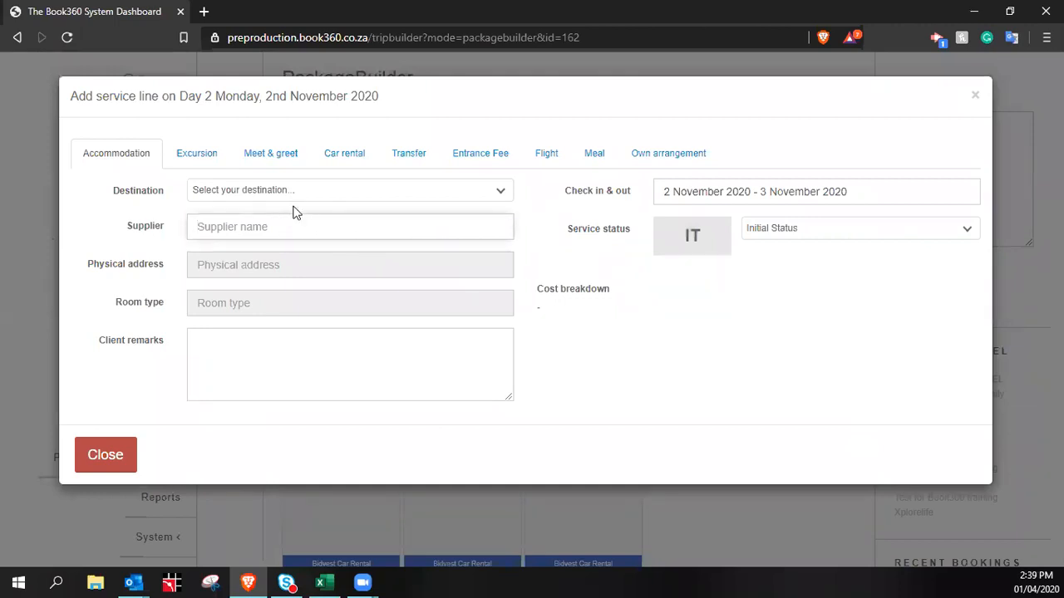
Search 'over' and filter the Day 2 accommodations to Cape Overberg
left_click(296, 197)
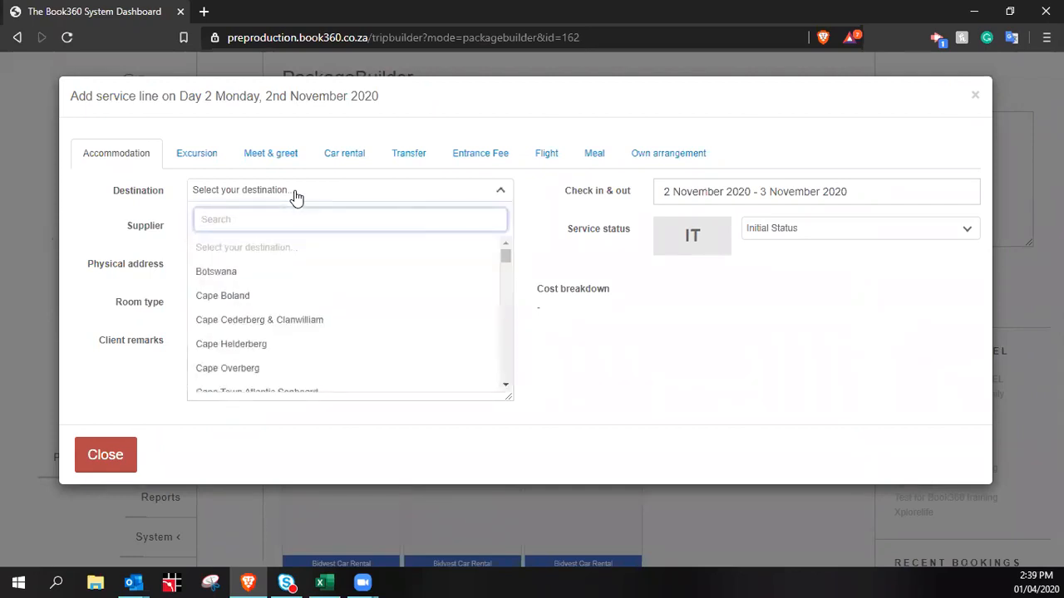
type("over")
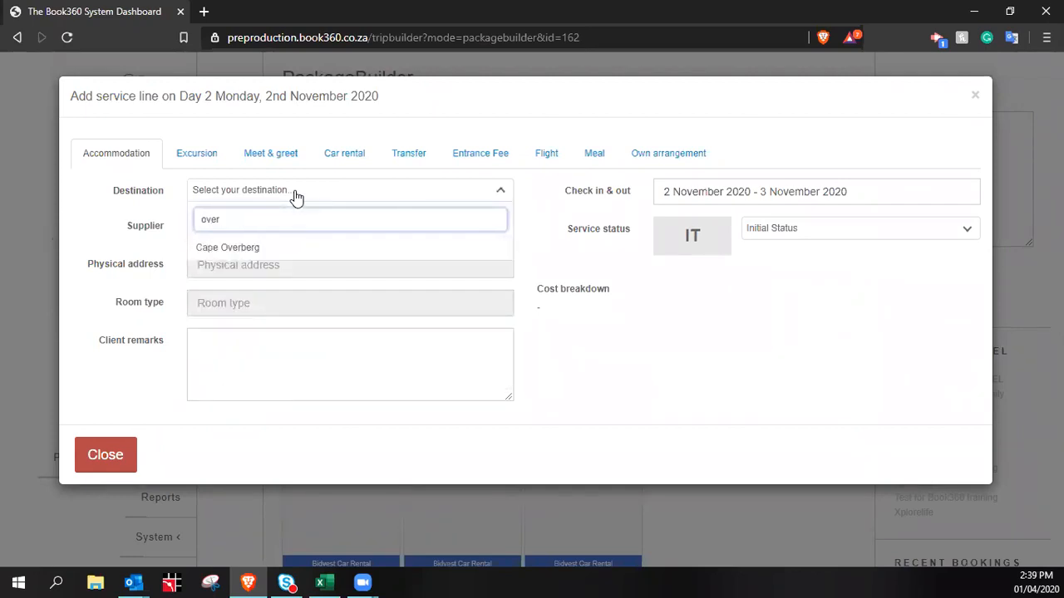
left_click(228, 251)
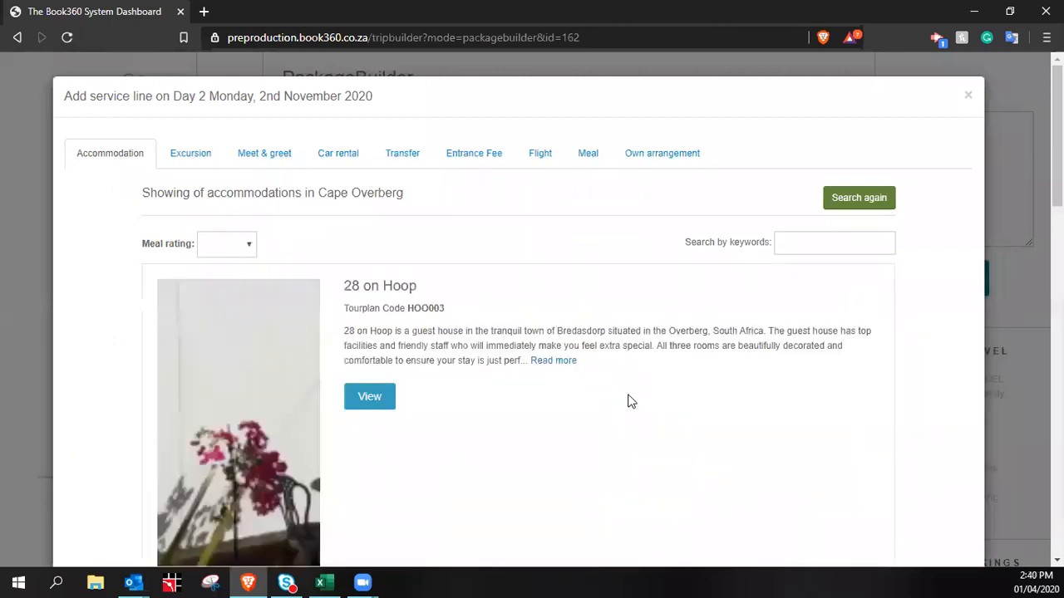
scroll(303, 199, "down", 3)
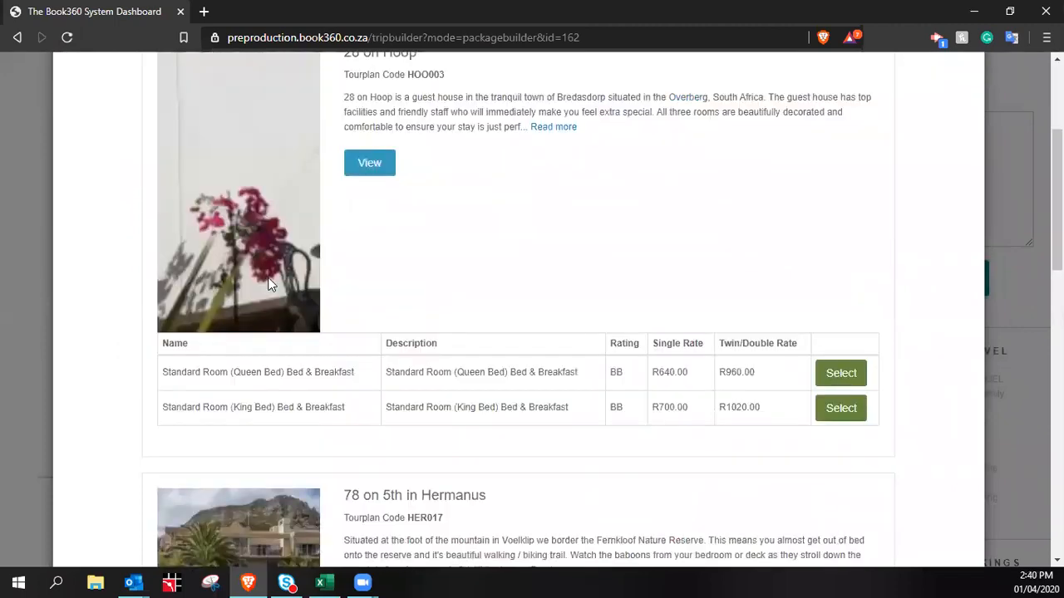
scroll(347, 328, "down", 2)
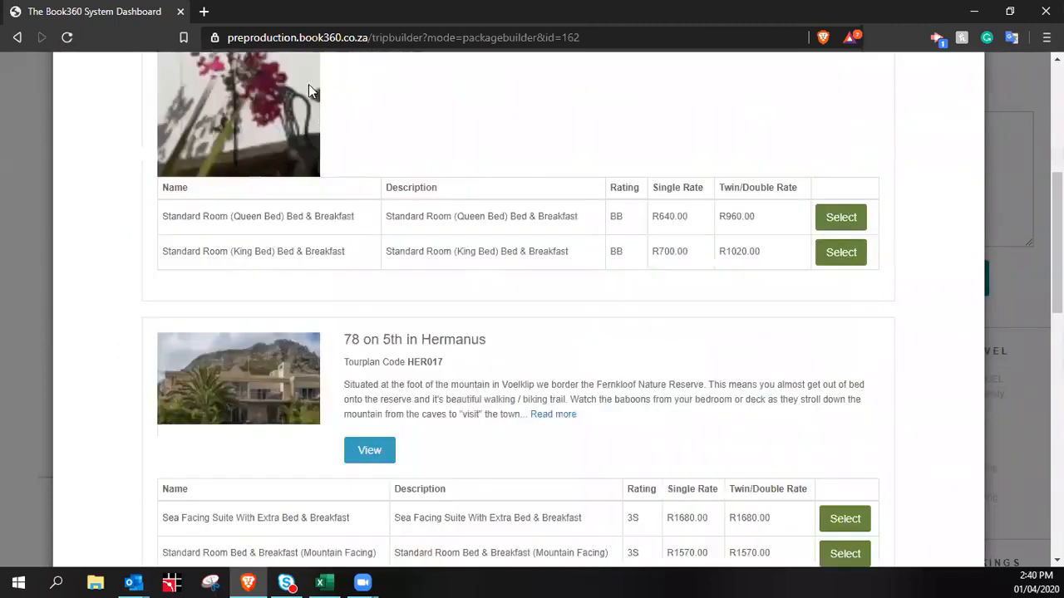
scroll(308, 90, "up", 3)
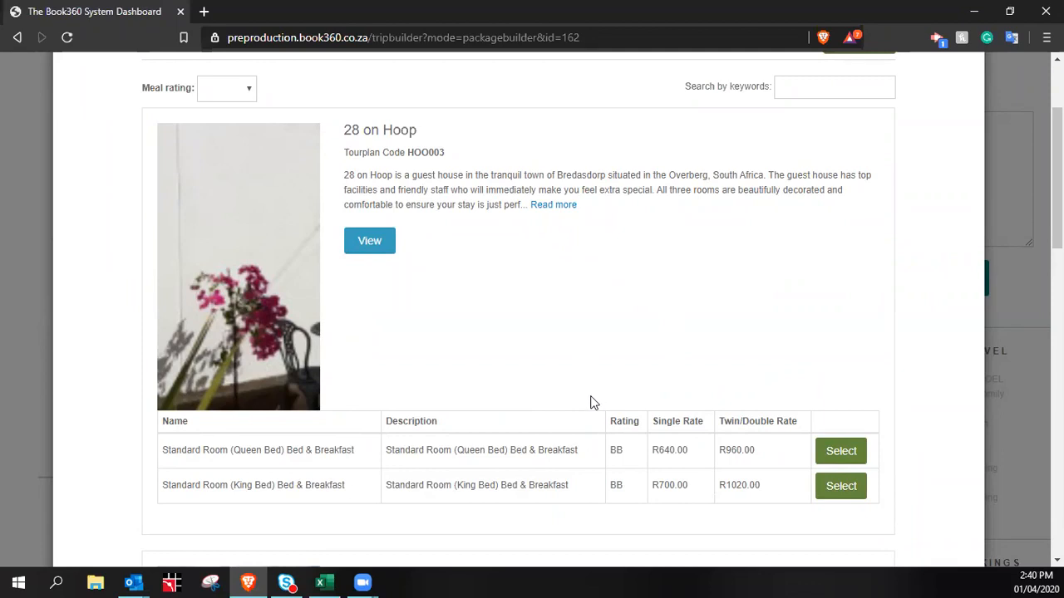
Scroll through the Cape Overberg results and move to page 2
scroll(436, 271, "down", 3)
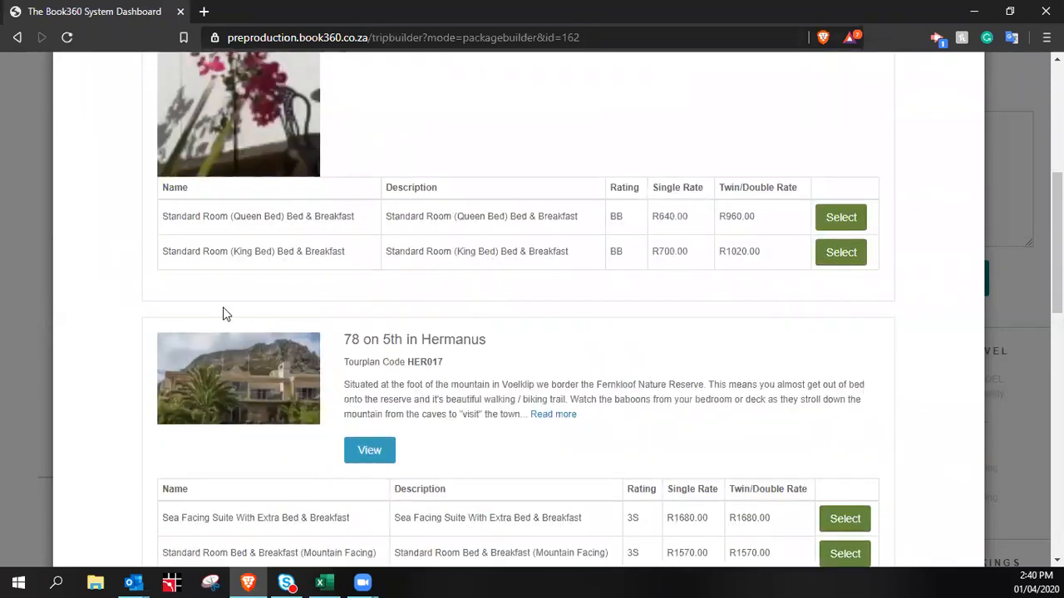
scroll(255, 396, "down", 4)
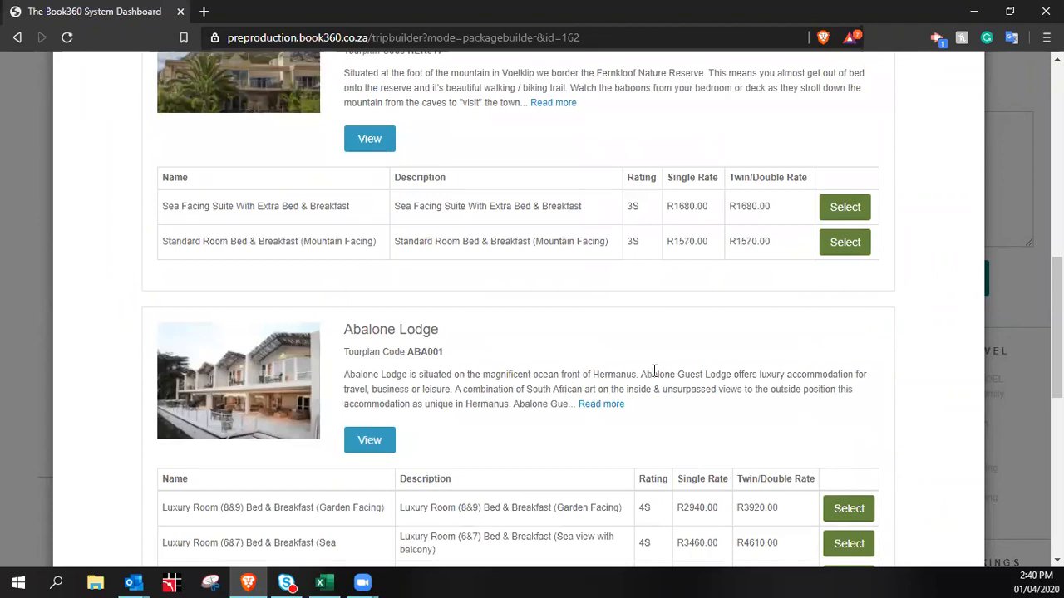
scroll(654, 371, "down", 2)
scroll(756, 287, "down", 1)
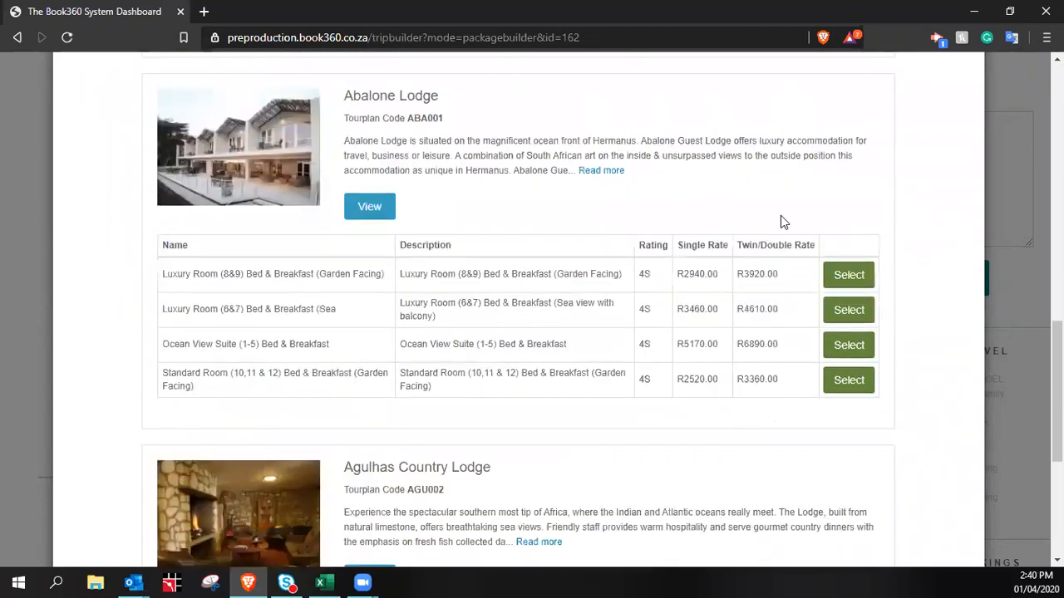
scroll(786, 250, "down", 3)
scroll(828, 287, "down", 1)
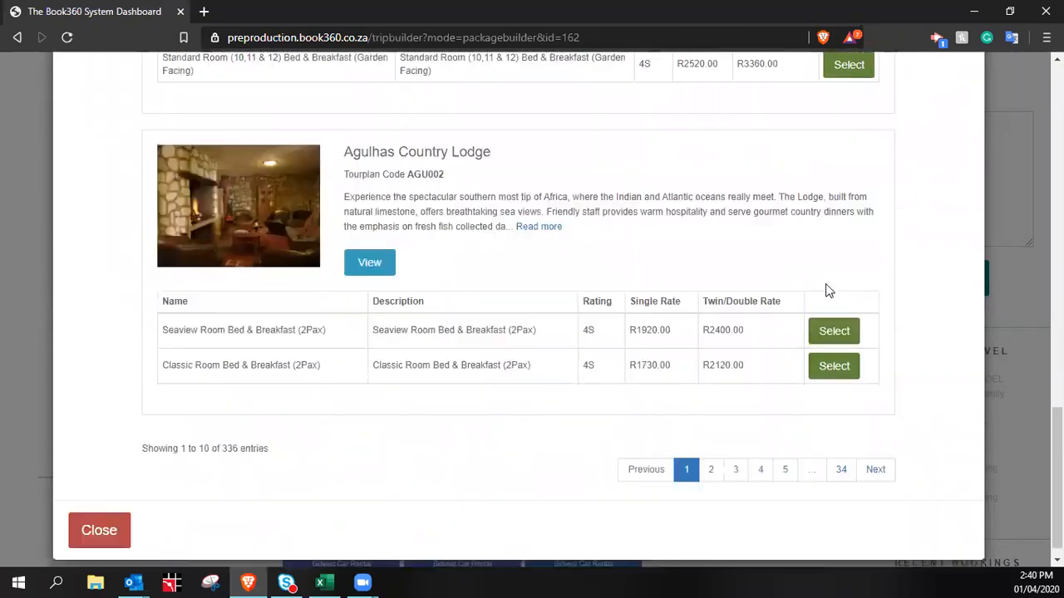
scroll(827, 291, "down", 1)
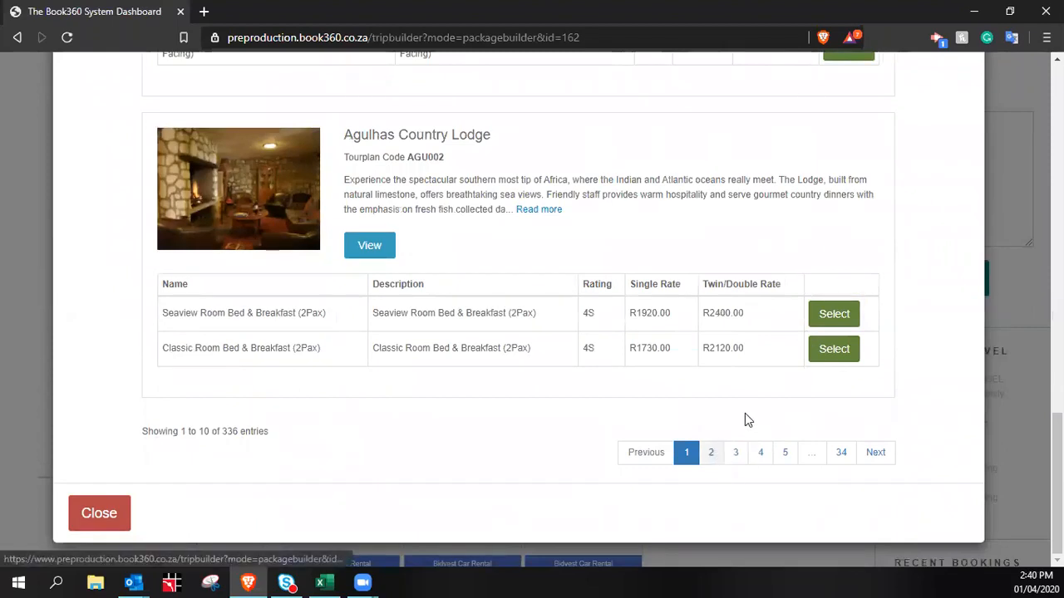
left_click(714, 457)
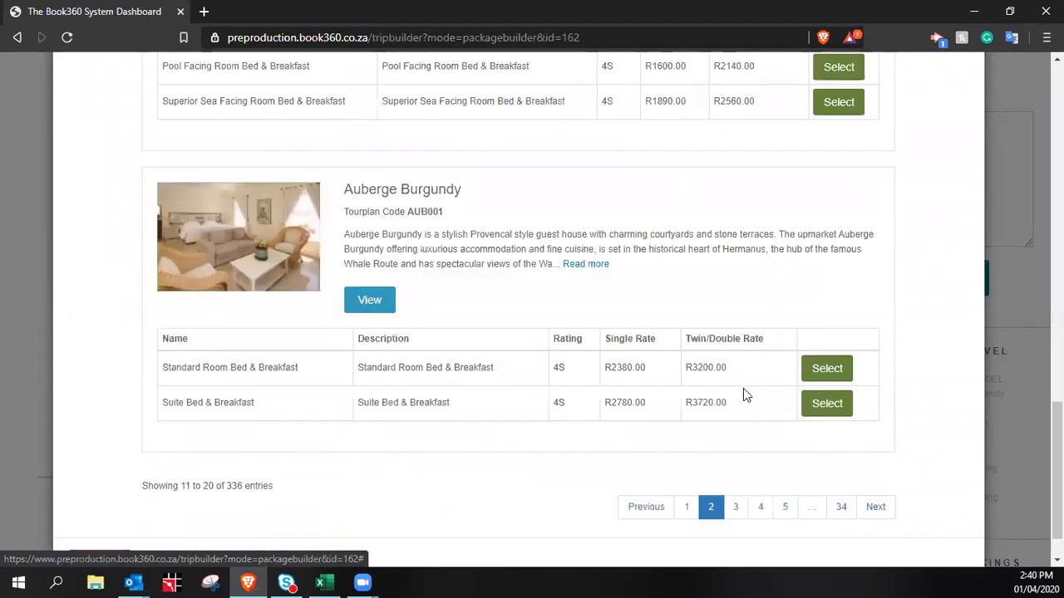
scroll(743, 397, "up", 3)
scroll(740, 408, "up", 12)
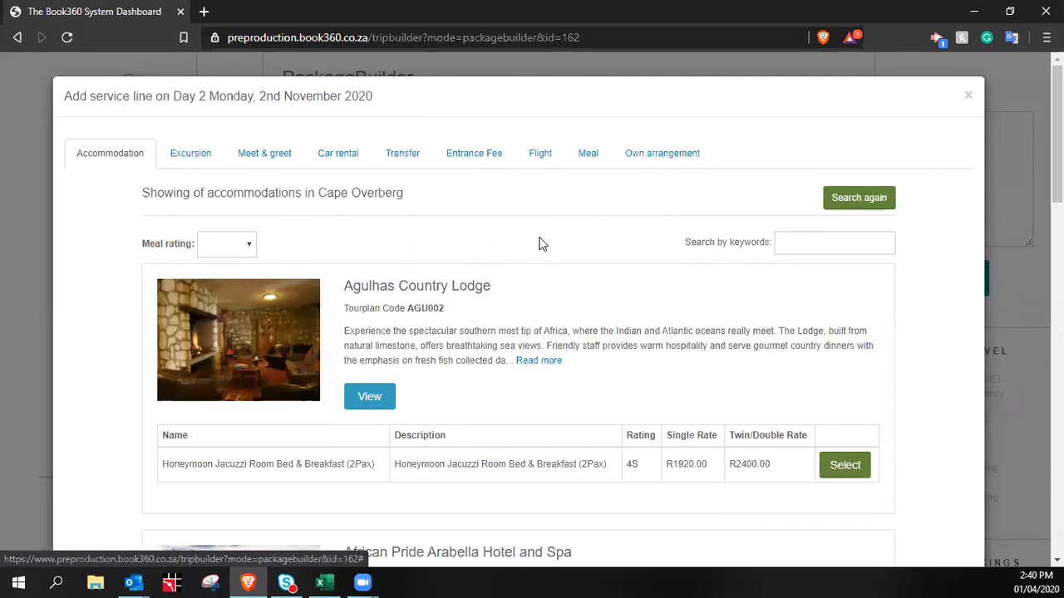
Filter the Cape Overberg accommodations by 'mountain', review the matches, then clear the keyword
left_click(812, 247)
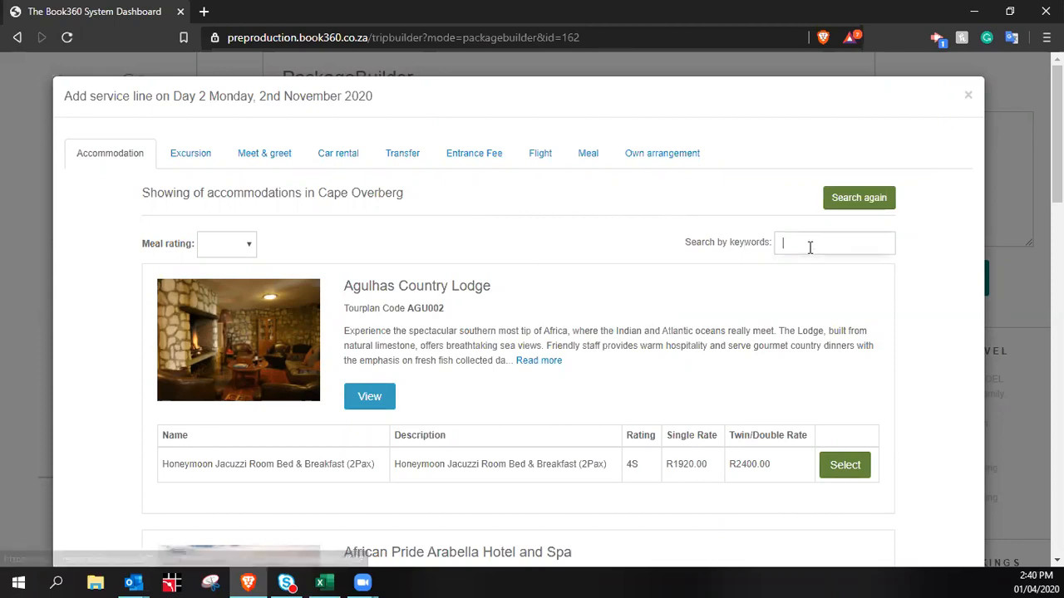
type("mount")
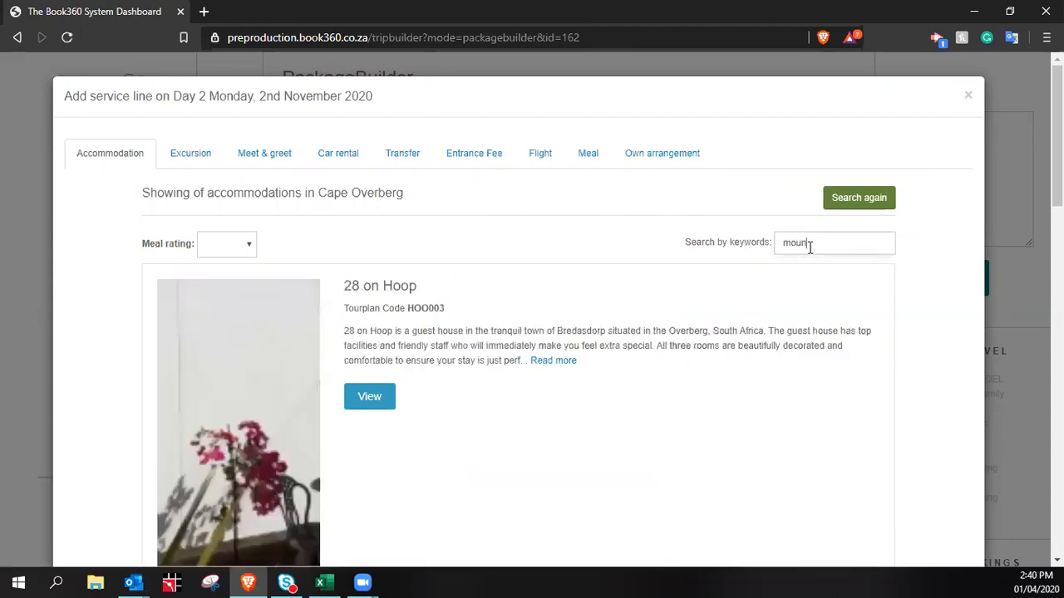
type("in")
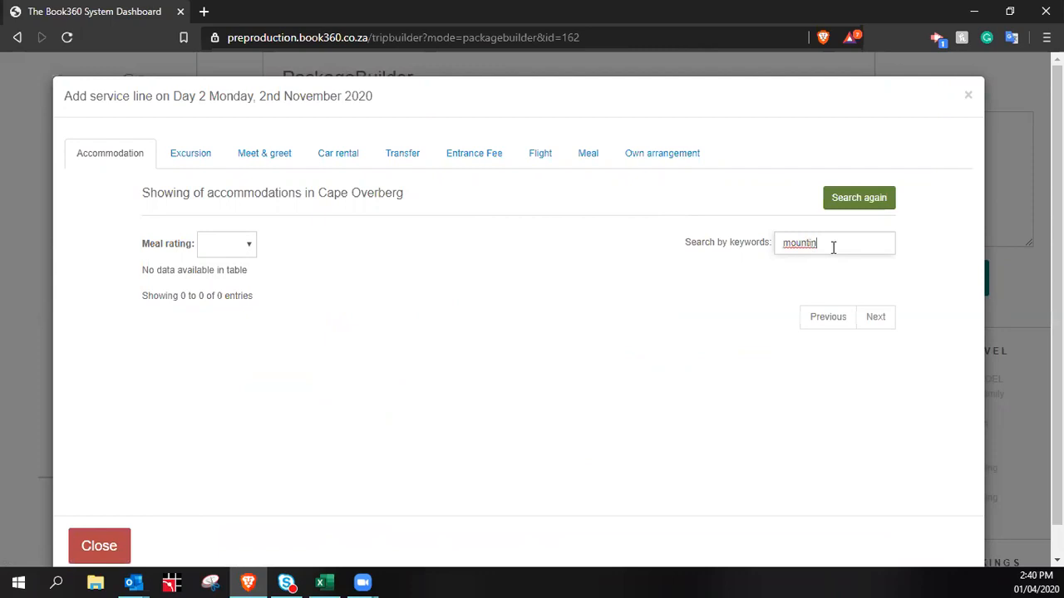
key("BackSpace")
key("BackSpace")
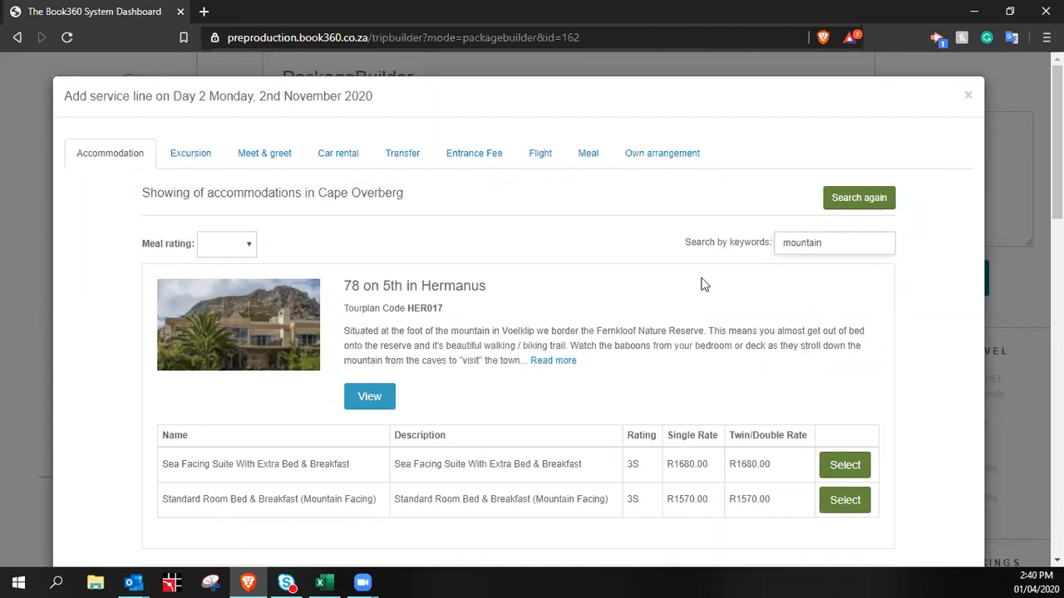
scroll(697, 305, "down", 7)
scroll(632, 288, "down", 3)
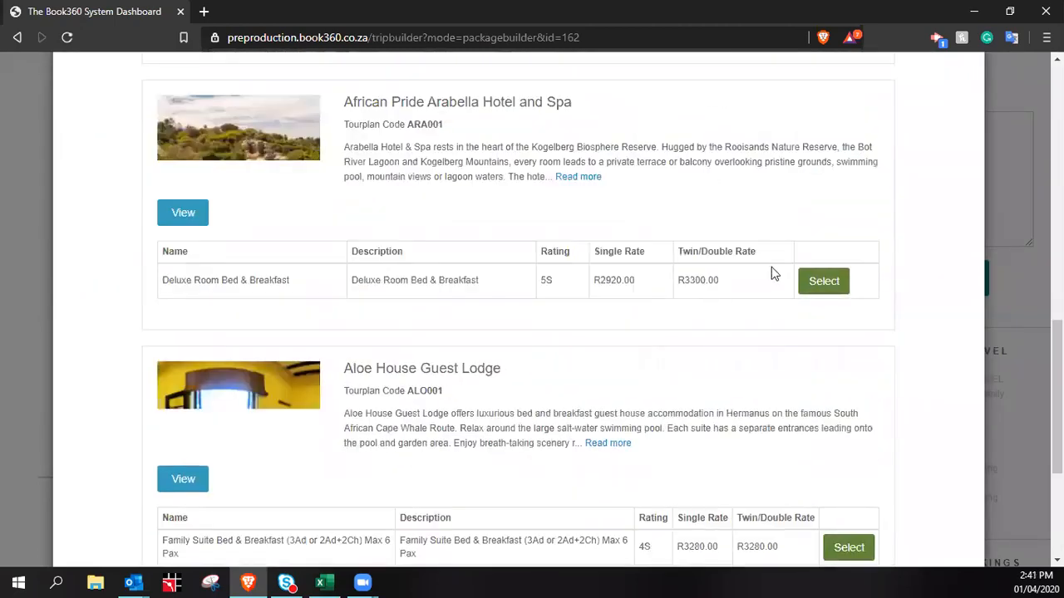
scroll(703, 297, "up", 1)
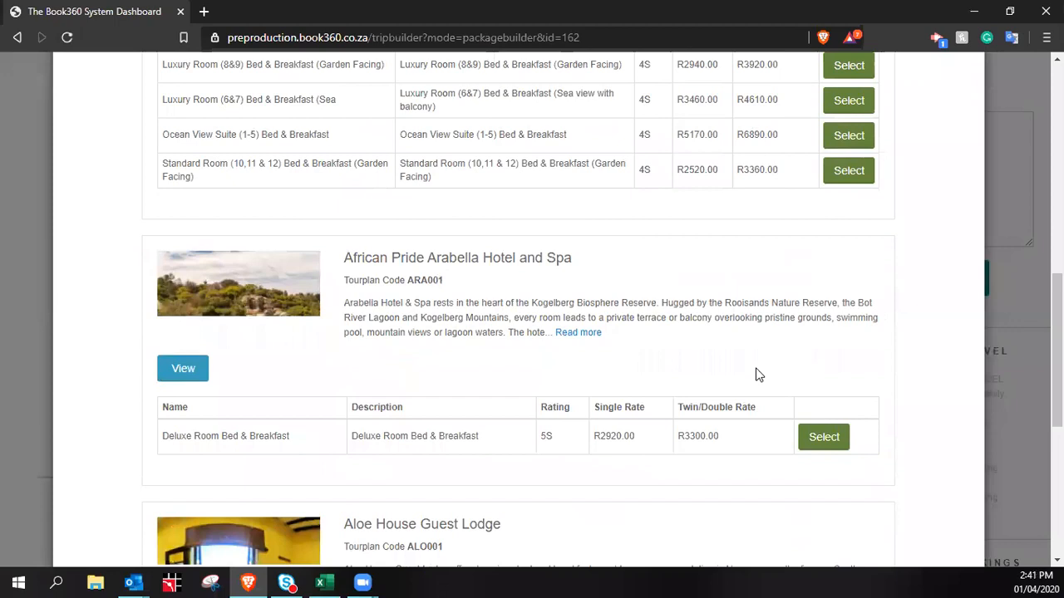
scroll(784, 310, "down", 5)
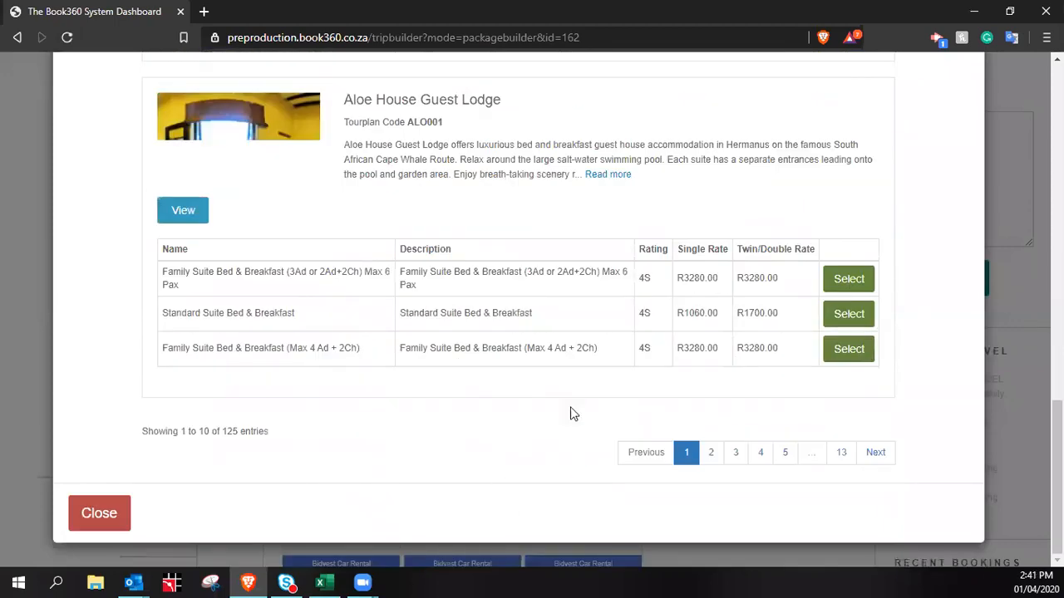
scroll(650, 310, "up", 8)
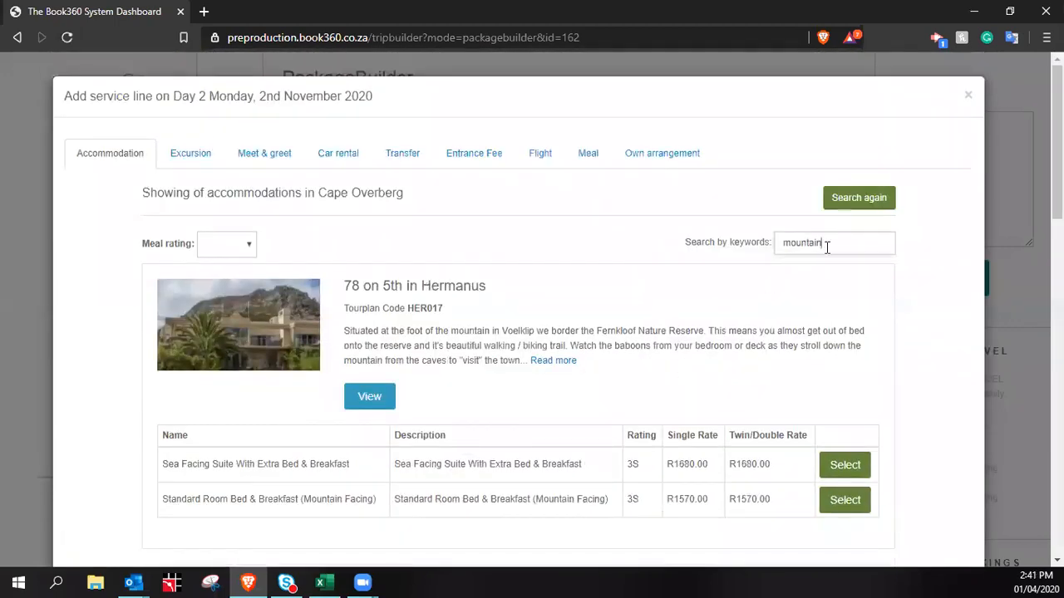
scroll(750, 368, "down", 8)
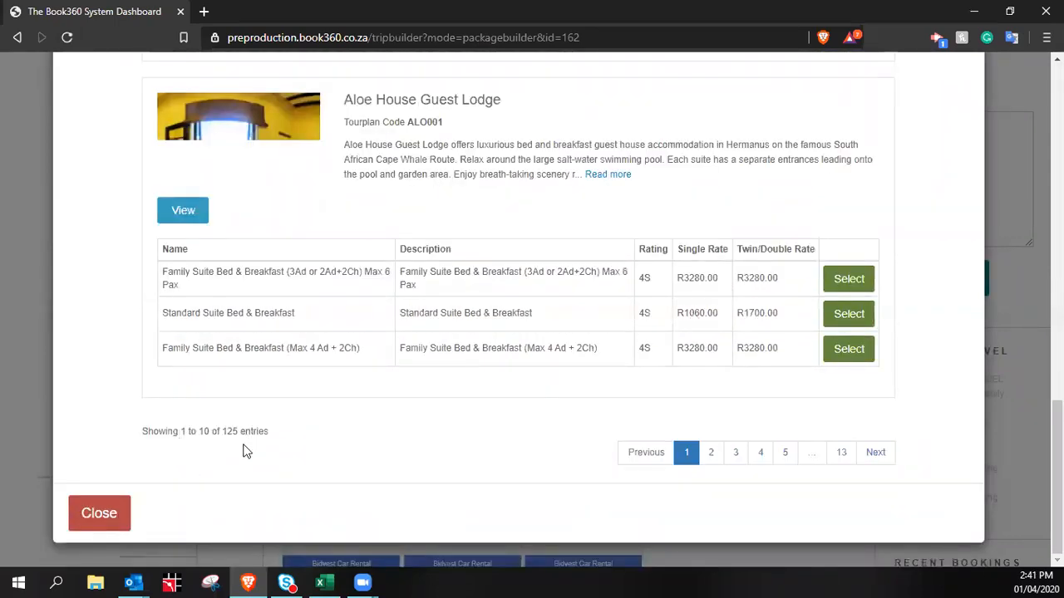
scroll(750, 311, "up", 10)
left_click_drag(838, 243, 606, 232)
key("BackSpace")
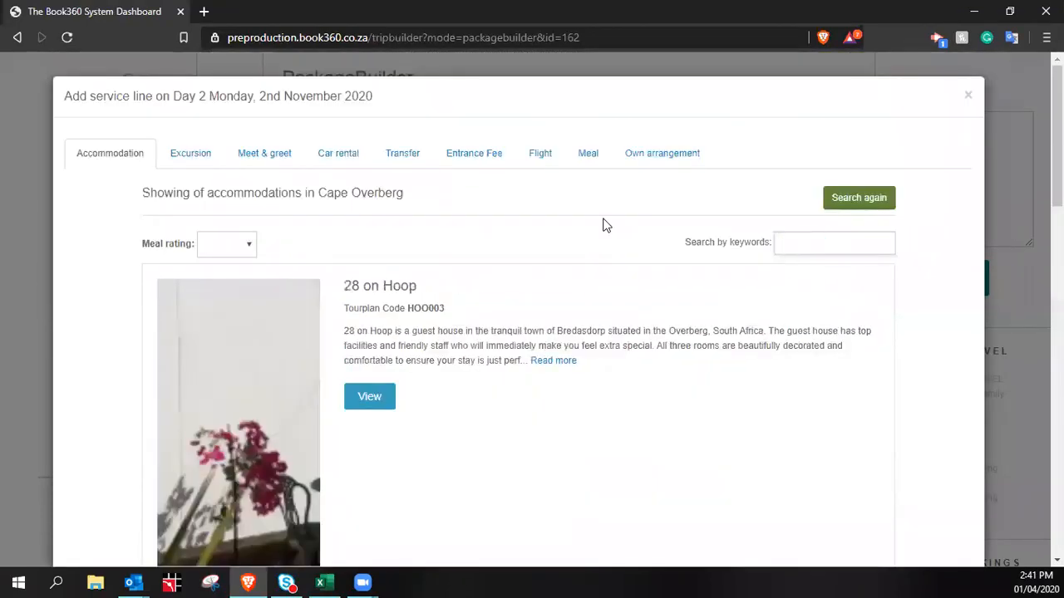
Search the accommodations for the keyword 'hermanus' and browse the results
scroll(531, 410, "down", 15)
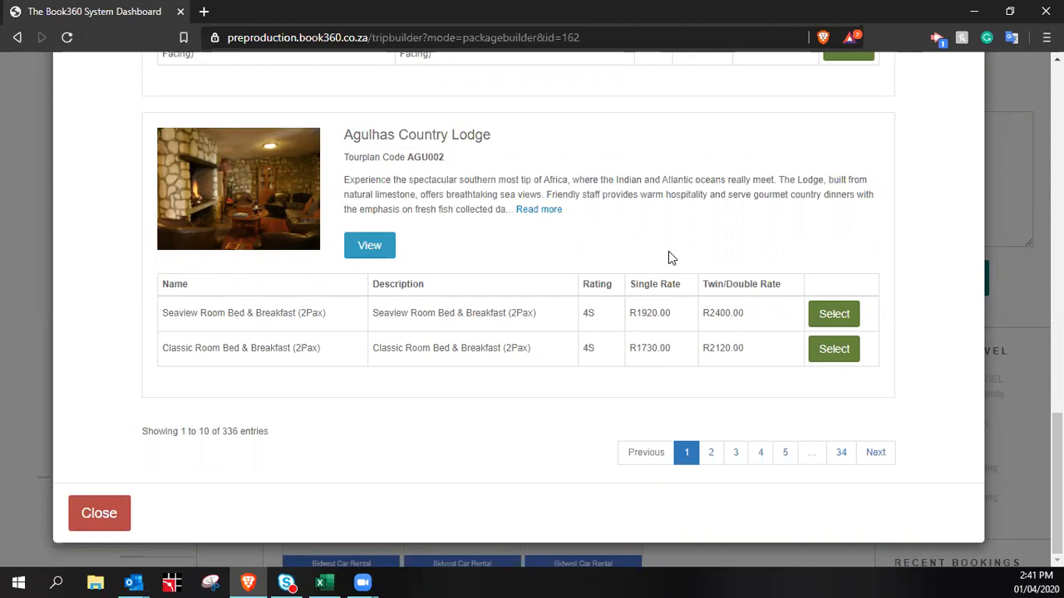
scroll(730, 237, "up", 20)
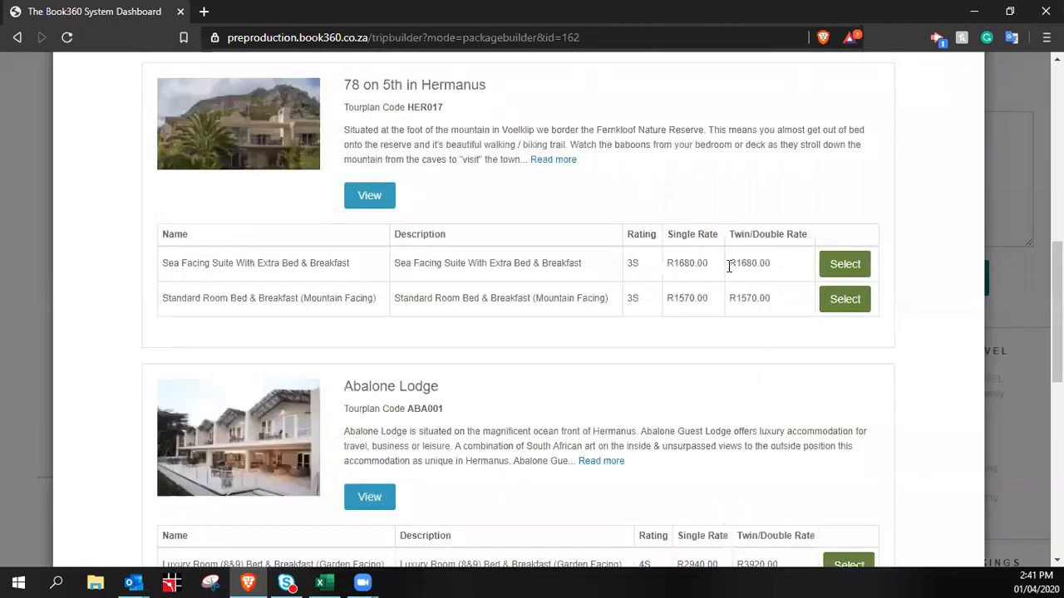
left_click(829, 244)
type("hermanus")
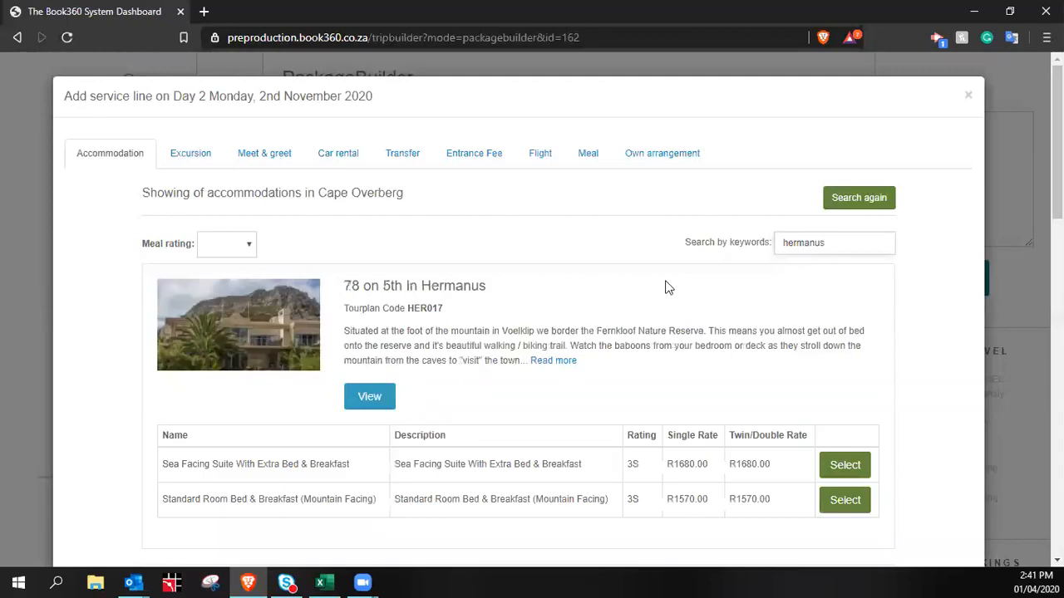
scroll(745, 219, "down", 2)
scroll(816, 99, "down", 15)
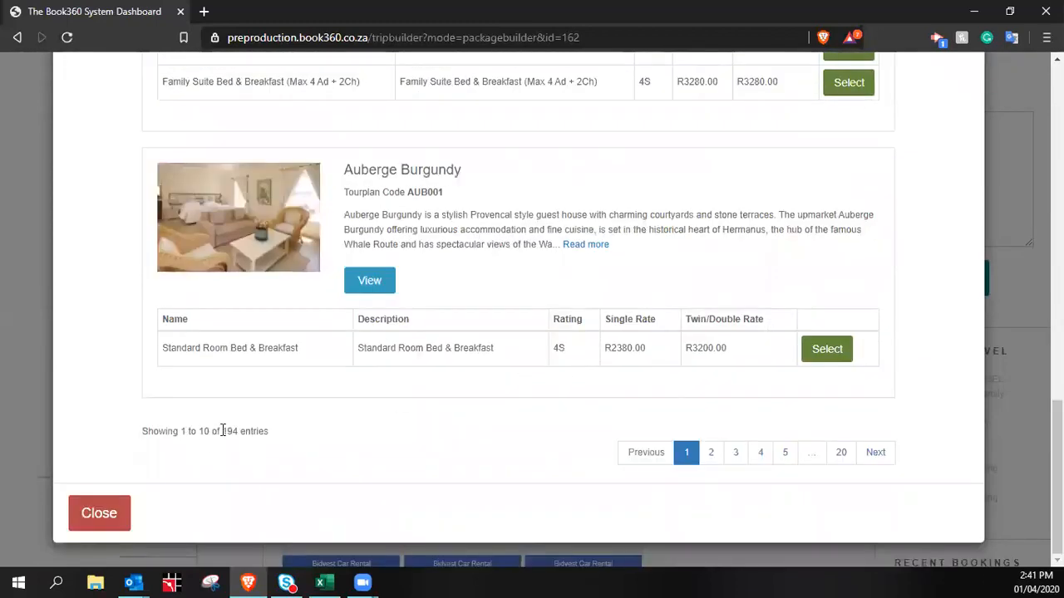
left_click_drag(222, 434, 231, 434)
left_click(277, 434)
scroll(703, 281, "up", 2)
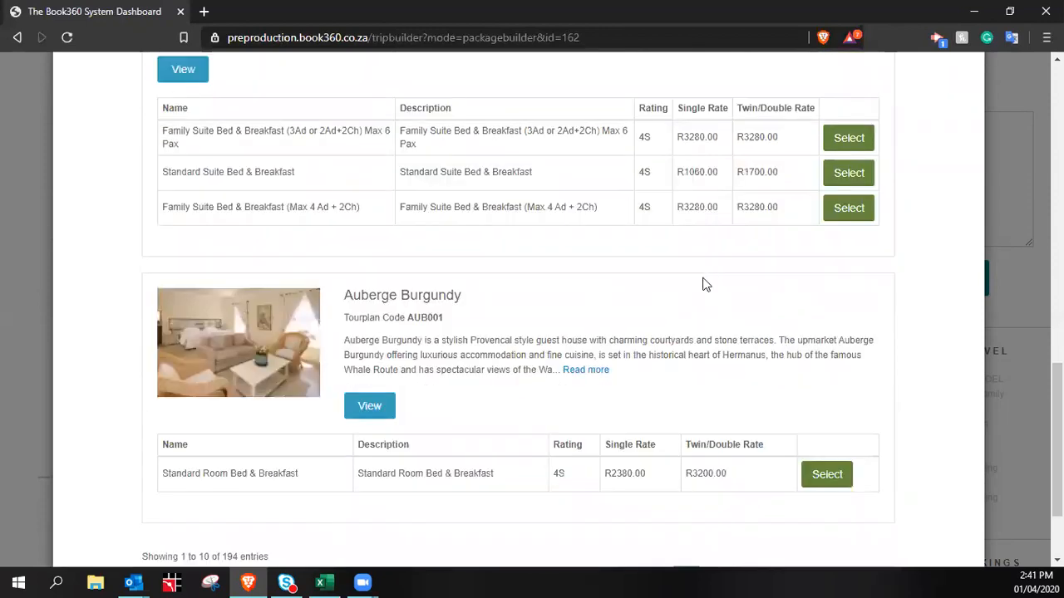
scroll(706, 284, "up", 10)
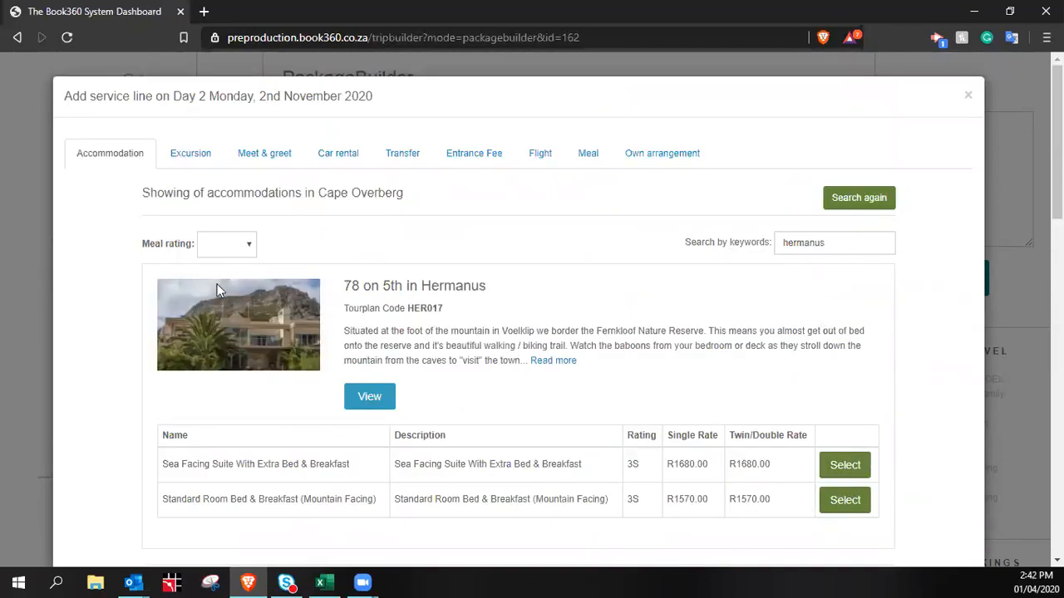
Set the meal rating to RO, clear the 'hermanus' keyword, and return to the search form
left_click(249, 241)
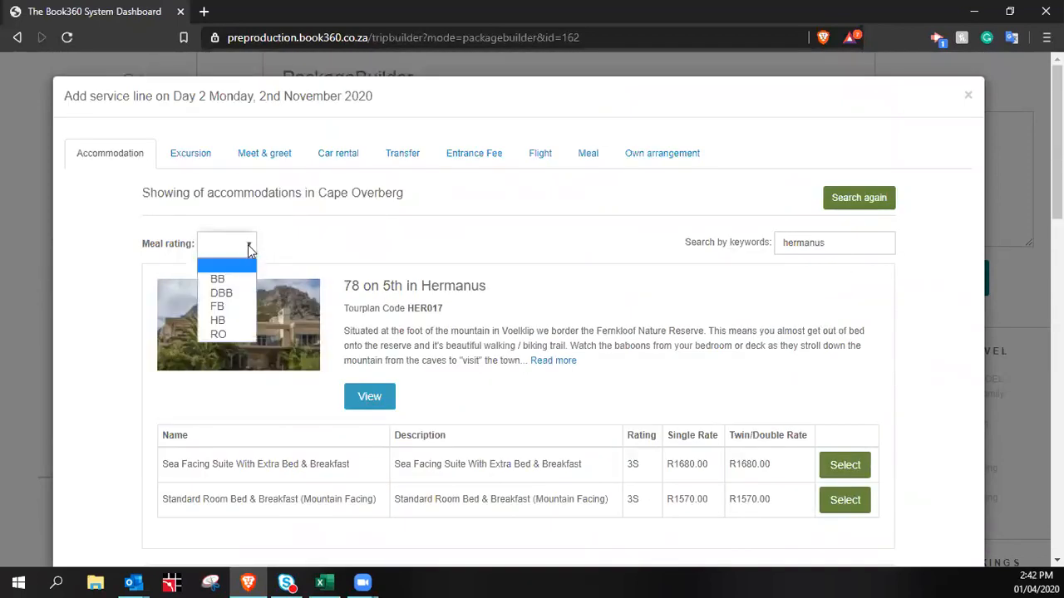
left_click(242, 334)
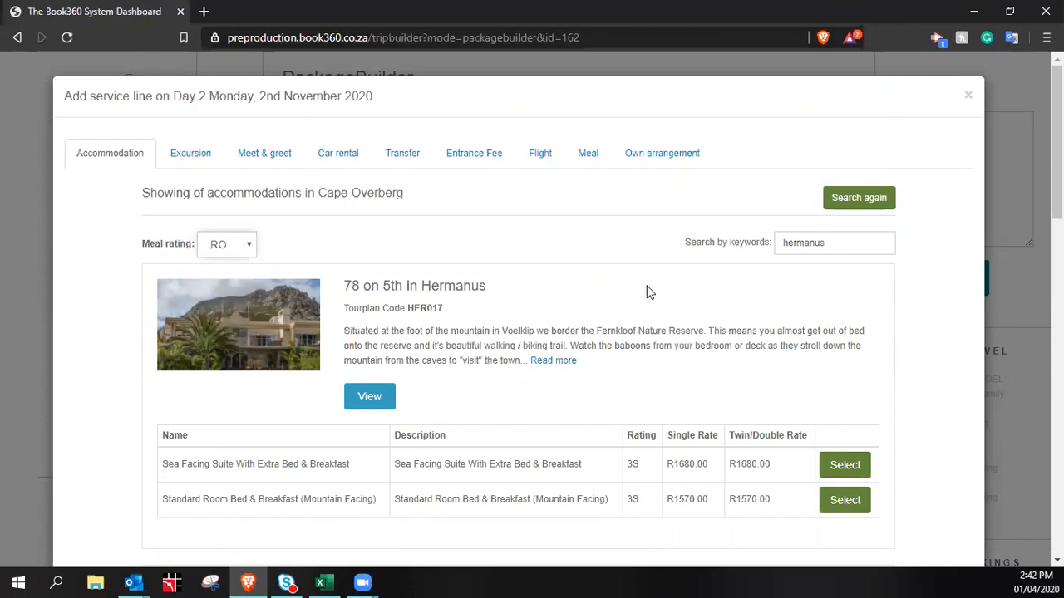
left_click(843, 243)
key("BackSpace")
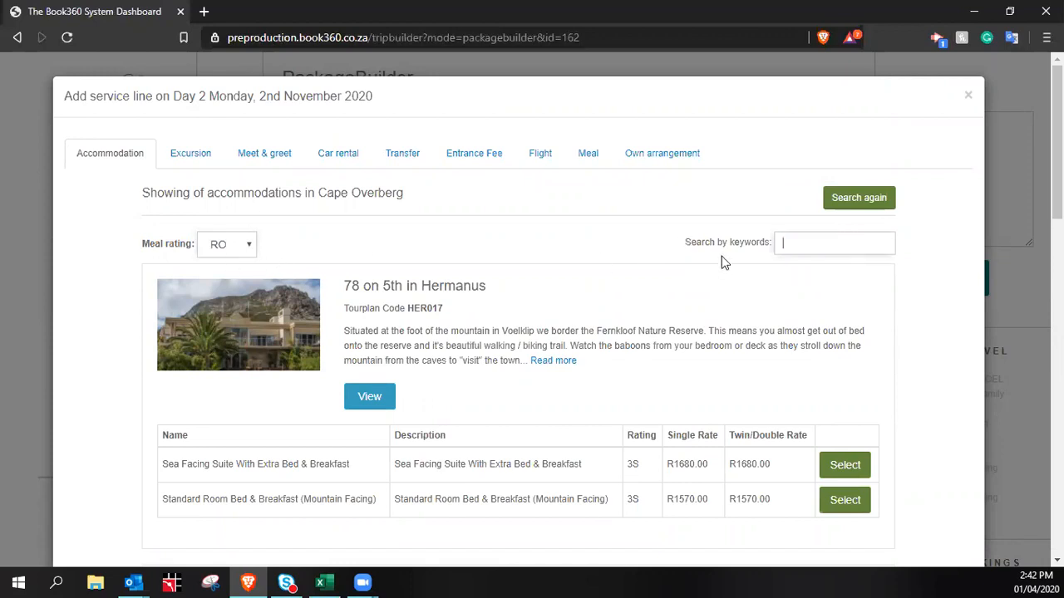
left_click(846, 199)
left_click(846, 199)
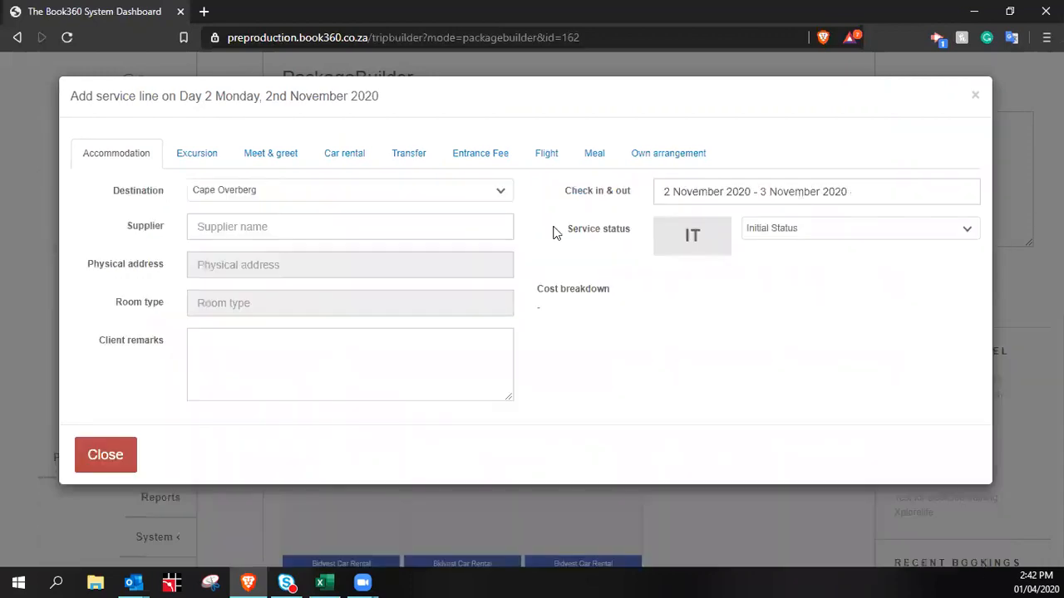
Set the destination to Cape Overberg and filter accommodations to the RO meal rating
left_click(343, 196)
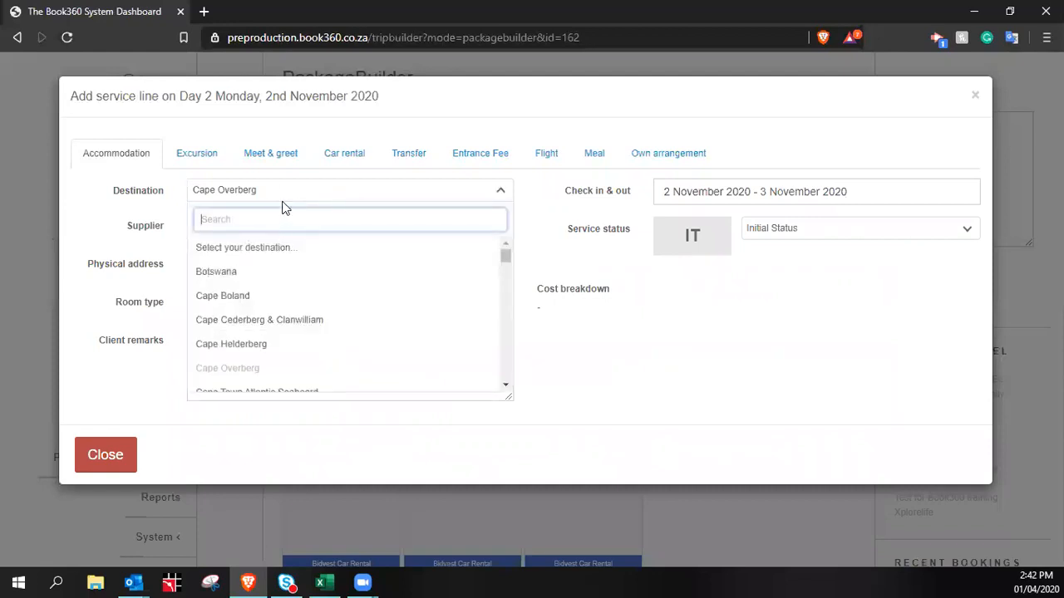
type("overb")
left_click(237, 247)
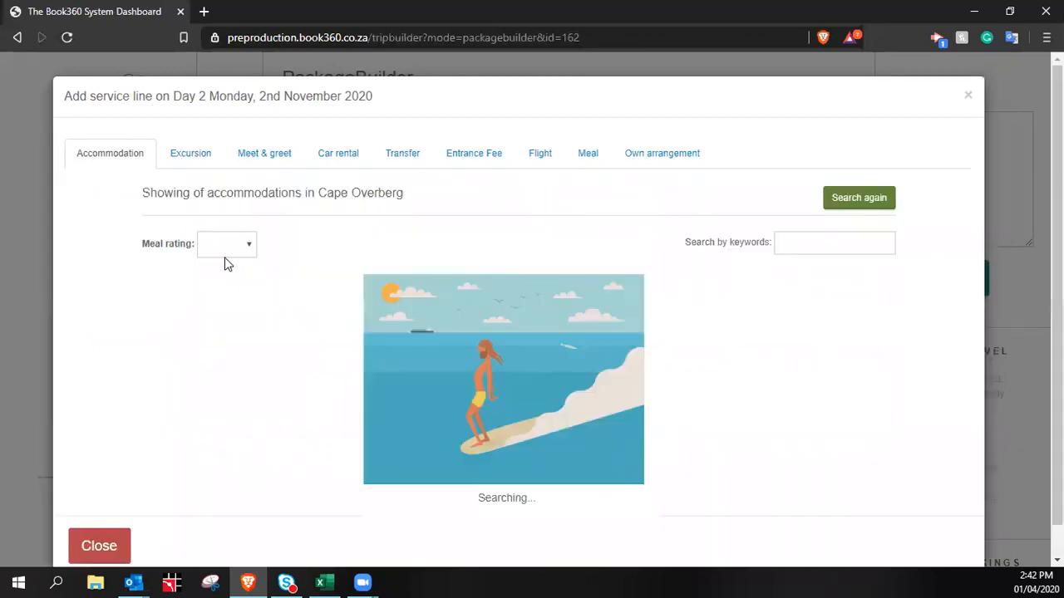
left_click(237, 247)
left_click(226, 333)
scroll(337, 190, "down", 15)
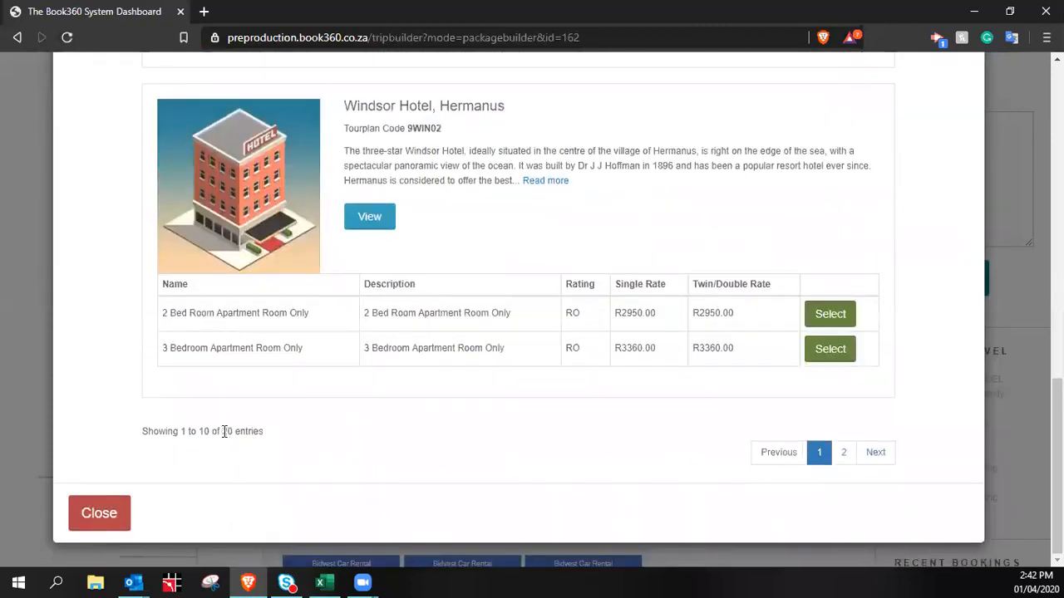
scroll(503, 308, "up", 1)
scroll(541, 360, "down", 1)
scroll(617, 406, "up", 15)
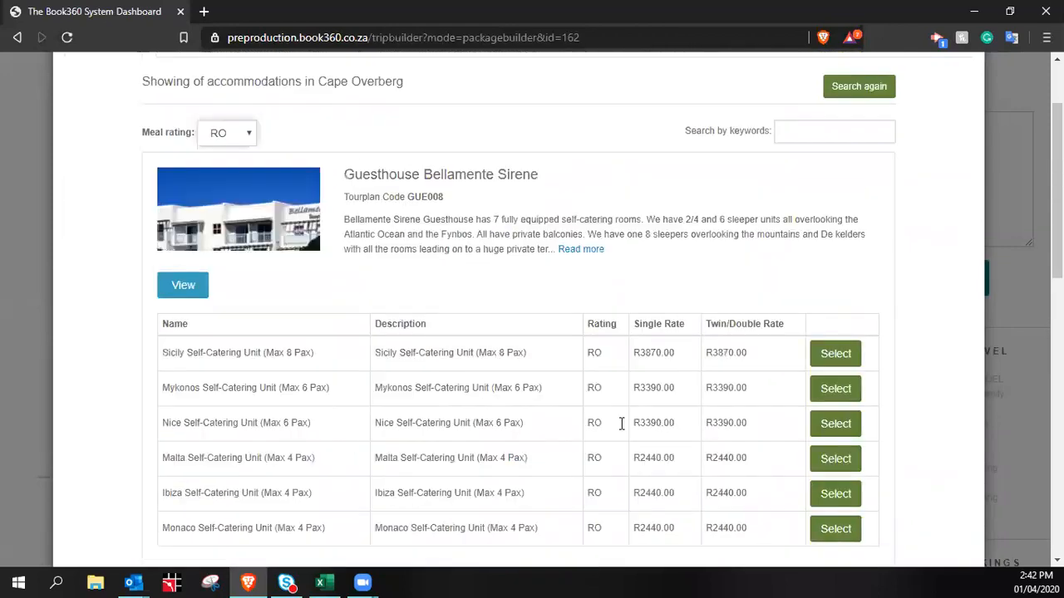
Switch the meal rating filter to DBB and review Malagas Hotel's rooms
left_click(246, 251)
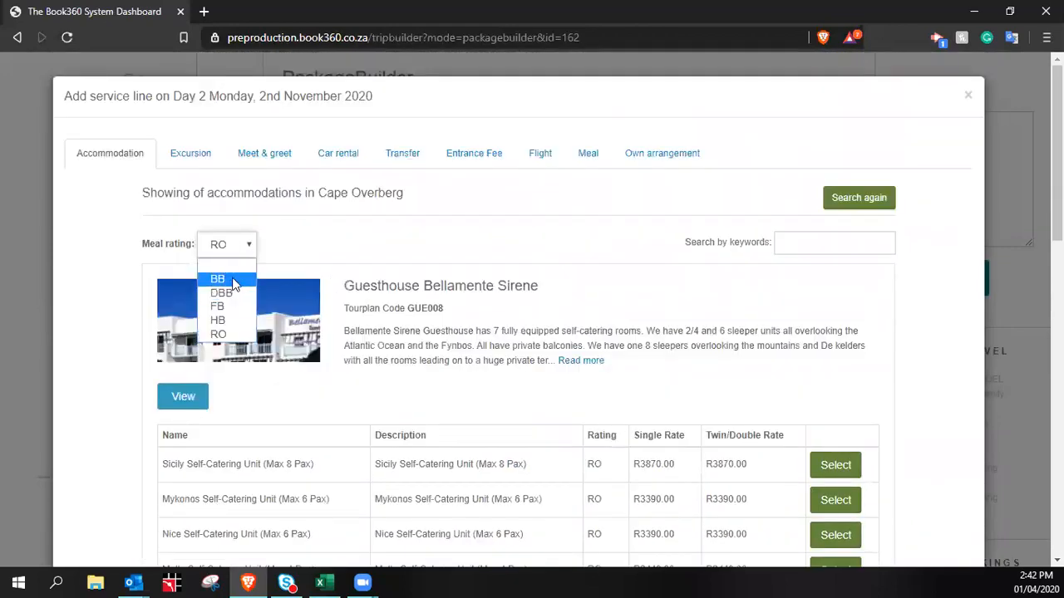
key("Escape")
key("d")
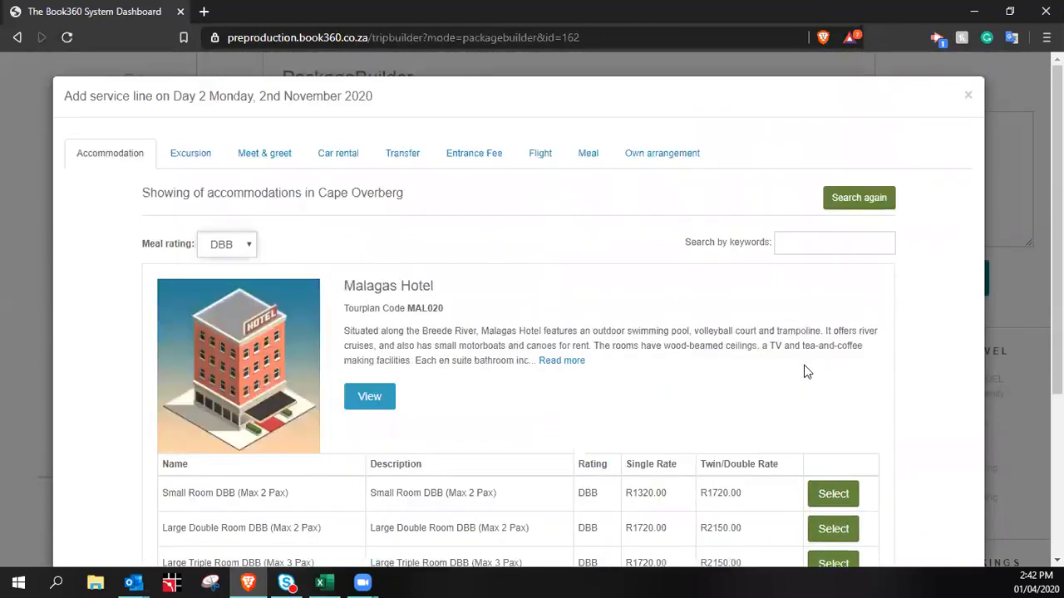
scroll(816, 387, "down", 4)
scroll(292, 266, "up", 5)
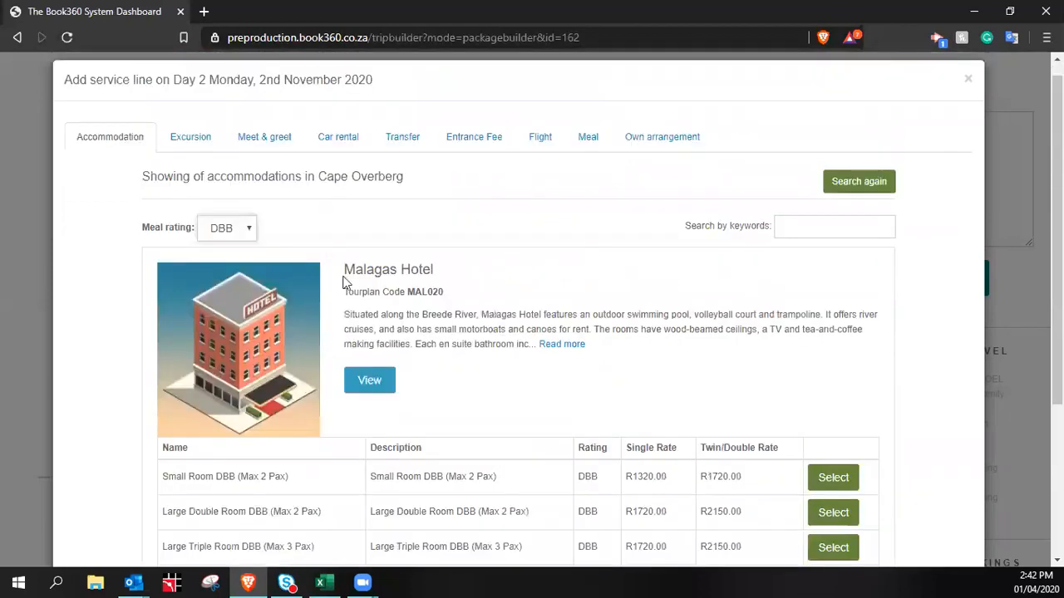
scroll(647, 301, "down", 5)
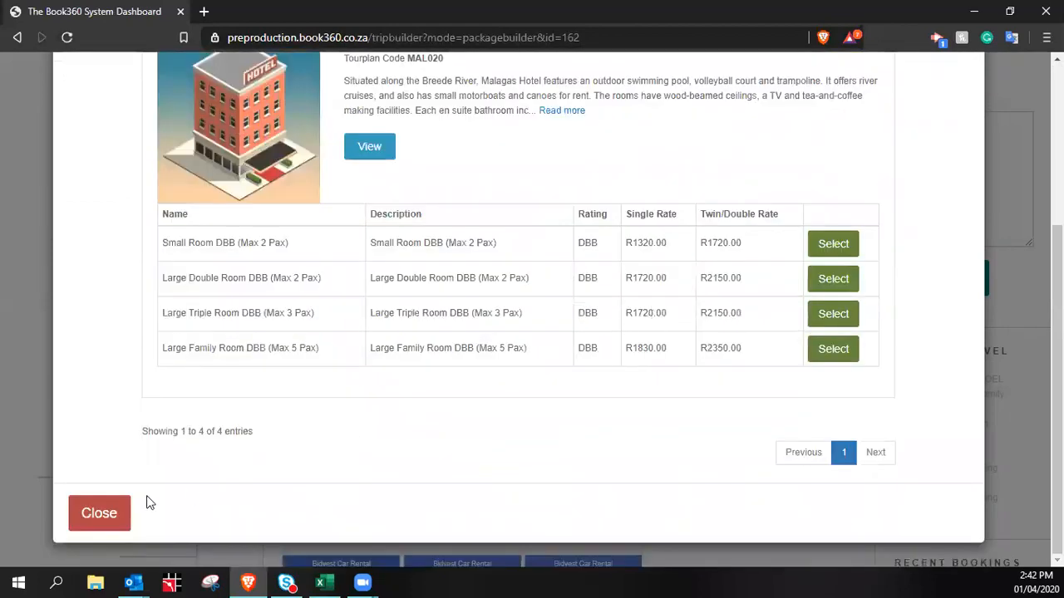
scroll(779, 460, "up", 5)
scroll(785, 452, "down", 5)
Choose Malagas Hotel's Large Double Room DBB (Max 2 Pax) as the room service
left_click(371, 149)
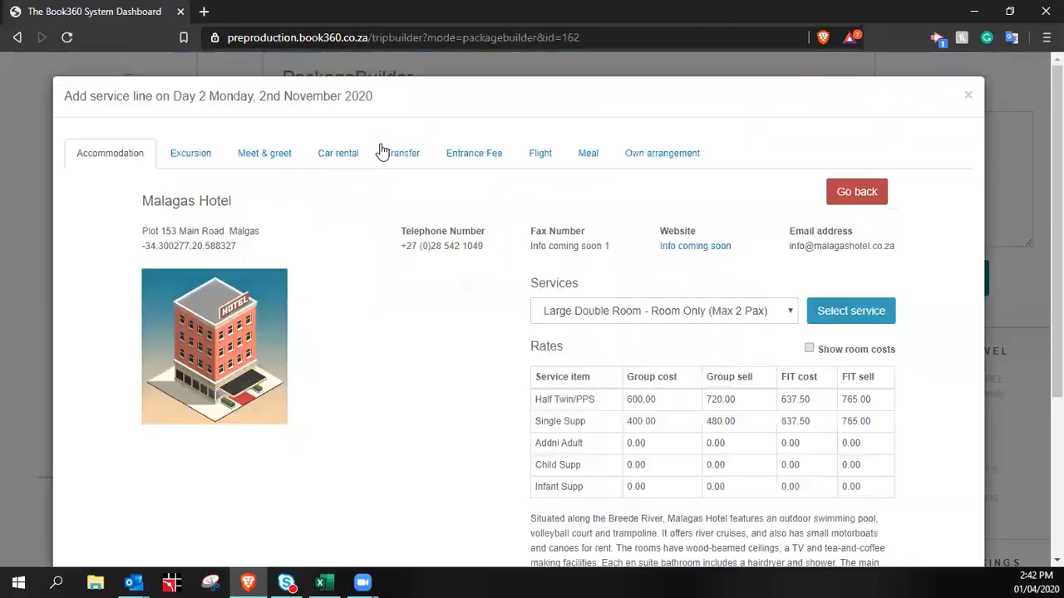
scroll(787, 304, "down", 2)
scroll(787, 304, "up", 3)
scroll(810, 372, "down", 3)
scroll(797, 349, "up", 3)
left_click(790, 311)
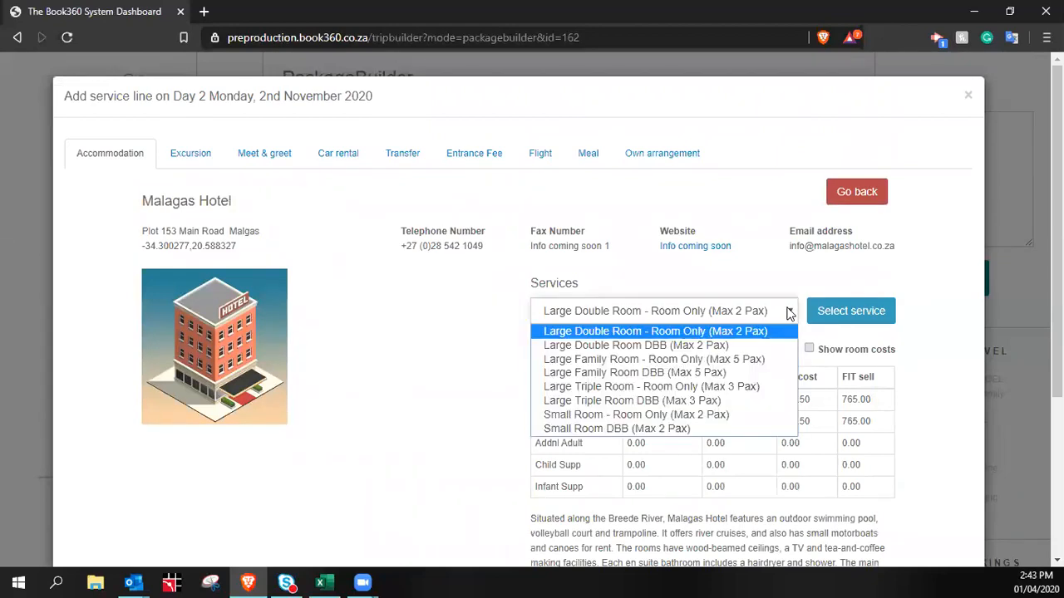
left_click(705, 349)
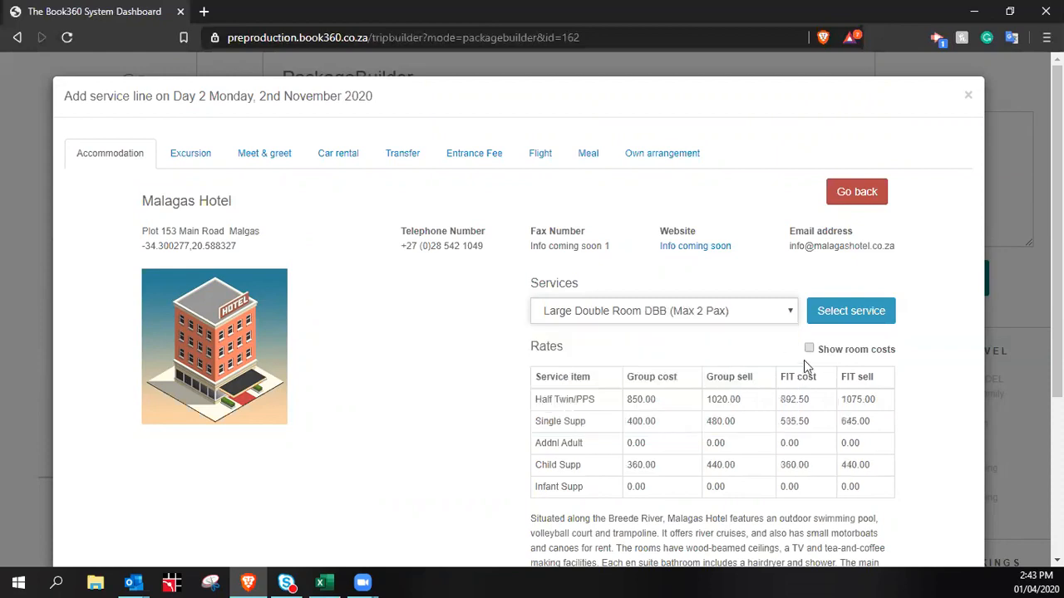
Show room costs and confirm the room as the Day 2 service at 2150.00 per night
left_click(779, 304)
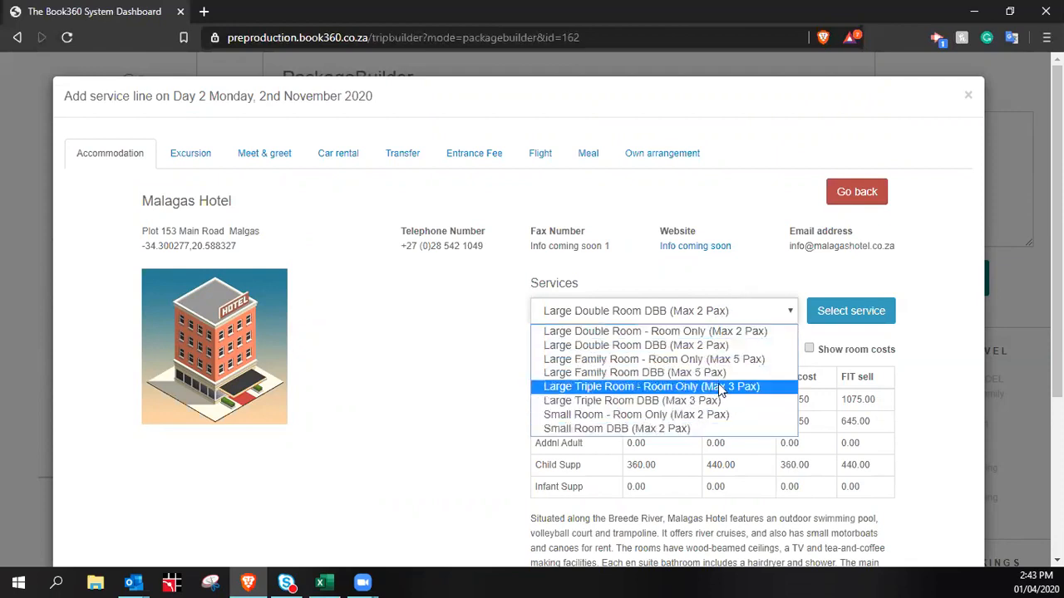
left_click(474, 332)
scroll(587, 300, "down", 2)
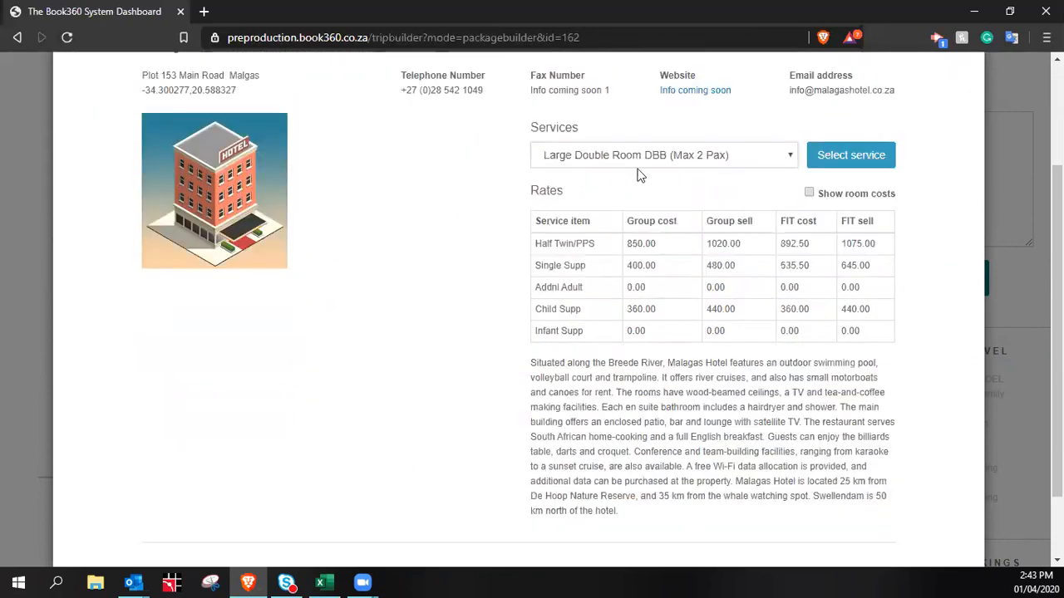
scroll(755, 189, "down", 1)
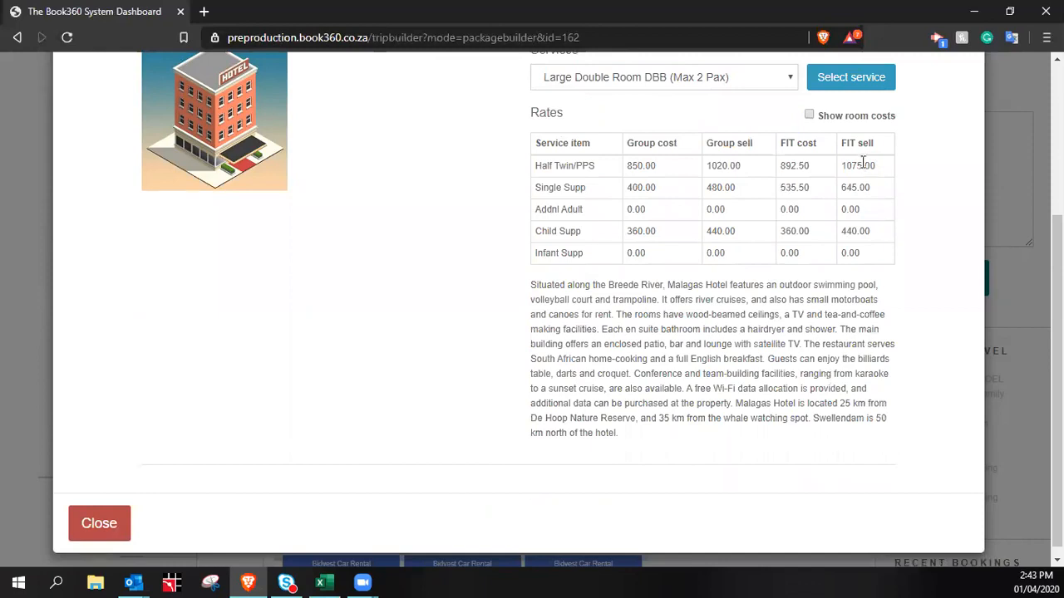
left_click(811, 116)
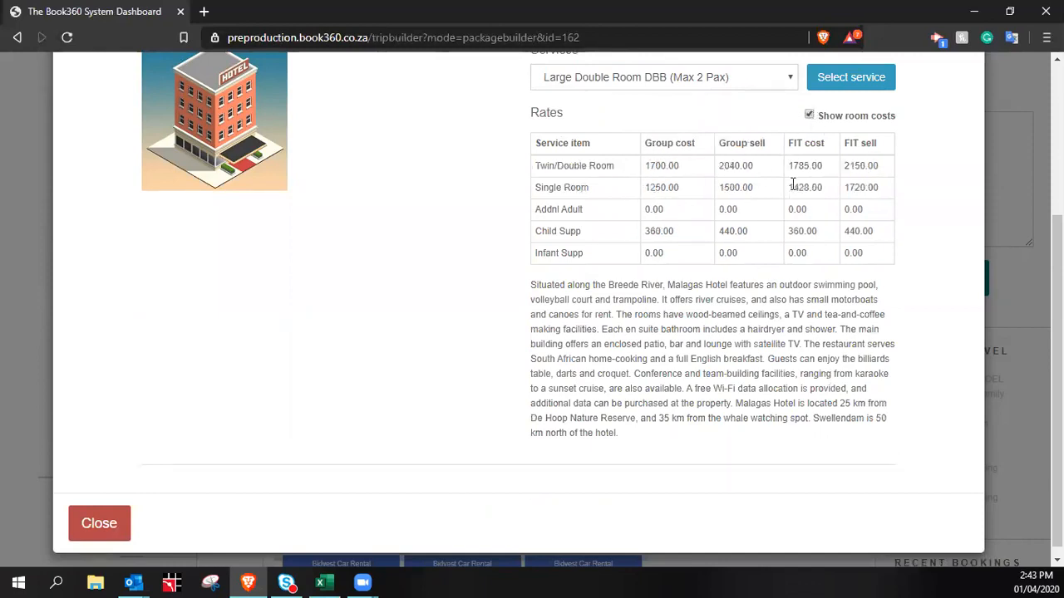
scroll(871, 165, "up", 3)
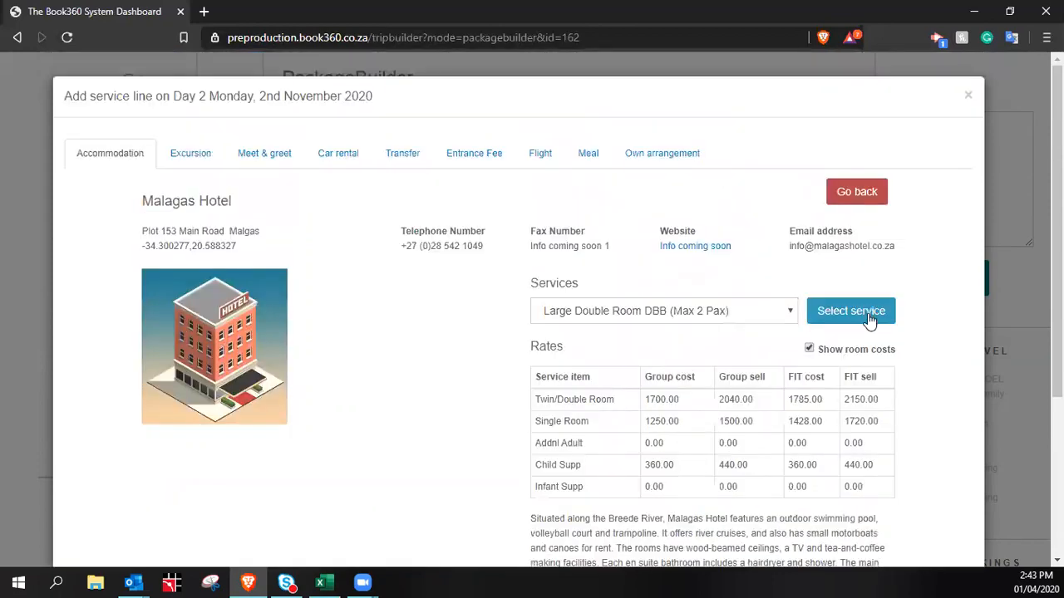
left_click(866, 308)
left_click(793, 191)
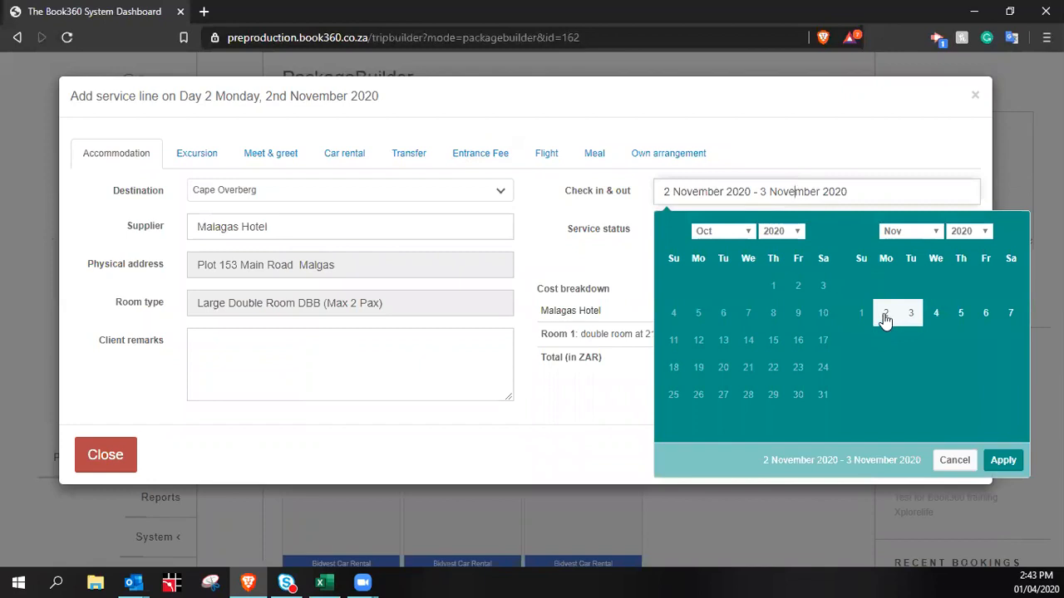
Try stay dates of 2–4 November and 2–3 November for the Malagas Hotel service
left_click(567, 265)
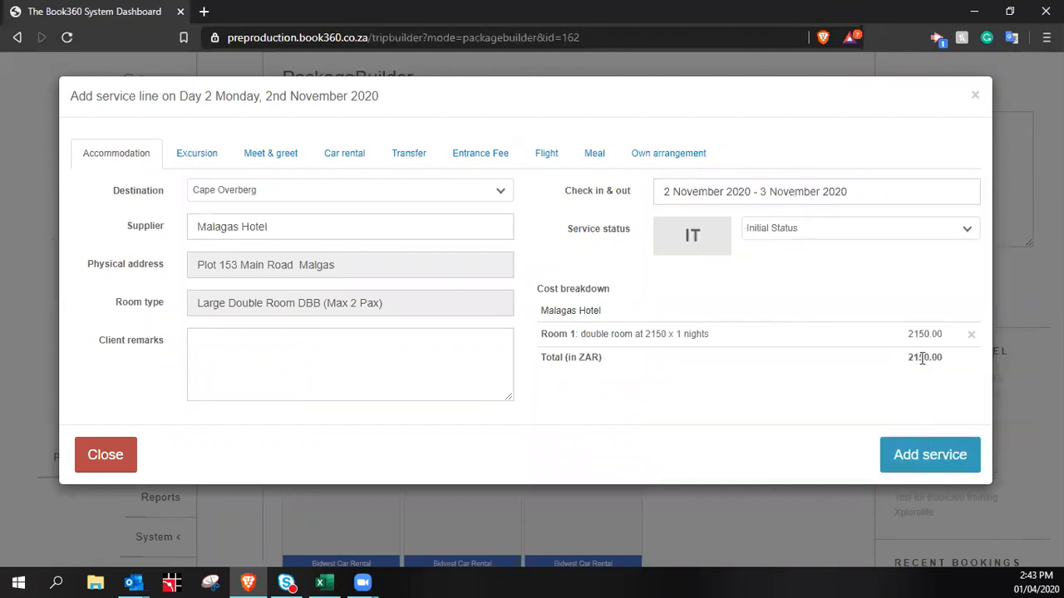
left_click(759, 191)
left_click(888, 319)
left_click(937, 320)
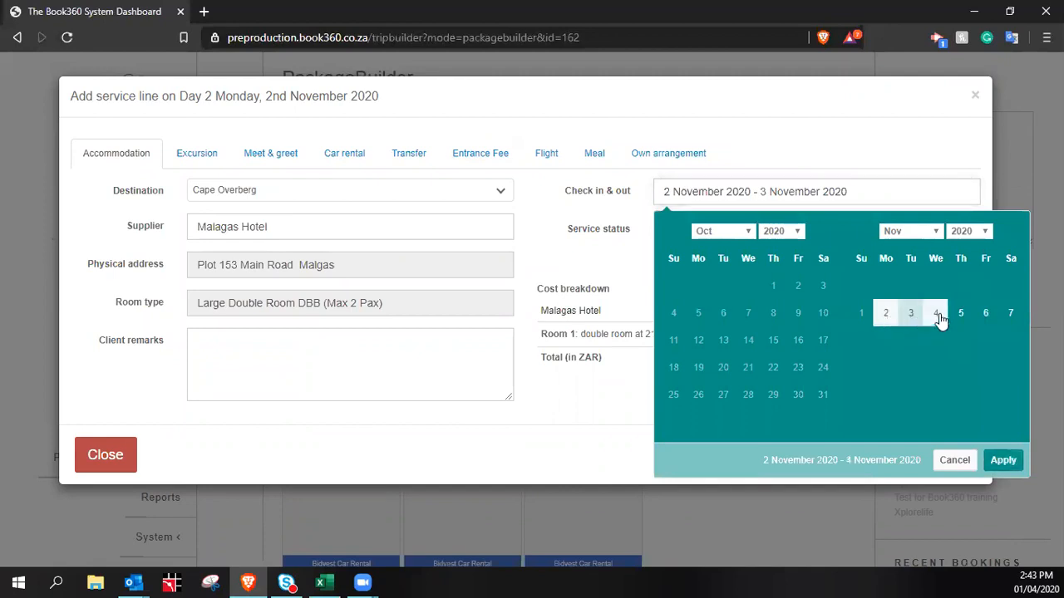
left_click(1007, 461)
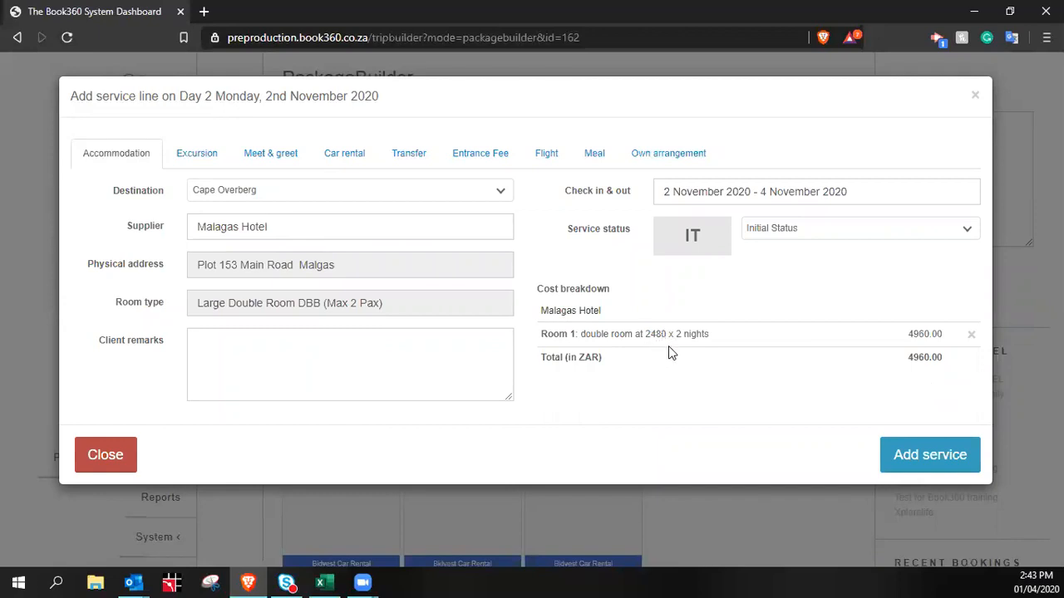
left_click(818, 190)
left_click(887, 312)
left_click(1003, 460)
Set the stay to 2–4 November (2 nights, 4960.00) and add it to the package
left_click(723, 192)
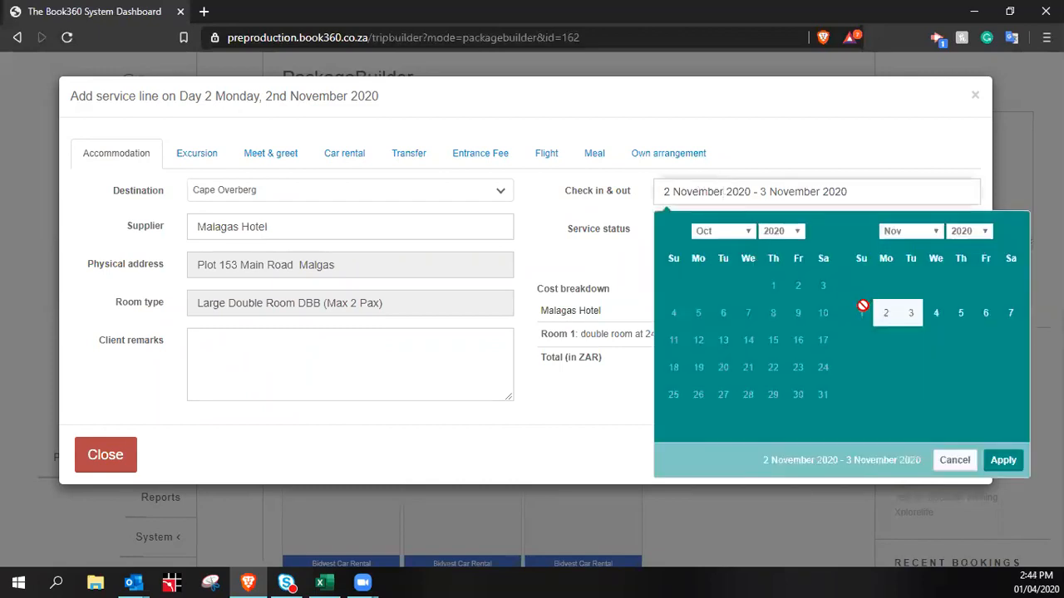
left_click(886, 316)
left_click(910, 314)
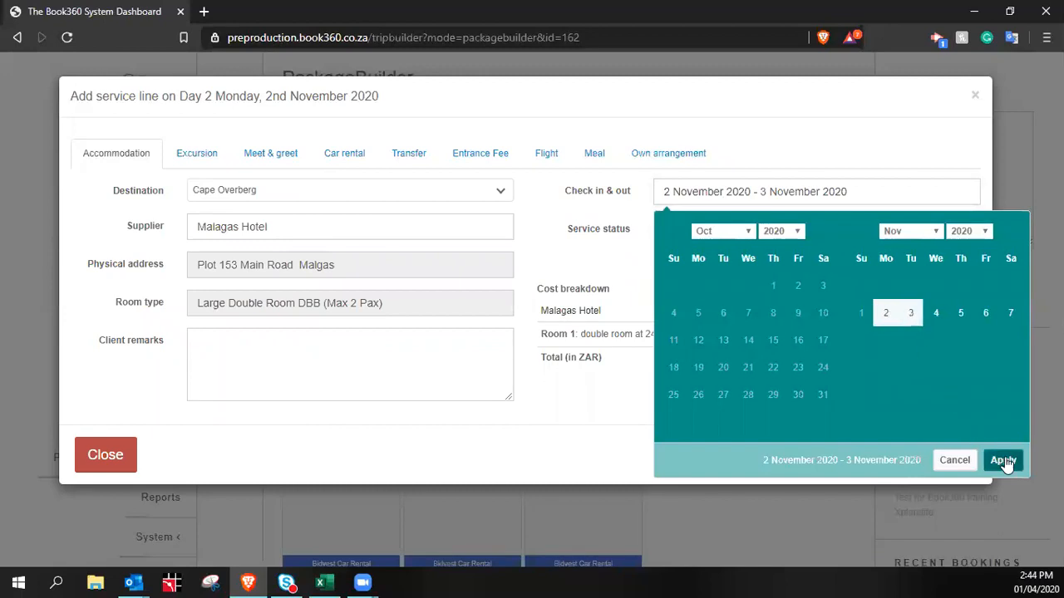
left_click(1004, 459)
left_click(763, 192)
left_click(884, 316)
left_click(934, 320)
left_click(1004, 459)
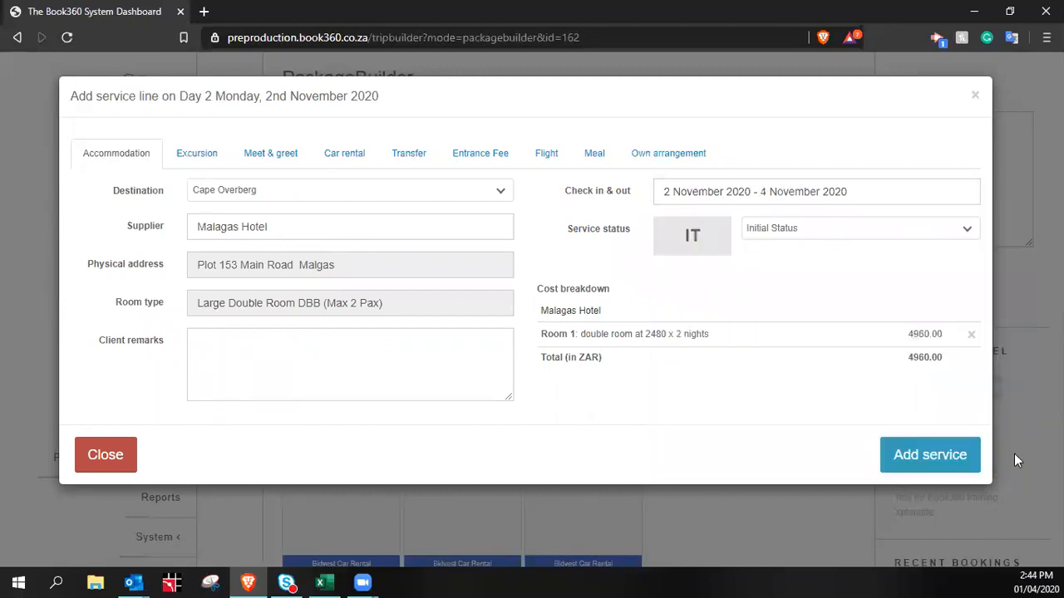
left_click(940, 453)
scroll(785, 350, "down", 1)
Start a Day 4 service line and choose 'GAR001 - Garden Route Game Lodge' as its supplier
scroll(712, 164, "down", 3)
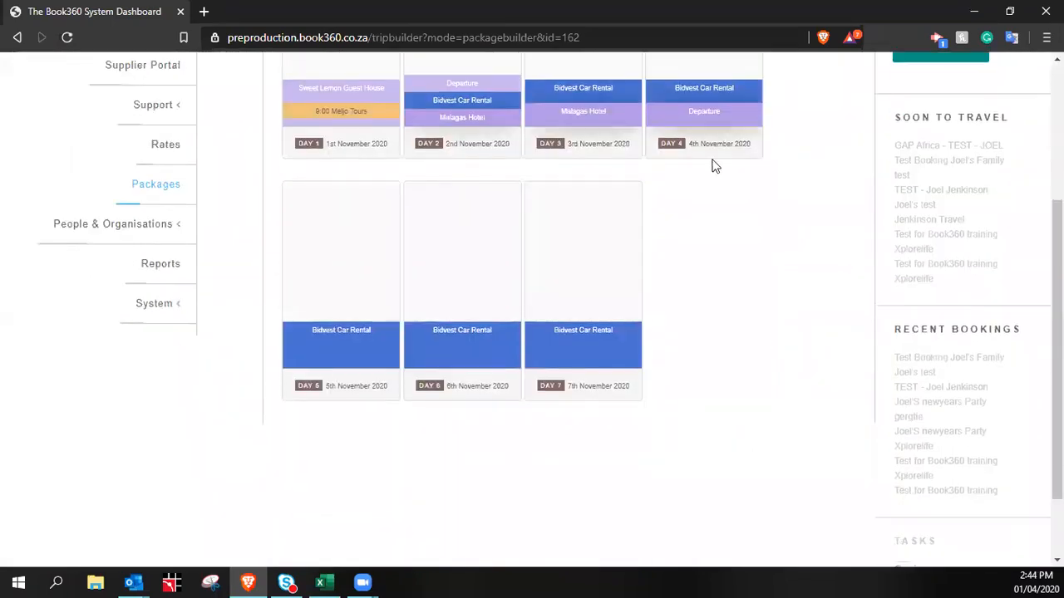
scroll(732, 257, "up", 4)
left_click(696, 386)
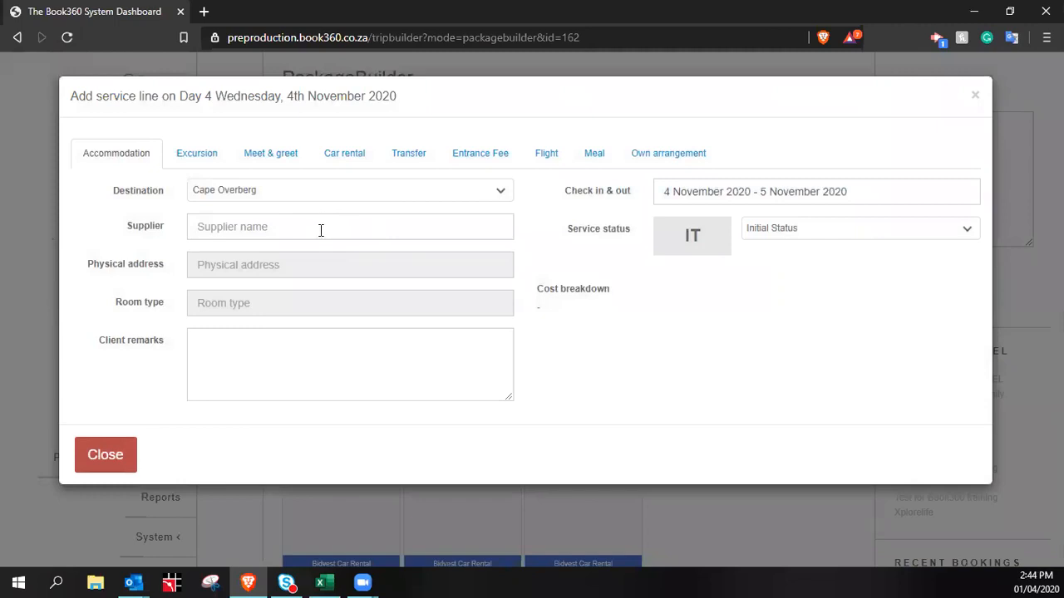
left_click(318, 228)
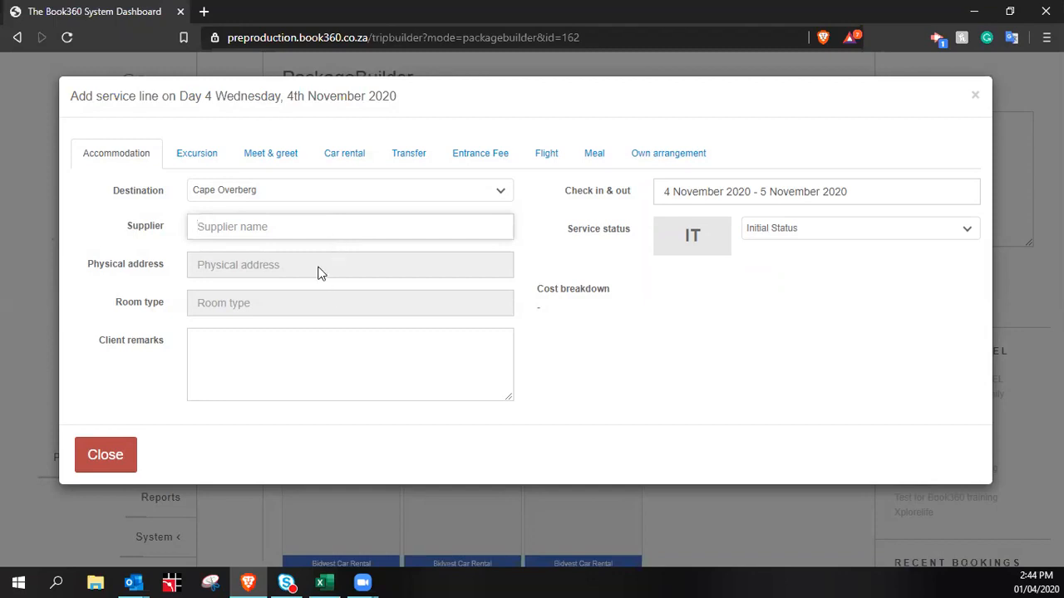
left_click(274, 192)
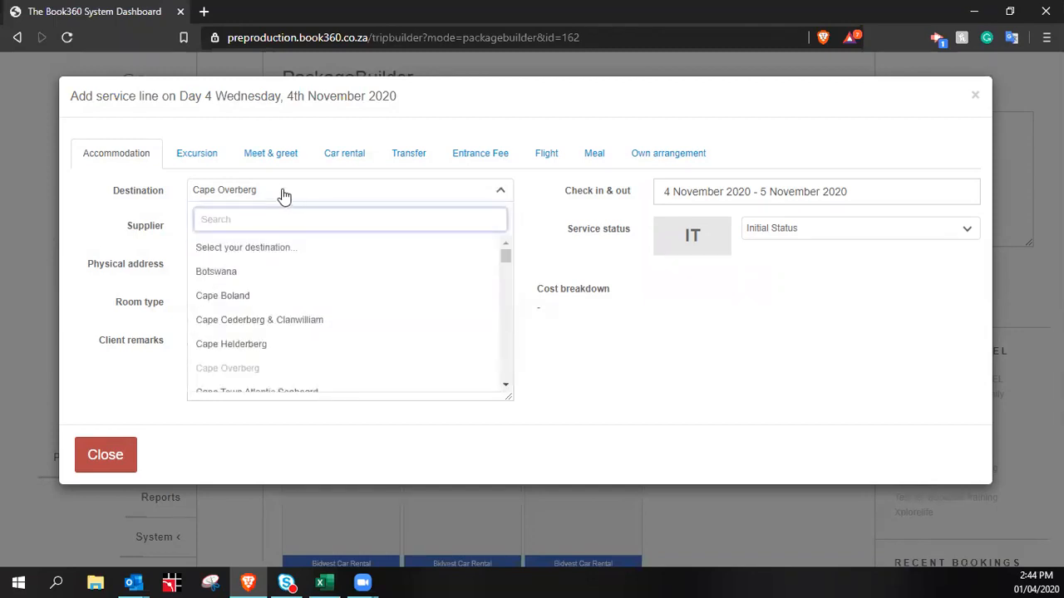
type("garden ro")
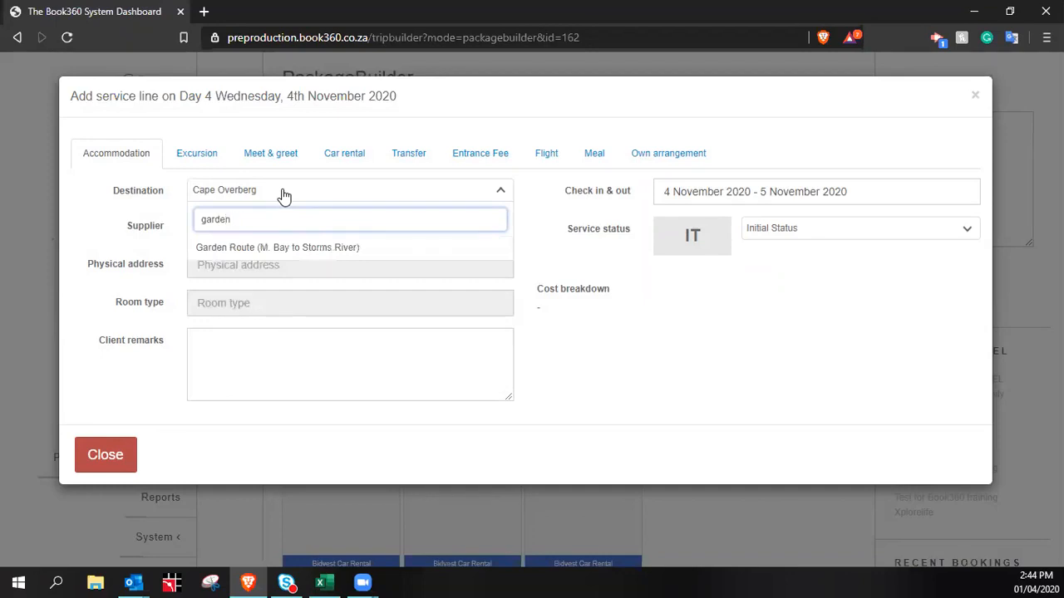
key("BackSpace")
key("BackSpace")
key("BackSpace")
key("BackSpace")
key("BackSpace")
key("BackSpace")
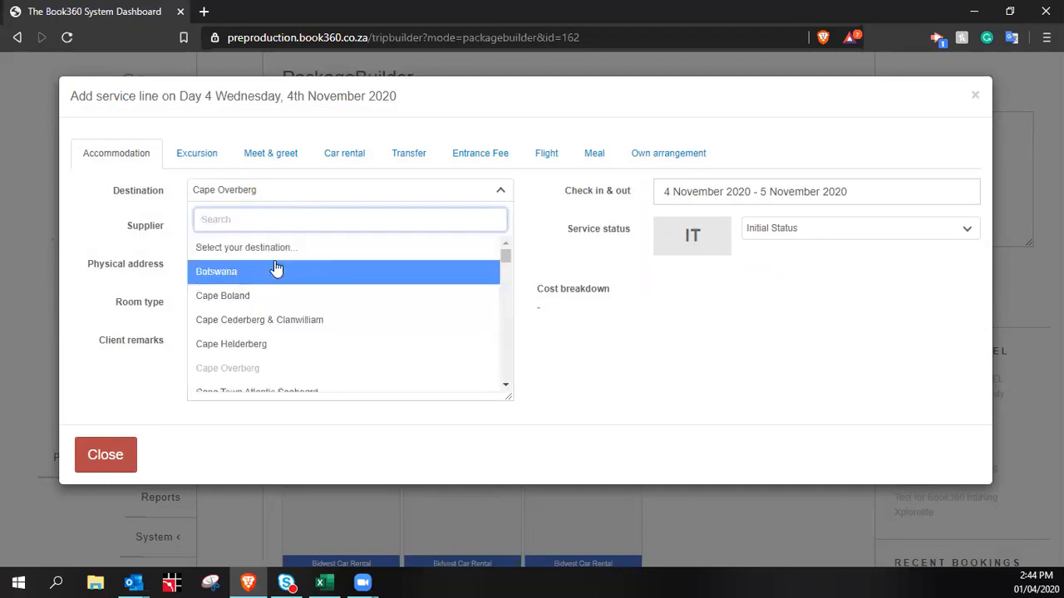
key("Escape")
type("garden route")
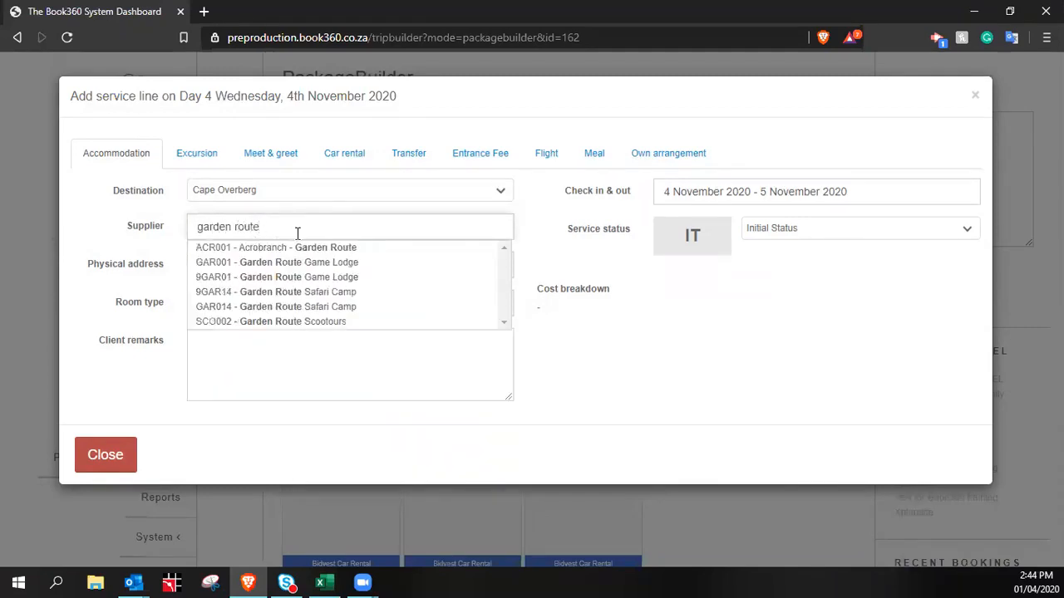
left_click(339, 263)
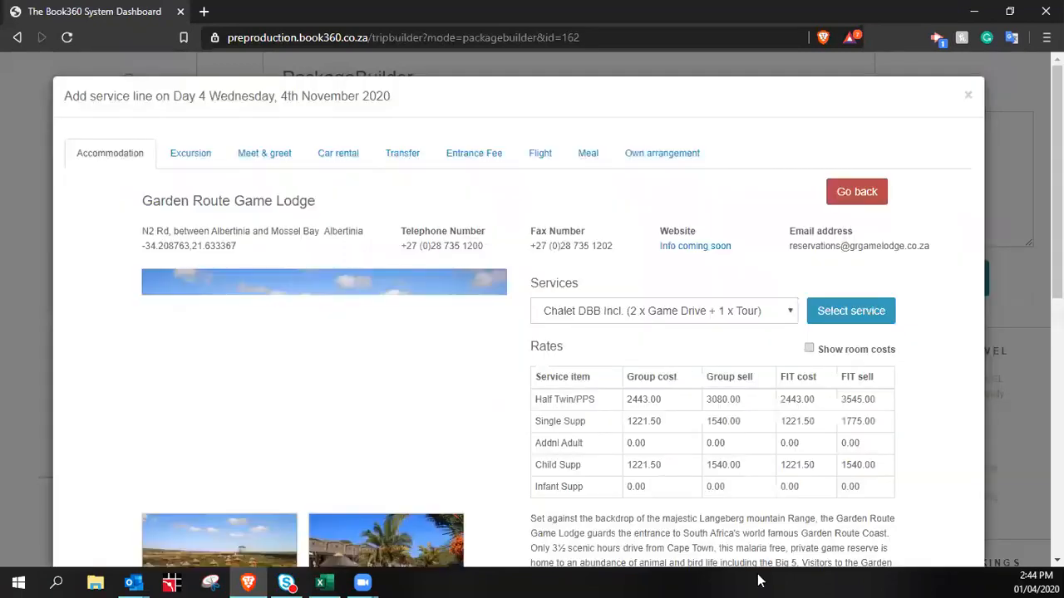
Review the lodge's rates and try the FIT-only Lodge Room DBB room service
scroll(727, 385, "down", 10)
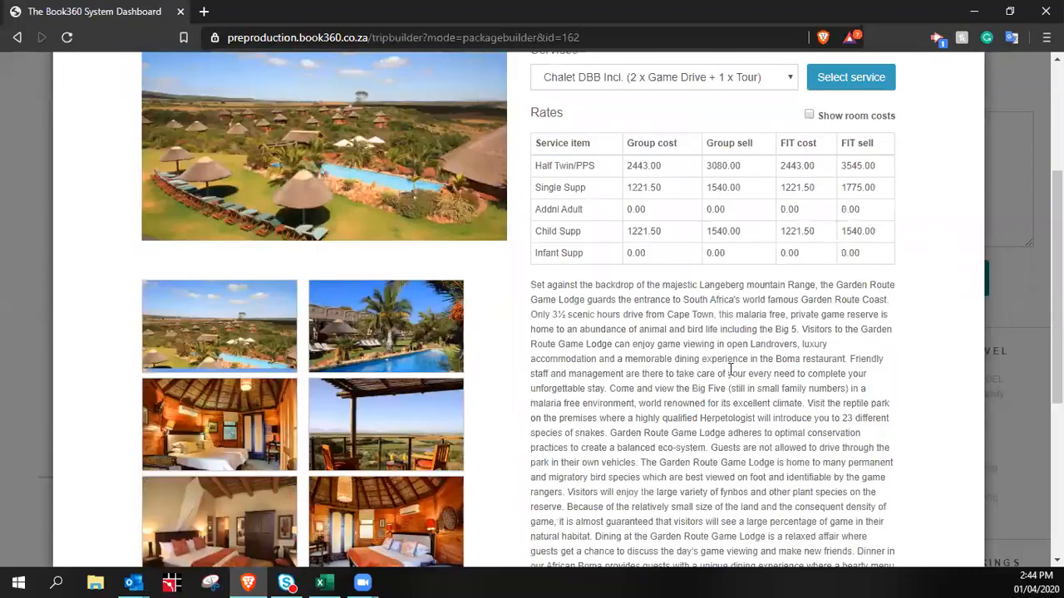
scroll(731, 375, "up", 6)
scroll(781, 432, "down", 1)
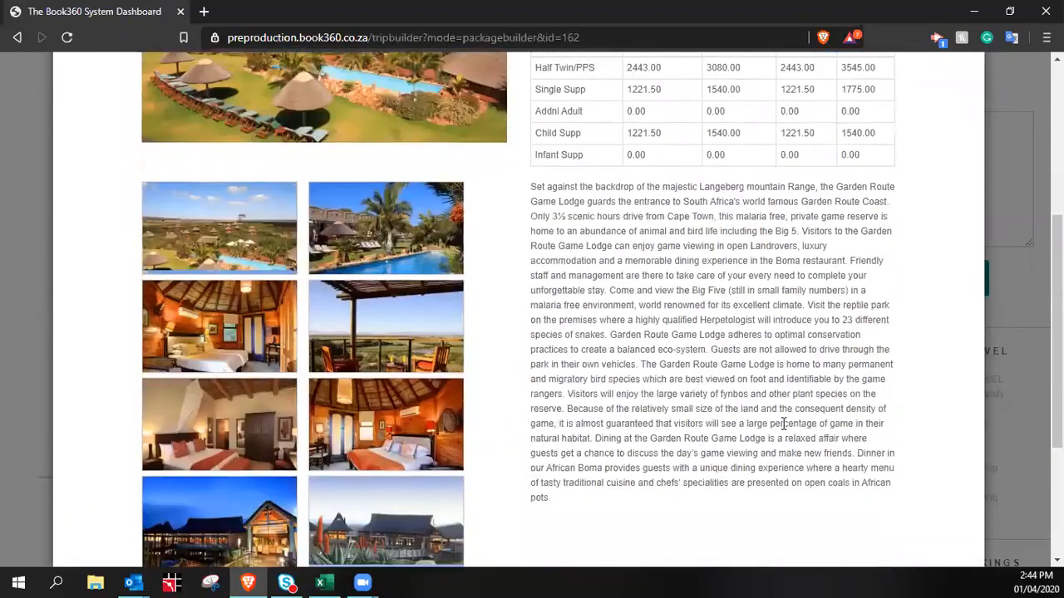
scroll(781, 417, "up", 1)
scroll(702, 317, "up", 3)
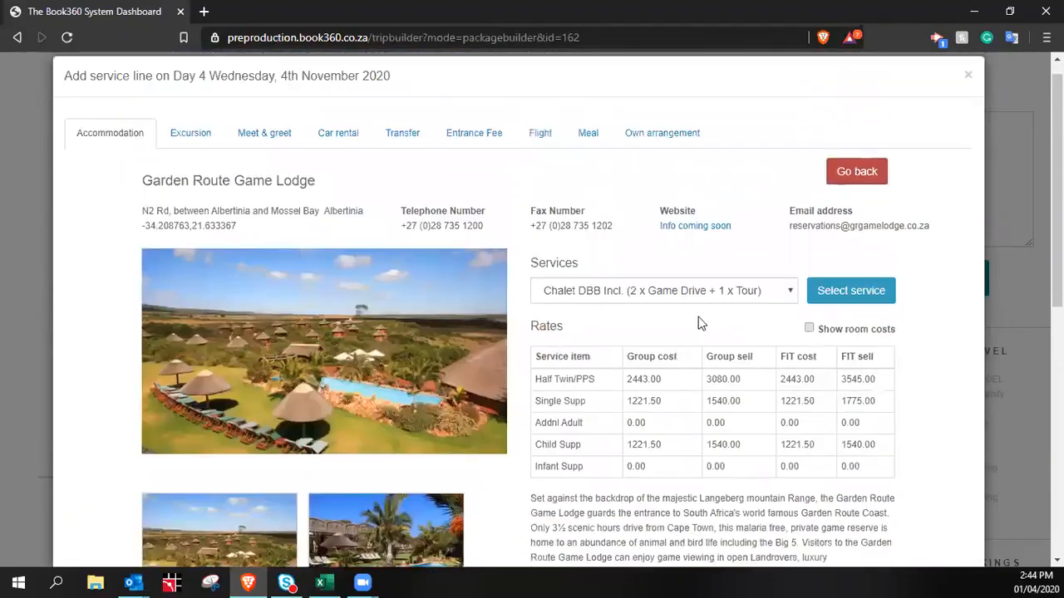
left_click(773, 291)
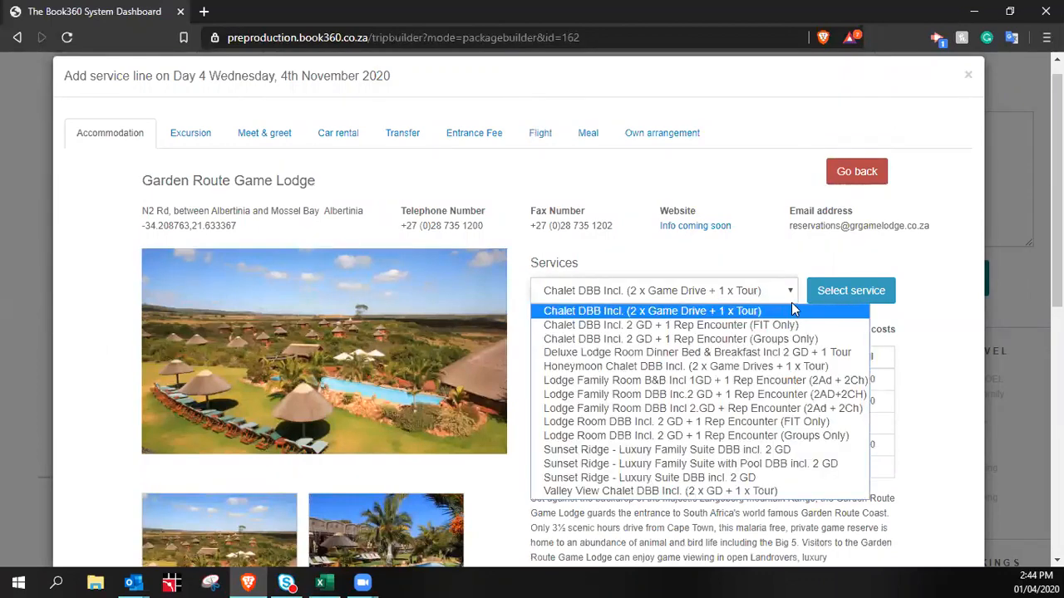
left_click(813, 422)
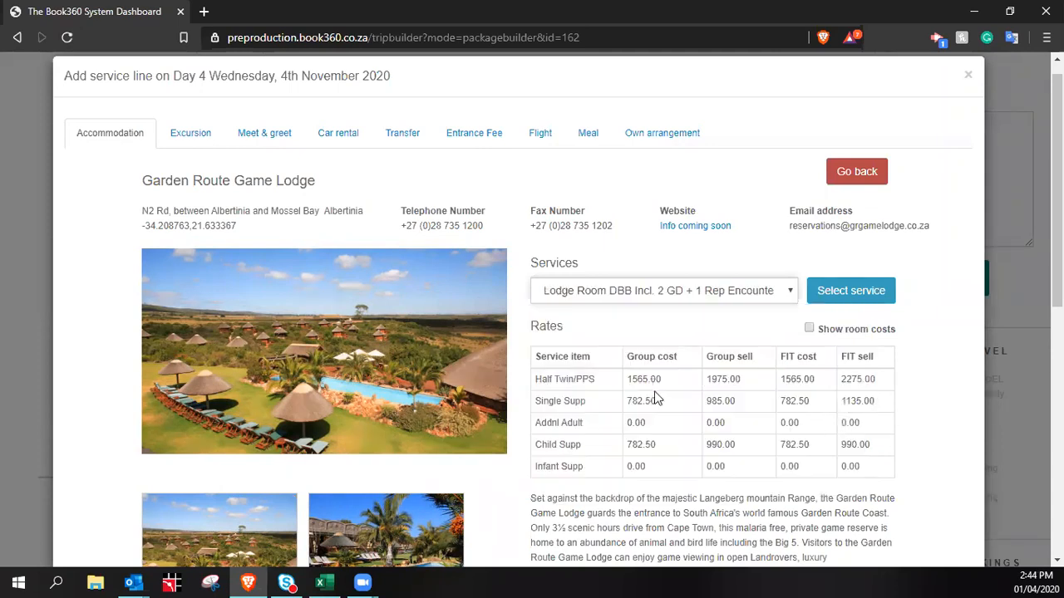
scroll(881, 436, "down", 2)
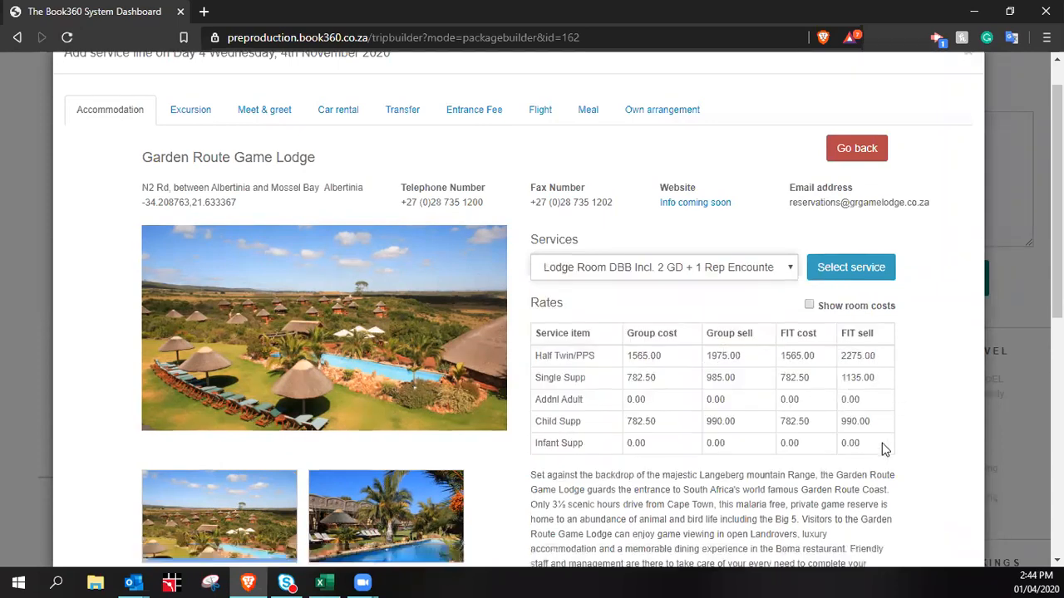
scroll(848, 388, "down", 1)
scroll(841, 391, "down", 1)
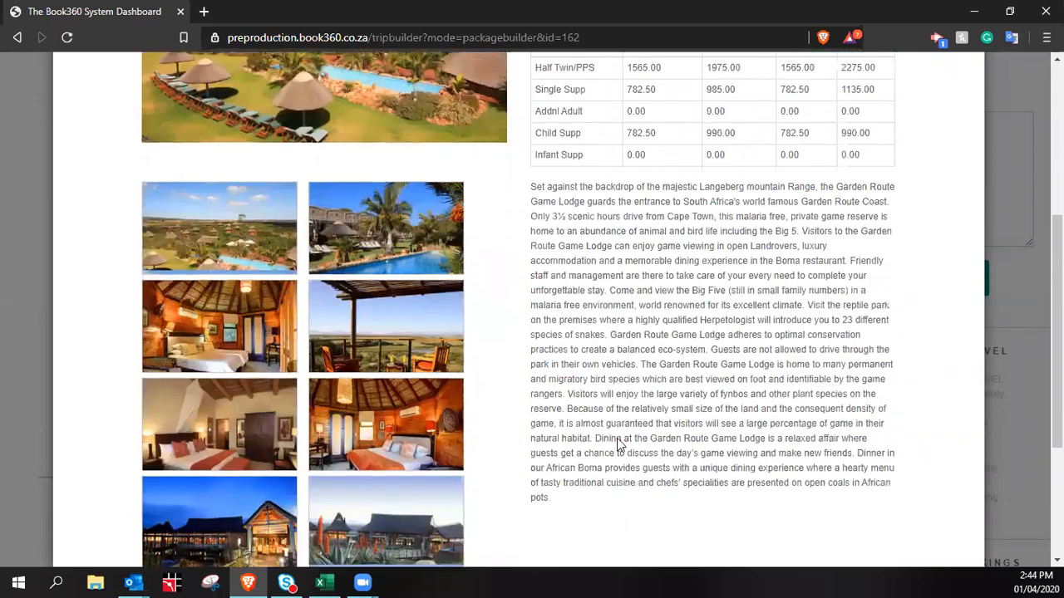
scroll(616, 431, "up", 4)
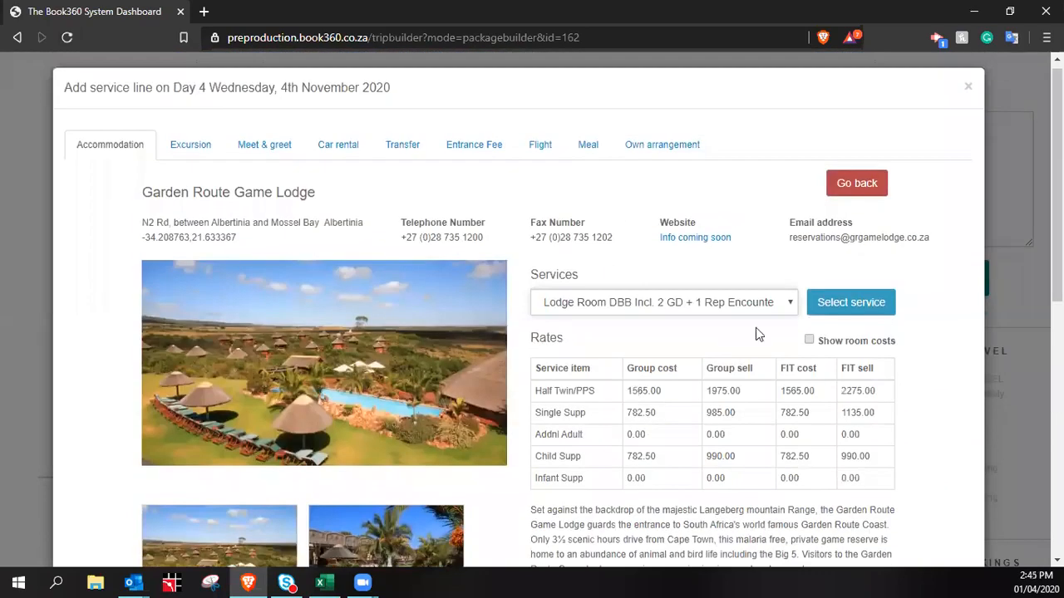
After trying Sunset Ridge Luxury Suite, select Chalet DBB Incl. (2 x Game Drive + 1 x Tour)
left_click(765, 313)
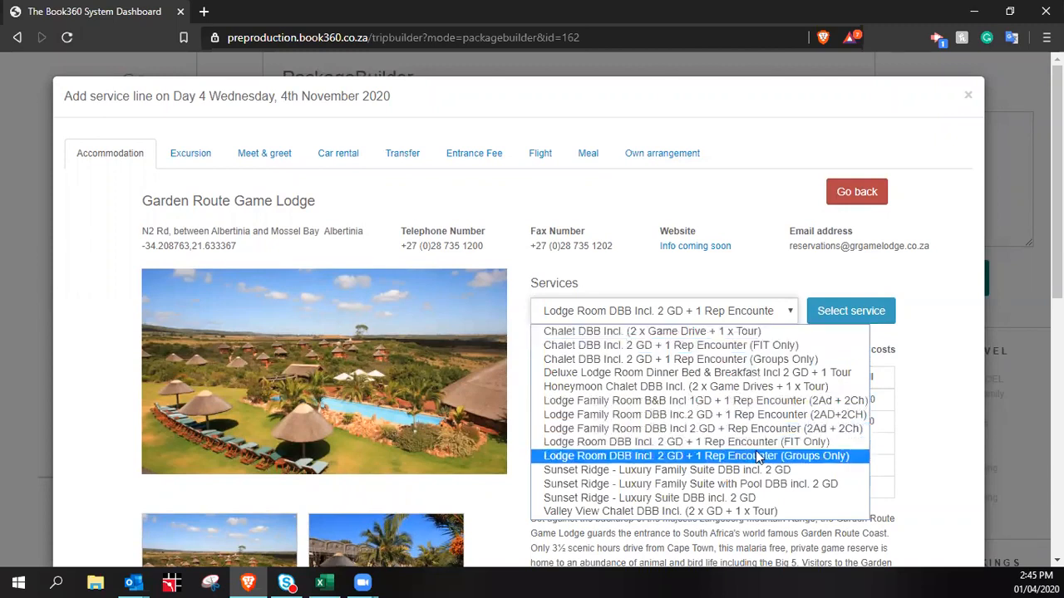
left_click(744, 497)
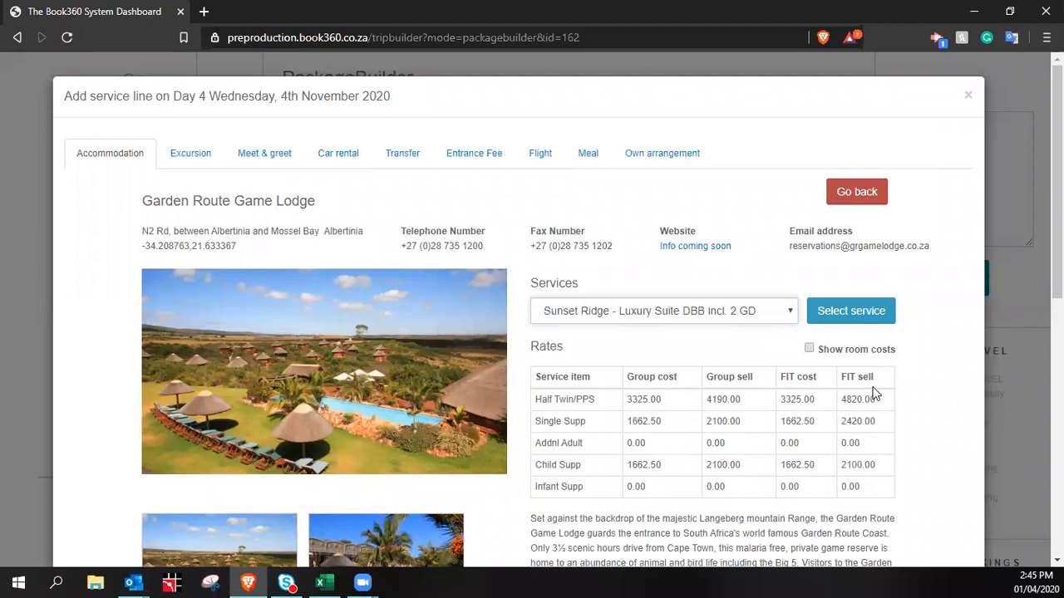
left_click(764, 315)
left_click(753, 332)
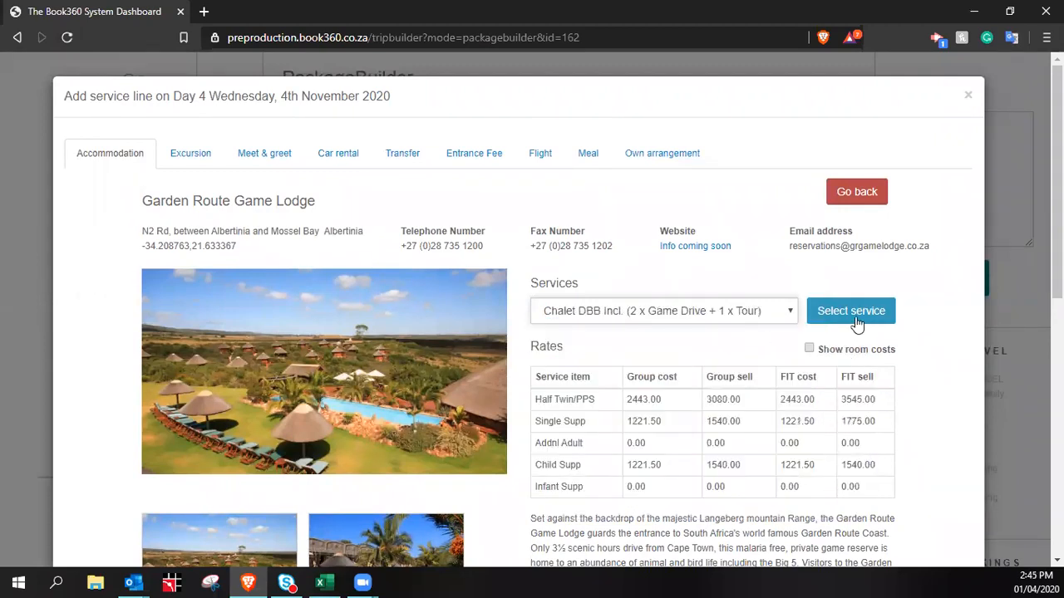
left_click(810, 350)
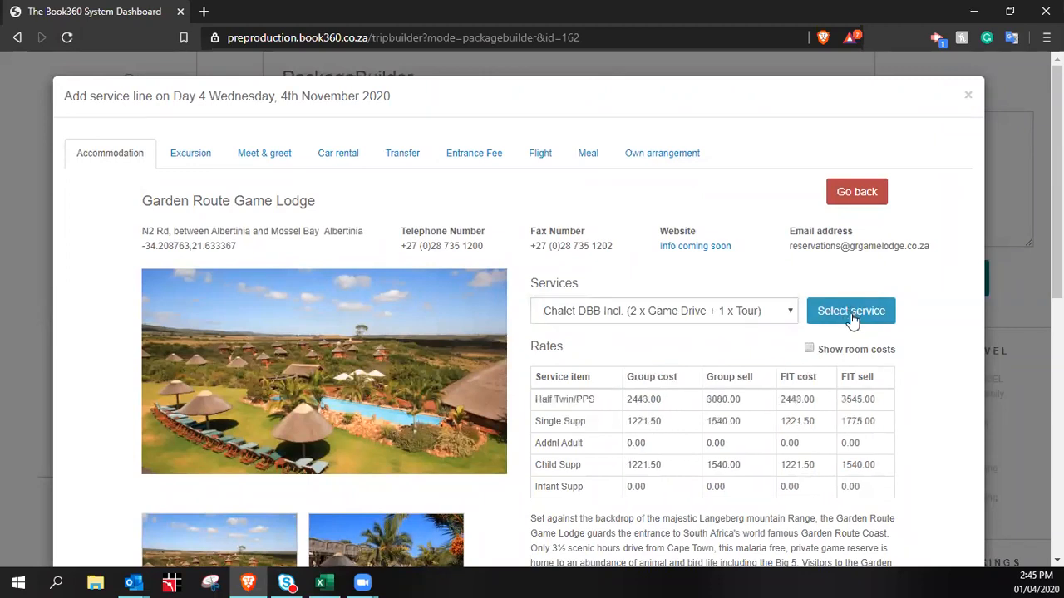
left_click(850, 313)
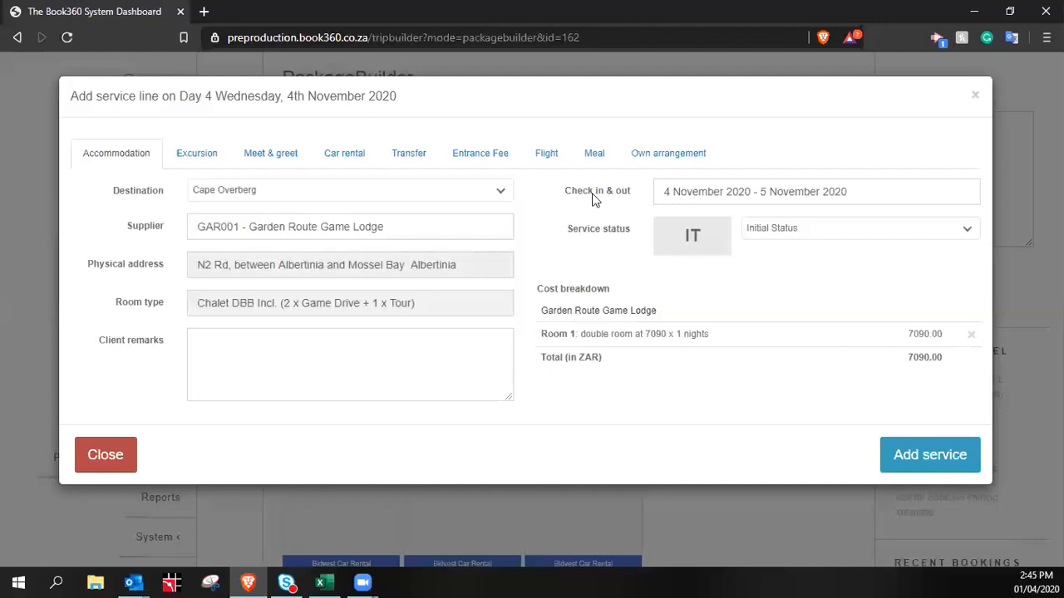
Set the lodge stay to 4–6 November and add it to the package on Day 4
left_click(834, 193)
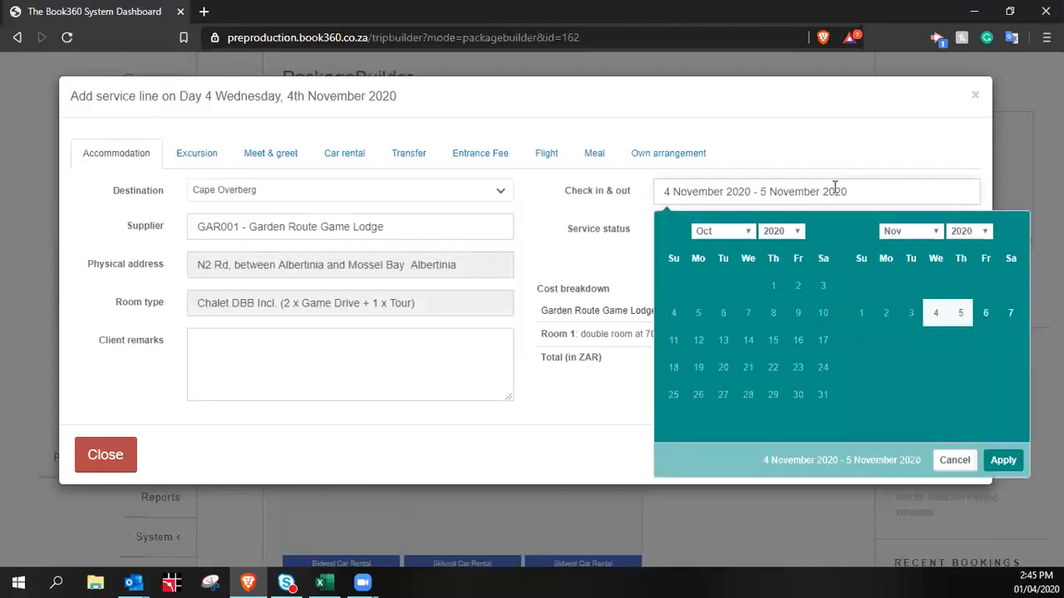
left_click(936, 314)
left_click(985, 313)
left_click(1003, 460)
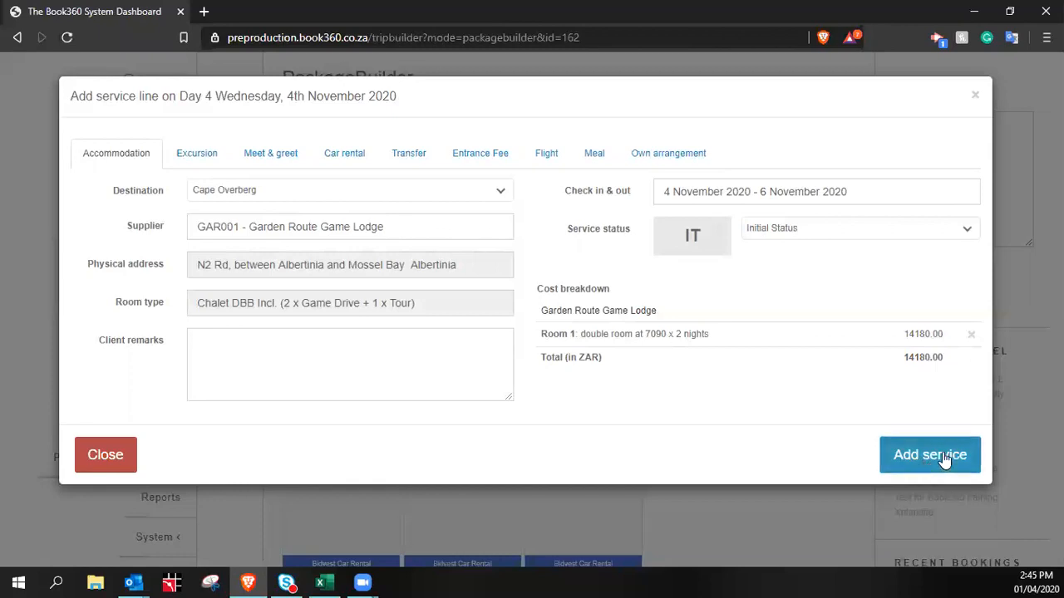
left_click(945, 459)
Start a new service line on Day 6
scroll(864, 285, "down", 4)
scroll(866, 313, "up", 3)
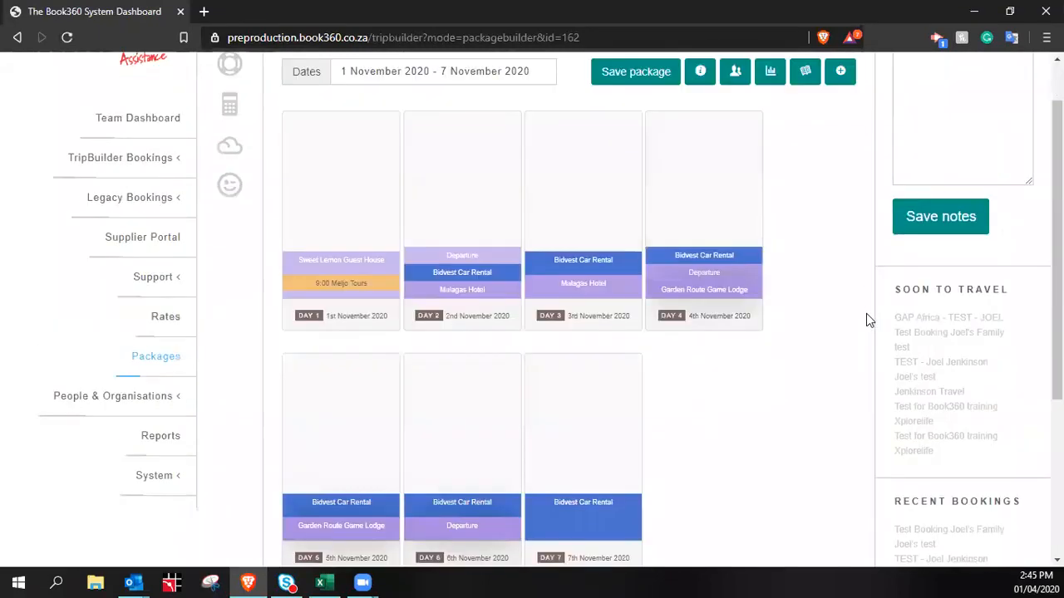
scroll(866, 313, "down", 1)
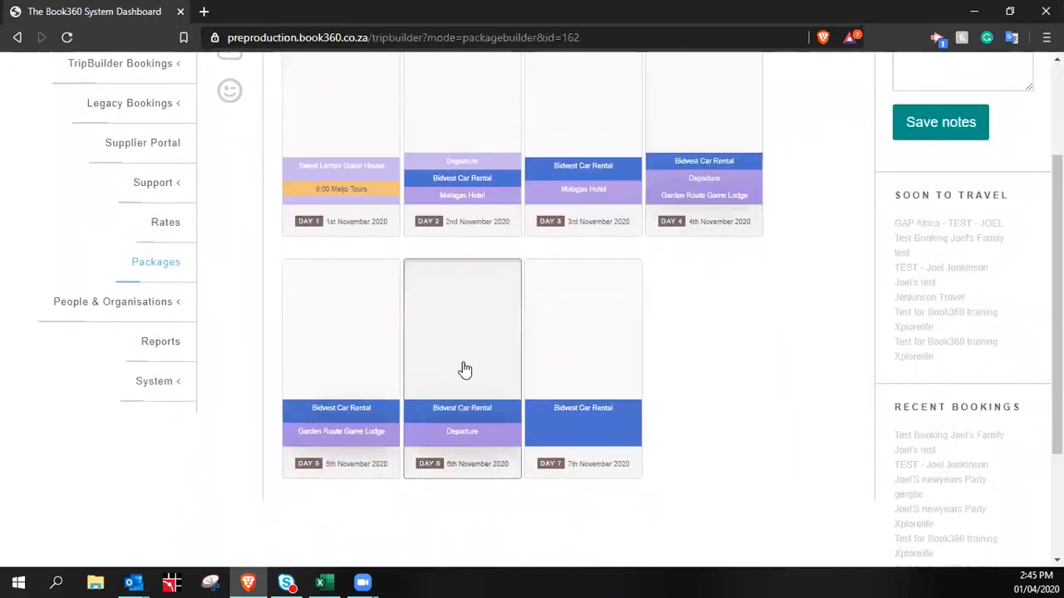
left_click(465, 369)
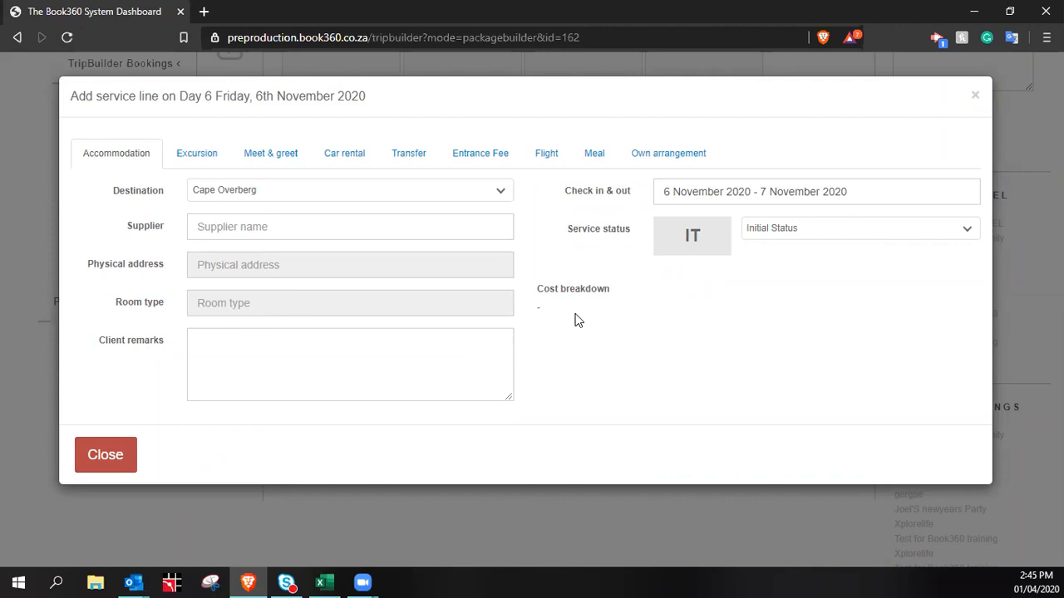
Set the destination to Garden Route (M. Bay to Storms River) and browse its accommodations
left_click(266, 191)
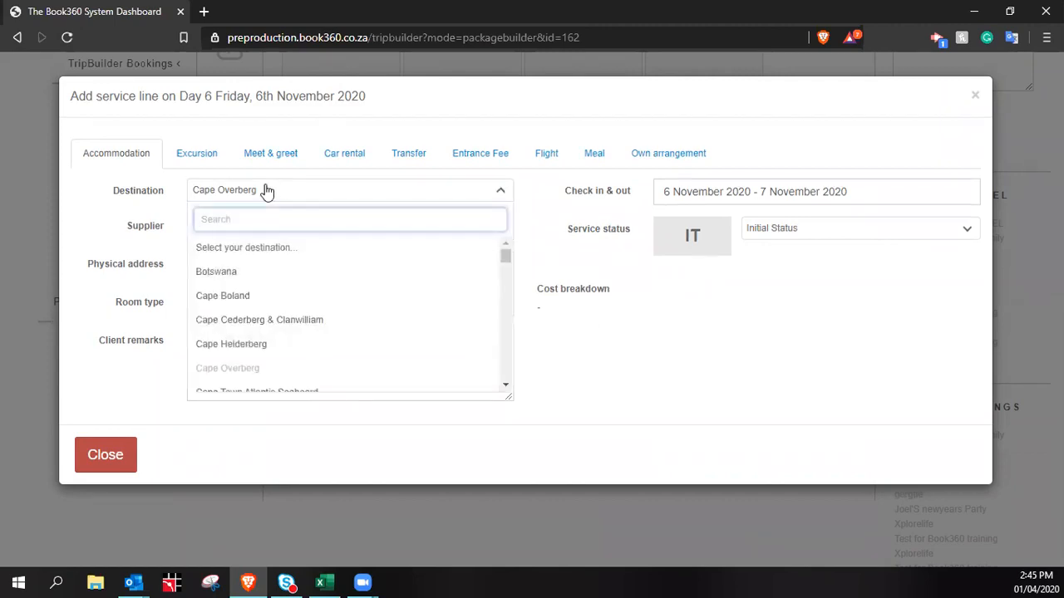
type("stor")
left_click(321, 247)
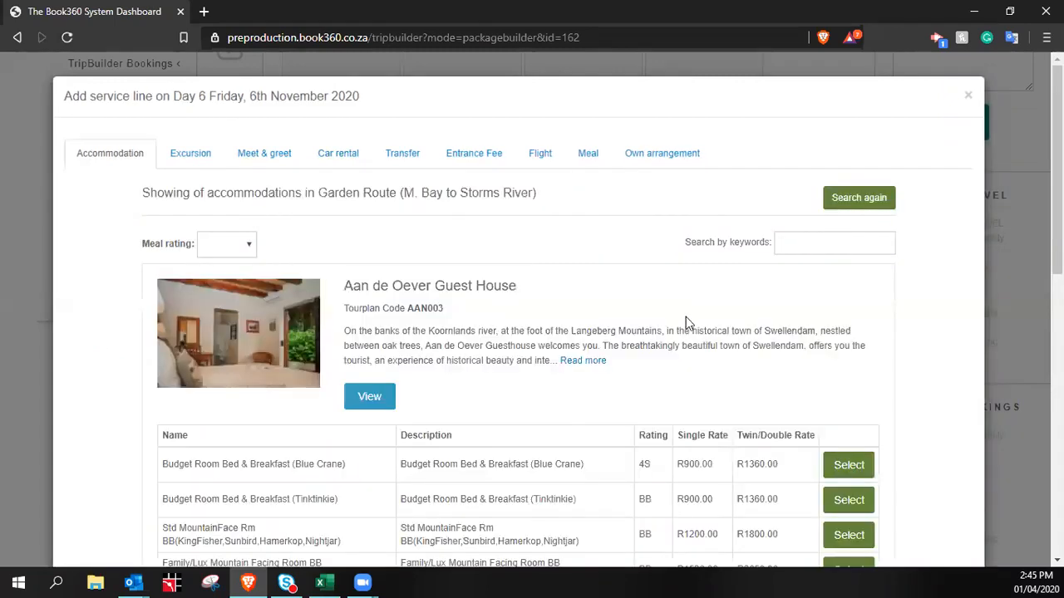
scroll(674, 343, "down", 2)
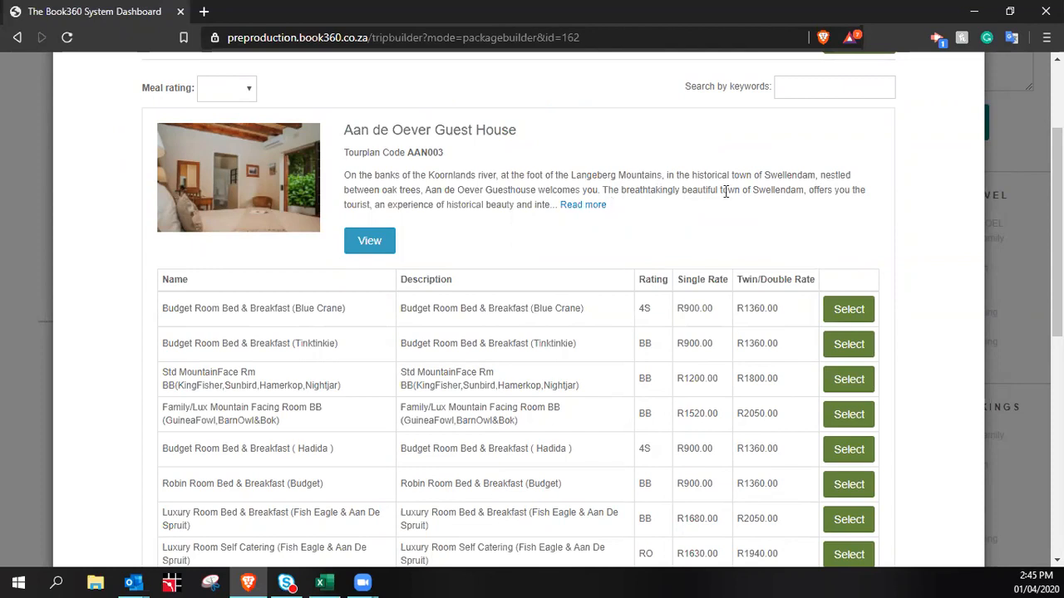
scroll(826, 205, "down", 5)
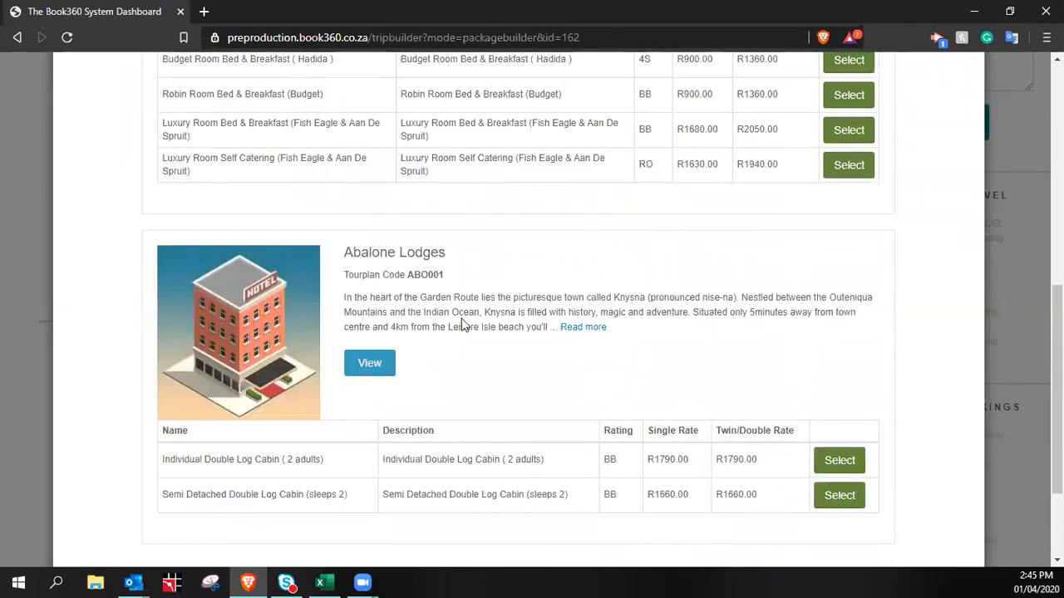
scroll(441, 299, "down", 2)
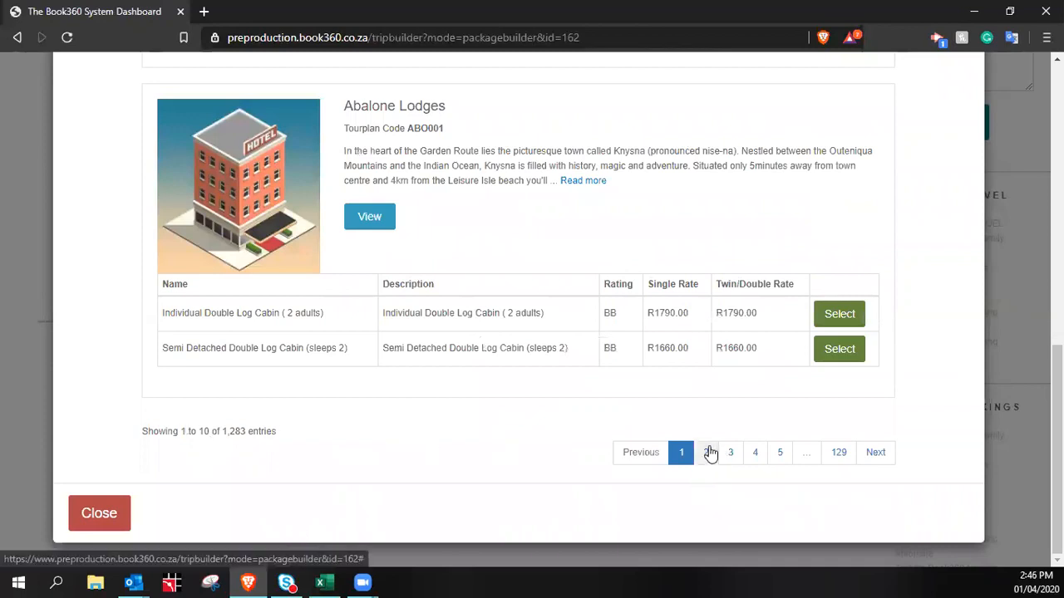
Go to page 2 of the accommodation results and scroll through the listings
left_click(708, 452)
left_click(709, 460)
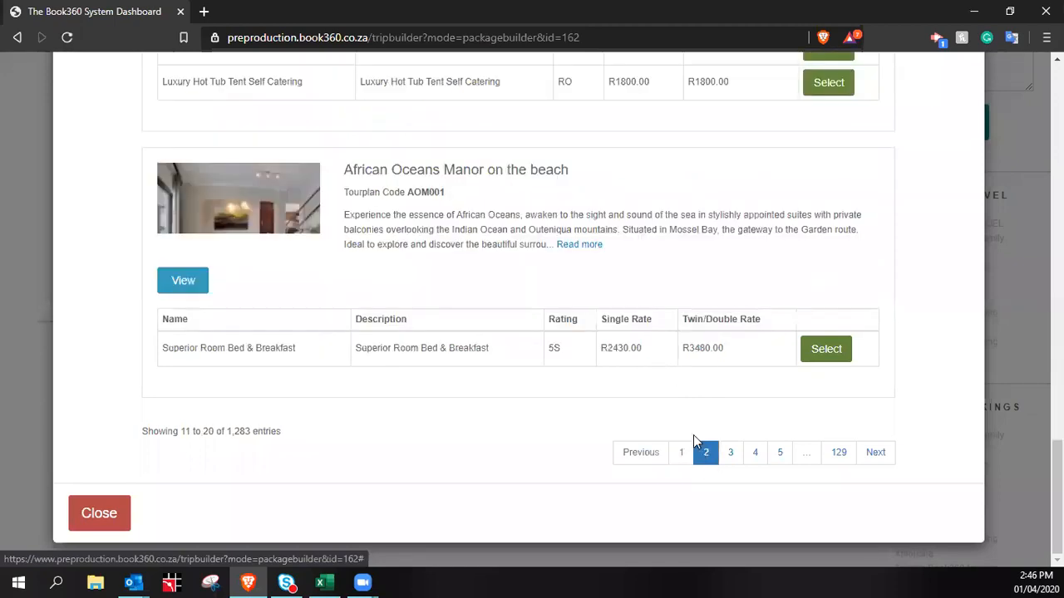
scroll(570, 314, "up", 5)
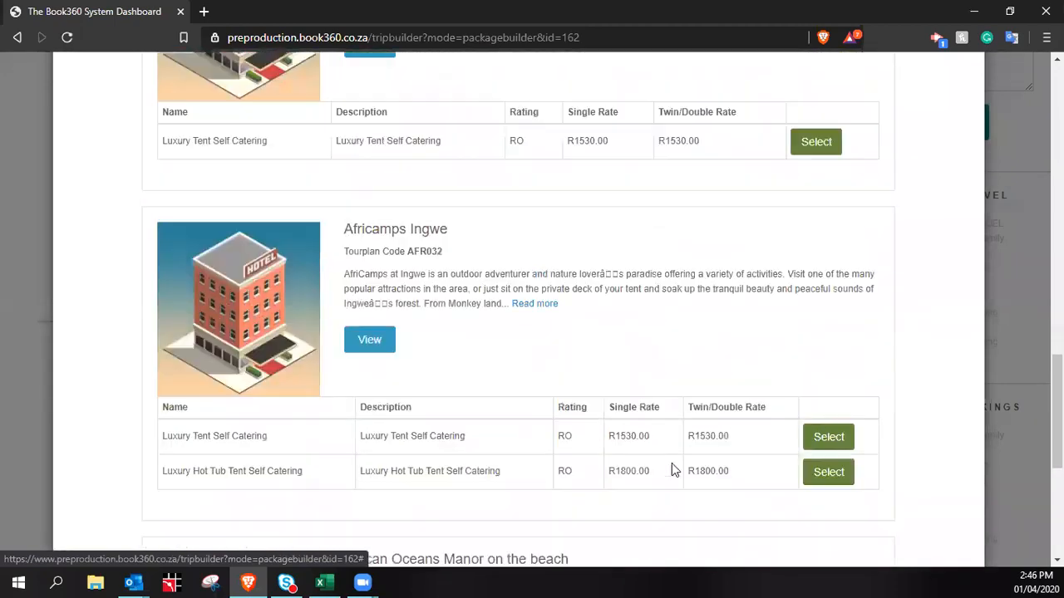
scroll(688, 487, "up", 3)
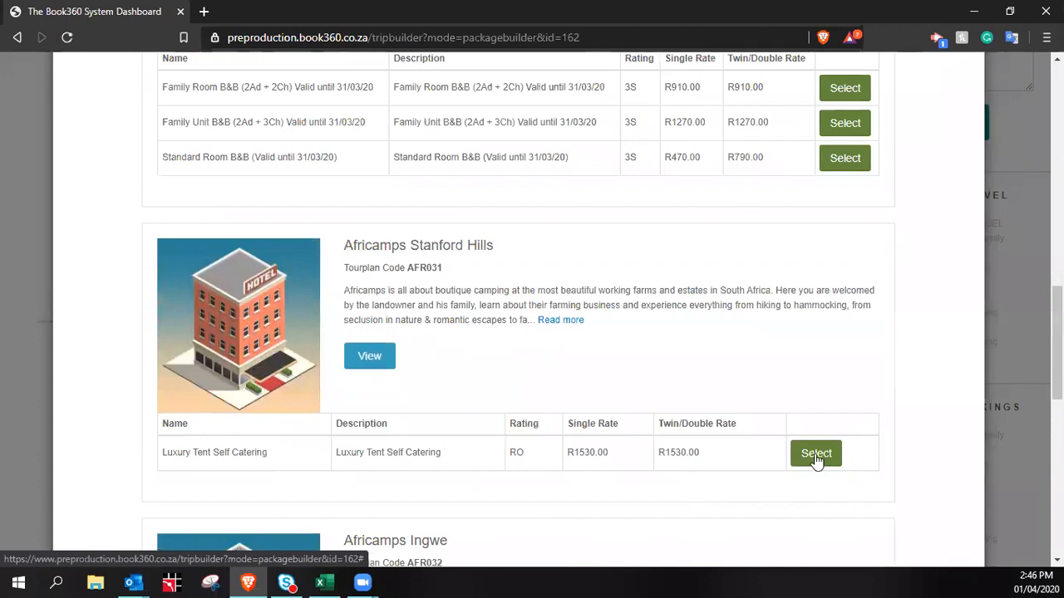
scroll(791, 390, "up", 8)
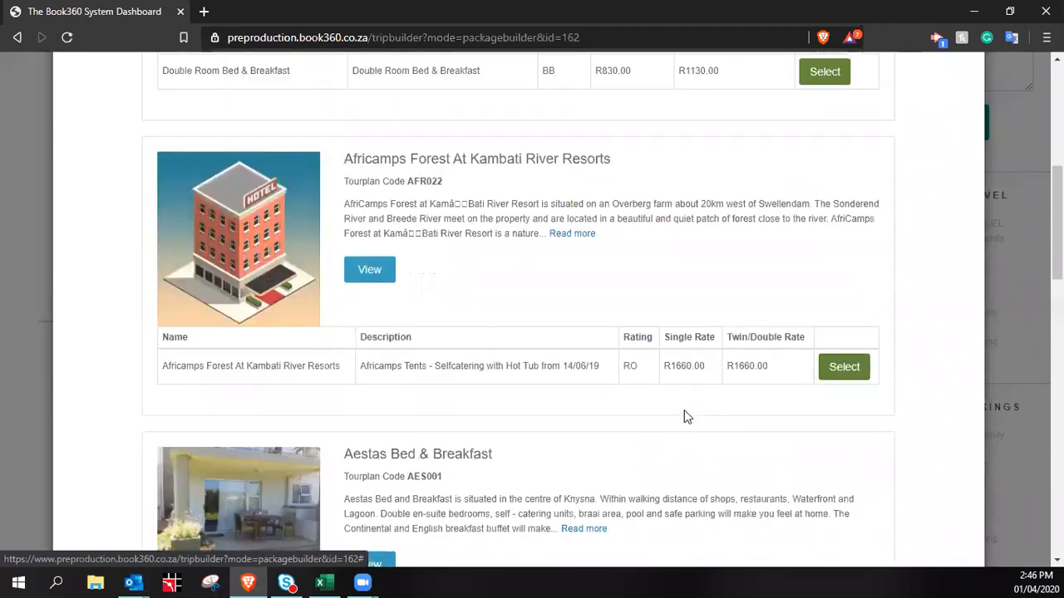
scroll(684, 435, "up", 4)
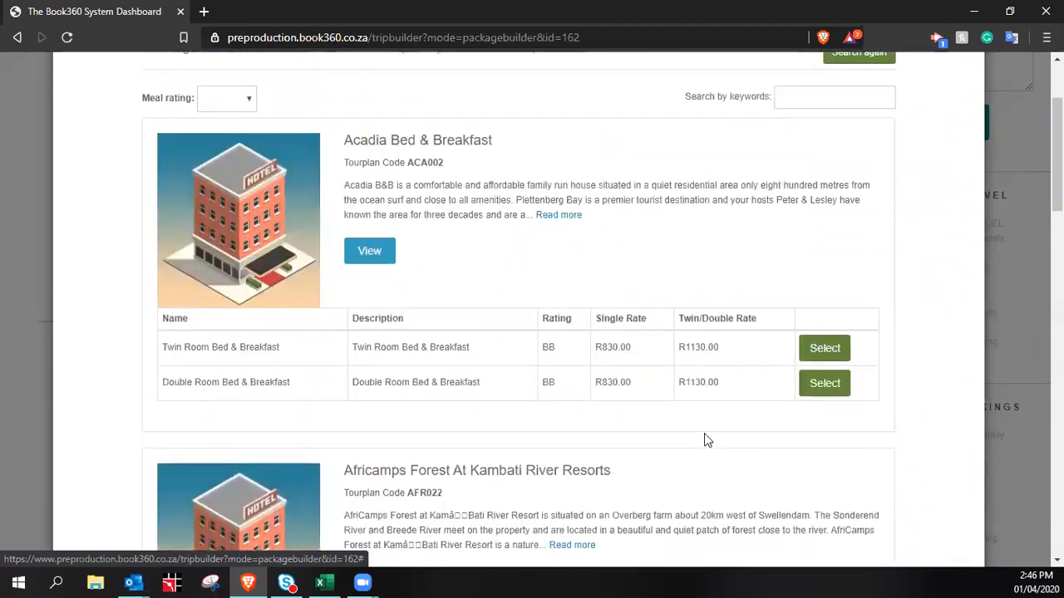
scroll(750, 324, "down", 2)
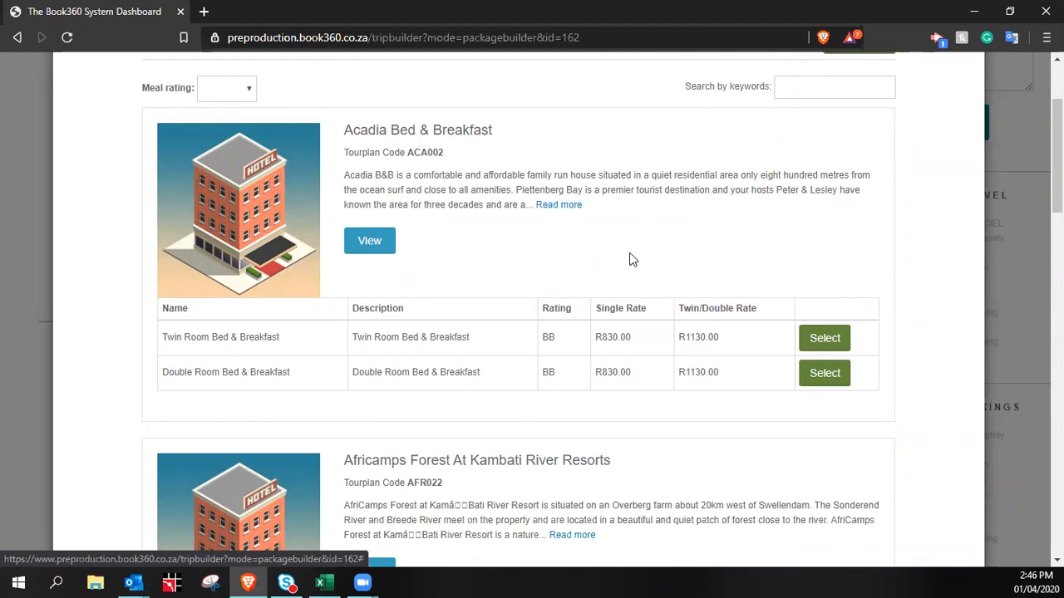
scroll(631, 258, "down", 4)
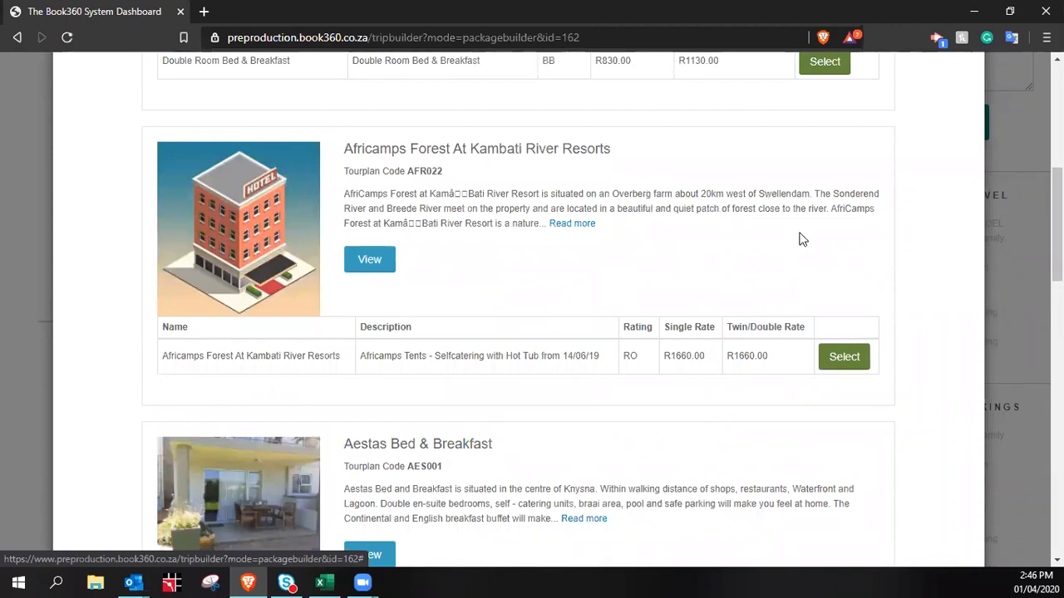
scroll(765, 274, "down", 2)
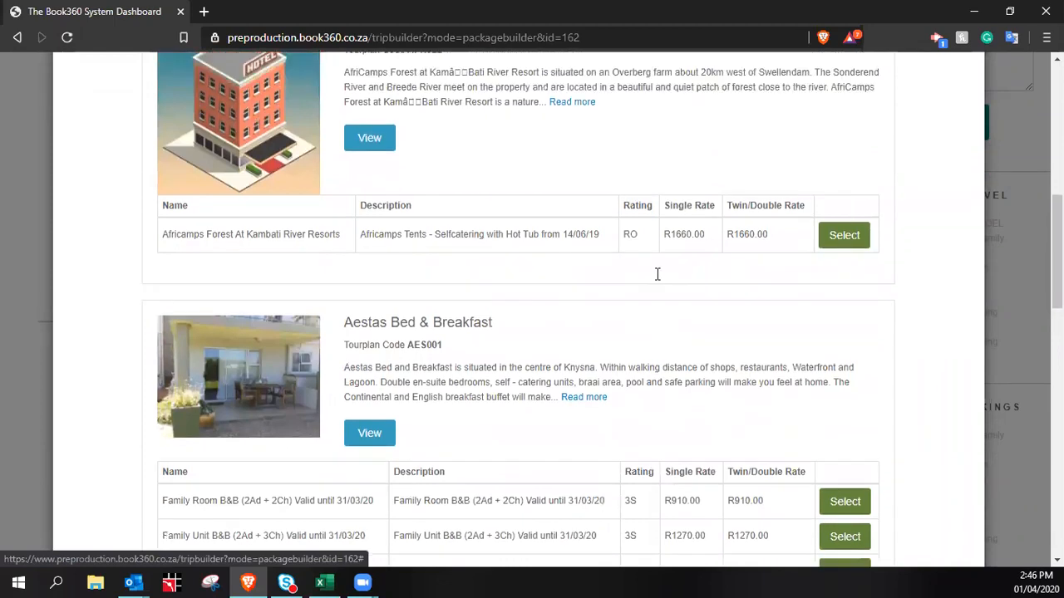
Search the Garden Route accommodations for the keyword 'storms'
left_click(811, 240)
type("s")
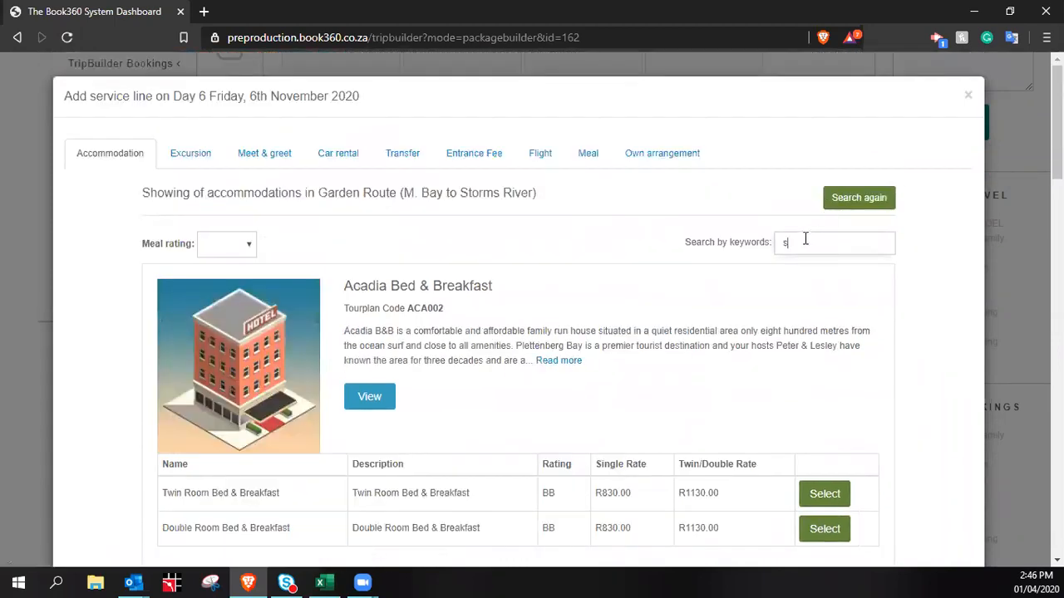
type("torm")
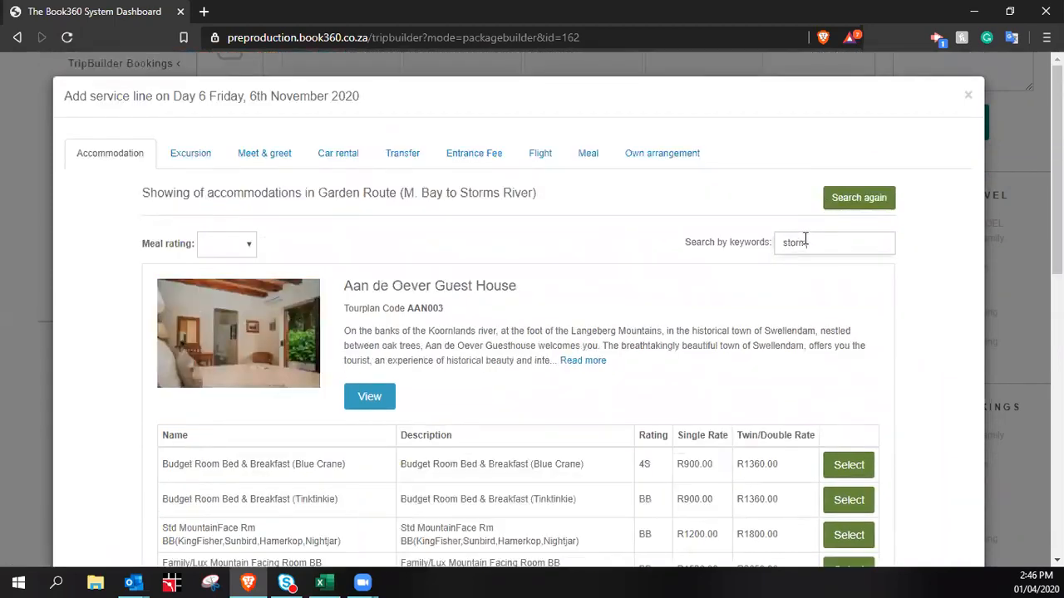
type("s")
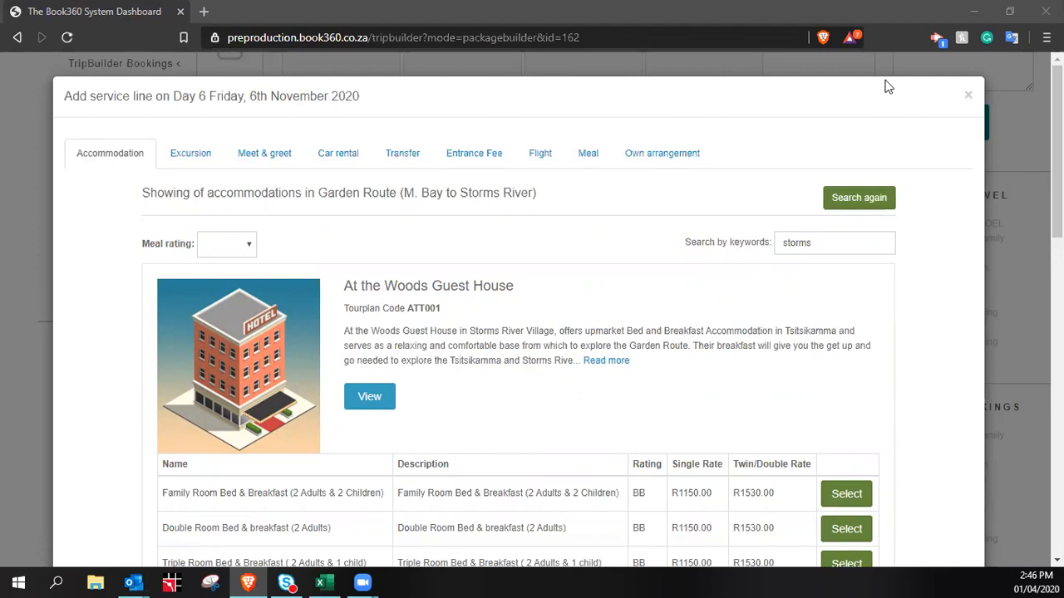
left_click(823, 304)
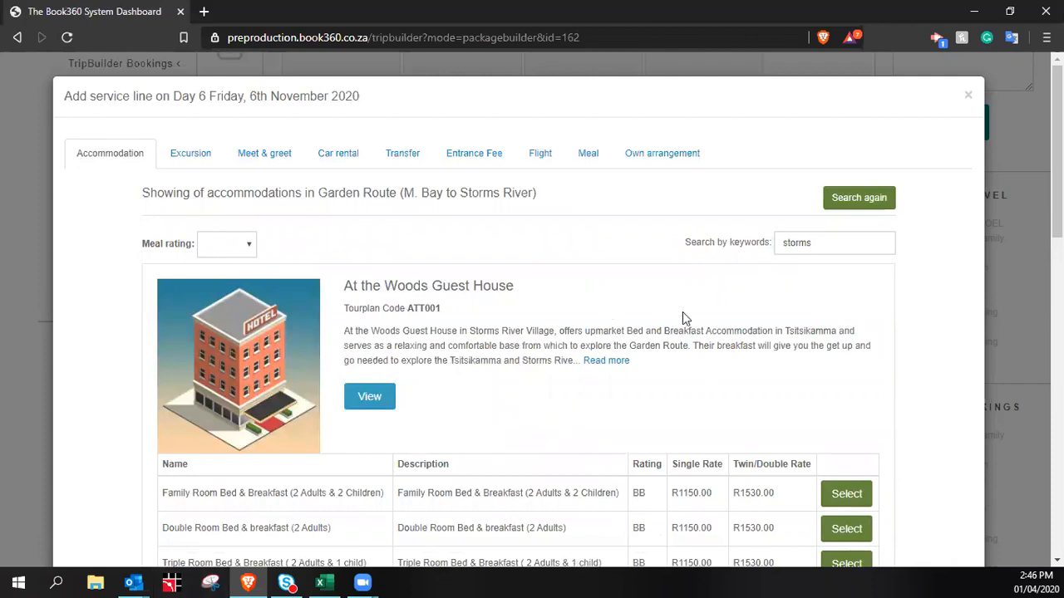
scroll(682, 314, "down", 2)
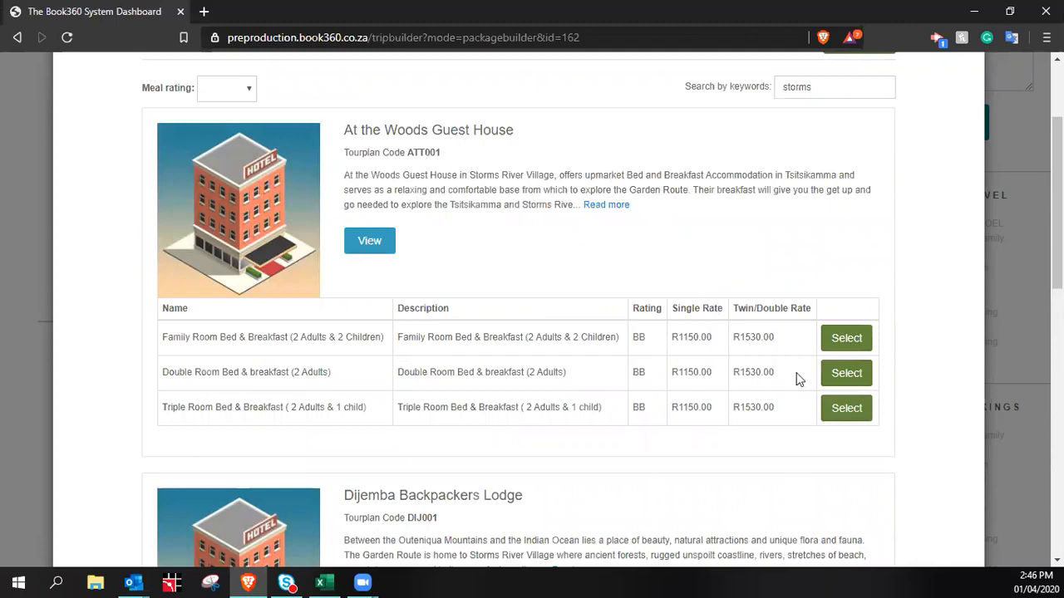
scroll(795, 372, "down", 3)
scroll(881, 311, "up", 5)
Change the search keywords to 'river lodge' and browse the results
left_click(848, 238)
type("river ")
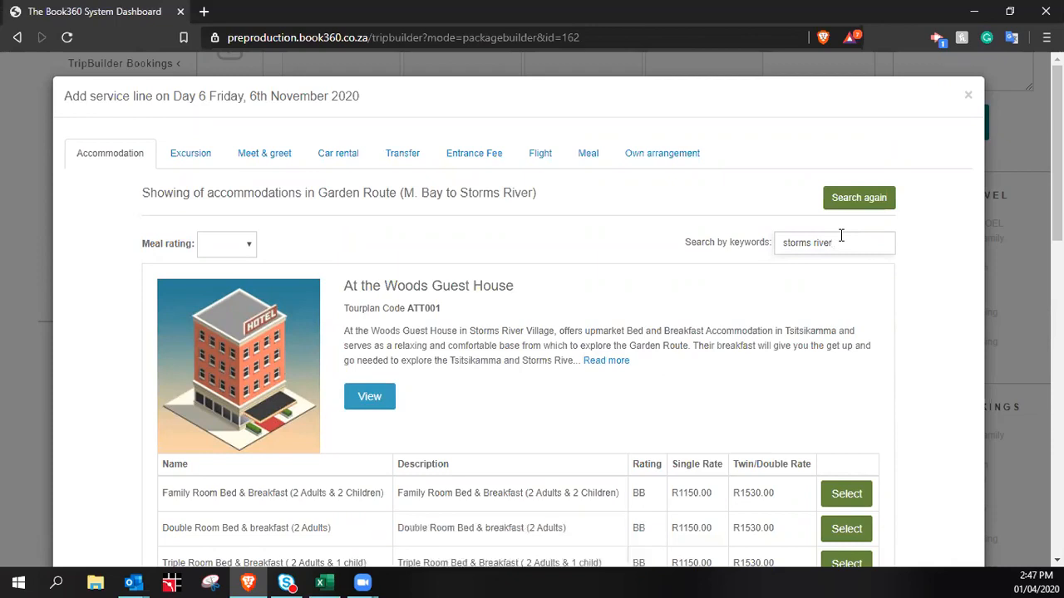
type("lodge")
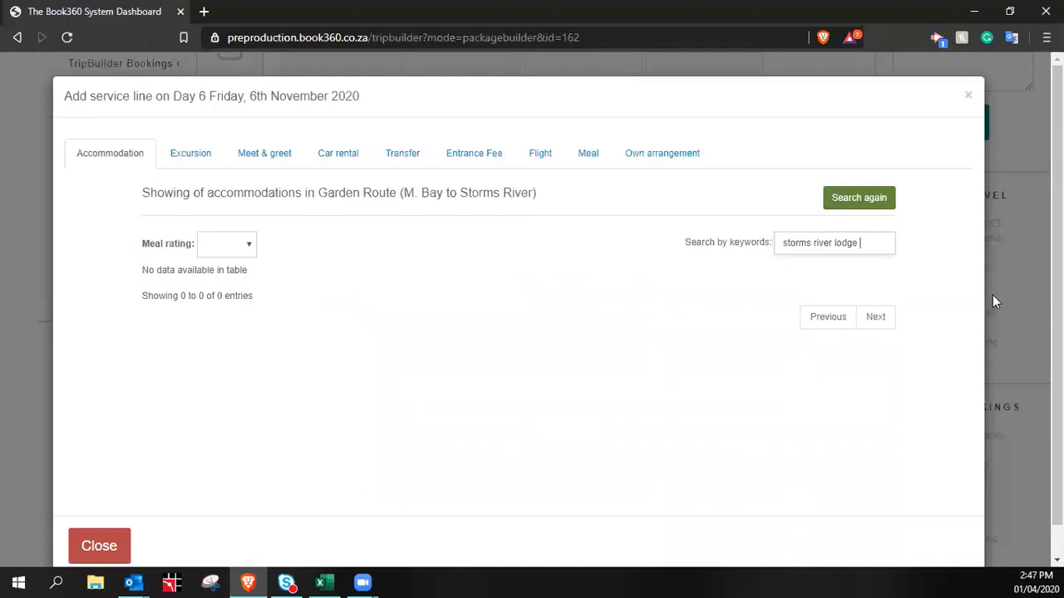
key("BackSpace")
key("ctrl+Left")
key("BackSpace")
key("shift+Home")
key("BackSpace")
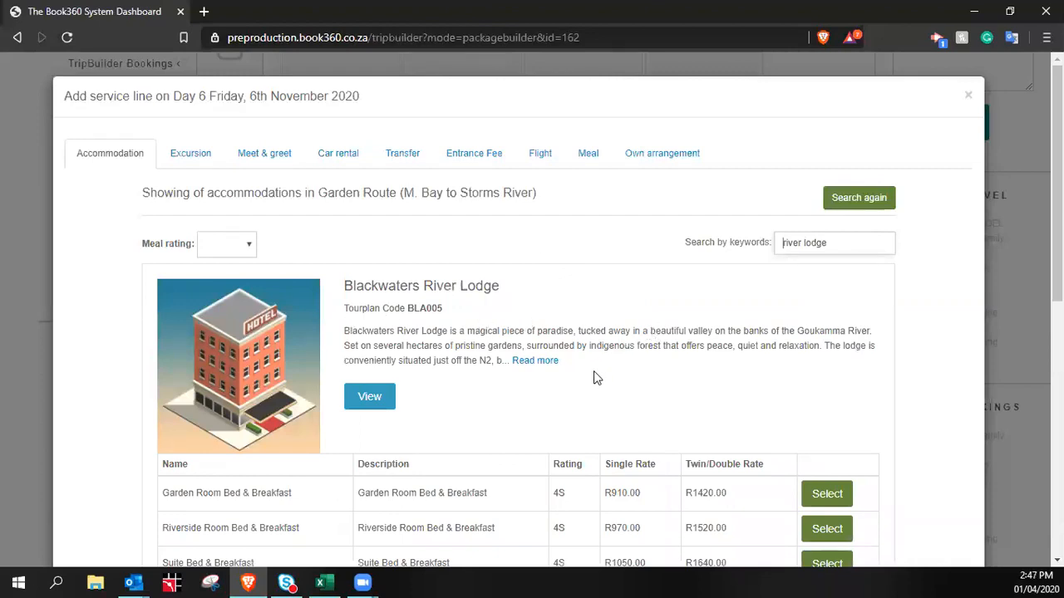
scroll(594, 370, "down", 1)
scroll(611, 351, "down", 4)
scroll(623, 345, "down", 2)
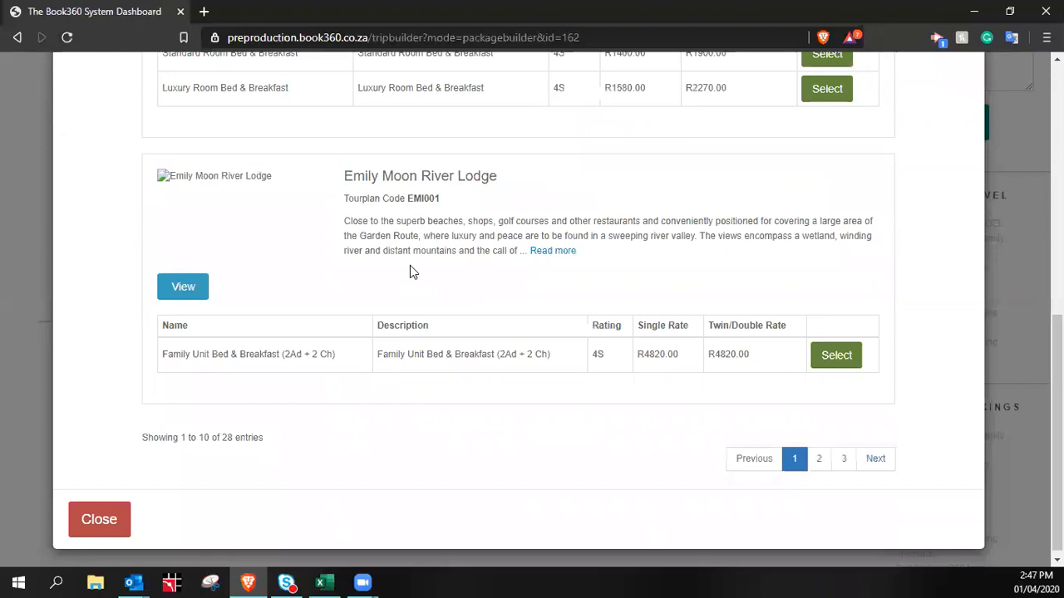
scroll(794, 345, "up", 6)
scroll(794, 345, "up", 1)
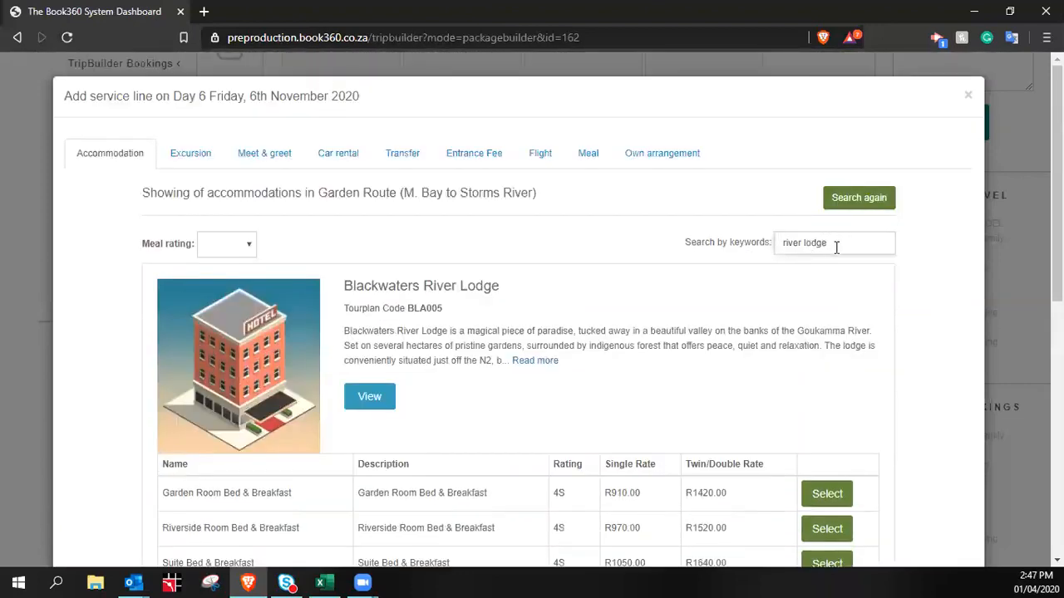
Replace the keywords with 'storms river' and scroll down to the Tsitsikamma National Park listing
left_click_drag(829, 248, 804, 249)
left_click(656, 303)
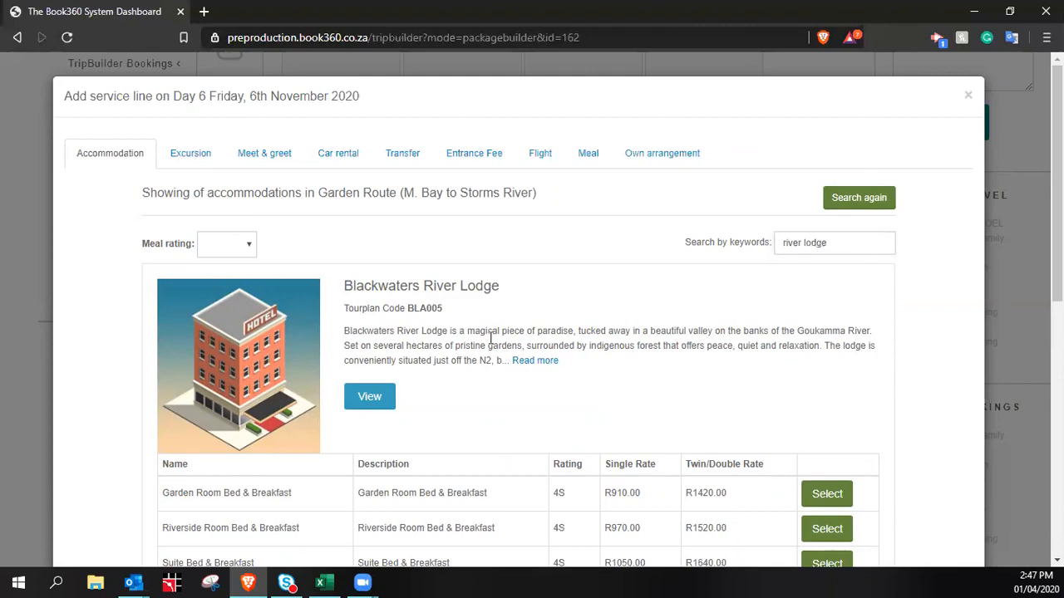
triple_click(853, 241)
type("s")
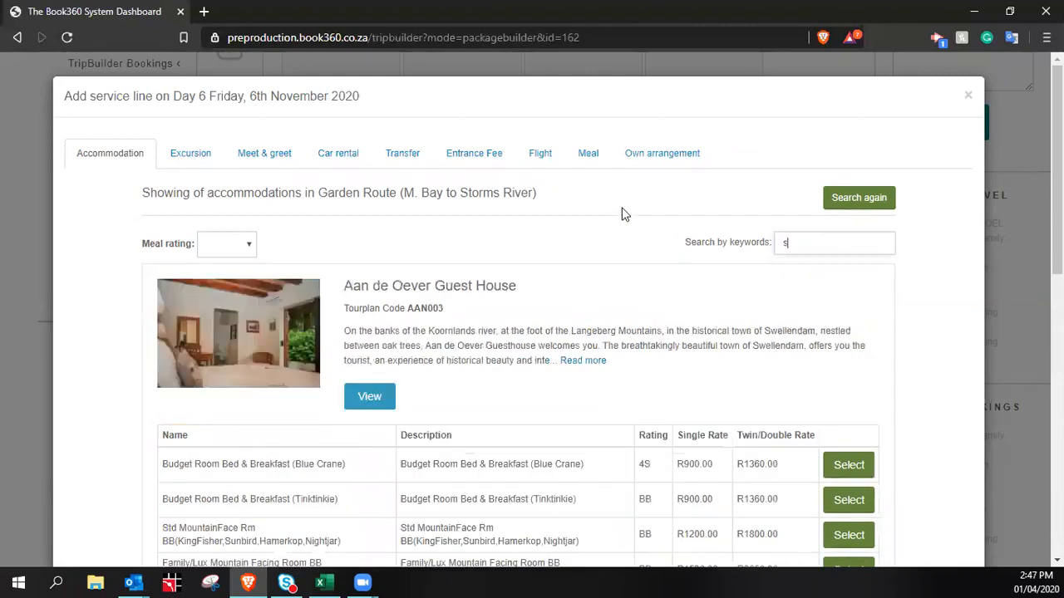
type("torms ")
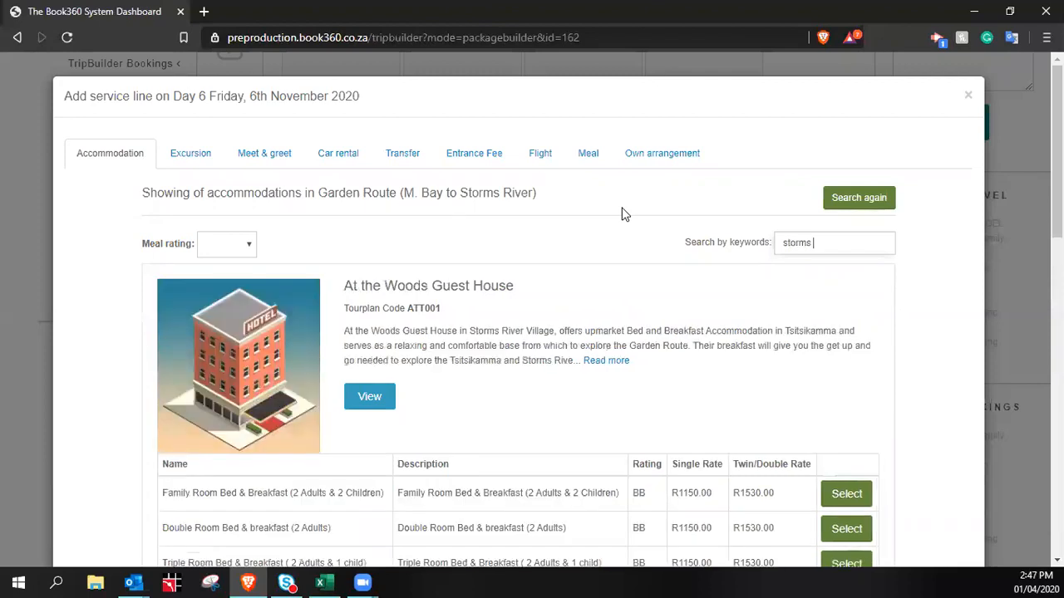
type("river")
scroll(781, 283, "down", 7)
scroll(595, 313, "down", 3)
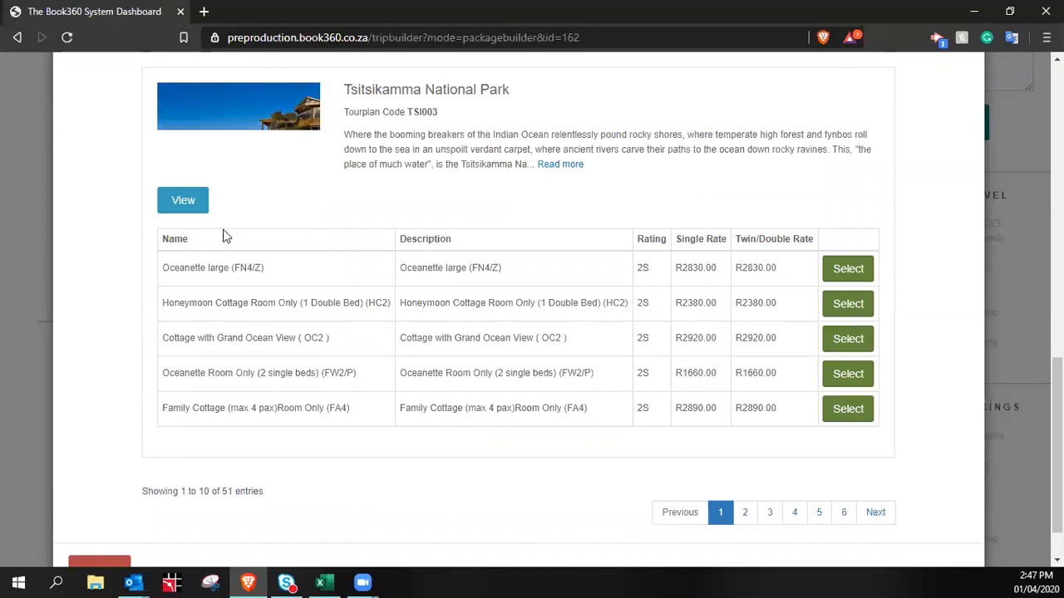
Open the Tsitsikamma National Park details and pick the Oceanette large (FN4/Z) service
left_click(186, 206)
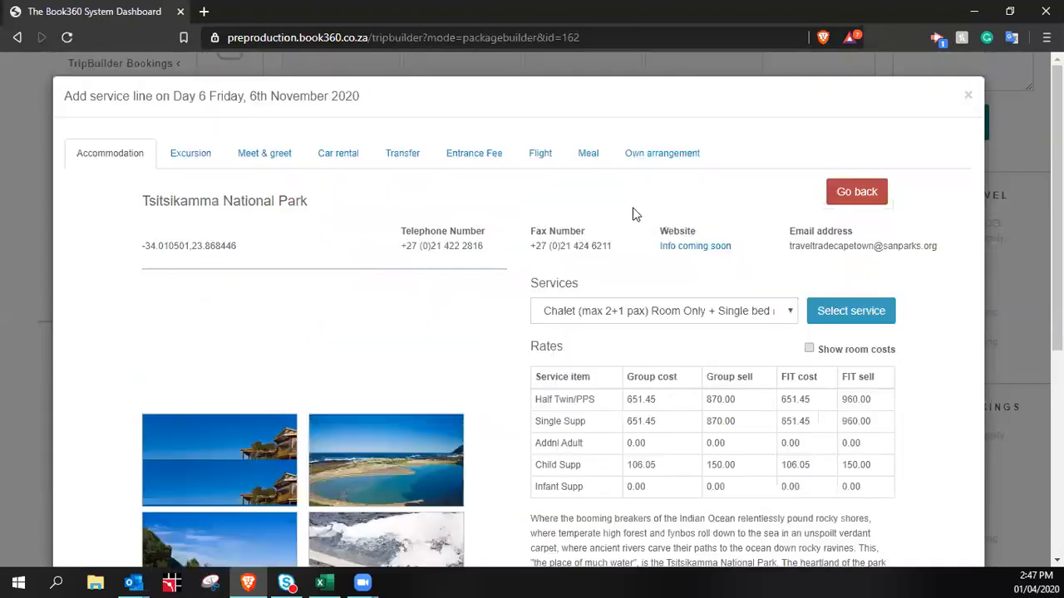
scroll(673, 382, "down", 5)
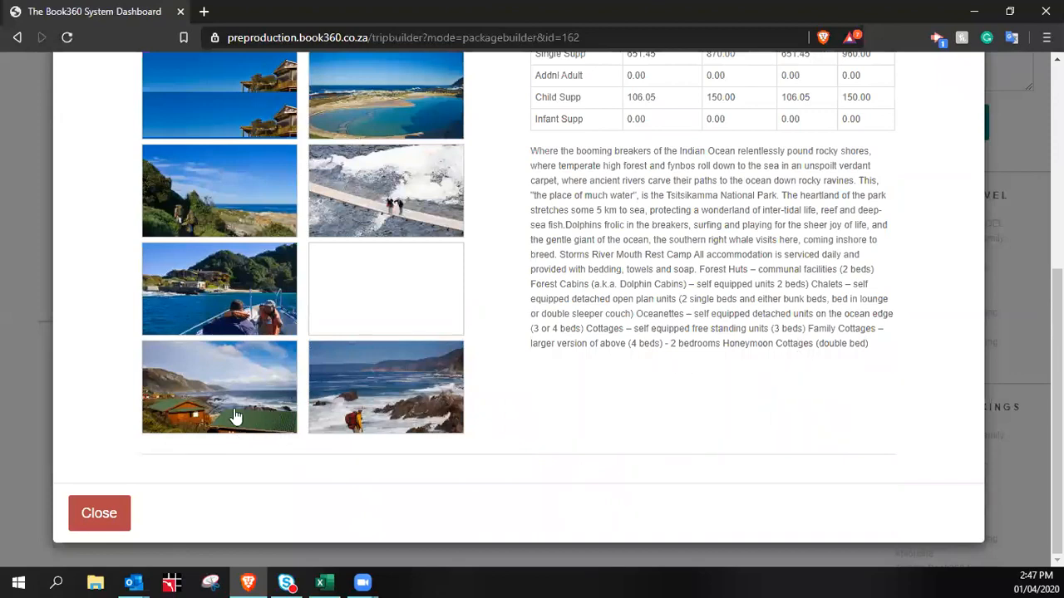
scroll(363, 418, "up", 1)
scroll(836, 338, "up", 3)
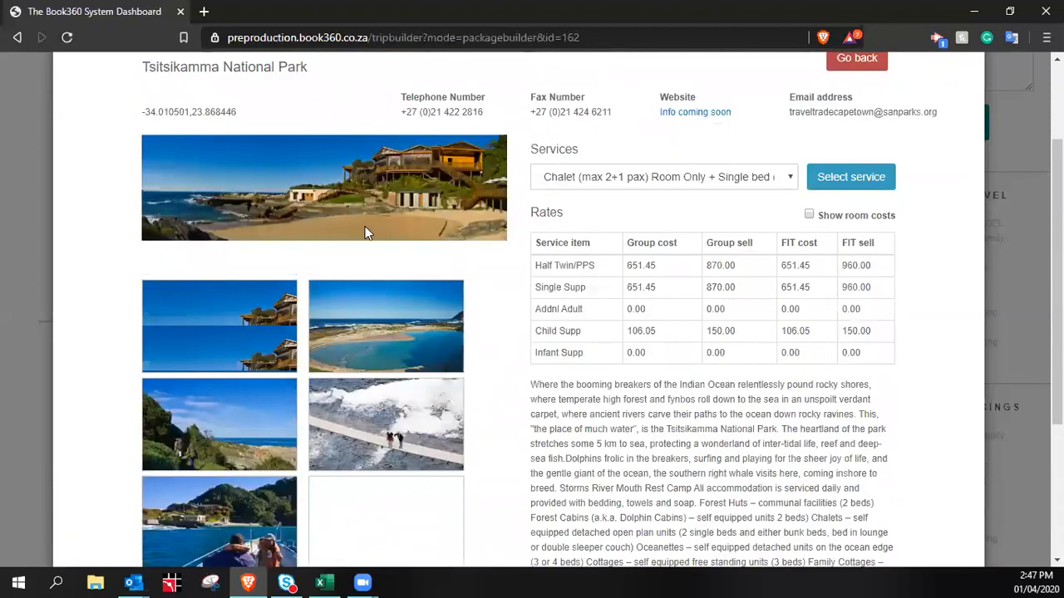
scroll(791, 323, "down", 1)
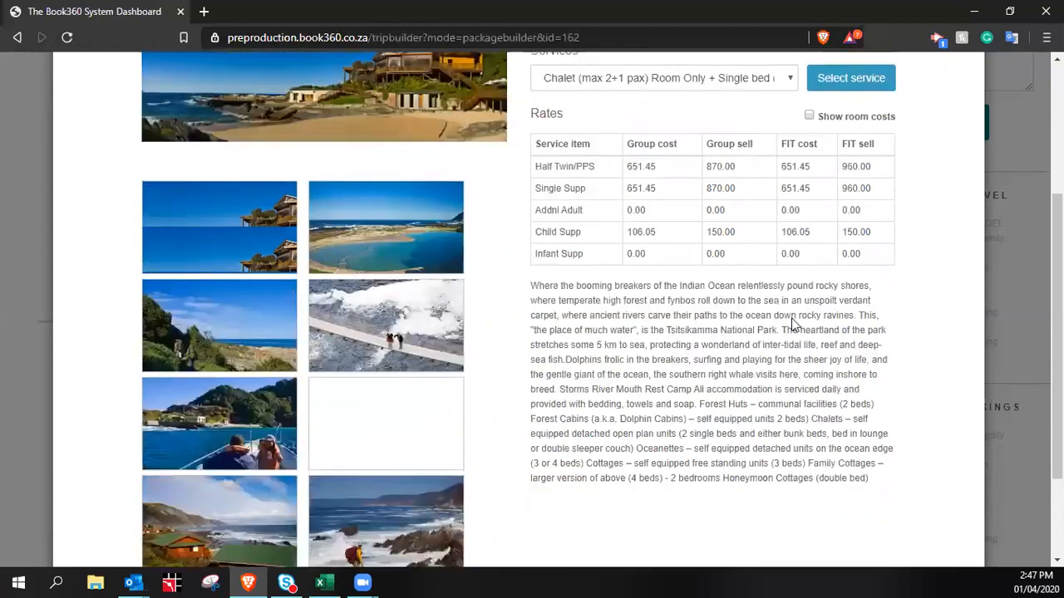
scroll(792, 323, "down", 1)
scroll(831, 174, "up", 2)
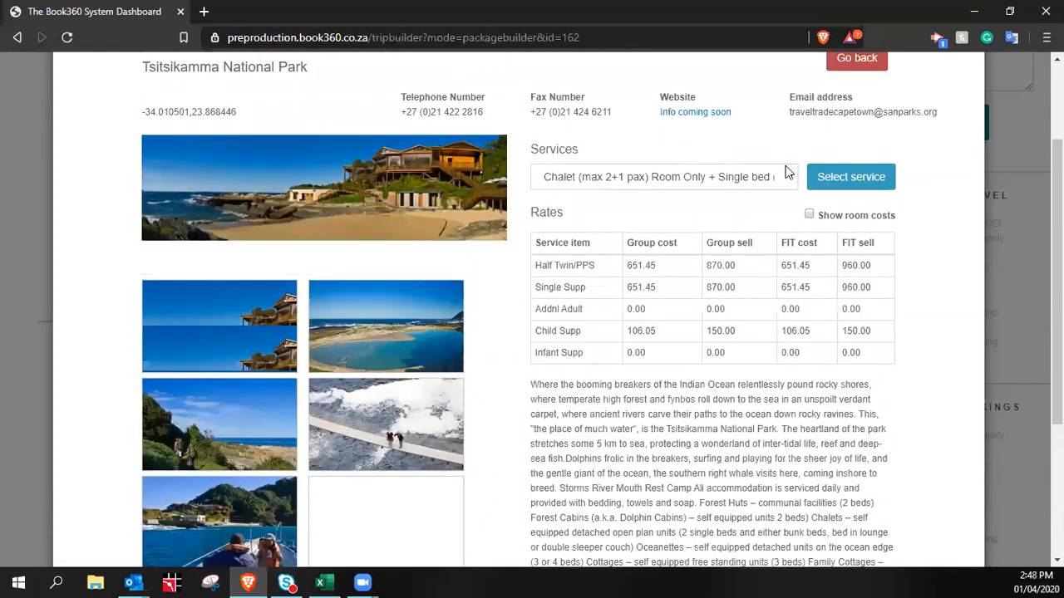
left_click(791, 177)
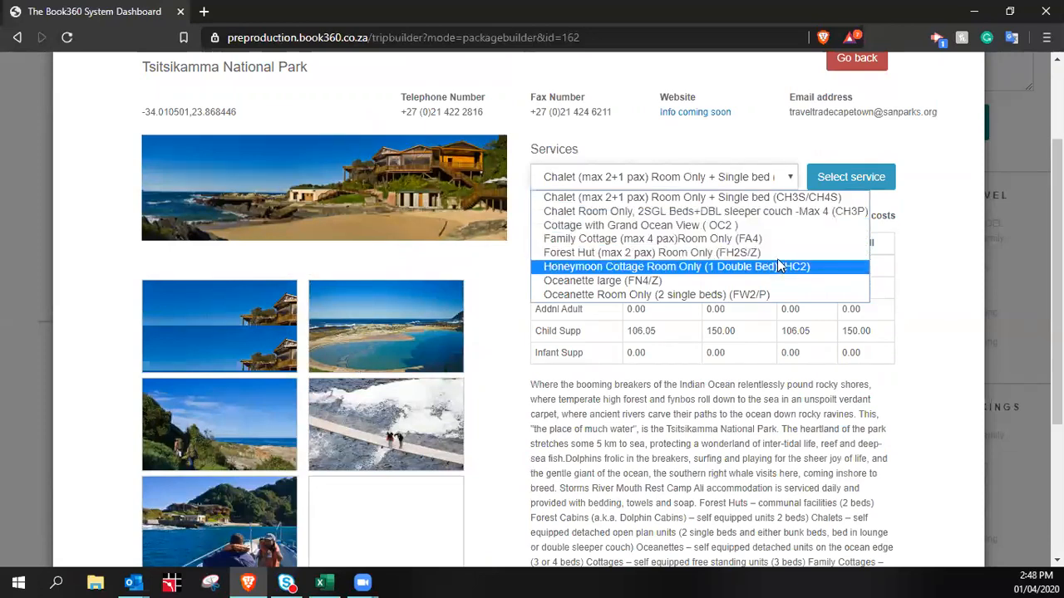
left_click(672, 282)
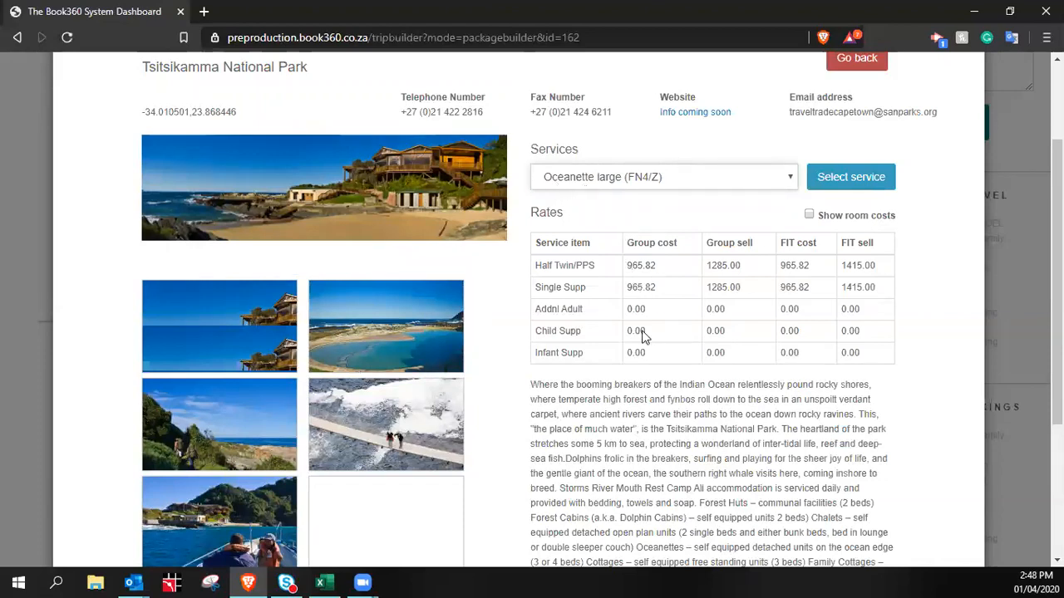
Add the Oceanette large room to Day 6 as a one-night stay at 2830.00 ZAR
scroll(531, 407, "down", 2)
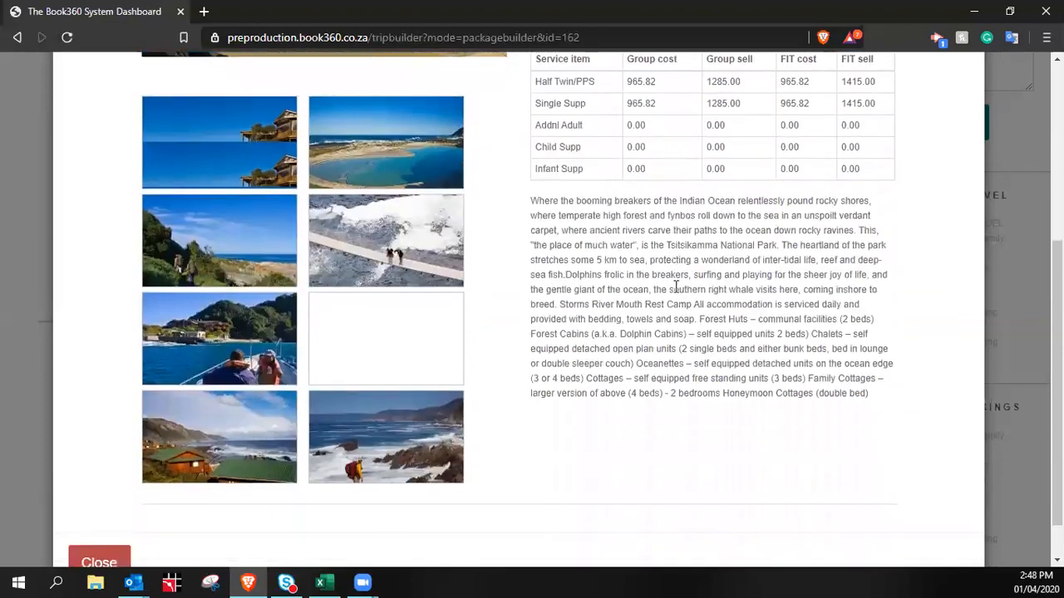
scroll(698, 333, "up", 4)
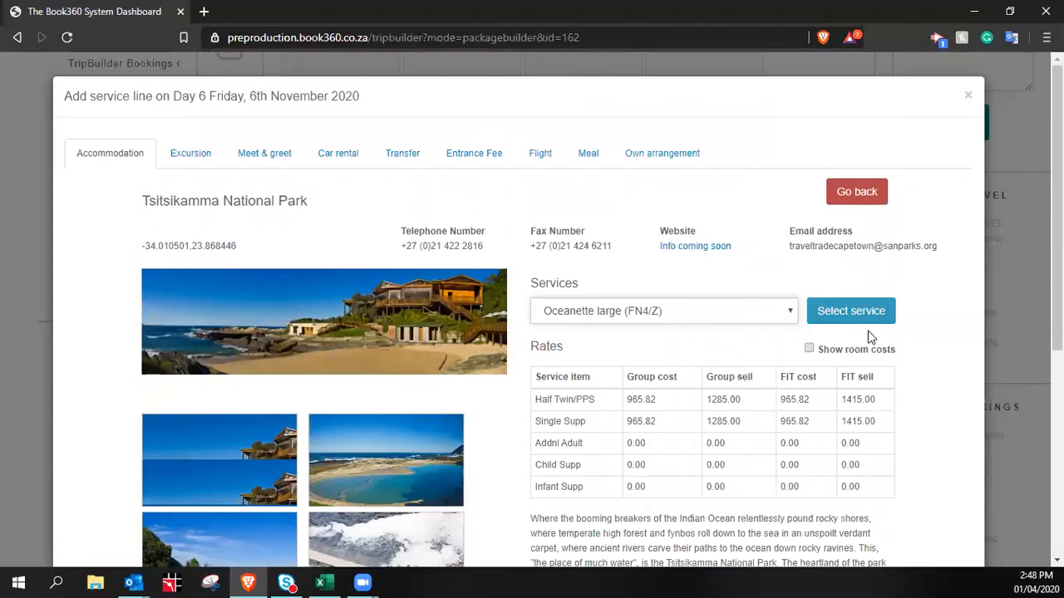
left_click(809, 349)
left_click(810, 350)
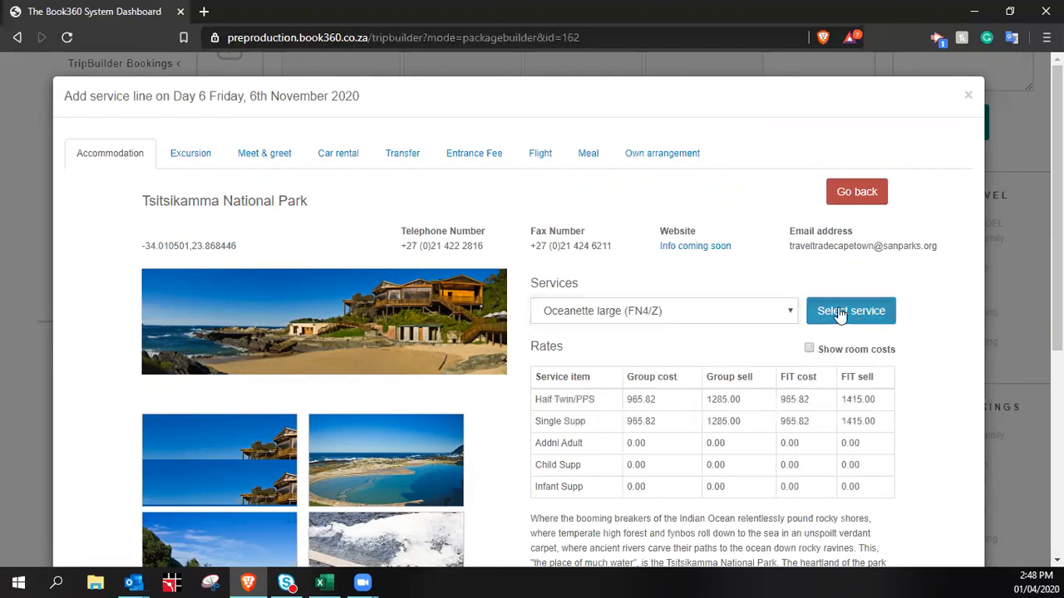
left_click(839, 310)
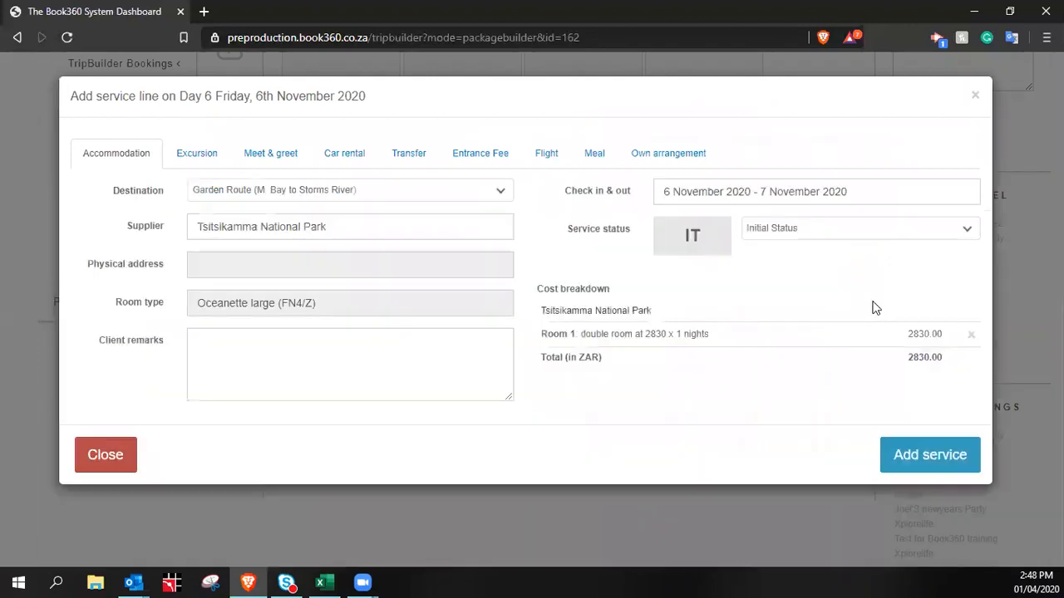
left_click(930, 456)
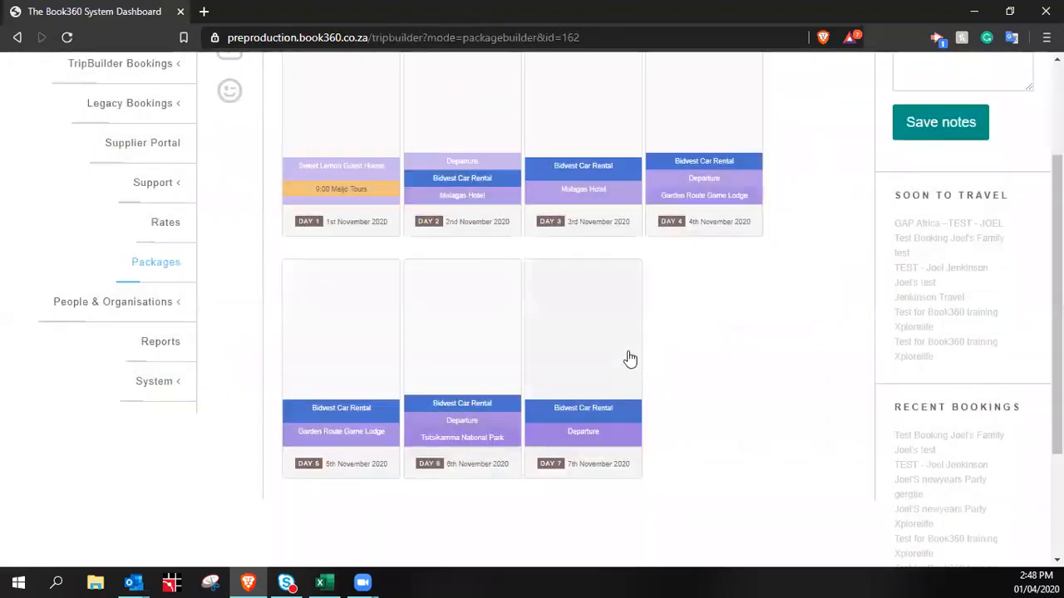
left_click(600, 408)
Write a client remark: drop the car at Port Elizabeth Airport by 12 noon on 7th November, flight KL12345 at 2:45pm
left_click(239, 308)
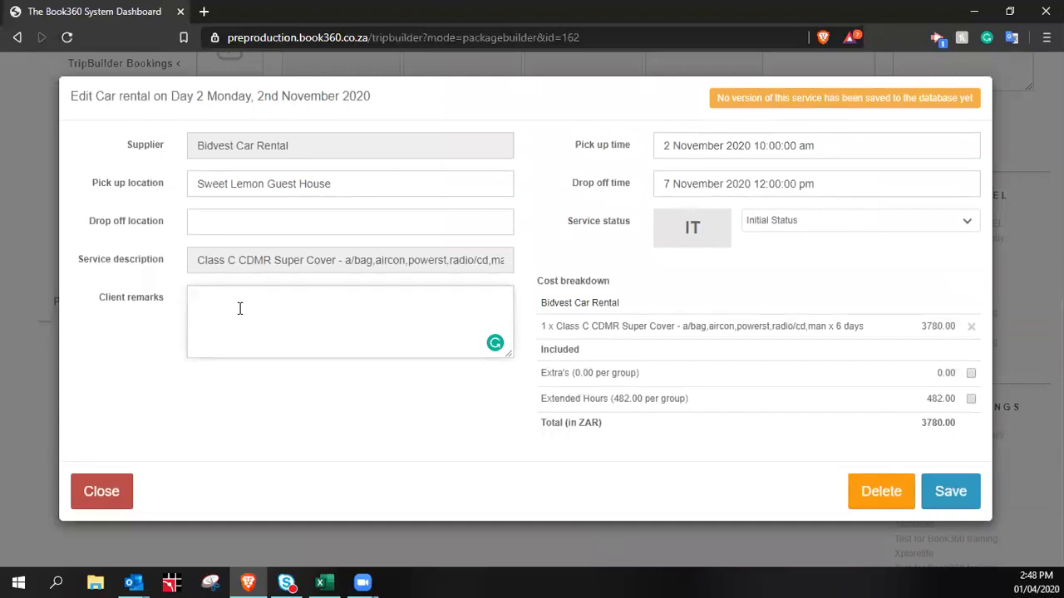
type("Please drop off your Car at Port Eli")
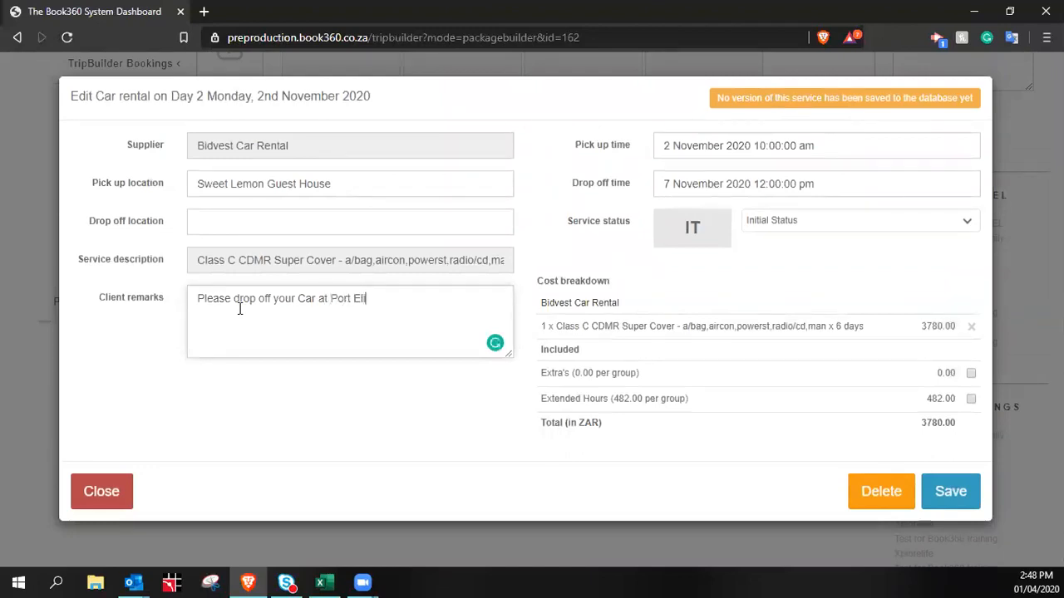
type("zabeth Airpo")
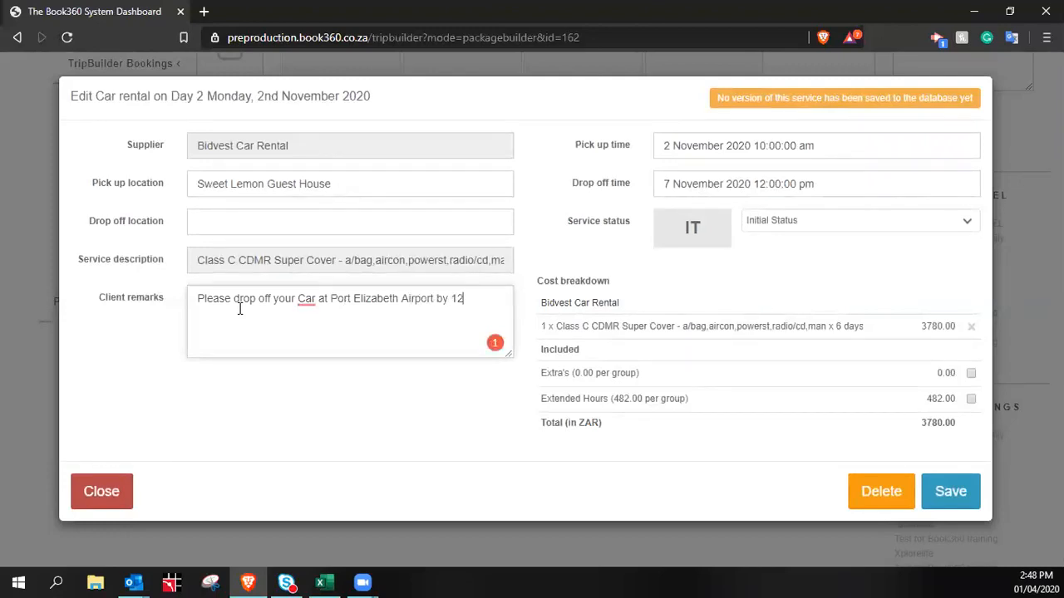
type("rt by 12 noon on 7th Novem")
type("ber.")
key("Return")
type("You will depart on fligh")
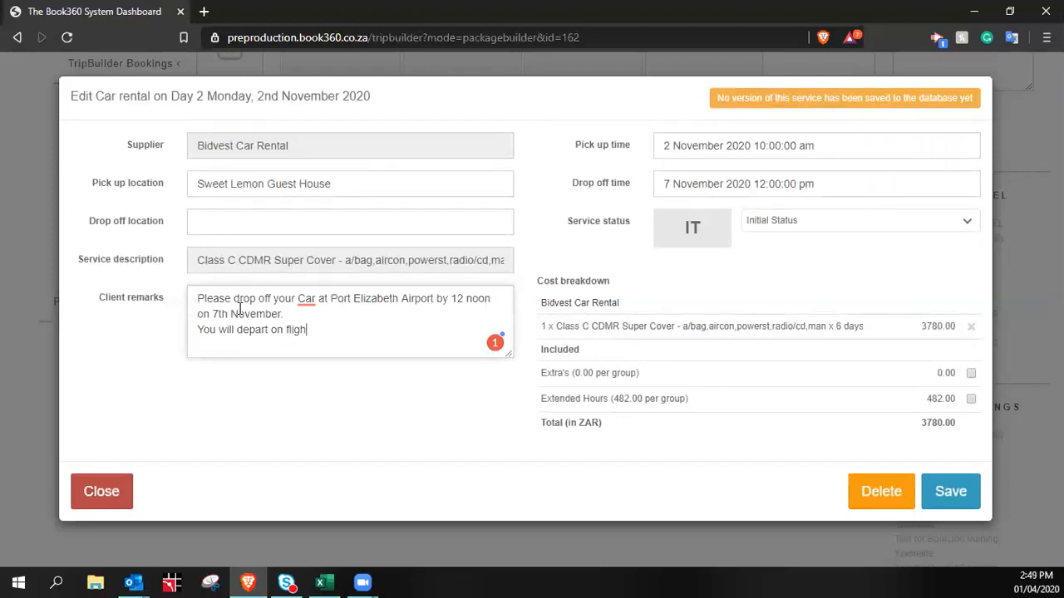
type("t KL12345")
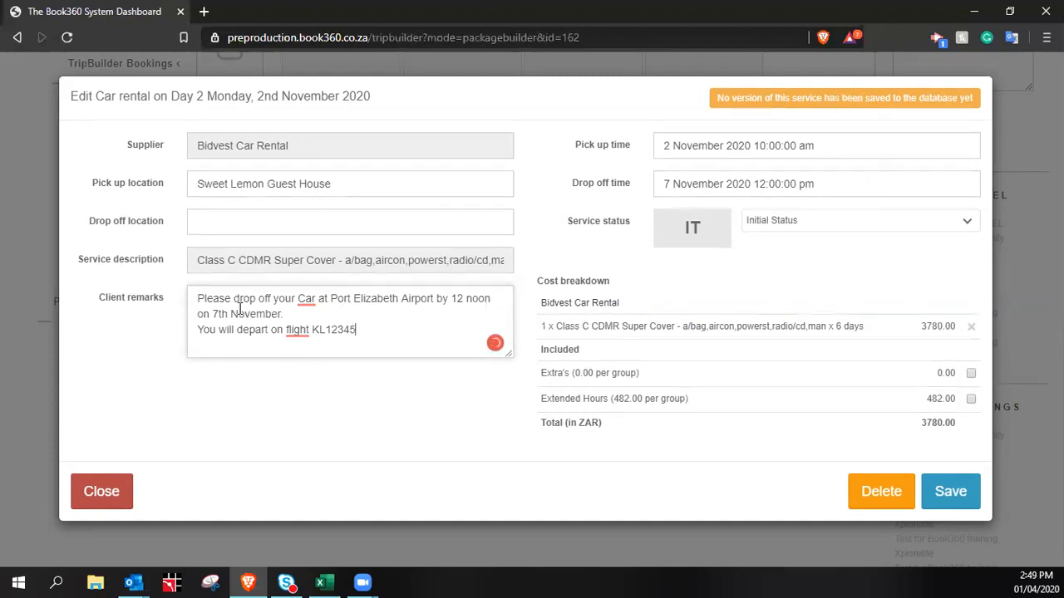
type(" at 2:45pm")
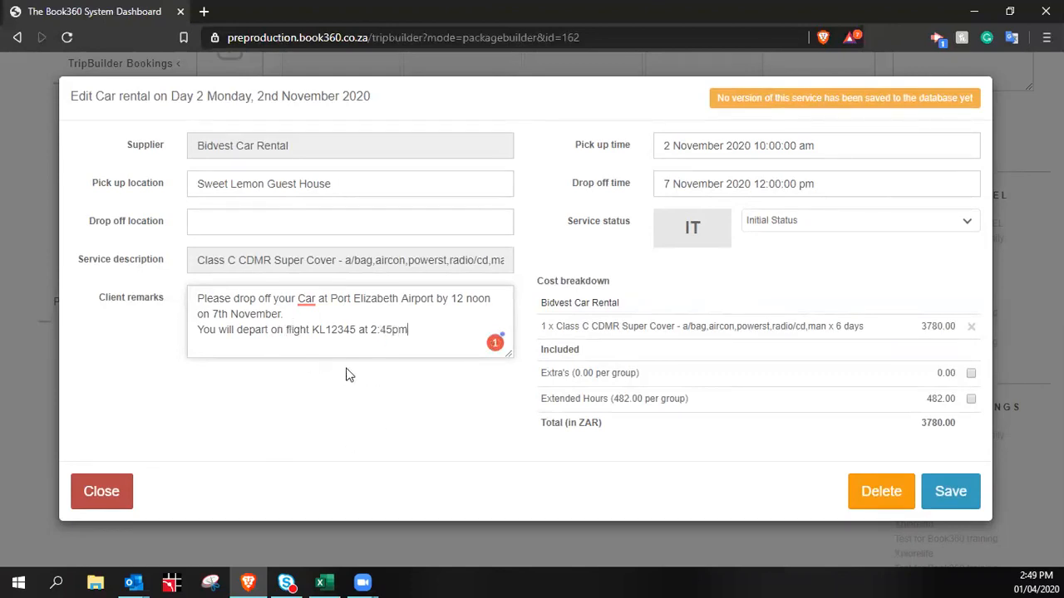
Accept the Grammarly fixes for 'car' and '2:45 pm', then save the remarks
mouse_move(304, 301)
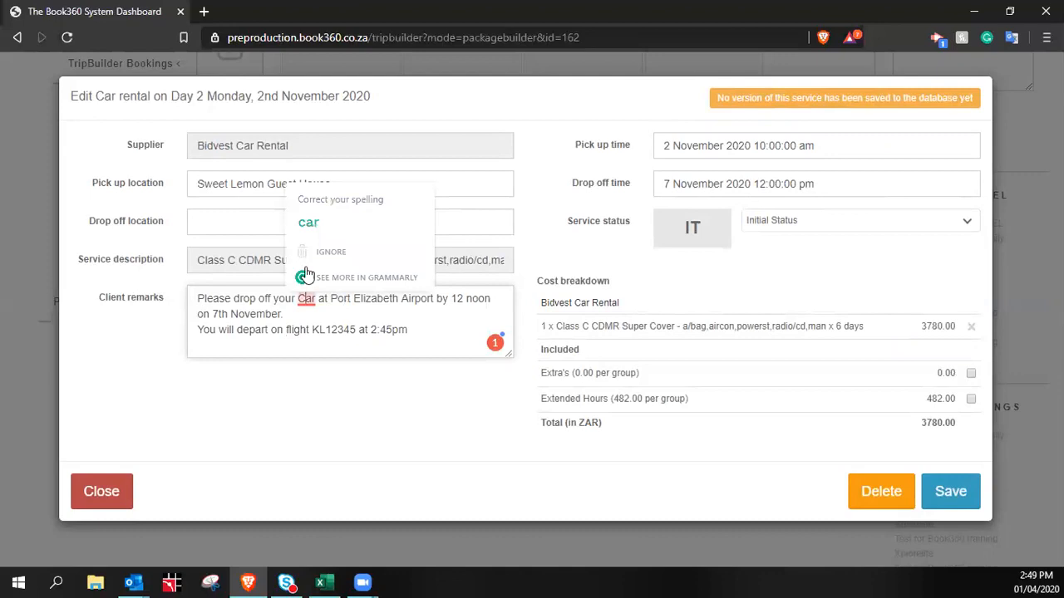
left_click(311, 221)
mouse_move(386, 332)
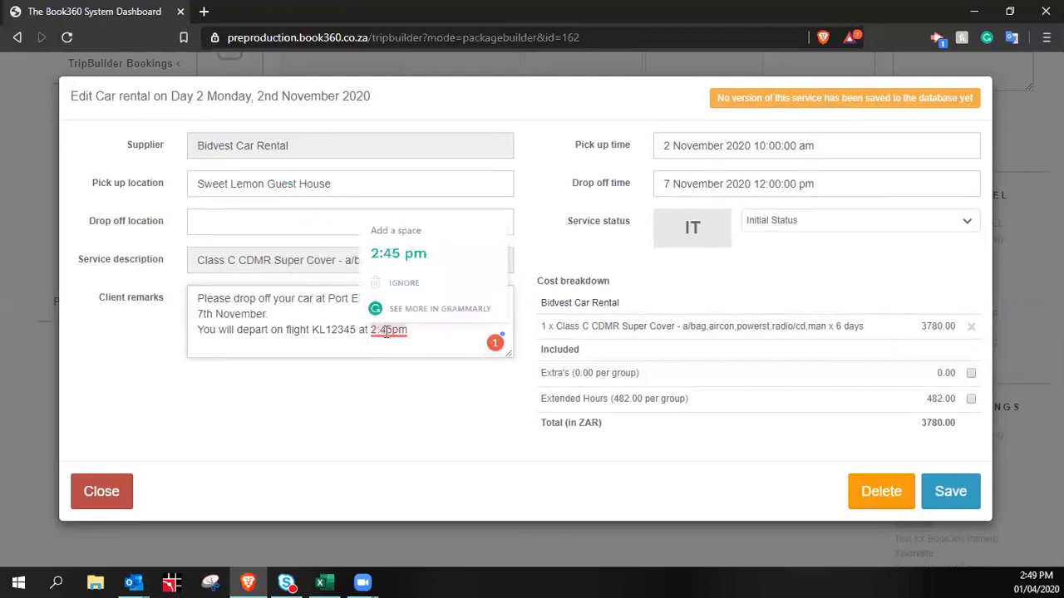
left_click(411, 259)
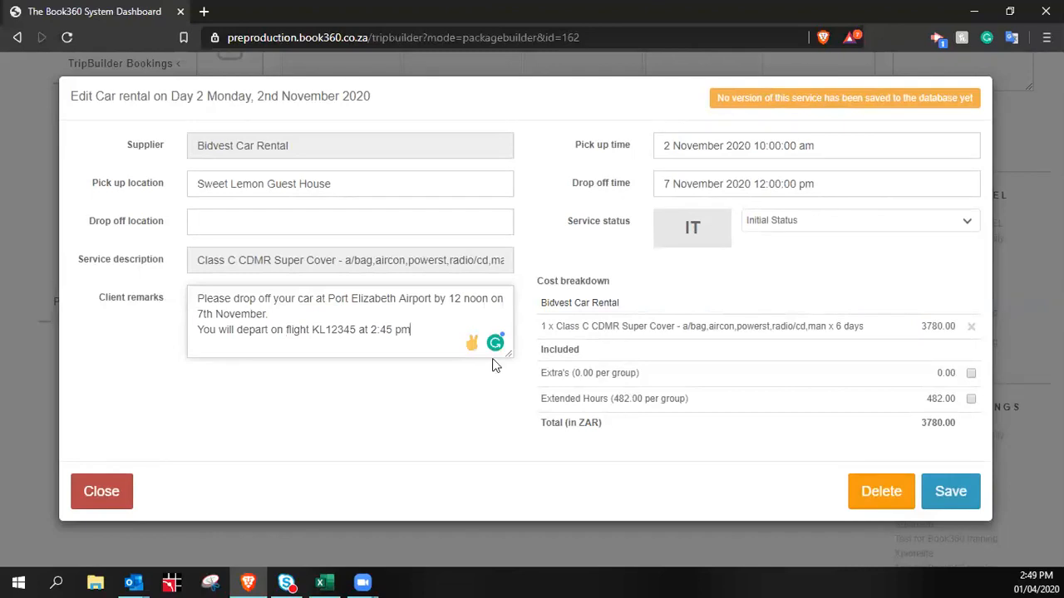
left_click(944, 491)
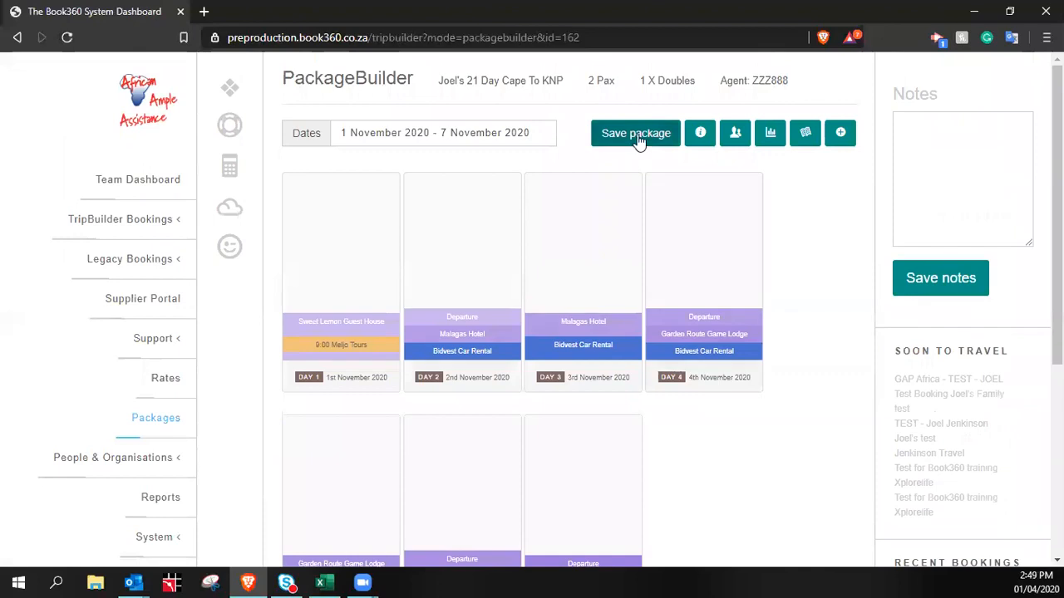
Save the package and scroll down to the Day 5–7 cards after it reloads
left_click(636, 135)
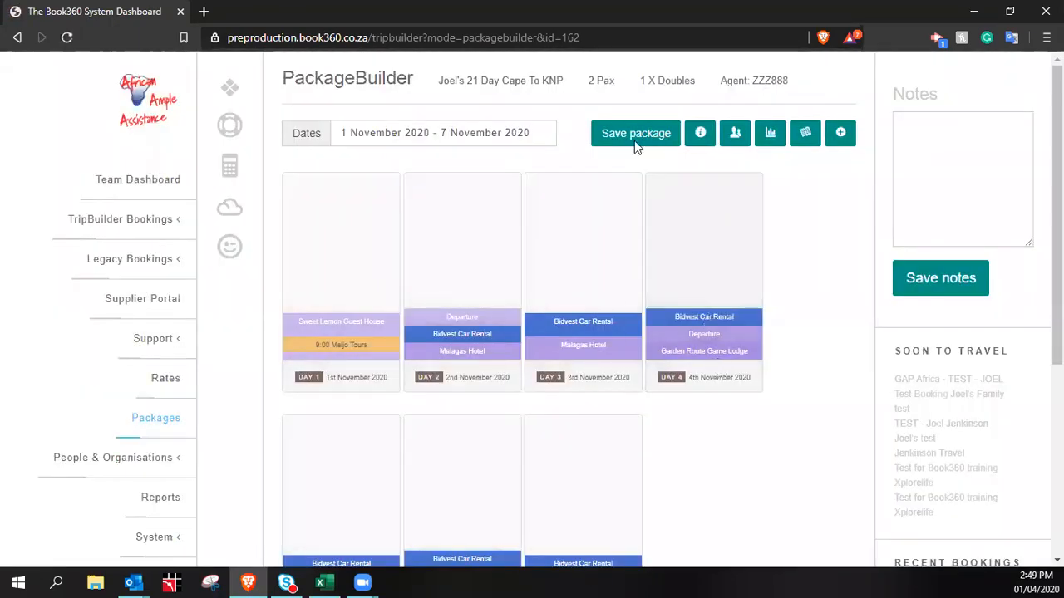
double_click(631, 37)
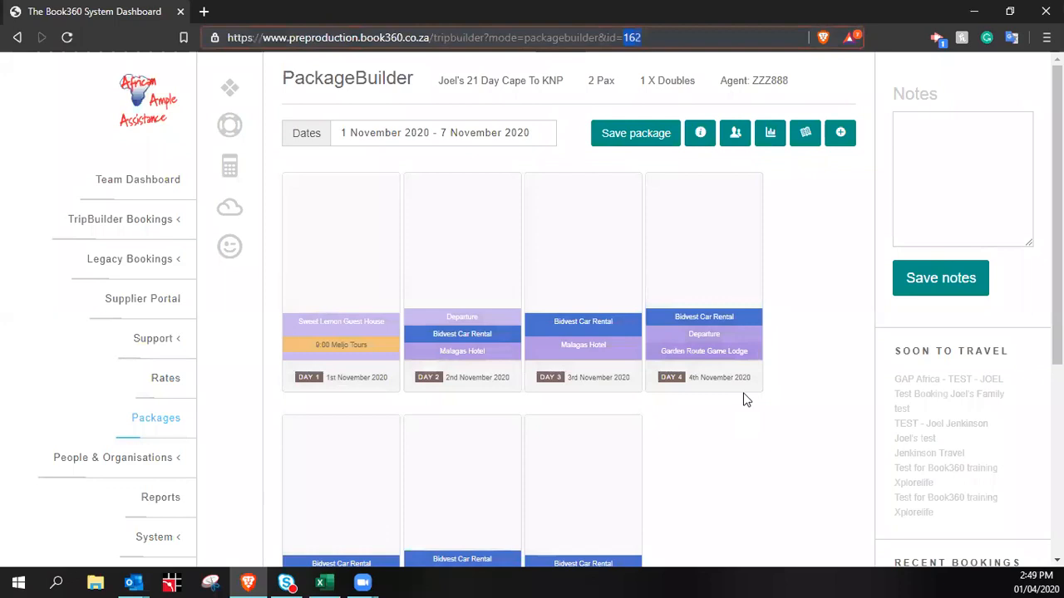
left_click(797, 265)
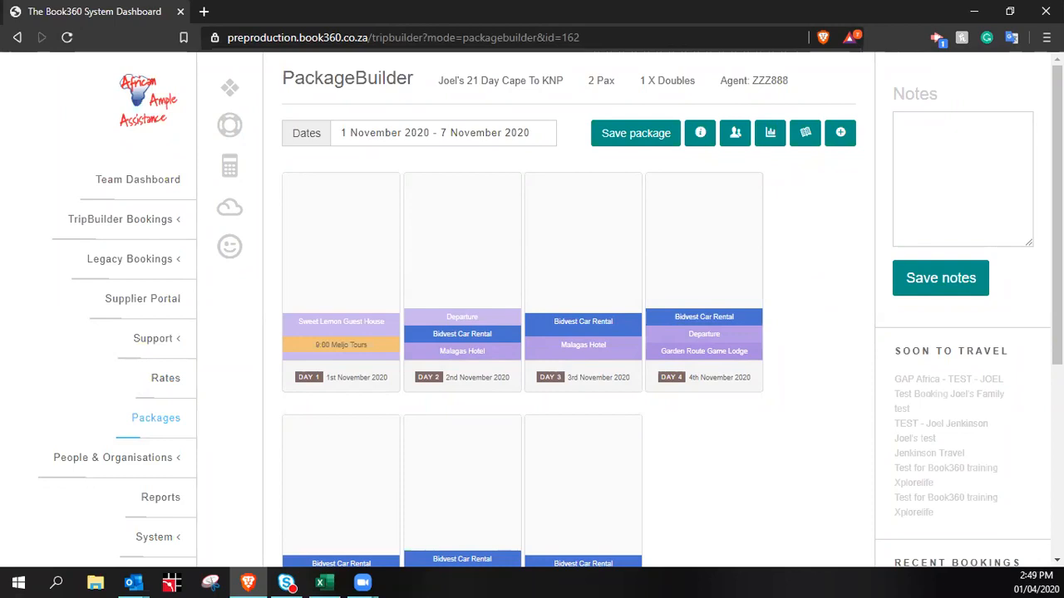
scroll(755, 491, "down", 6)
scroll(755, 491, "up", 6)
scroll(659, 526, "down", 2)
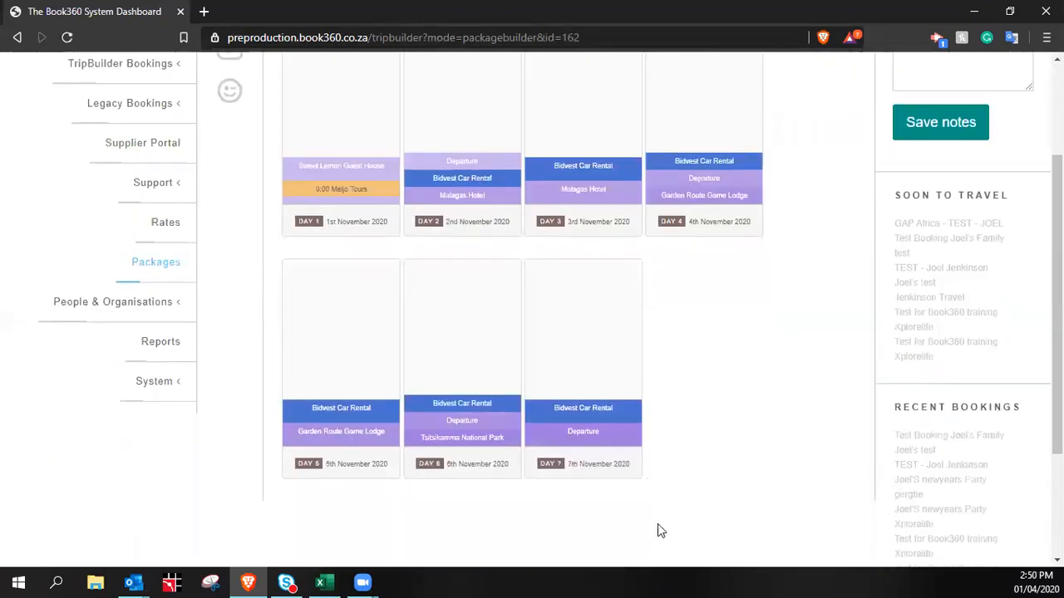
Open and close the Tsitsikamma accommodation item, then reopen the Bidvest car rental to get the error
left_click(586, 440)
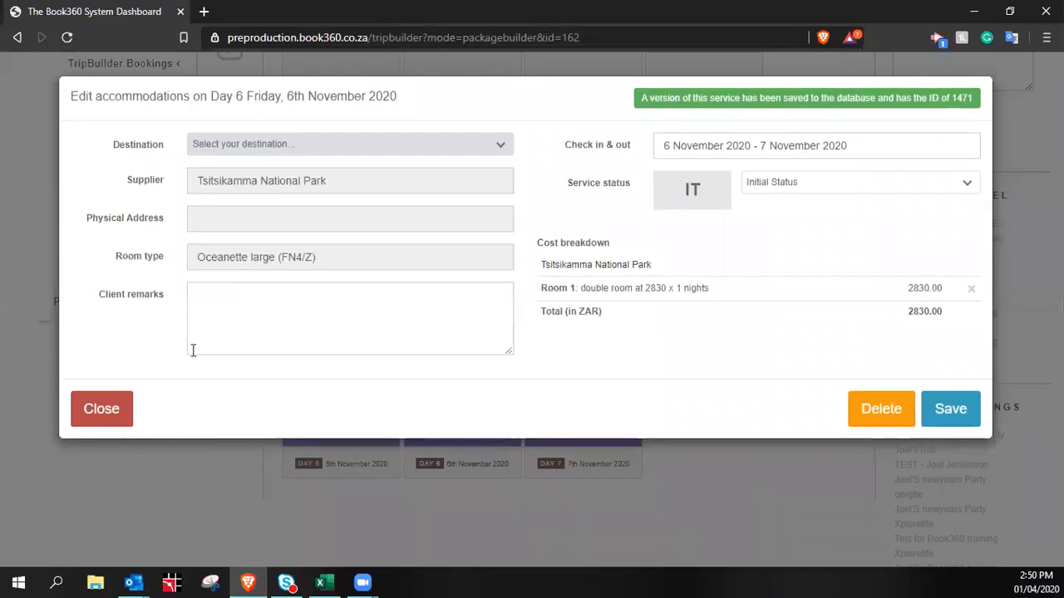
left_click(105, 416)
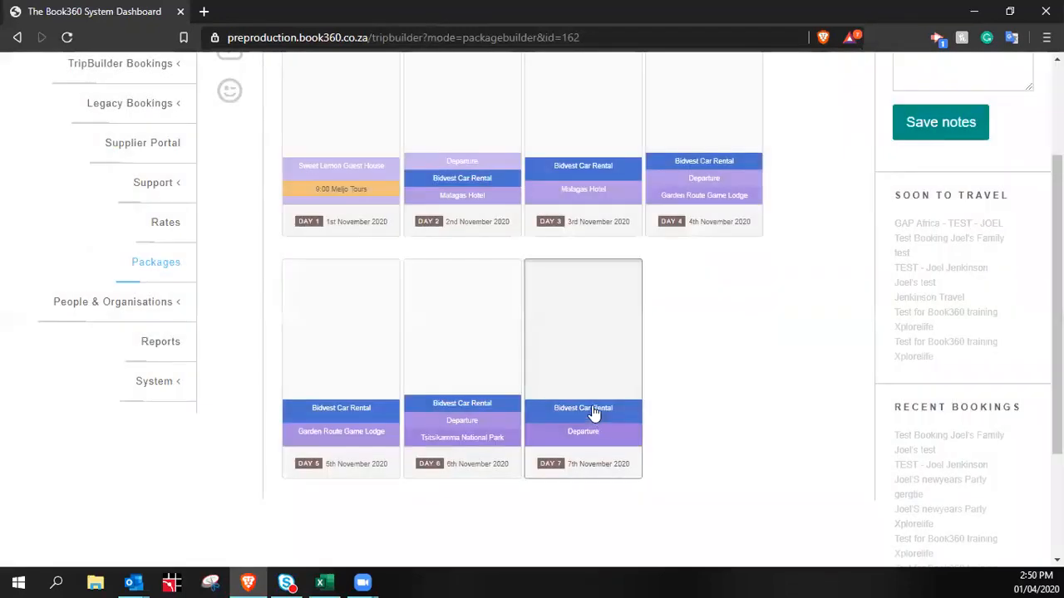
left_click(549, 410)
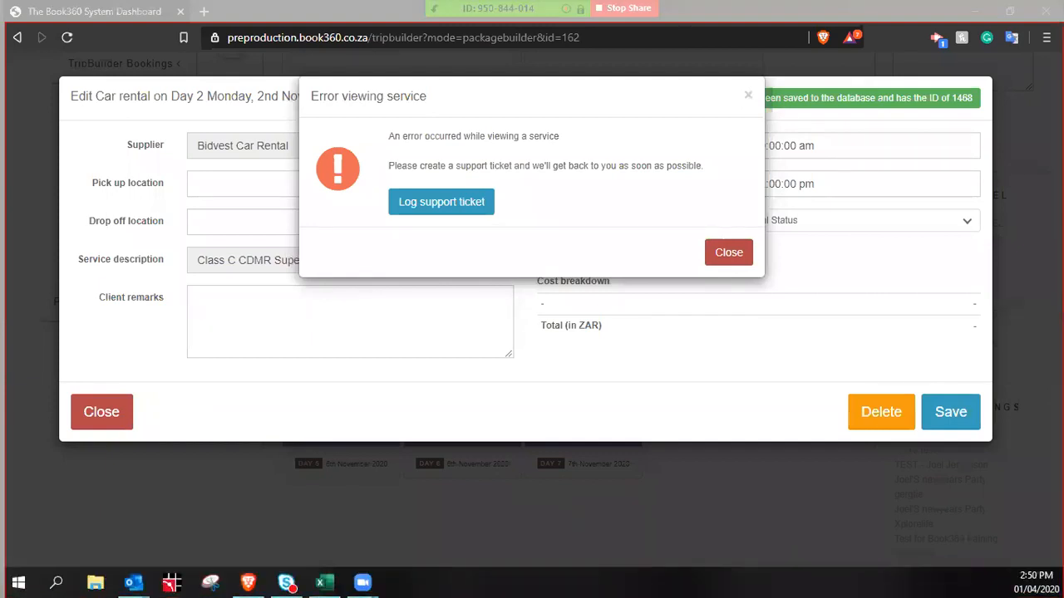
Snip the full browser error screen and circle id=162 in the captured address in blue
left_click_drag(5, 22, 1063, 597)
scroll(906, 411, "down", 4)
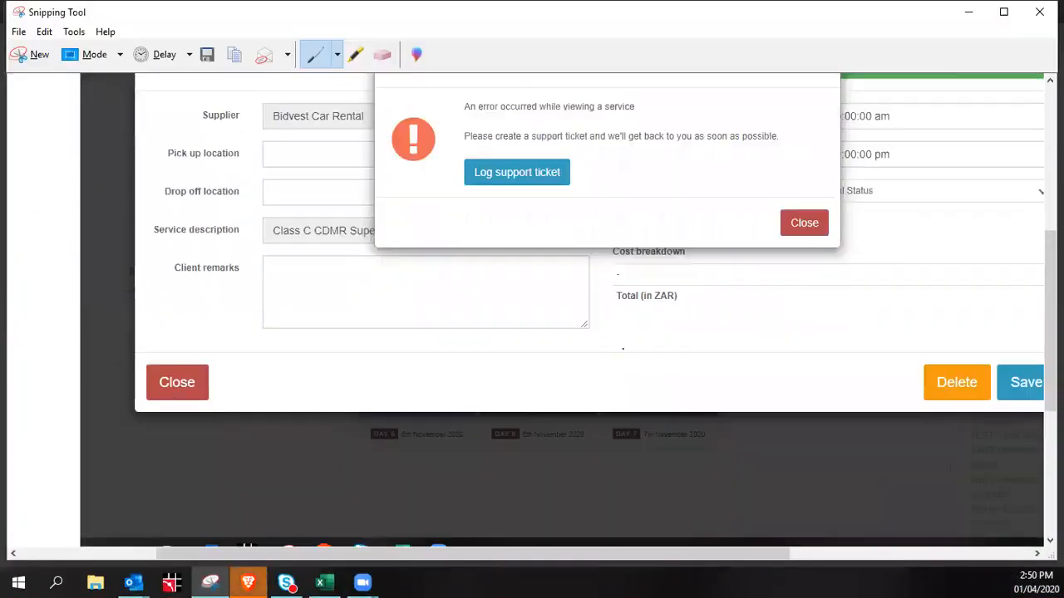
left_click_drag(587, 564, 632, 577)
scroll(591, 307, "down", 1)
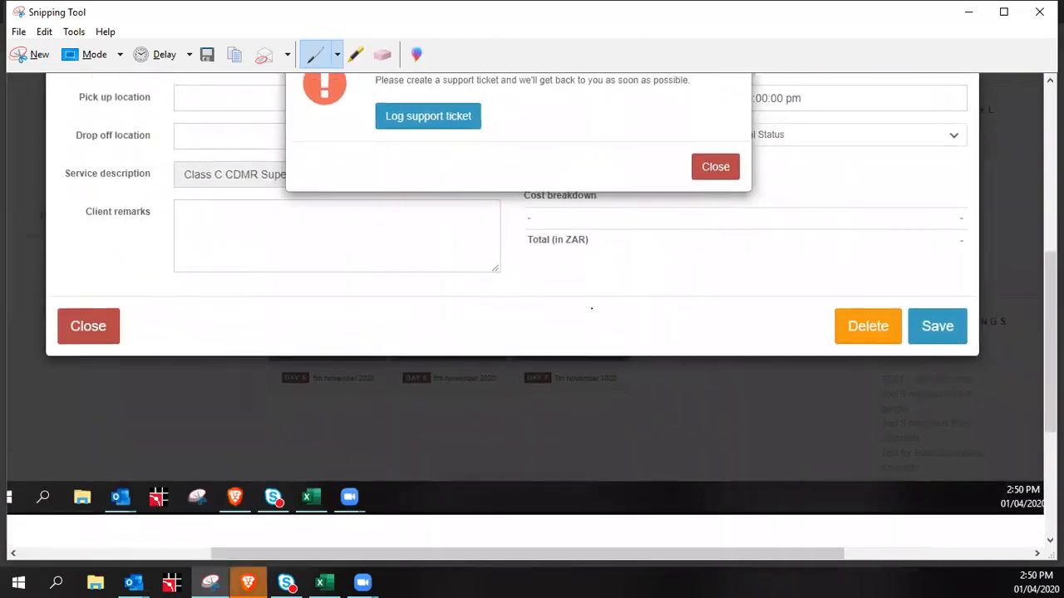
scroll(532, 315, "up", 4)
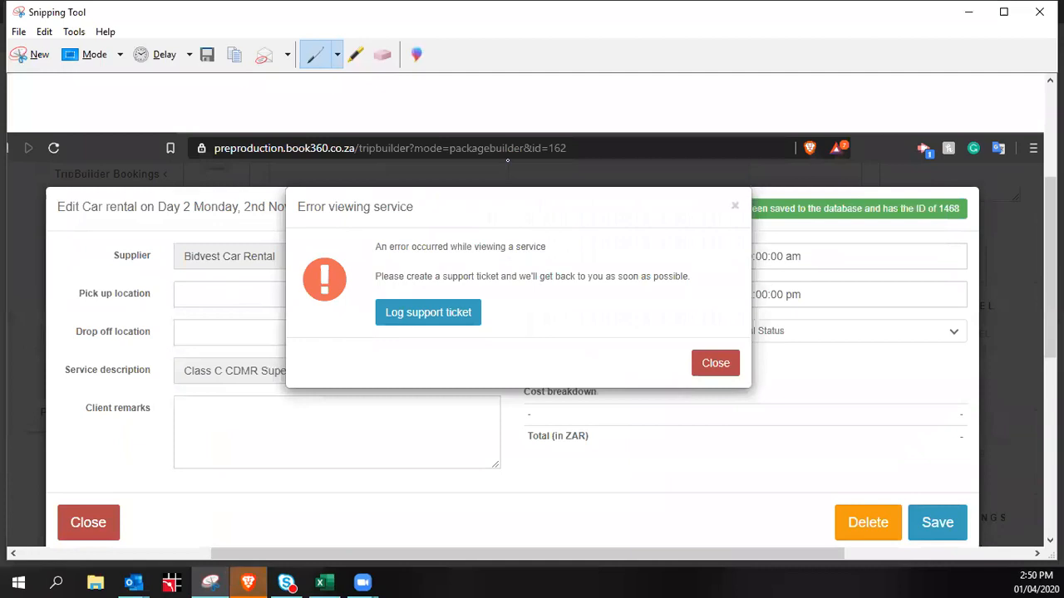
mouse_move(549, 137)
left_mouse_down()
mouse_move(497, 151)
mouse_move(637, 155)
mouse_move(536, 131)
left_mouse_up()
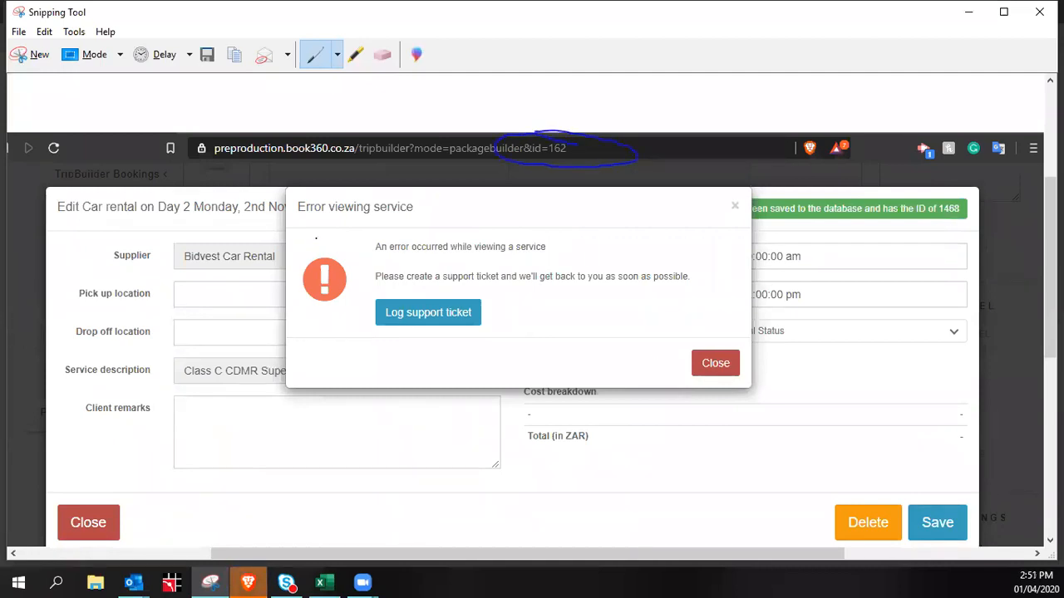
left_click_drag(499, 550, 429, 550)
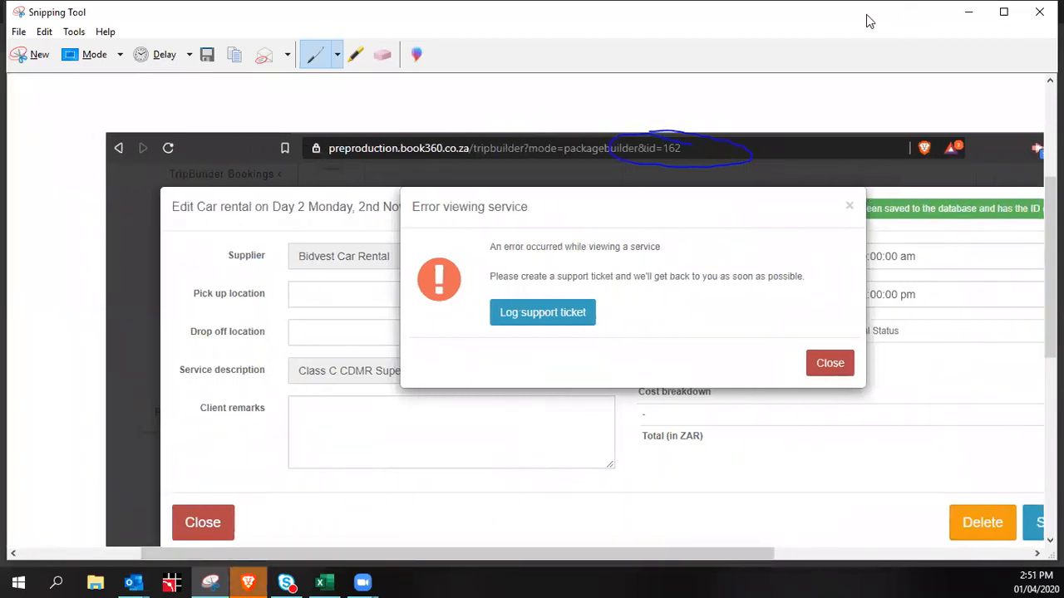
Start a support ticket with subject 'Error on package 162 - Bidvest Car rental'
left_click(968, 11)
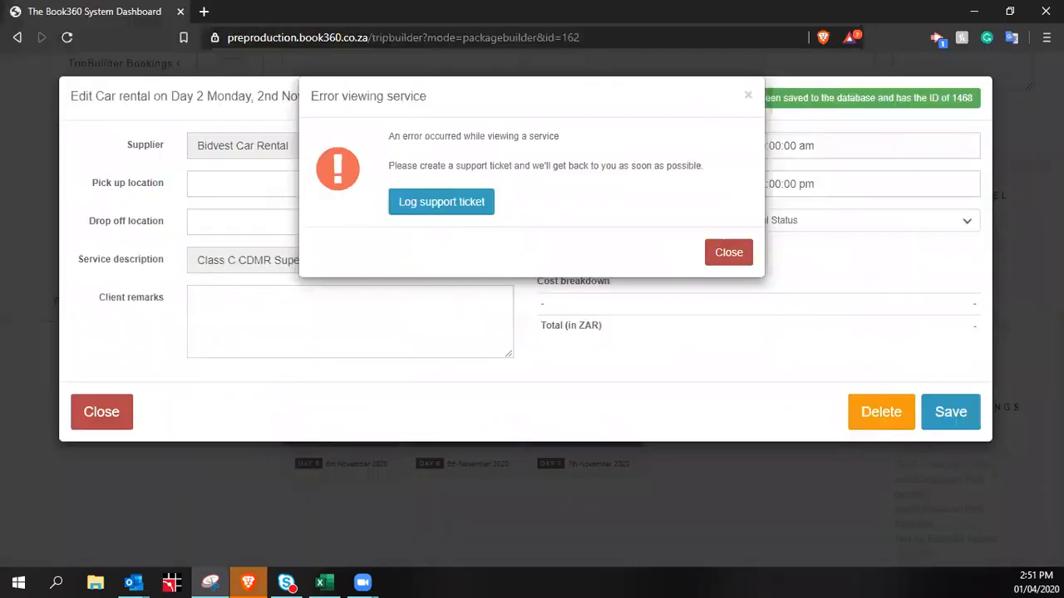
left_click(436, 206)
left_click(333, 168)
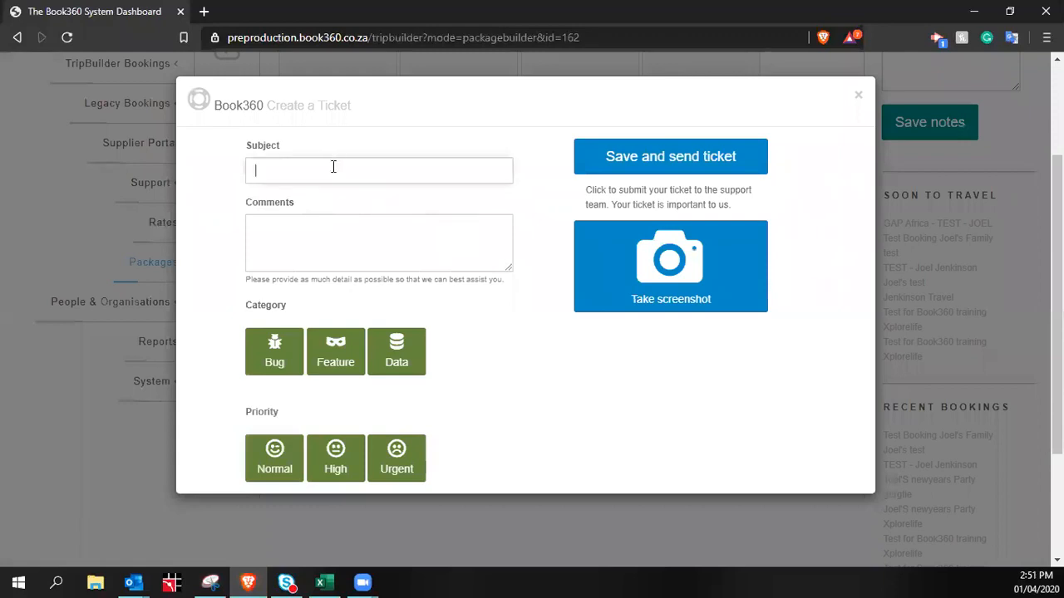
type("S")
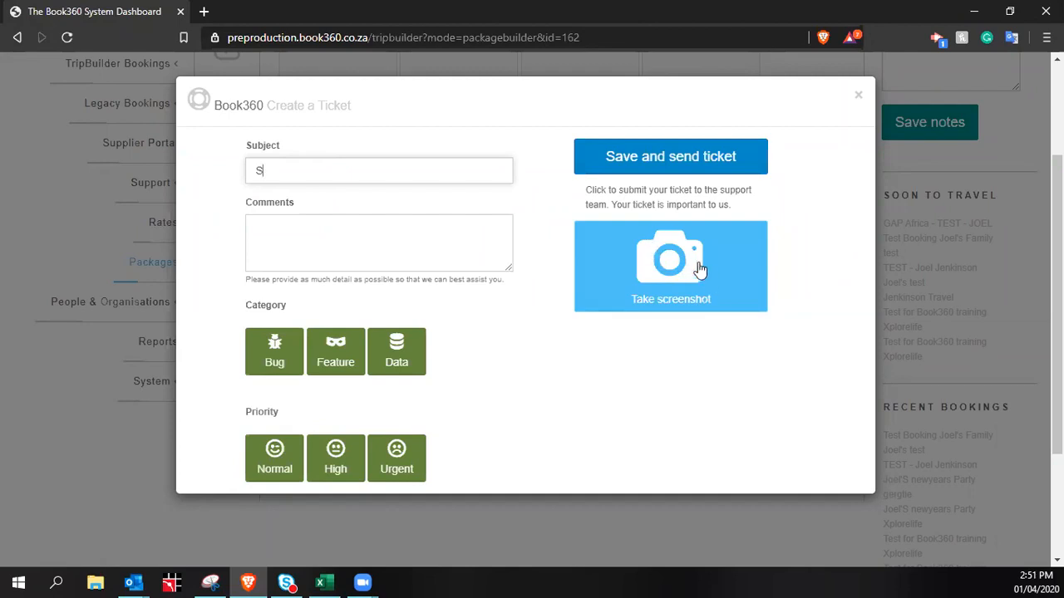
left_click(737, 272)
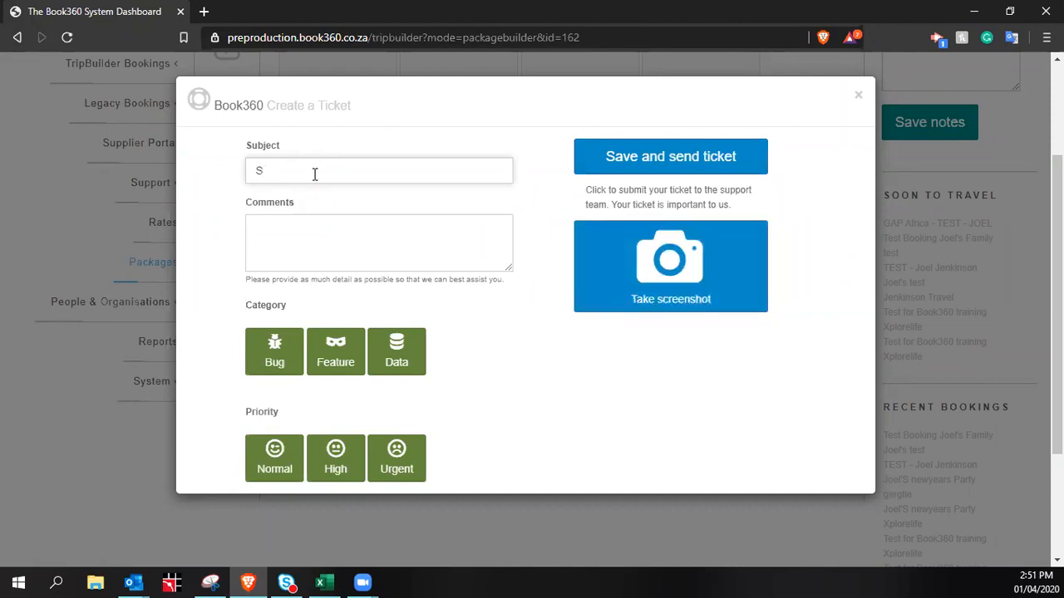
key("BackSpace")
type("Error on package 162 - Bid")
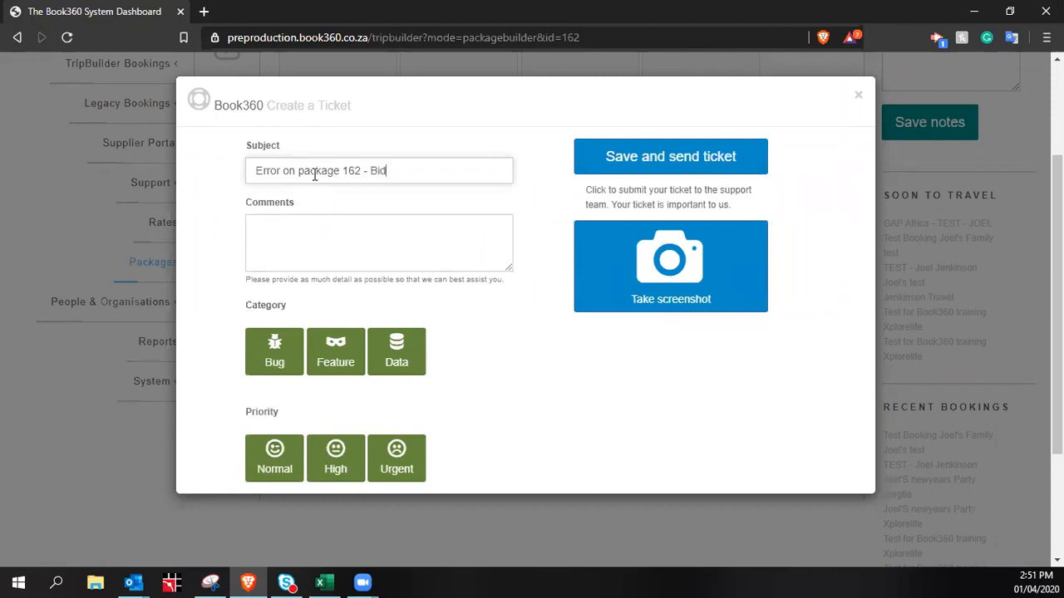
type("vest Car rental")
Add a comment about the error, mark it Bug with High priority, fix spelling, and send it
left_click(329, 235)
type("Hi supp")
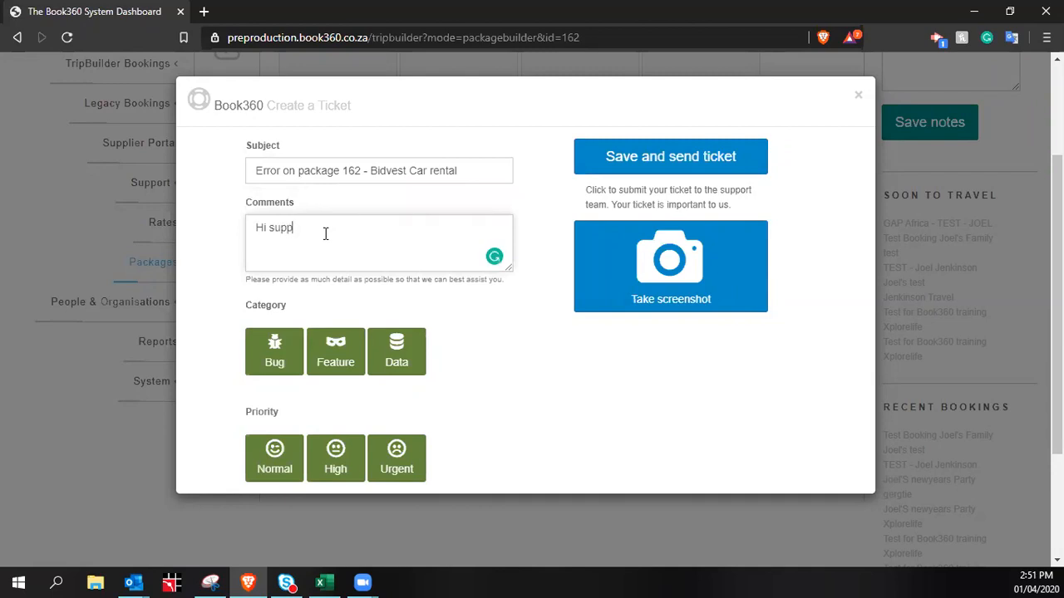
type("pport, I recieved an error, please see email to follow with ")
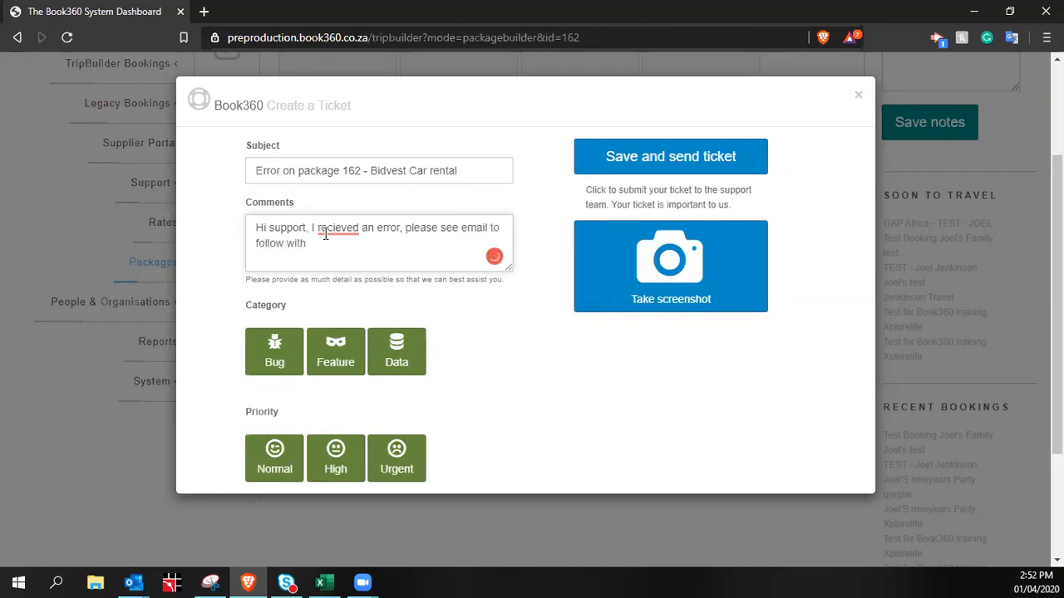
type("screenshot.")
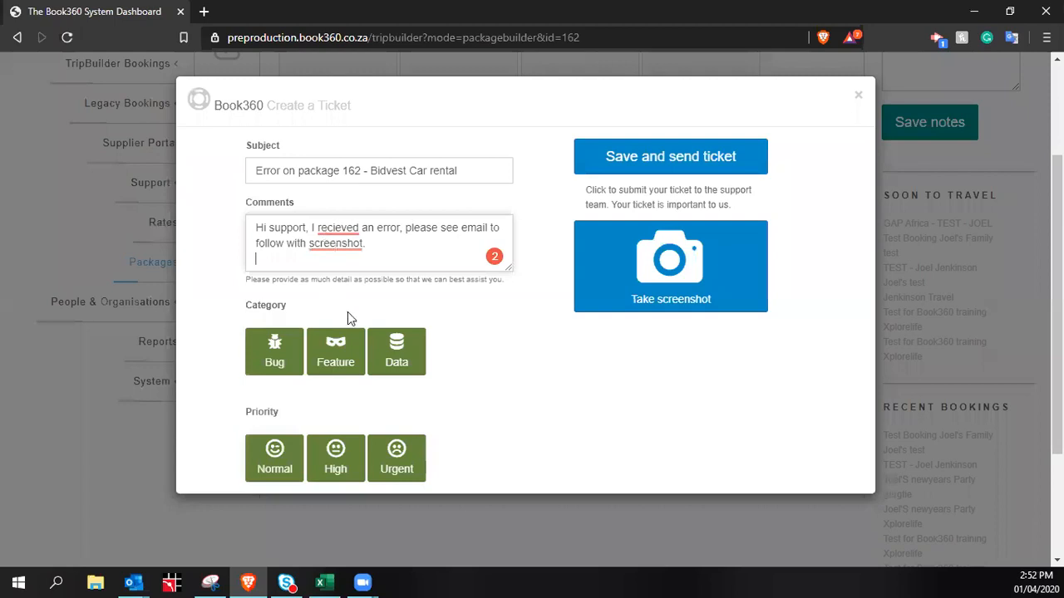
left_click(270, 362)
left_click(344, 470)
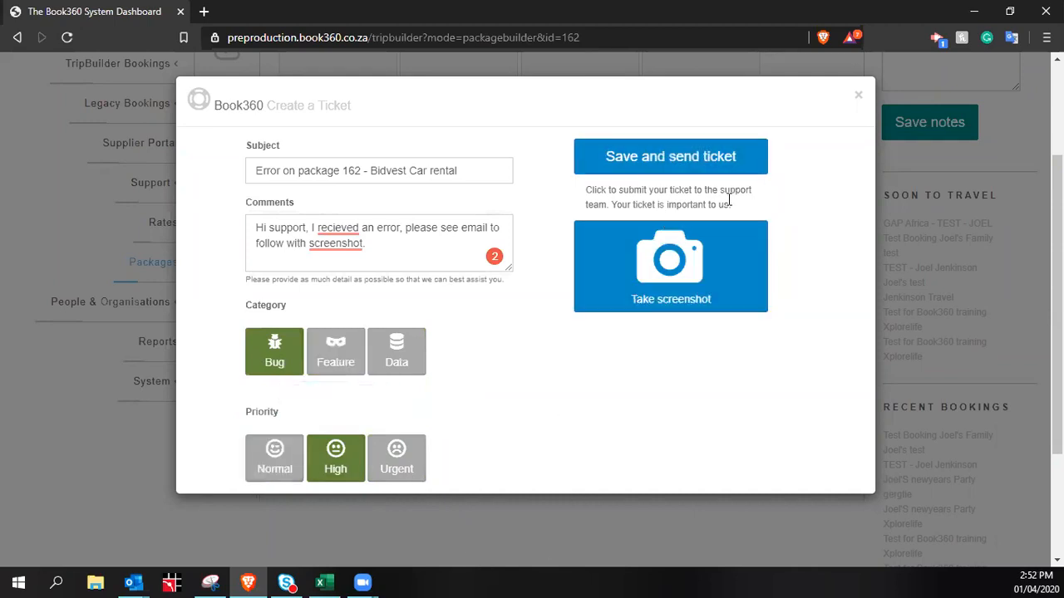
left_click(338, 231)
left_click(349, 253)
mouse_move(344, 242)
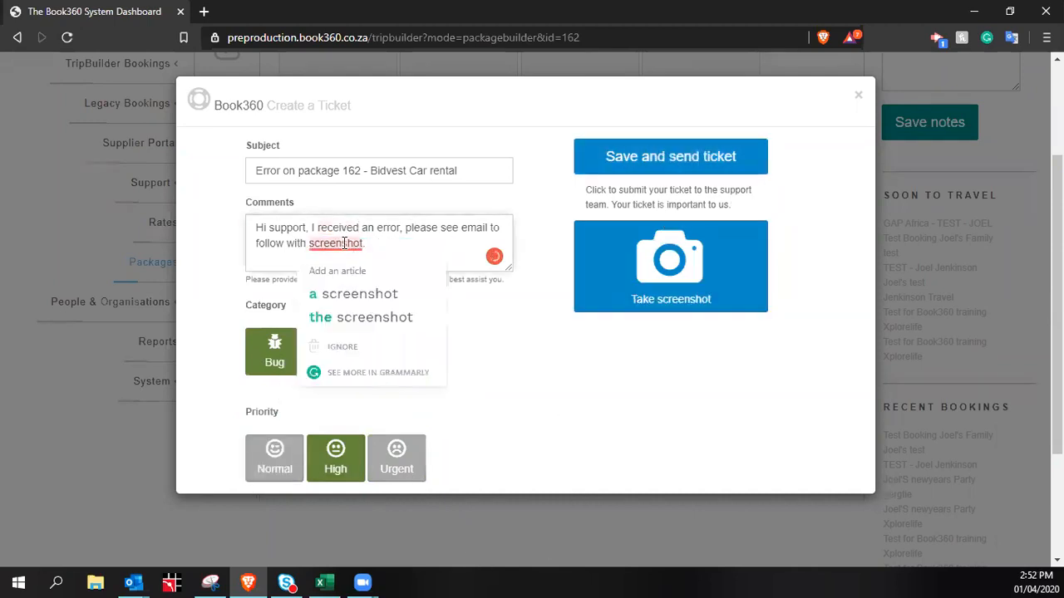
left_click(353, 292)
left_click(671, 156)
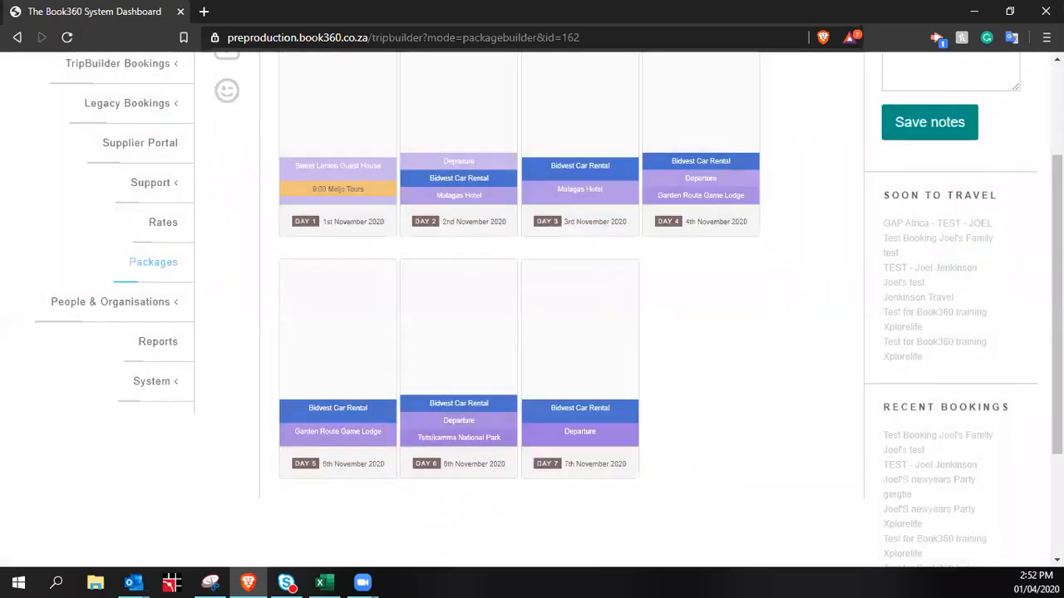
Leave the snip, return to the top of PackageBuilder, and expand TripBuilder Bookings
key("alt+Tab")
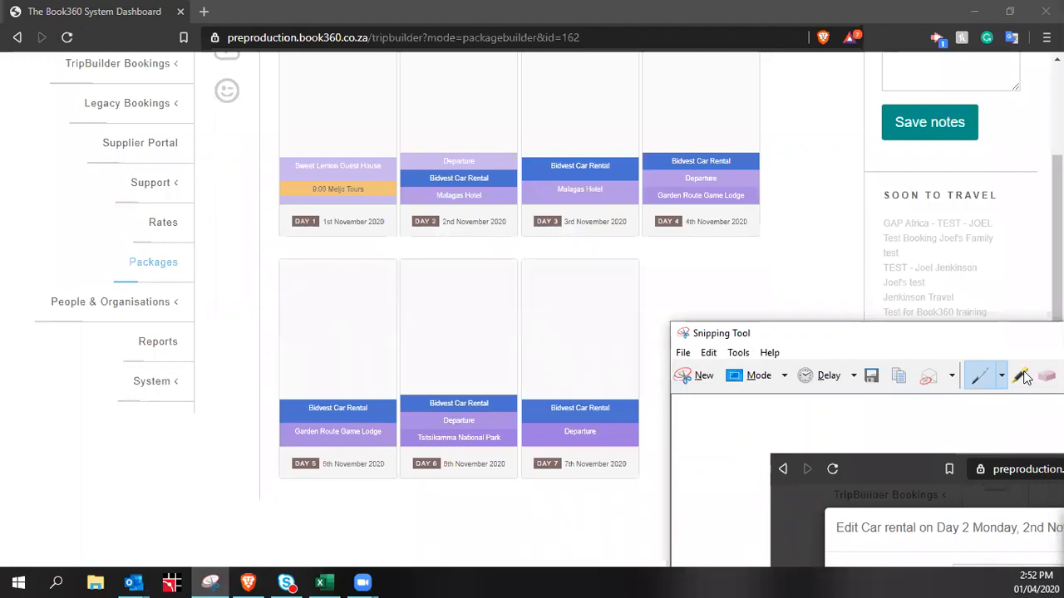
key("alt+Tab")
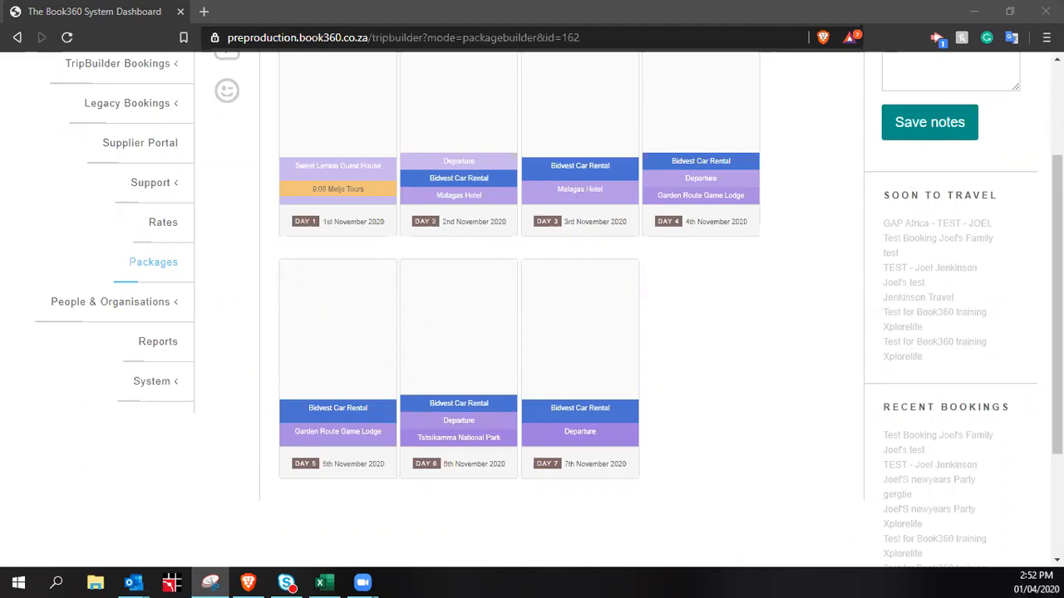
left_click(725, 361)
scroll(712, 382, "up", 2)
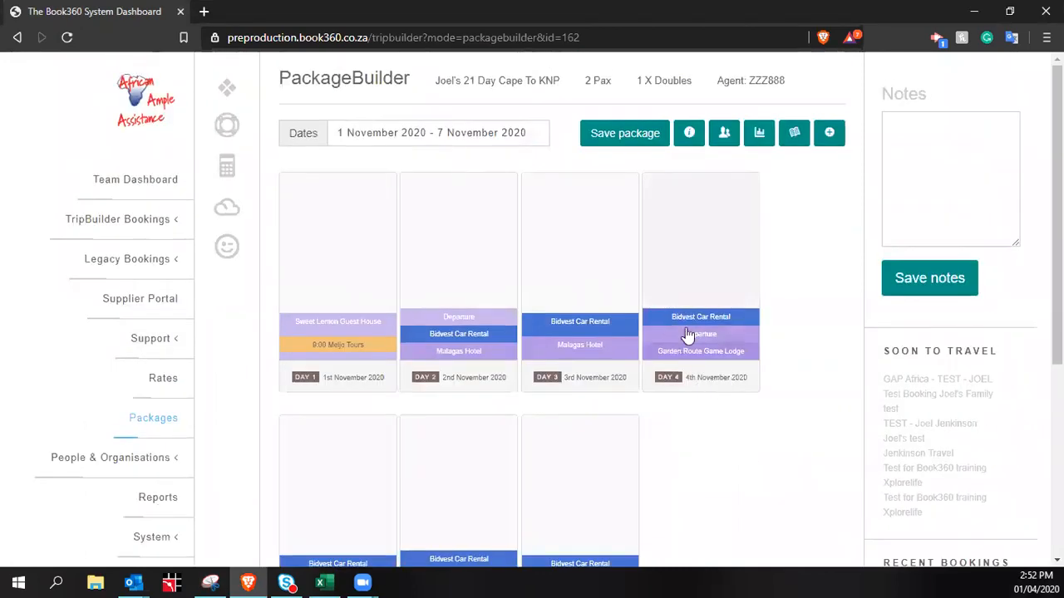
double_click(570, 38)
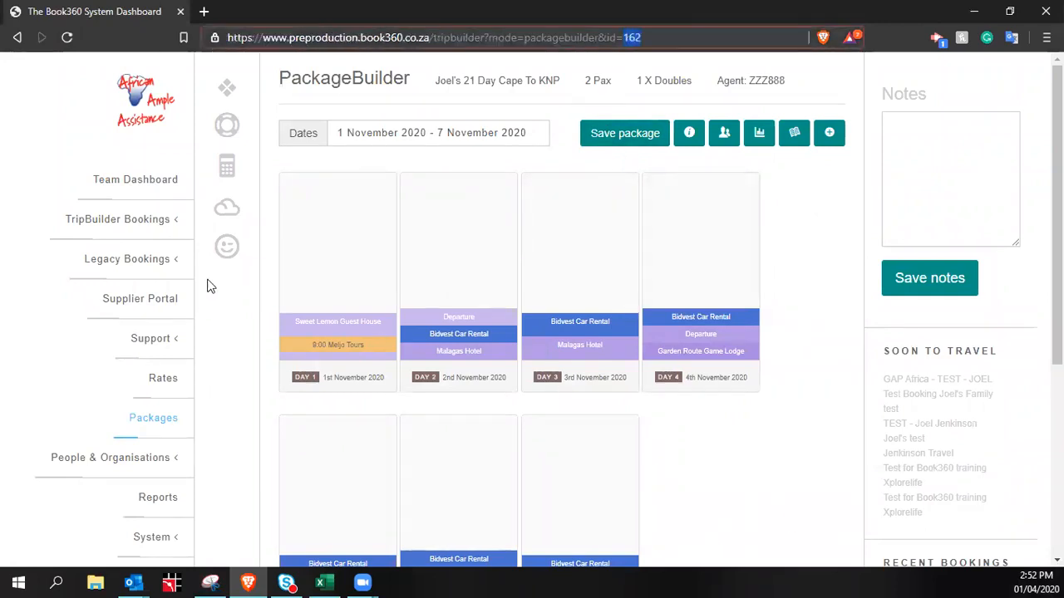
left_click(152, 231)
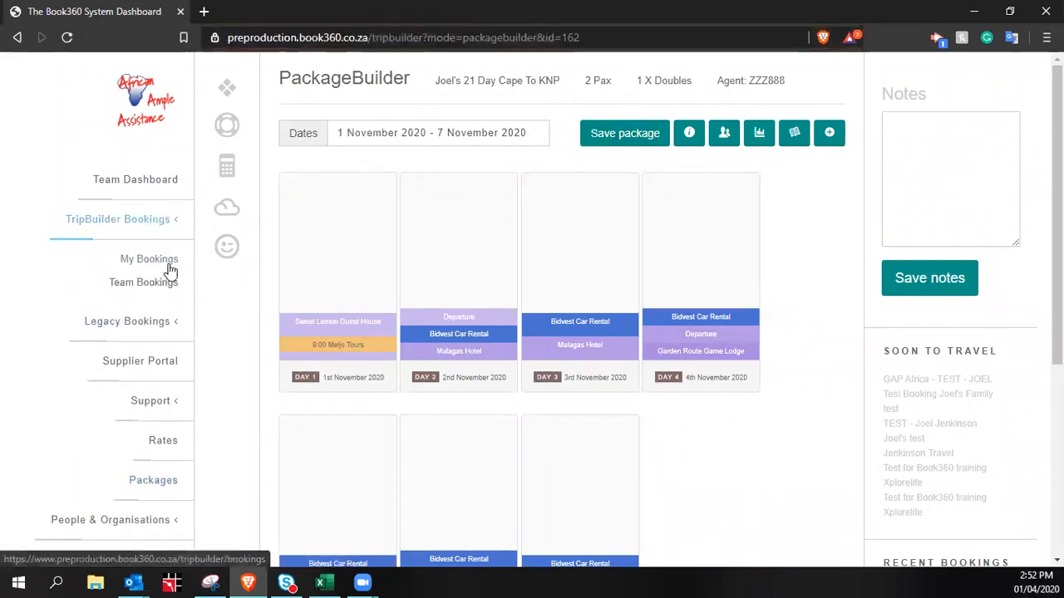
From My Bookings, choose Create a new booking from a package
left_click(164, 262)
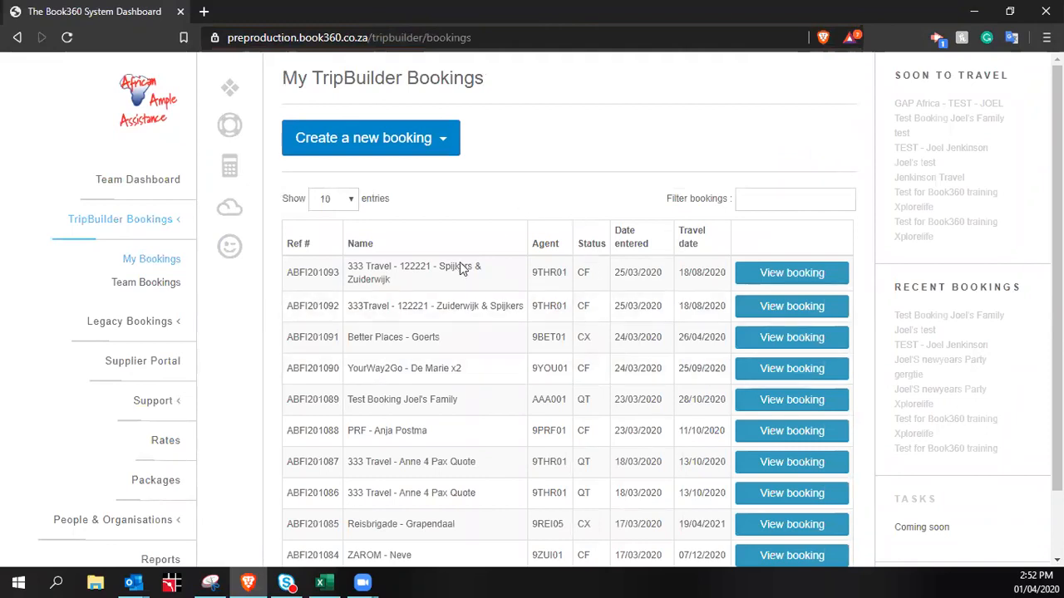
left_click(420, 143)
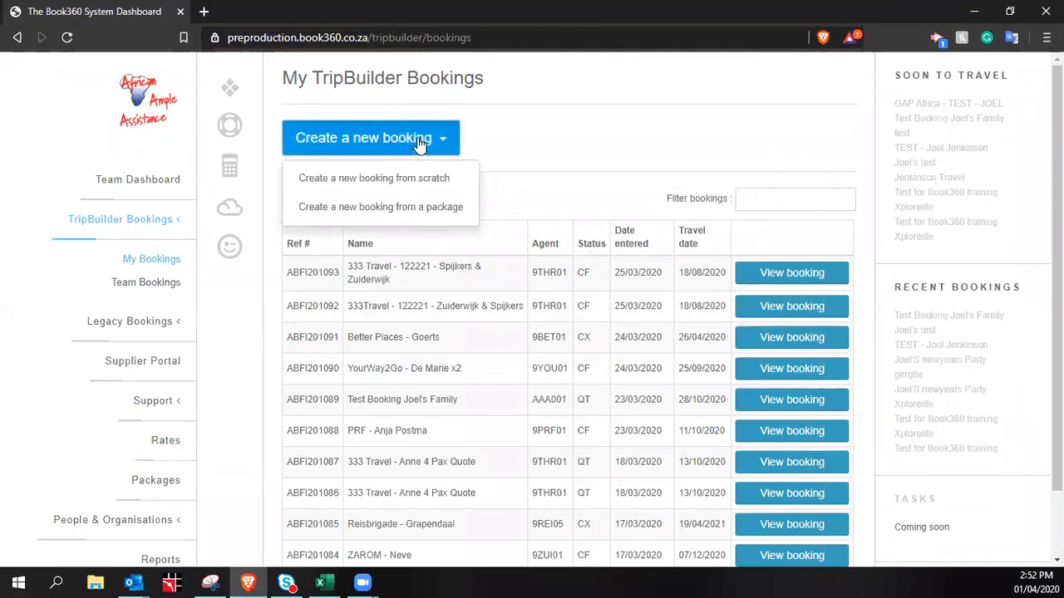
left_click(412, 213)
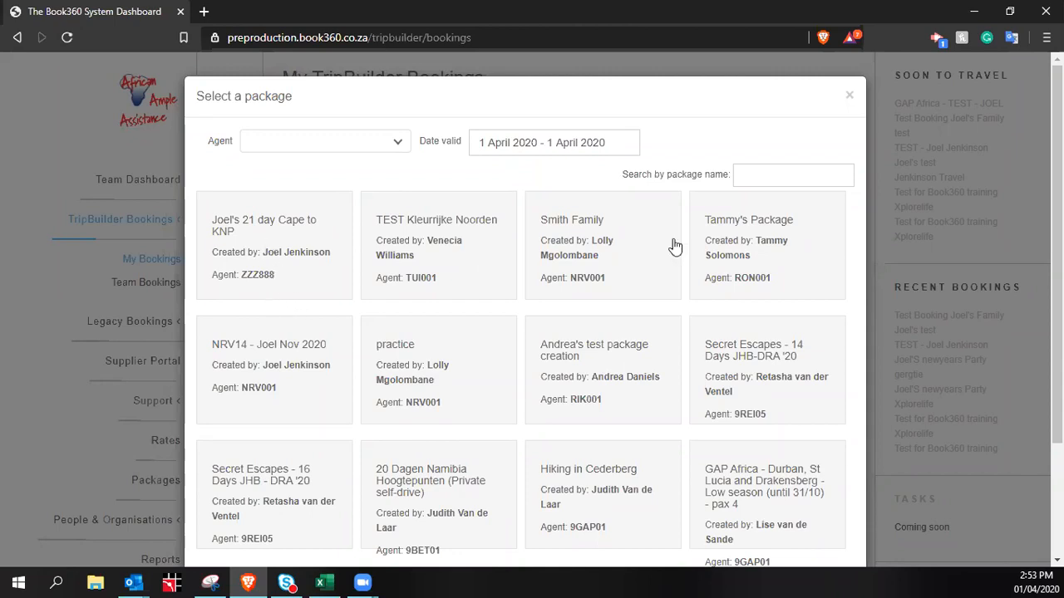
Try package-name searches '132', 'zzz888', 'ui001', 'riksja' and 'tamm', then clear the box
left_click(786, 175)
type("13")
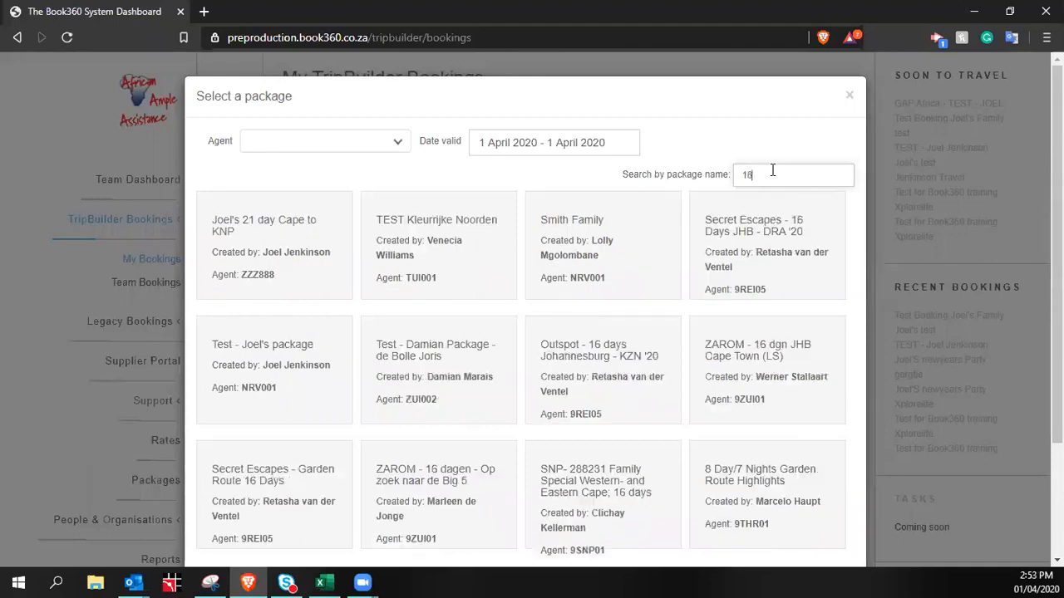
type("2")
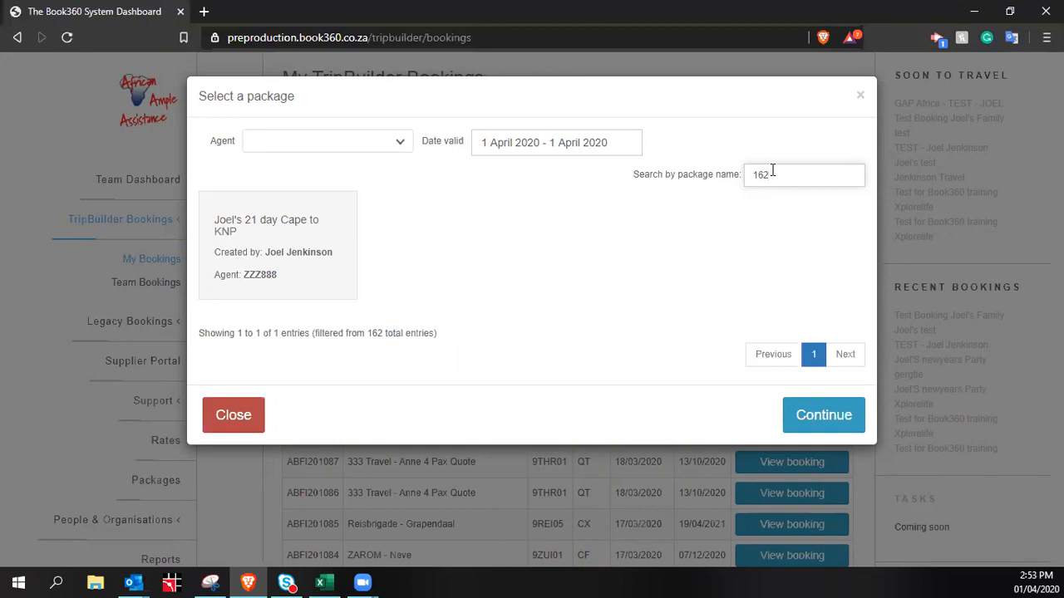
key("BackSpace")
key("BackSpace")
key("BackSpace")
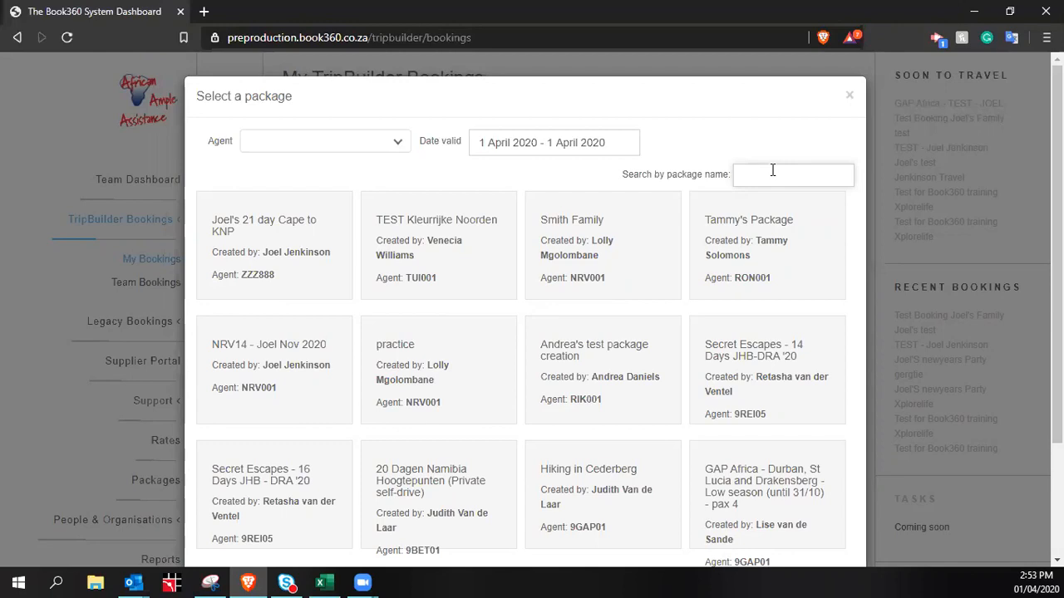
type("zzz888")
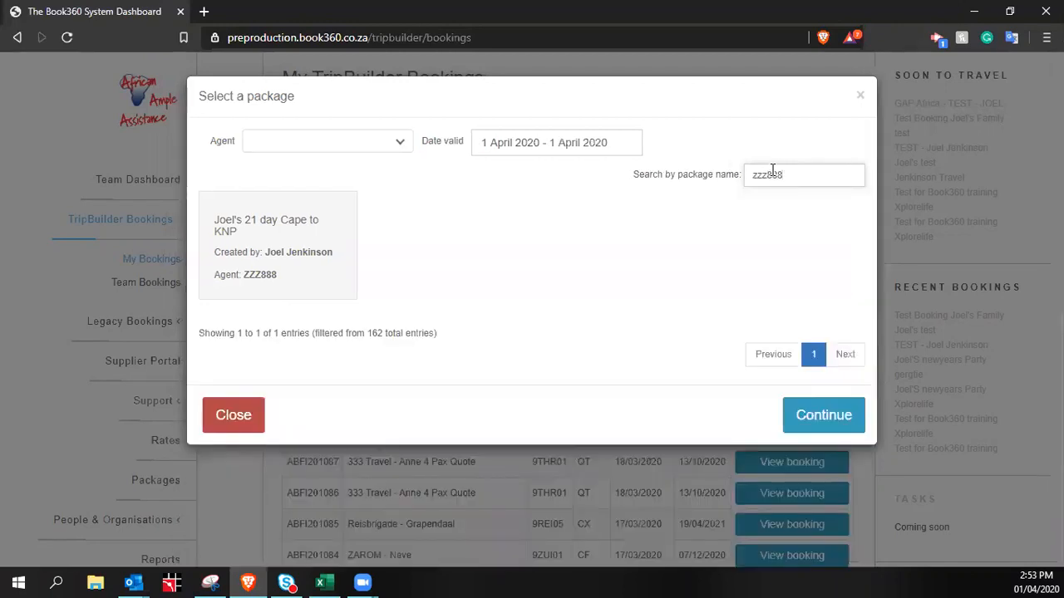
key("BackSpace")
key("BackSpace")
key("BackSpace")
key("BackSpace")
key("BackSpace")
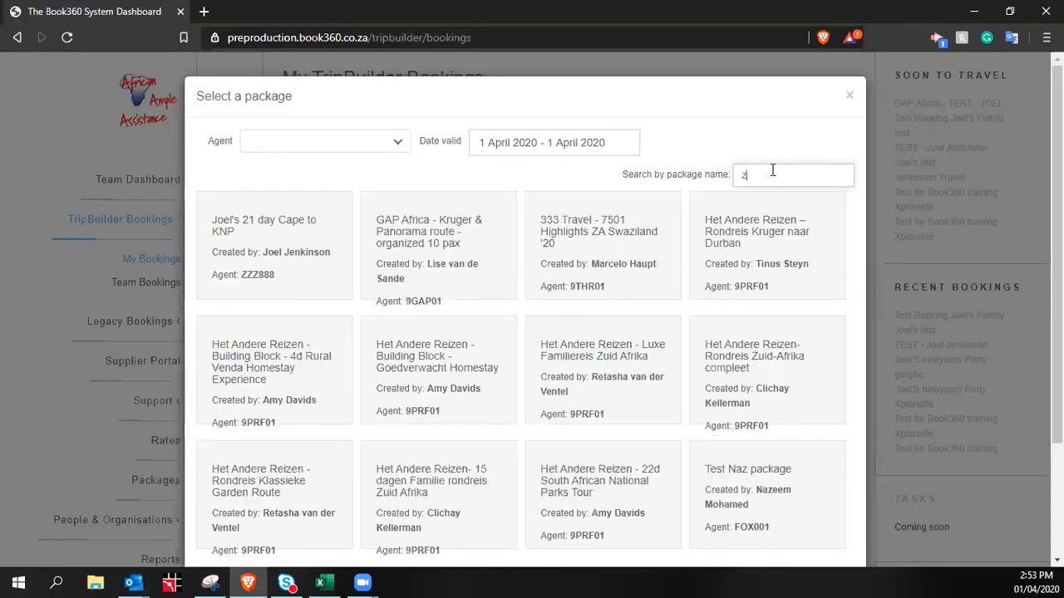
type("ui001")
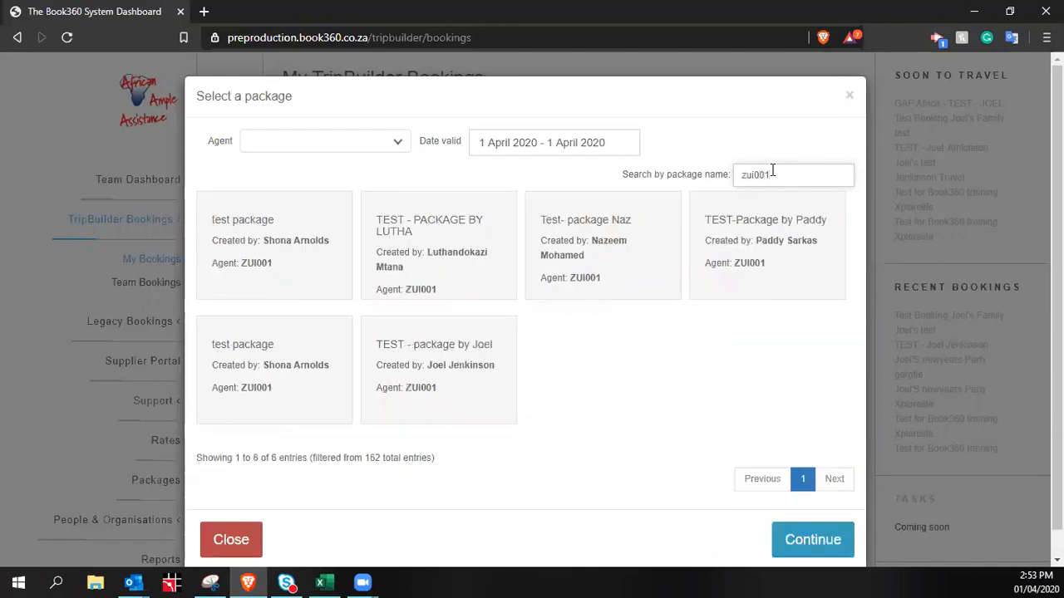
key("BackSpace")
key("BackSpace")
key("BackSpace")
key("BackSpace")
key("BackSpace")
key("BackSpace")
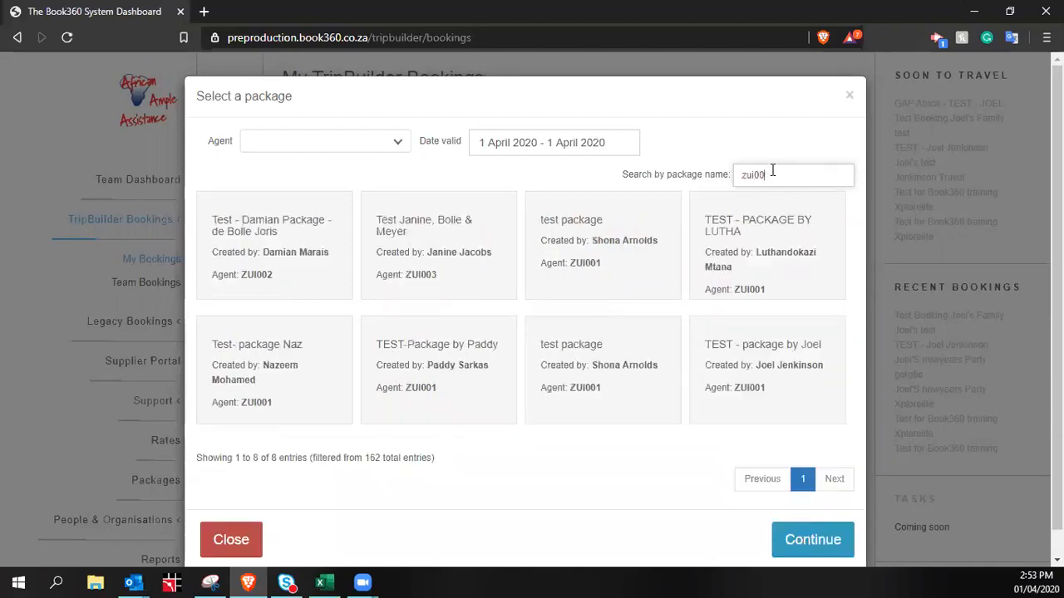
type("r")
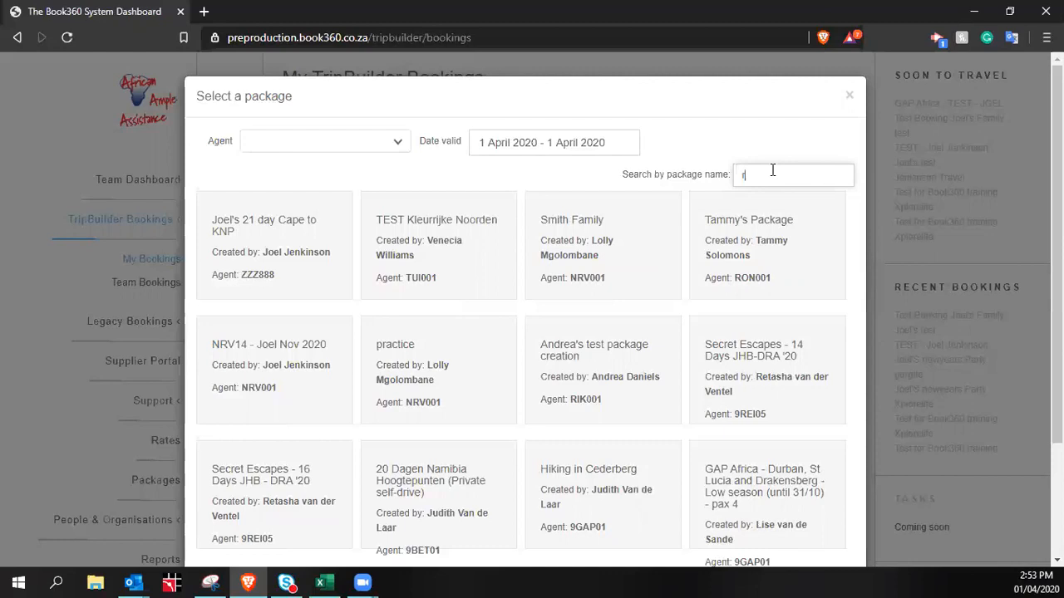
type("iksja")
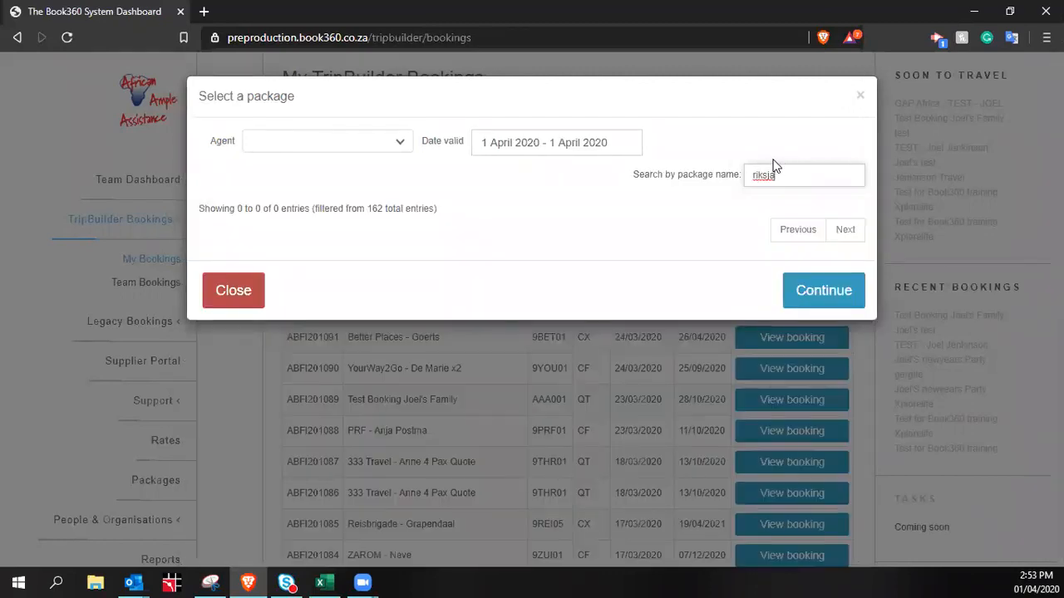
key("BackSpace")
key("BackSpace")
key("BackSpace")
key("BackSpace")
key("BackSpace")
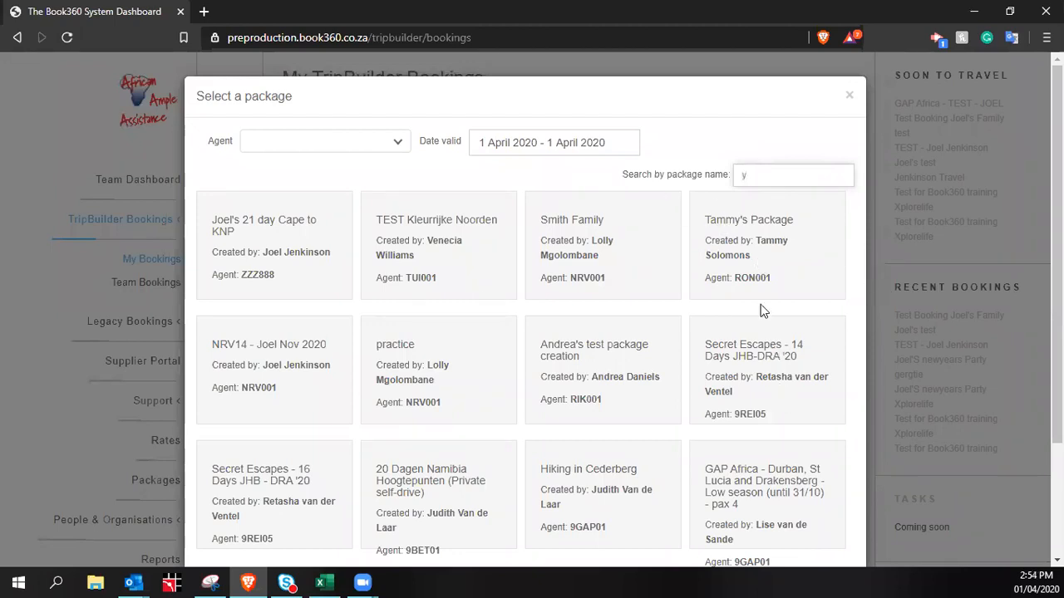
type("tamm")
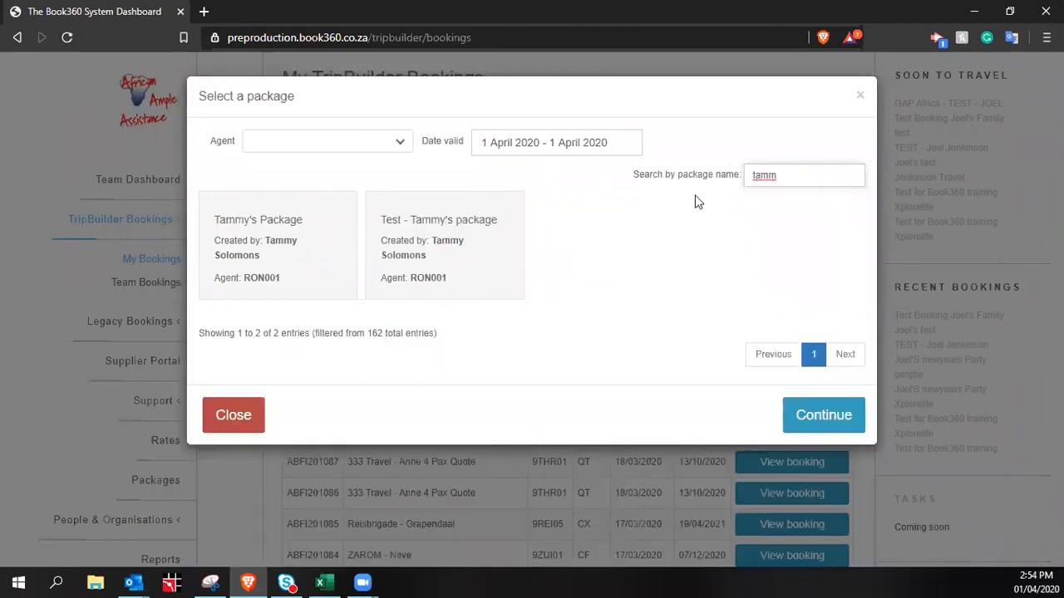
key("BackSpace")
key("BackSpace")
key("BackSpace")
key("BackSpace")
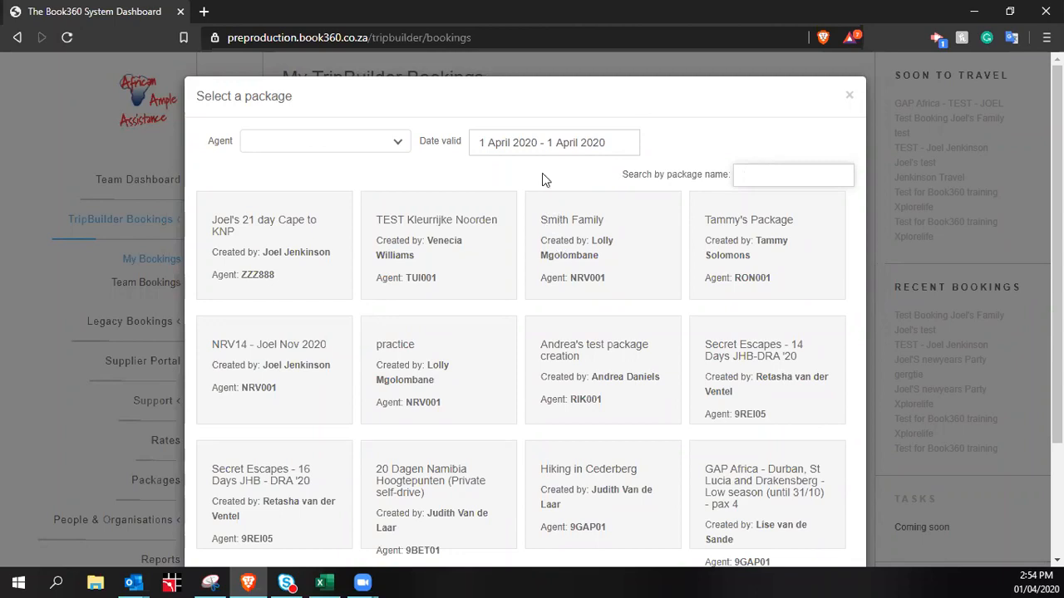
Filter packages by agent, trying RIK001 - Rikjsa Network and then ZUI001 - Riksja Zuid-Afrika
left_click(518, 140)
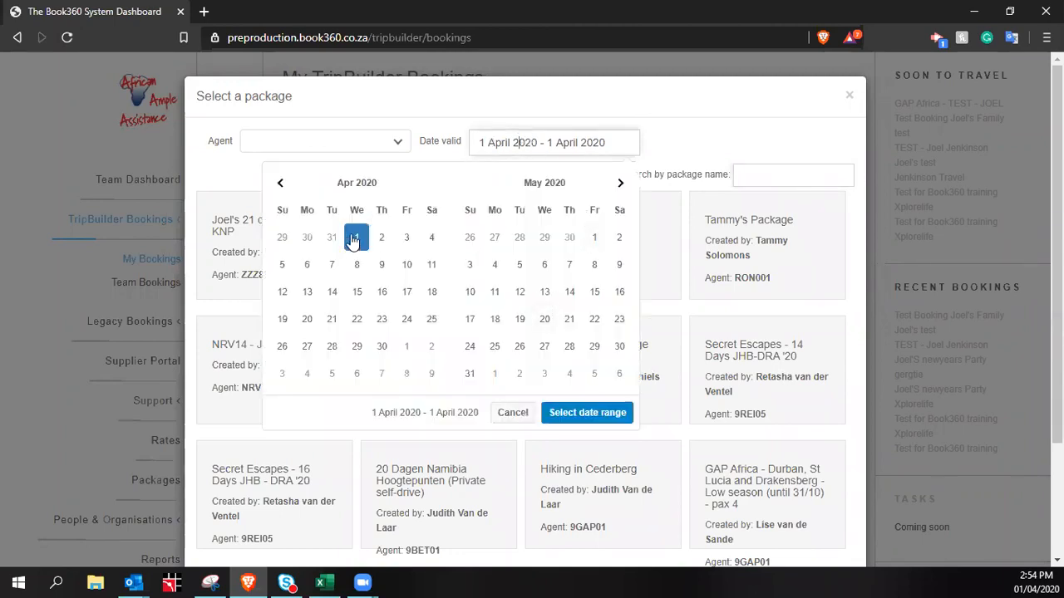
left_click(392, 148)
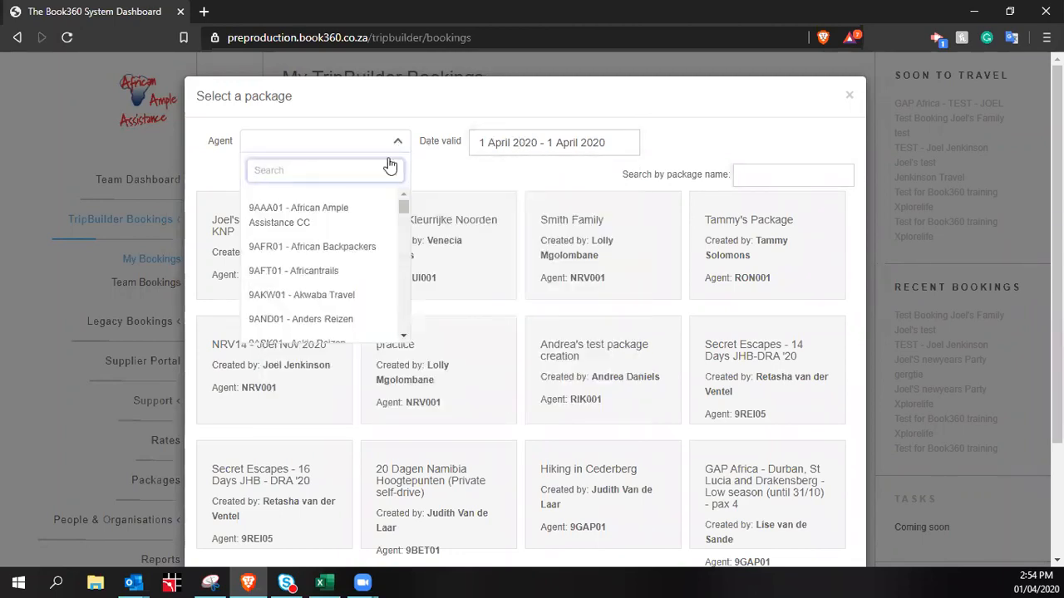
scroll(351, 241, "down", 10)
scroll(345, 232, "up", 8)
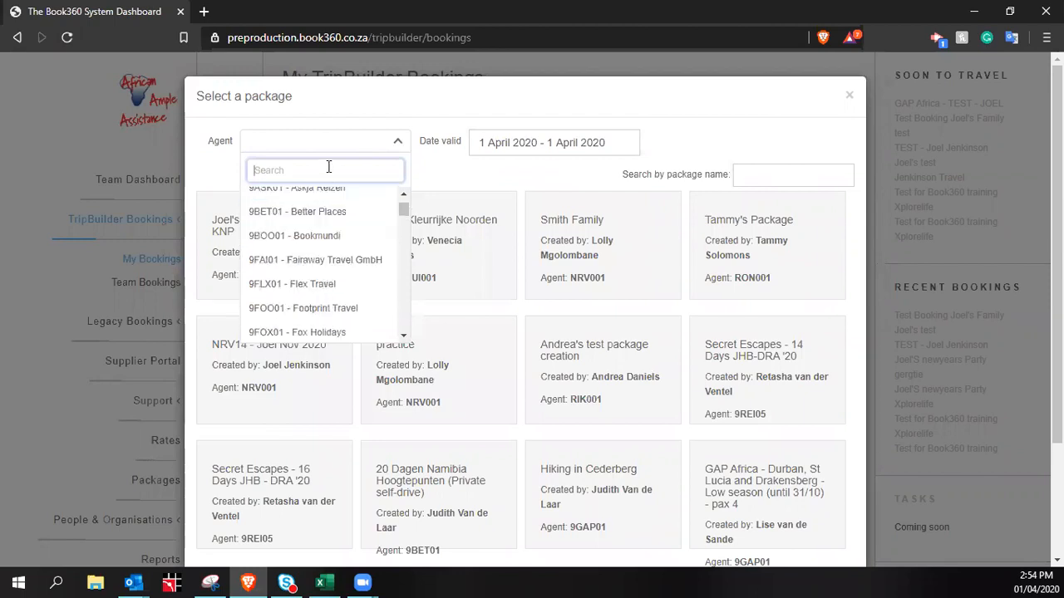
type("f")
type("ik")
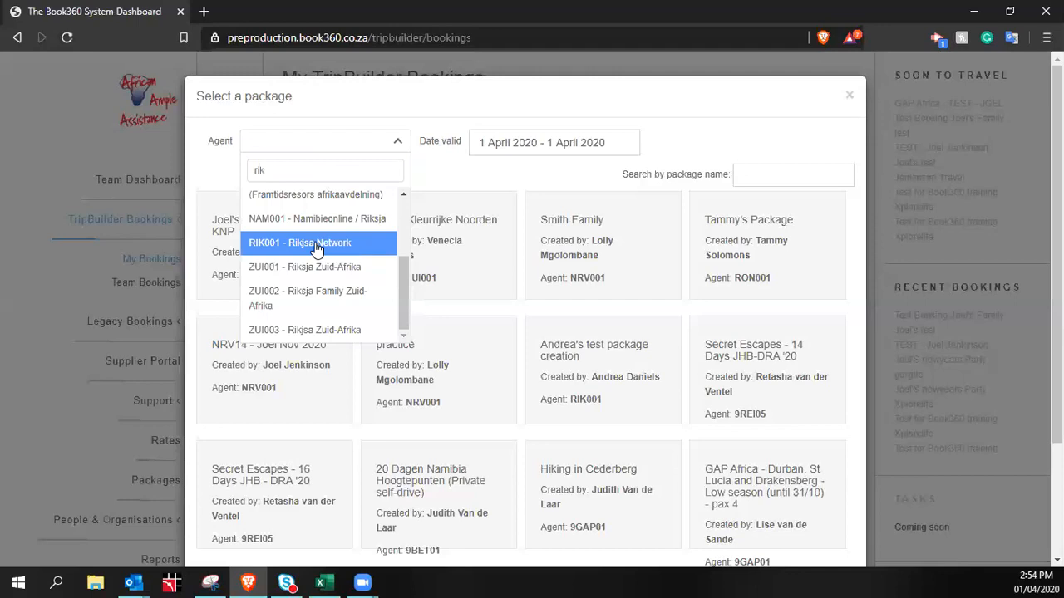
left_click(319, 244)
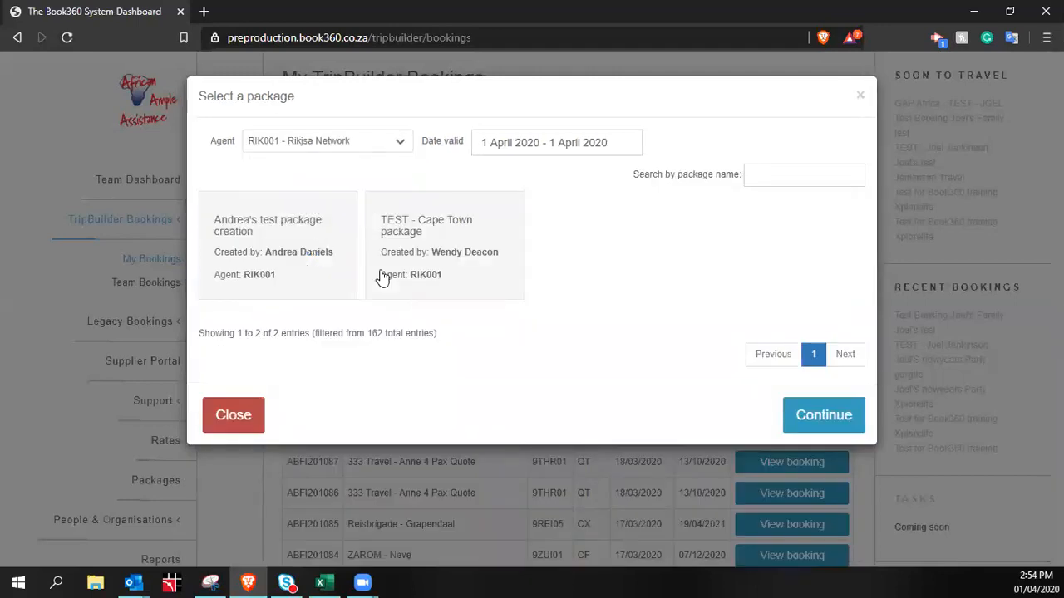
left_click(380, 143)
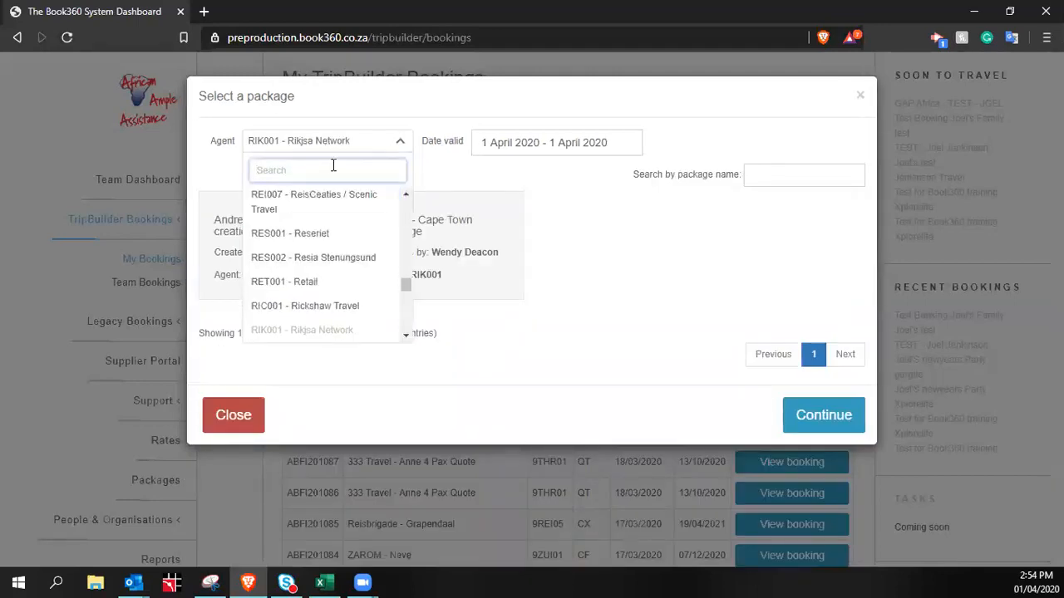
type("rik")
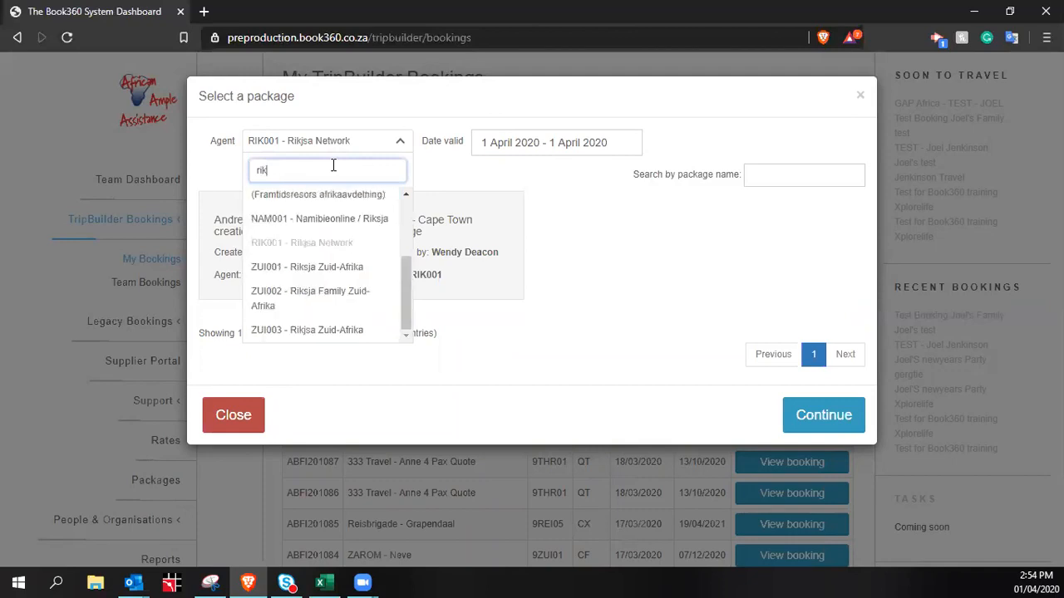
left_click(345, 270)
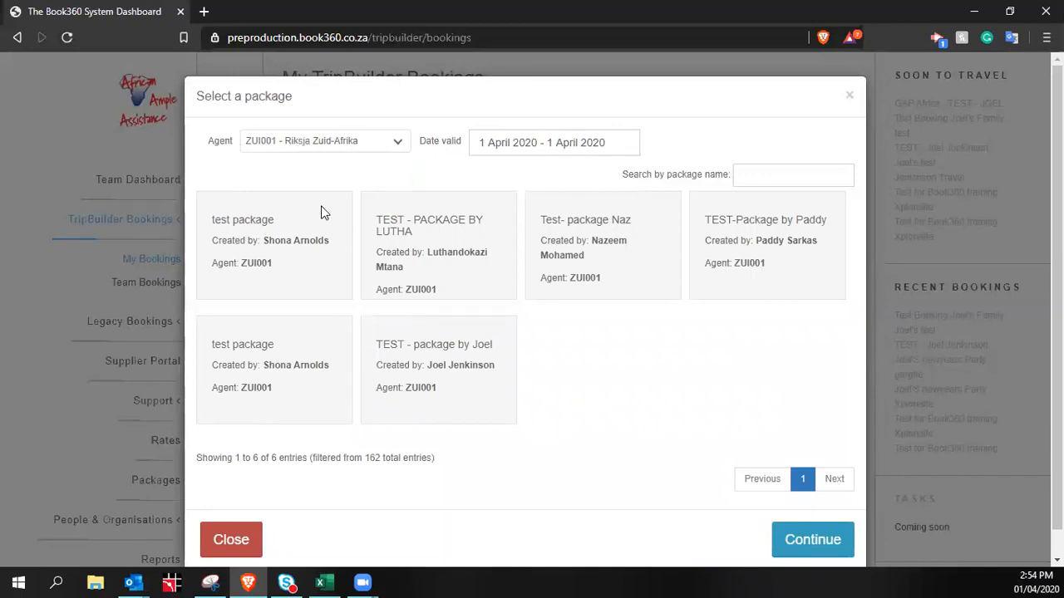
Filter to agent ZZZ888 - Test Debtor and continue with the 21 day Cape to KNP package
left_click(381, 145)
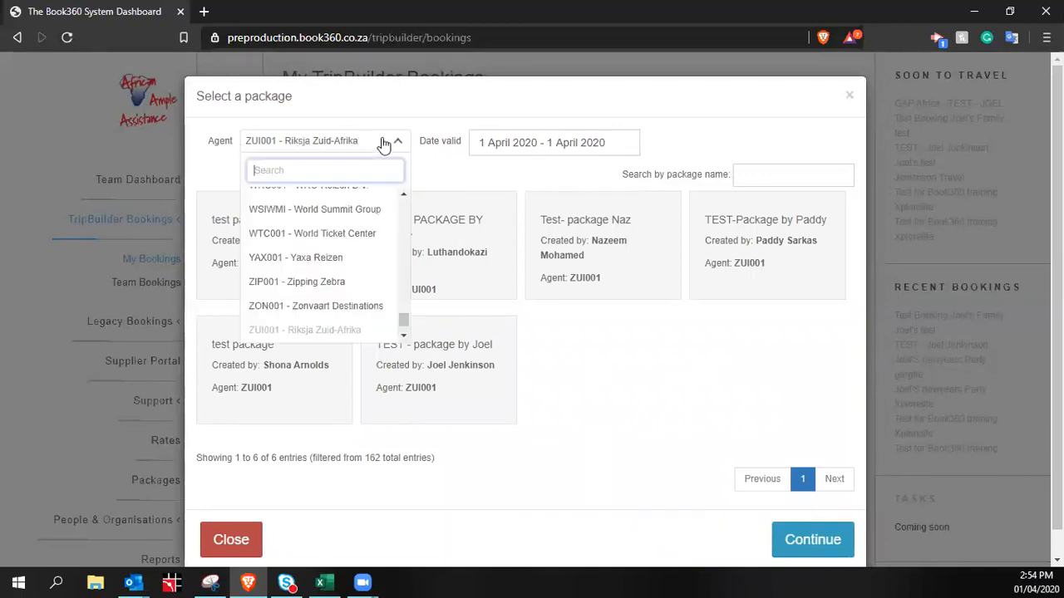
type("zzzz")
key("BackSpace")
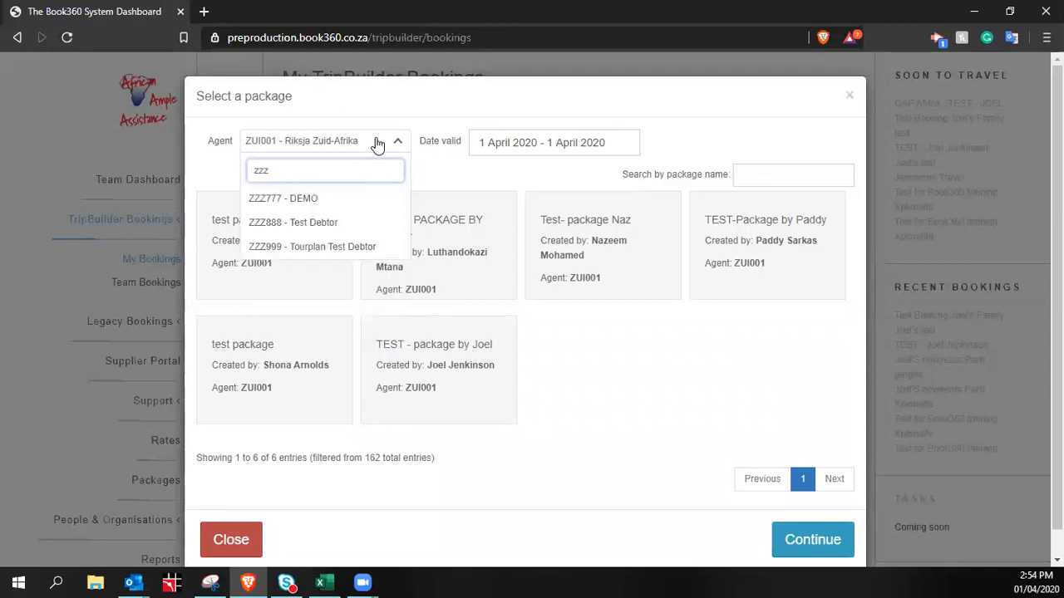
left_click(335, 223)
left_click(816, 419)
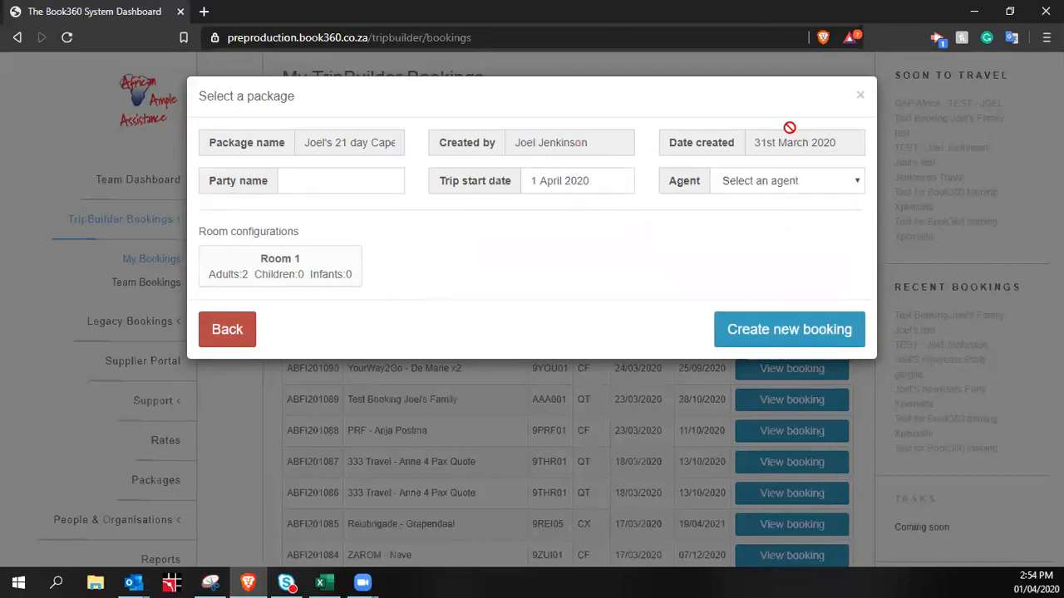
Enter the family's '7 Days' party name, correcting the misspelled ending
left_click(336, 172)
type("Joel")
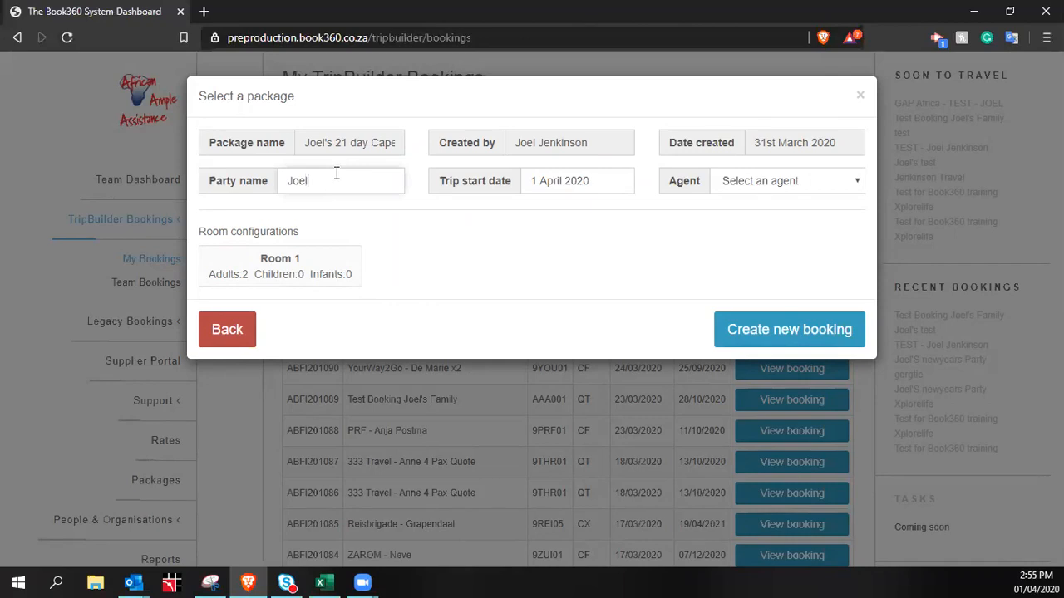
type("'s Family 7 Days")
left_click(586, 180)
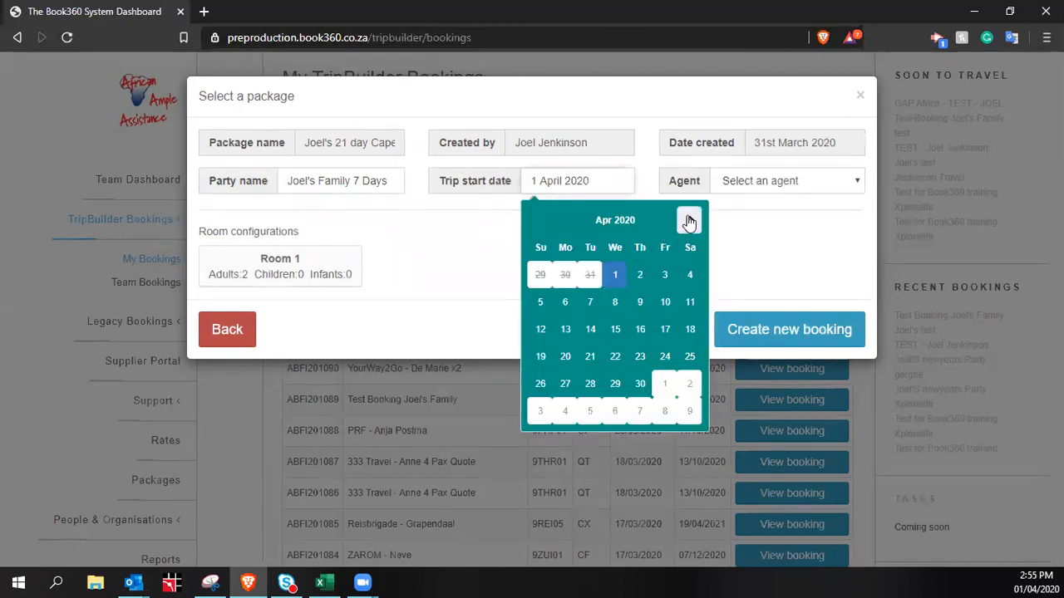
Navigate the calendar to May 2021 and pick 1 May as the trip start date
left_click(690, 220)
left_click(690, 221)
left_click(690, 220)
left_click(690, 220)
left_click(690, 220)
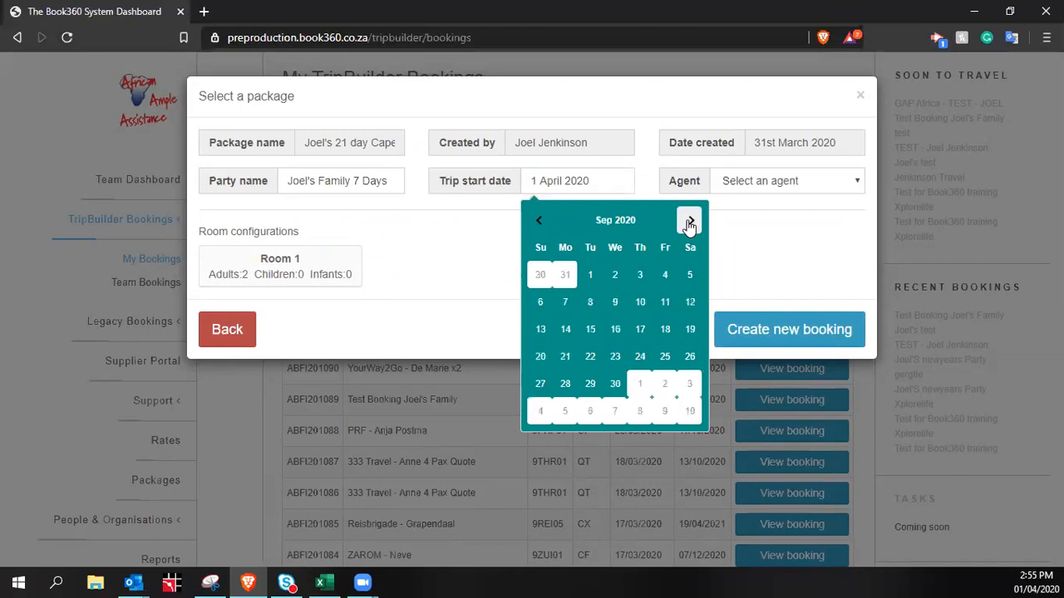
left_click(541, 220)
left_click(541, 220)
left_click(541, 221)
left_click(541, 220)
left_click(542, 220)
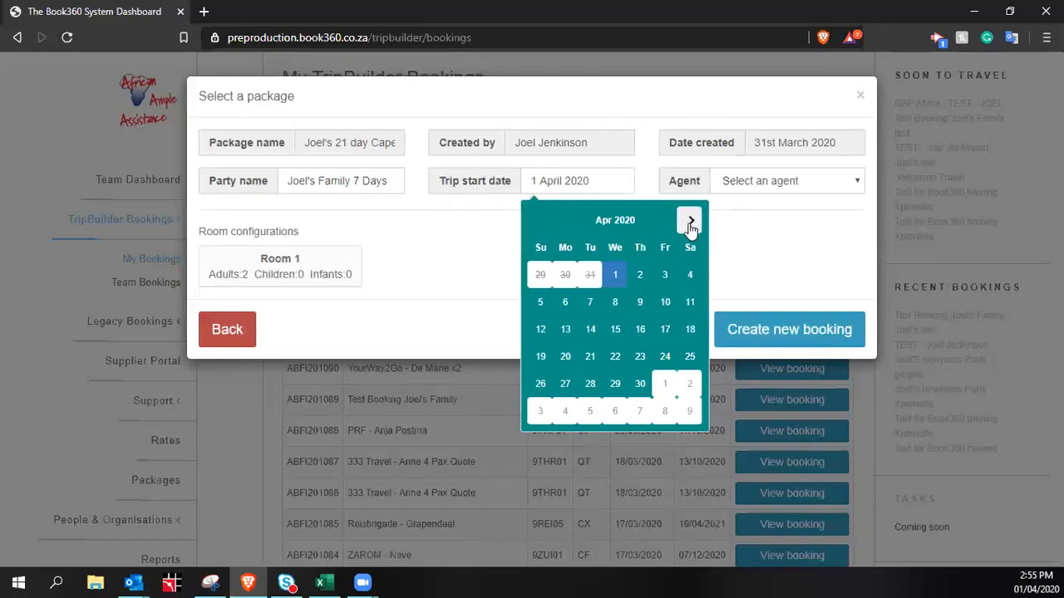
left_click(689, 223)
left_click(690, 223)
left_click(690, 223)
left_click(690, 223)
left_click(690, 222)
left_click(690, 222)
left_click(690, 223)
left_click(690, 222)
left_click(690, 223)
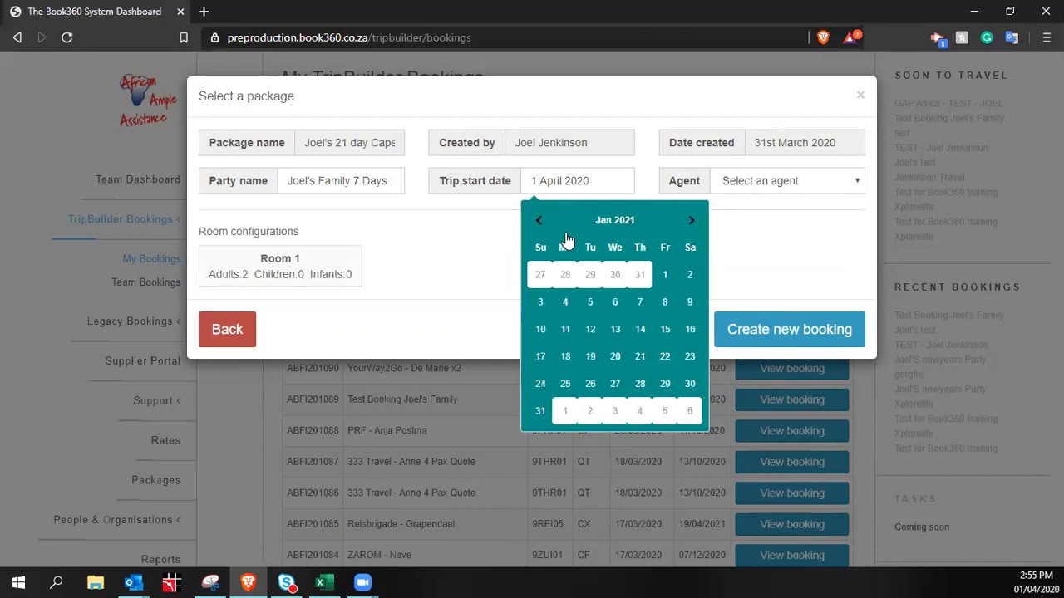
left_click(539, 221)
left_click(538, 221)
left_click(539, 221)
left_click(540, 221)
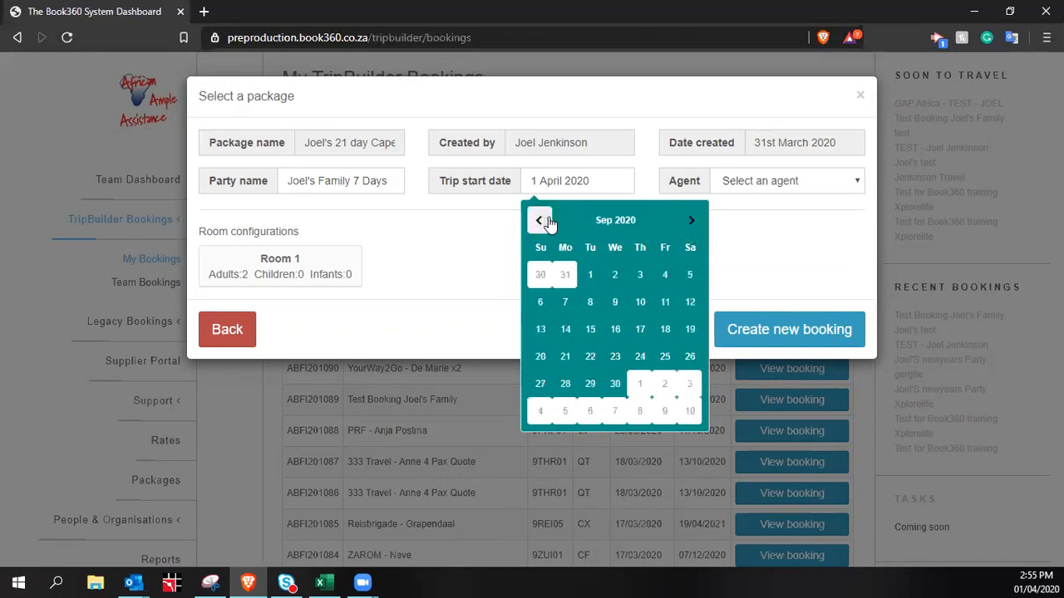
left_click(540, 221)
left_click(689, 222)
double_click(690, 221)
double_click(690, 221)
left_click(690, 221)
double_click(690, 221)
left_click(690, 221)
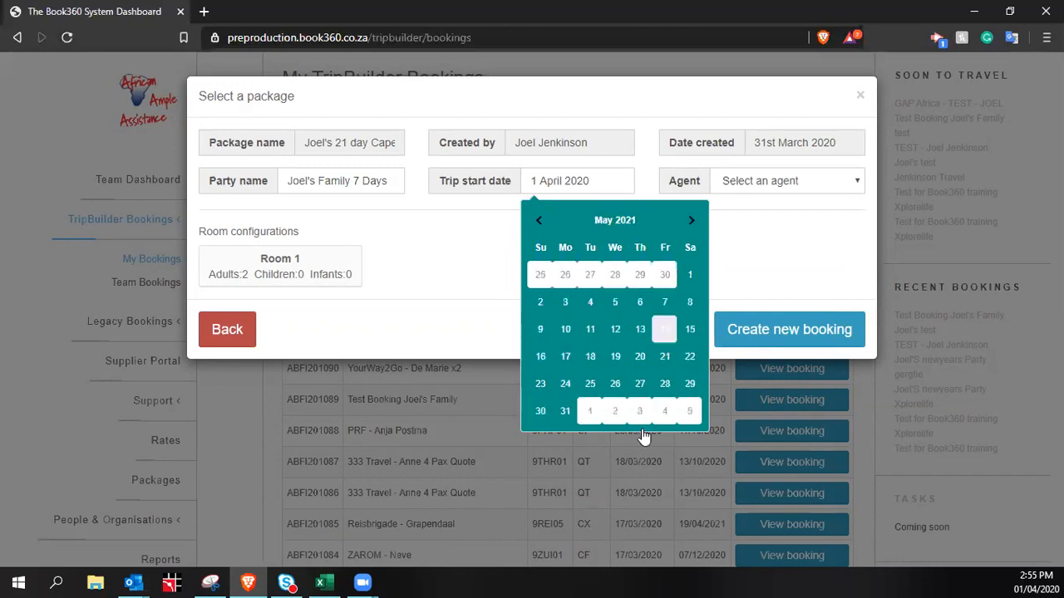
left_click(689, 275)
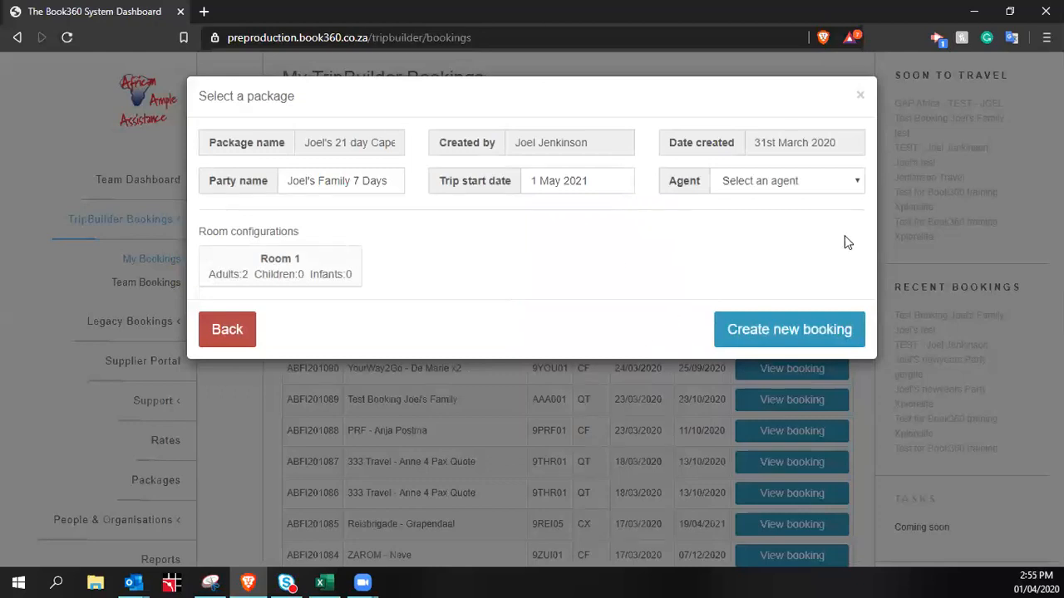
Assign ZUI001 - Riksja Zuid-Afrika as the booking agent
left_click(829, 183)
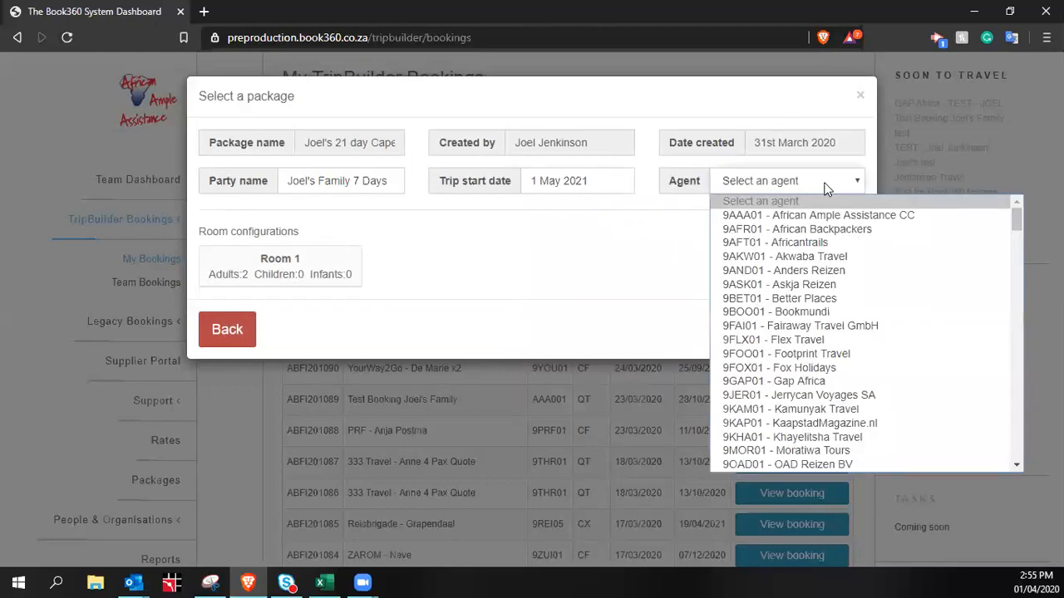
key("r")
key("i")
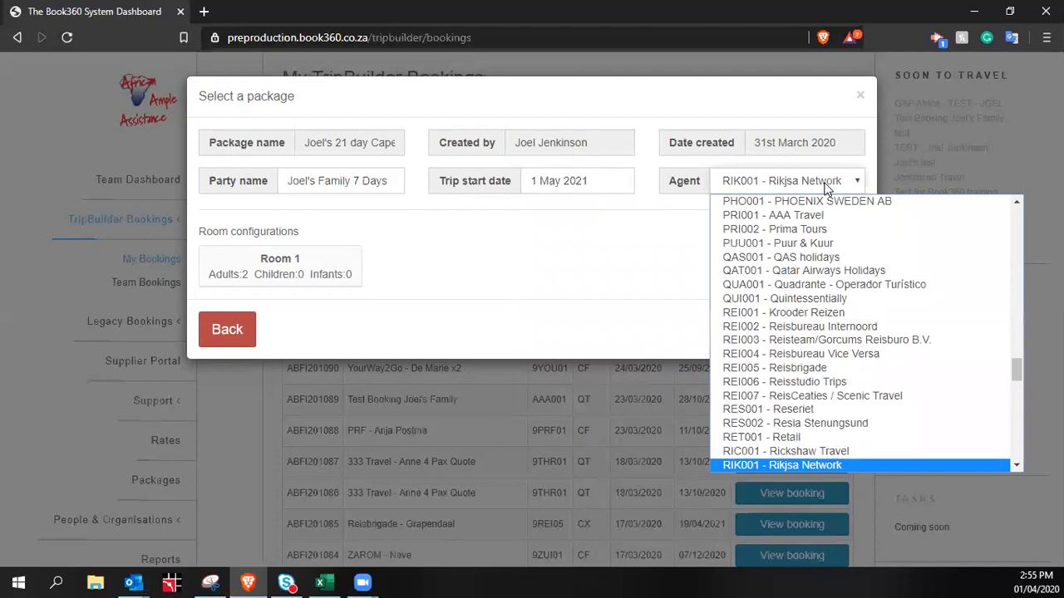
scroll(839, 308, "up", 1)
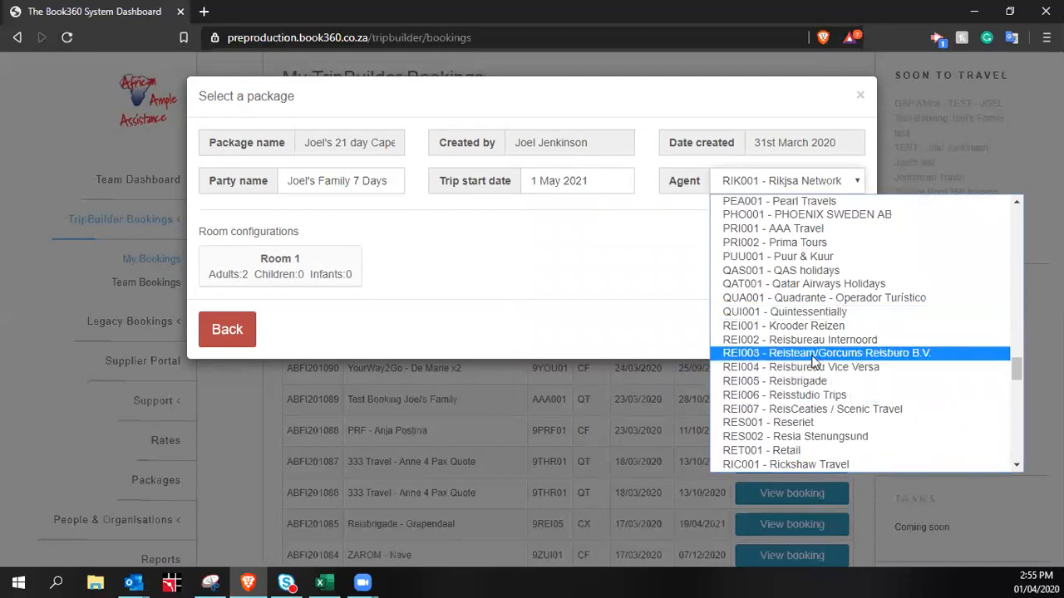
type("zu")
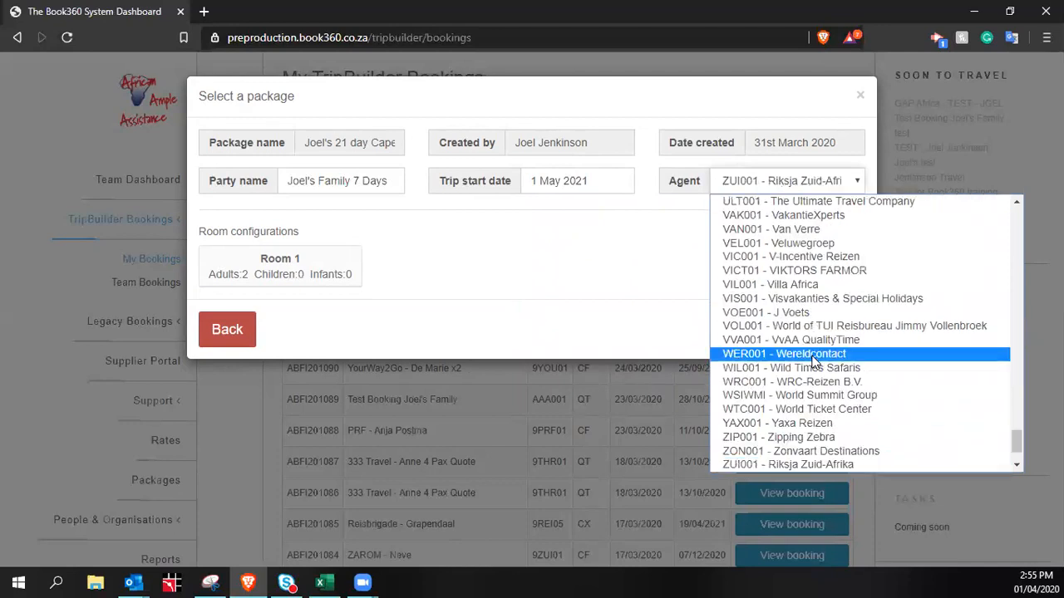
left_click(810, 463)
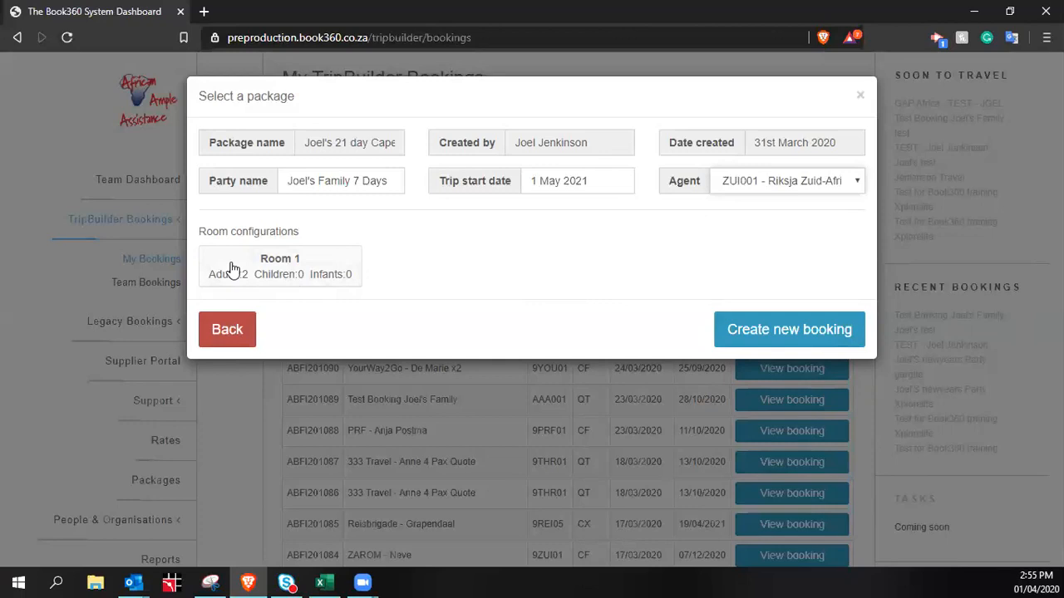
Open Room 1's details and confirm its room type as Double for two adults
left_click(285, 266)
scroll(517, 299, "down", 2)
scroll(517, 305, "up", 2)
left_click(818, 162)
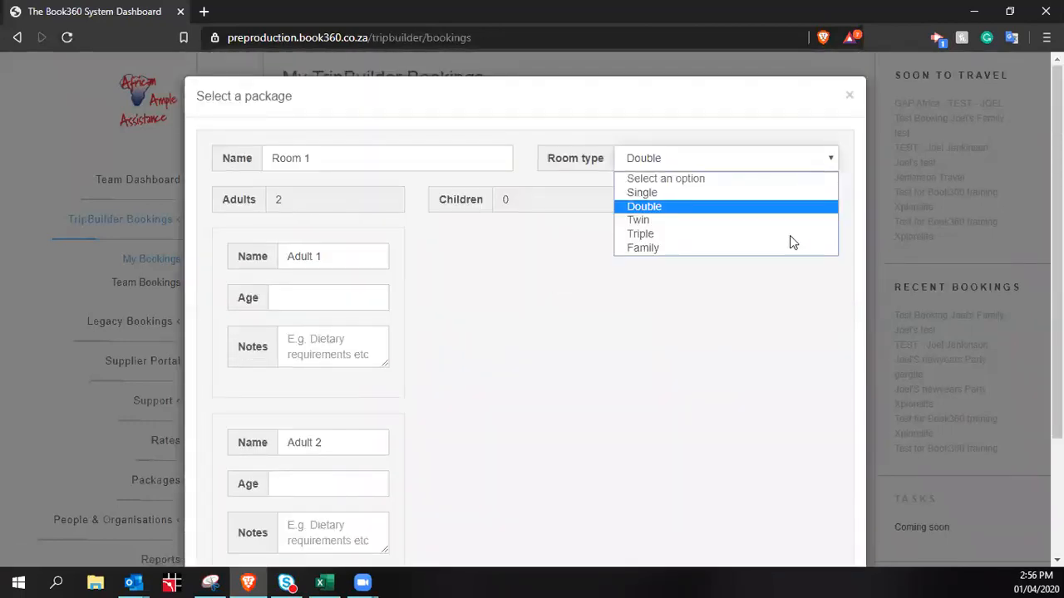
left_click(776, 206)
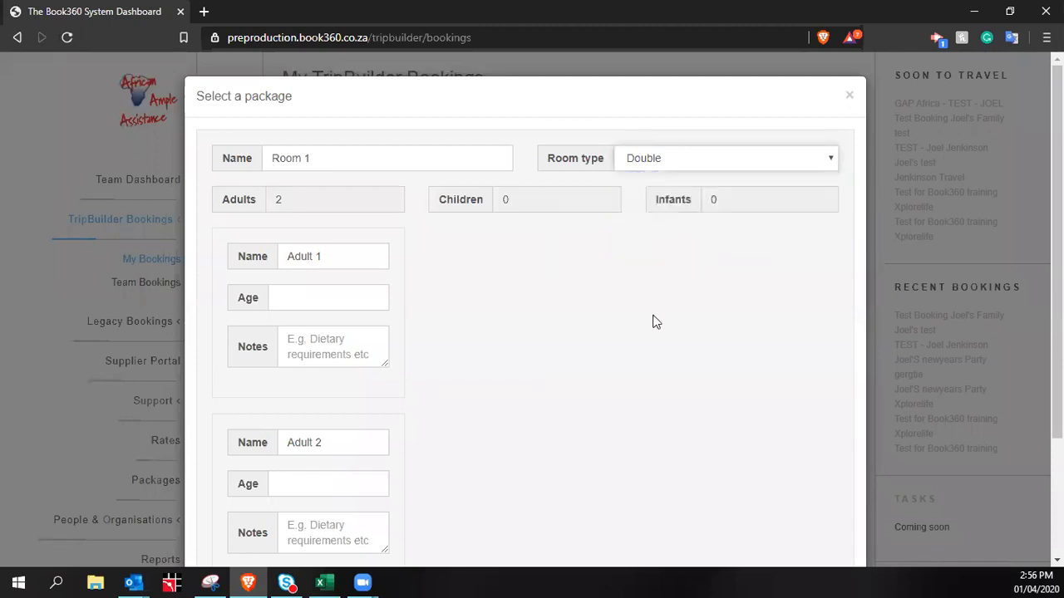
scroll(652, 322, "down", 2)
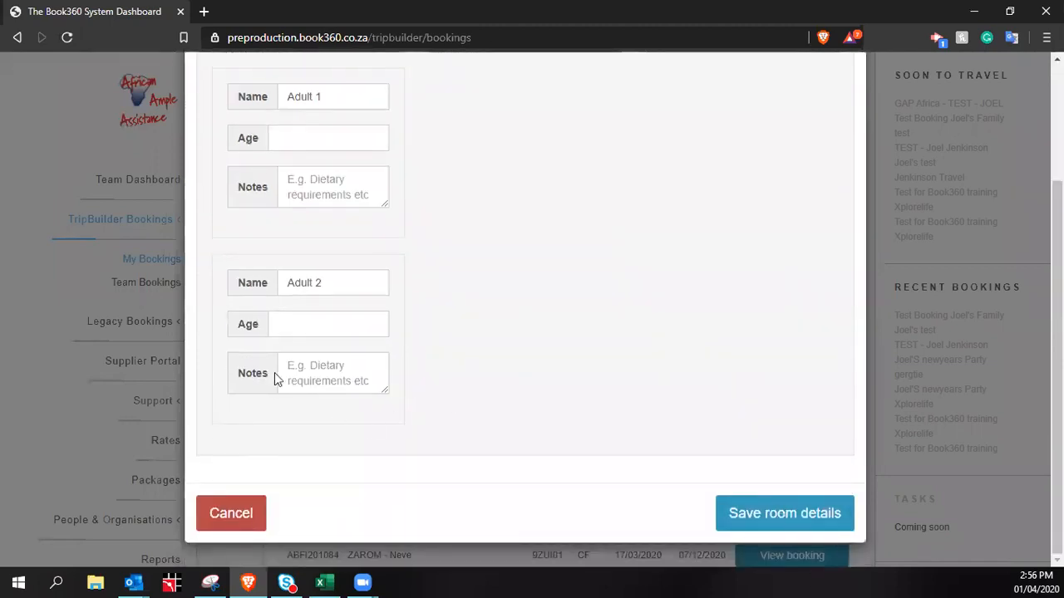
scroll(275, 376, "up", 2)
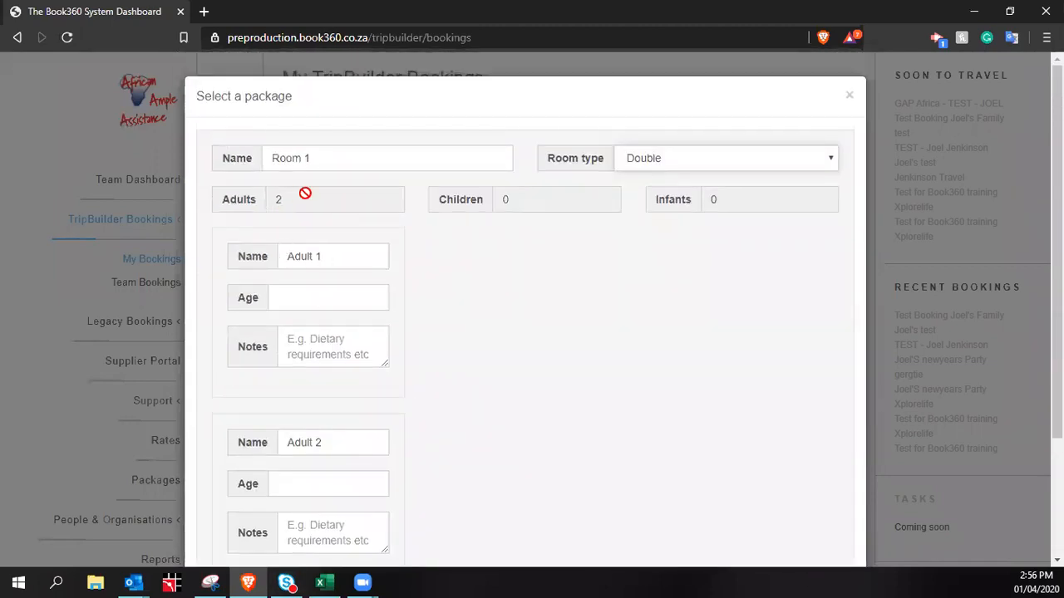
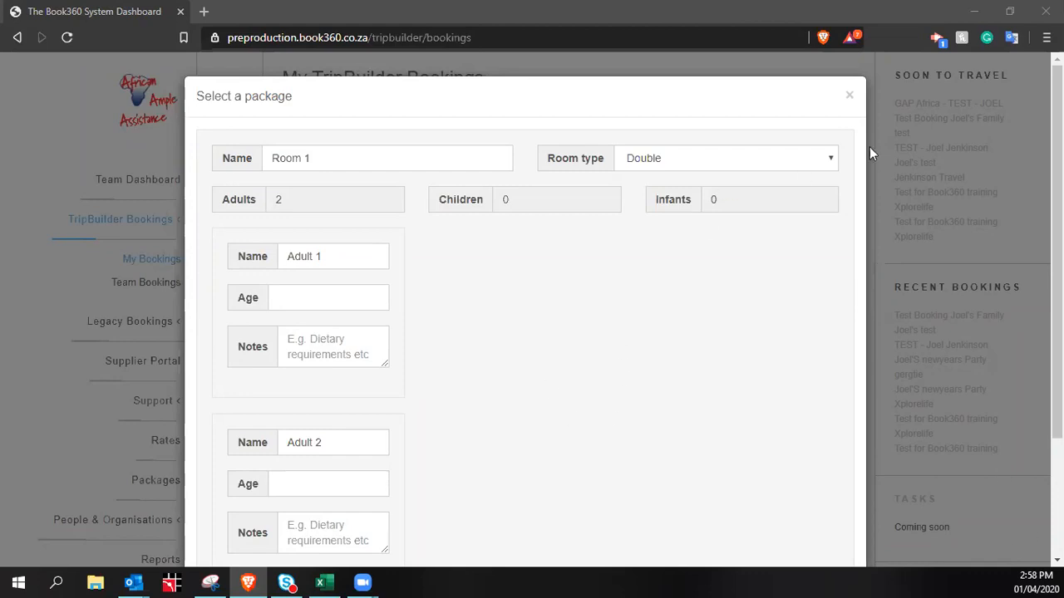
Close the package room setup window and start a new booking from a package
left_click(849, 98)
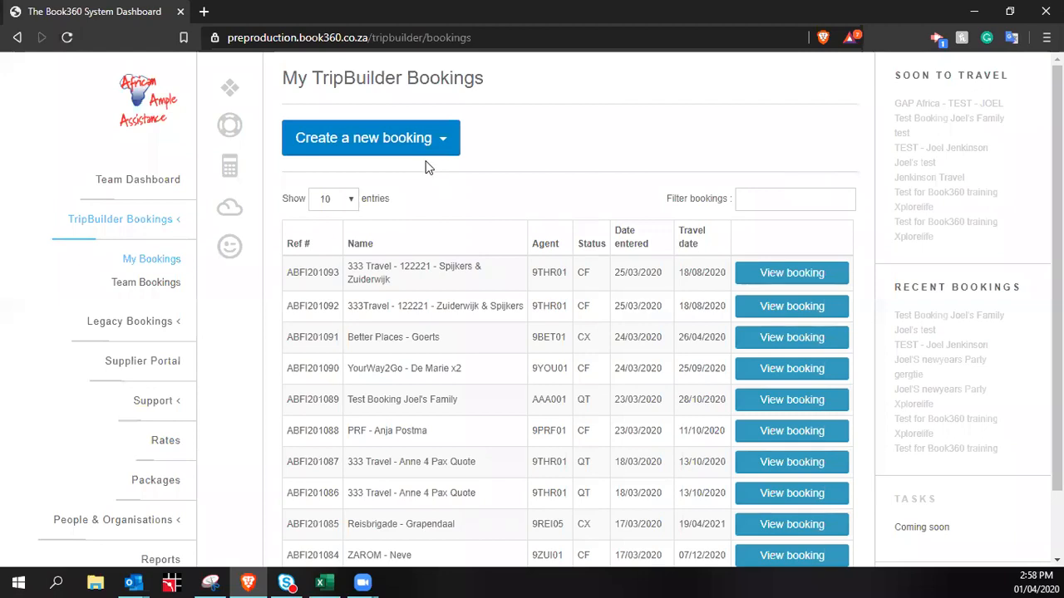
left_click(409, 147)
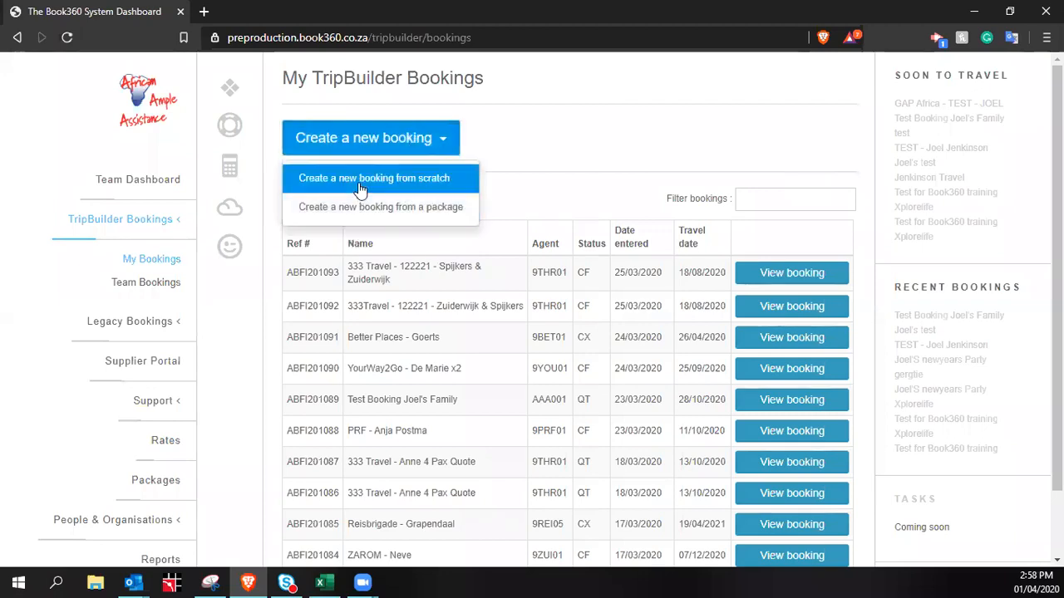
left_click(427, 212)
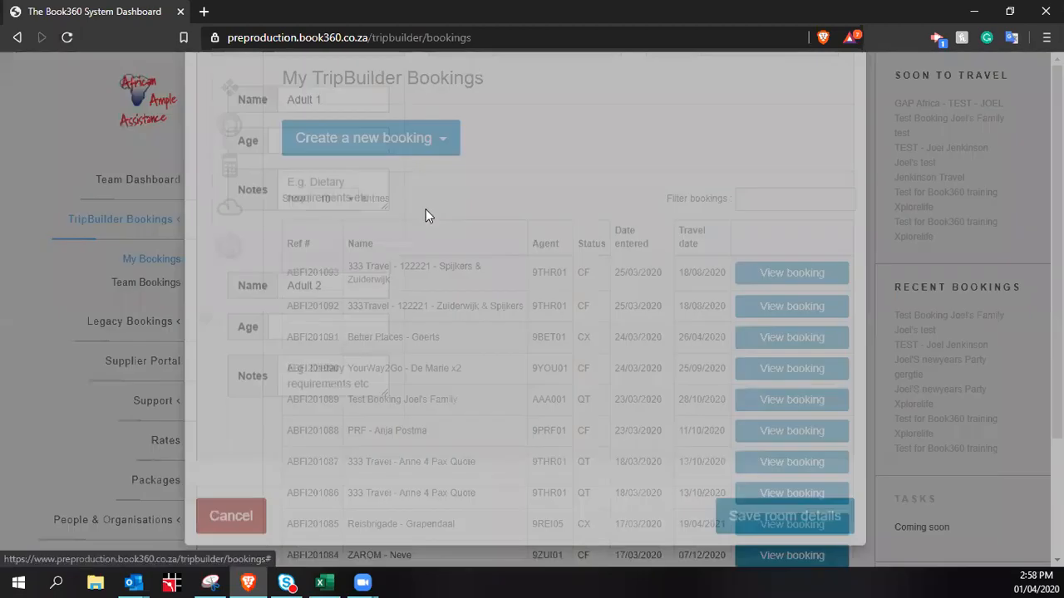
scroll(541, 197, "down", 5)
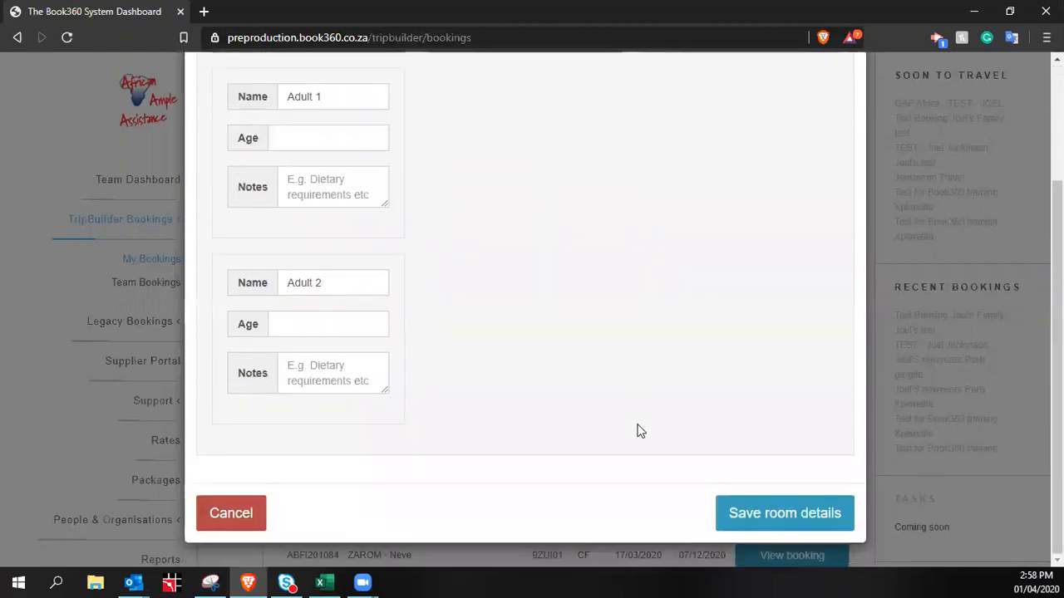
scroll(636, 430, "up", 5)
scroll(743, 371, "down", 1)
scroll(773, 440, "down", 2)
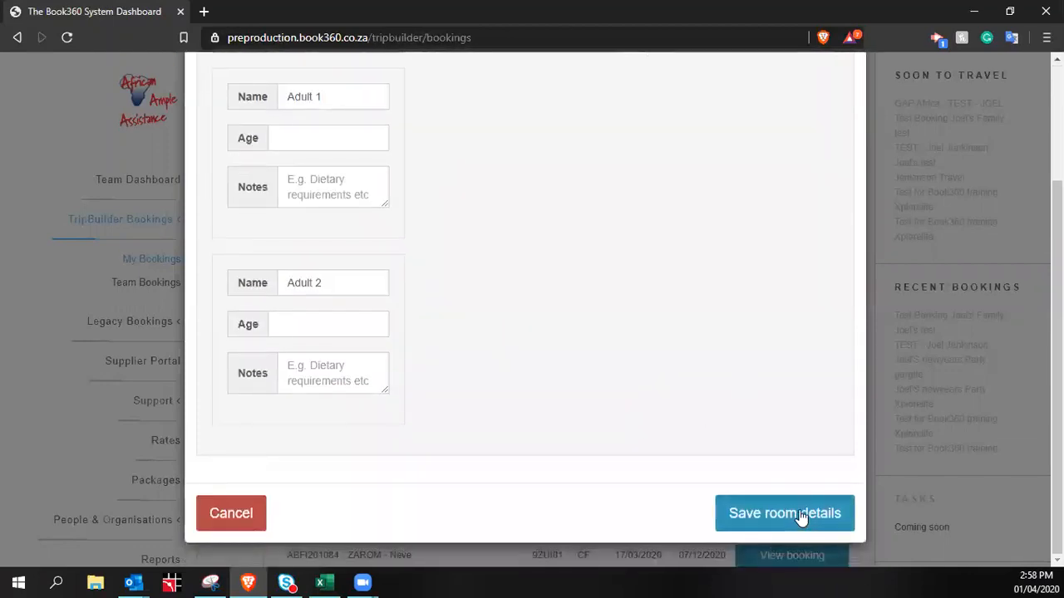
left_click(807, 512)
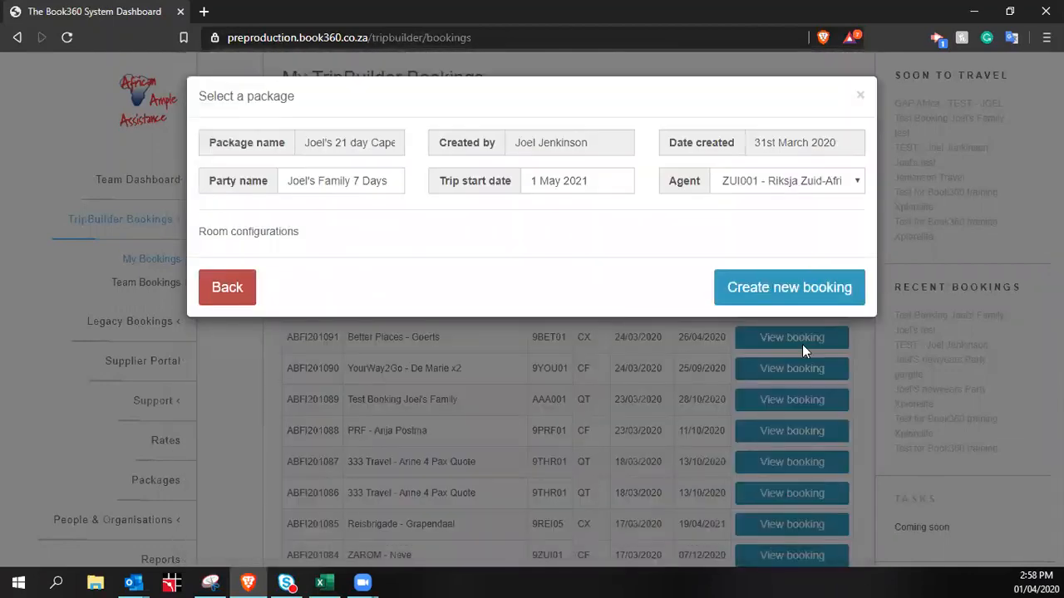
left_click(810, 280)
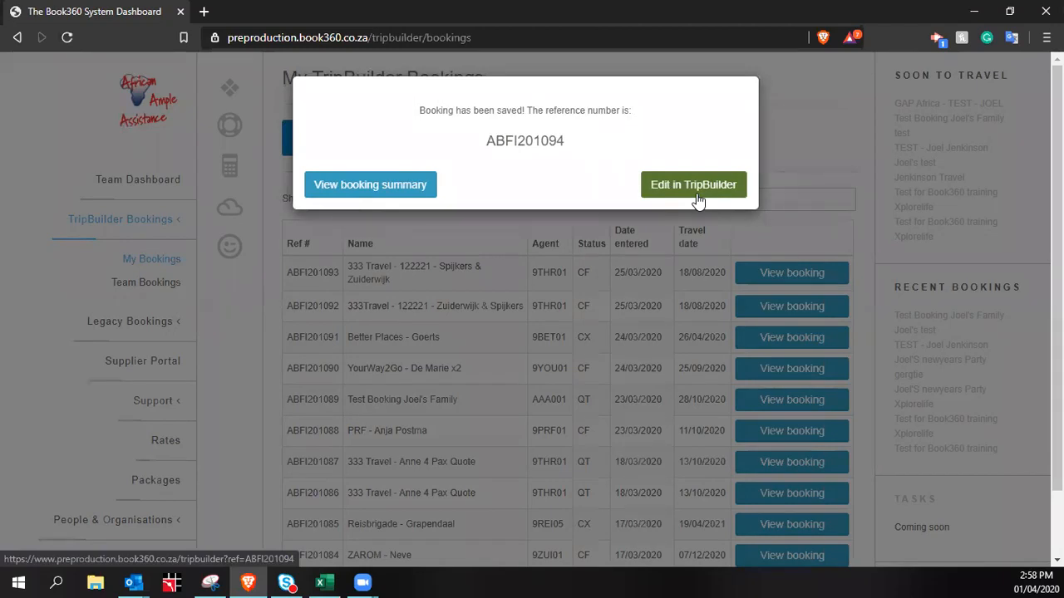
left_click(376, 191)
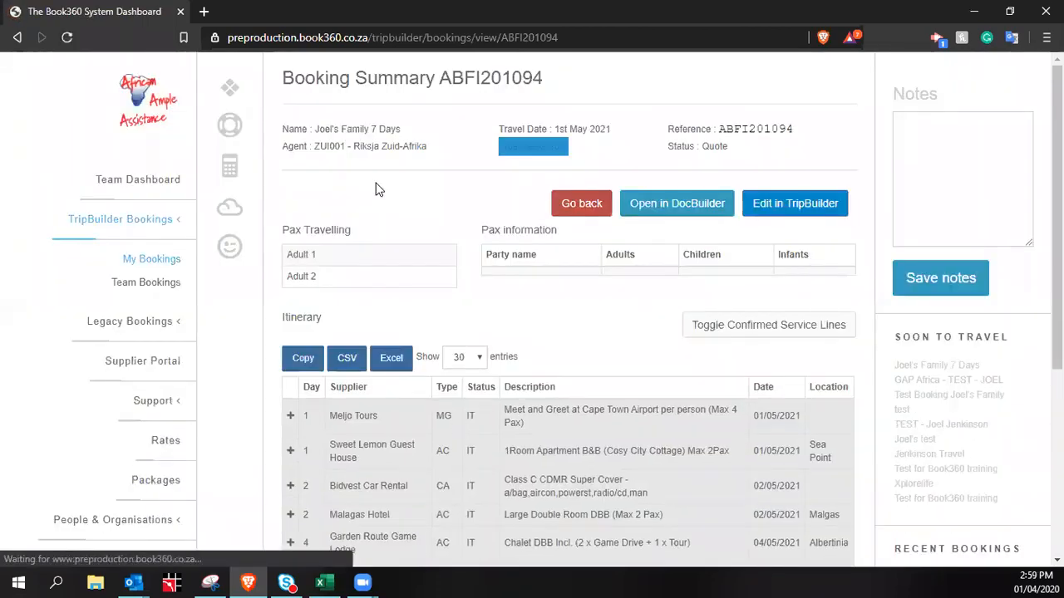
Expand the Meljo Tours meet-and-greet service and start an Outlook email to its supplier
scroll(595, 312, "down", 2)
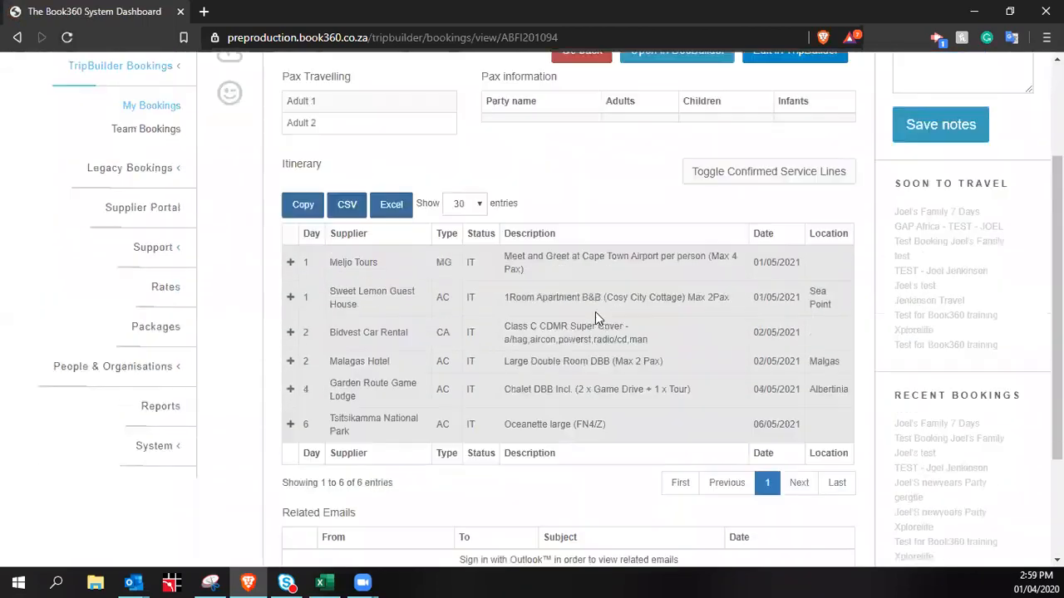
scroll(557, 312, "up", 1)
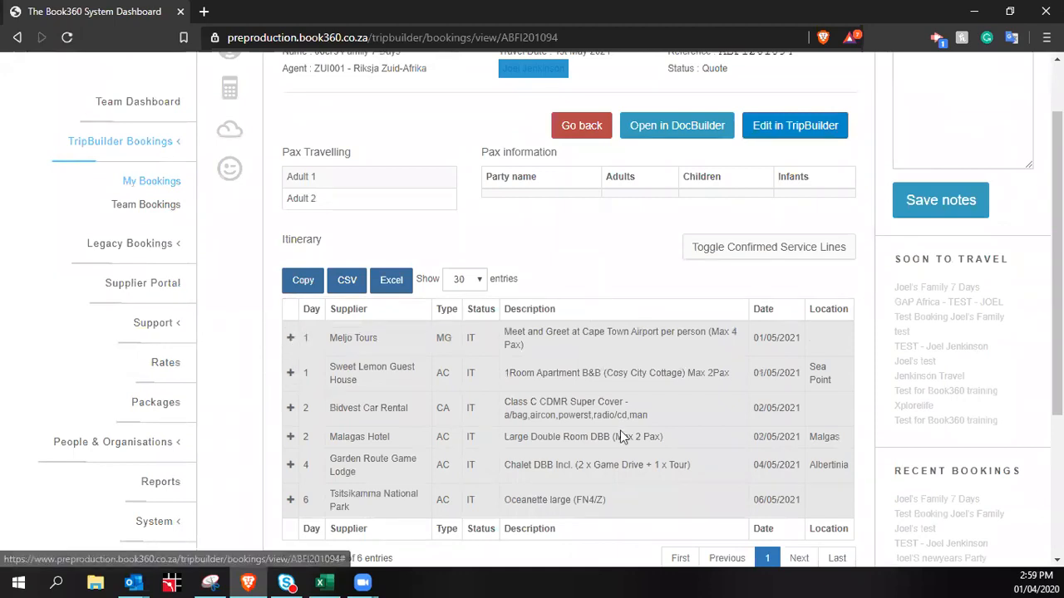
left_click(290, 337)
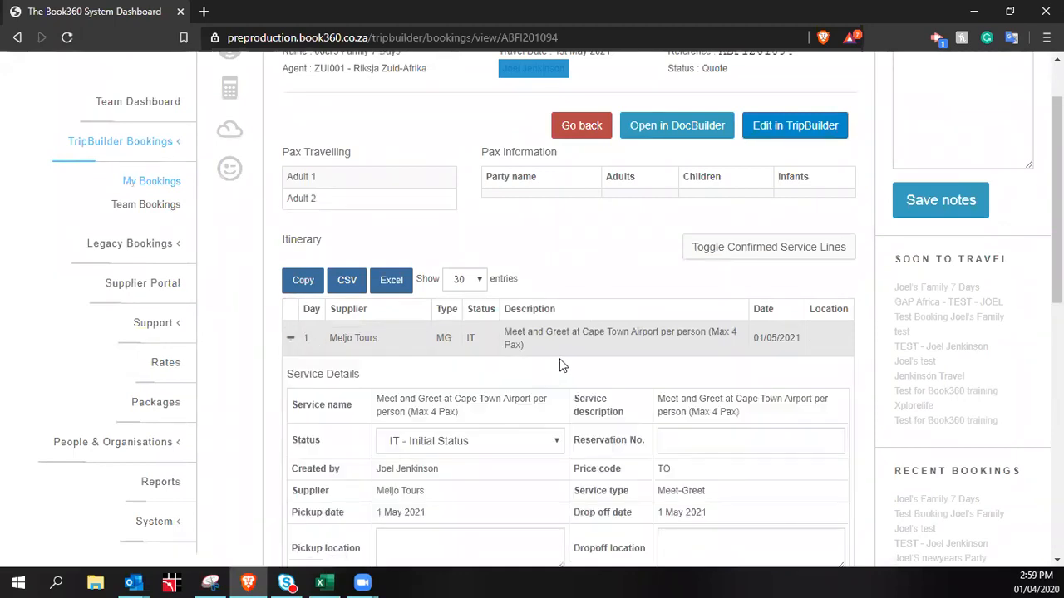
scroll(756, 348, "down", 7)
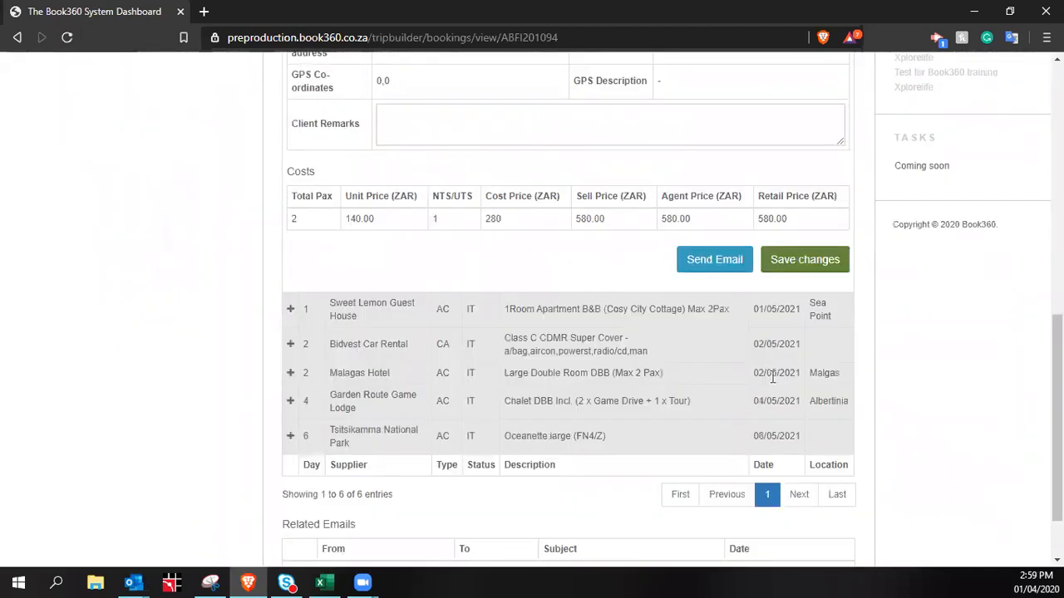
left_click(717, 260)
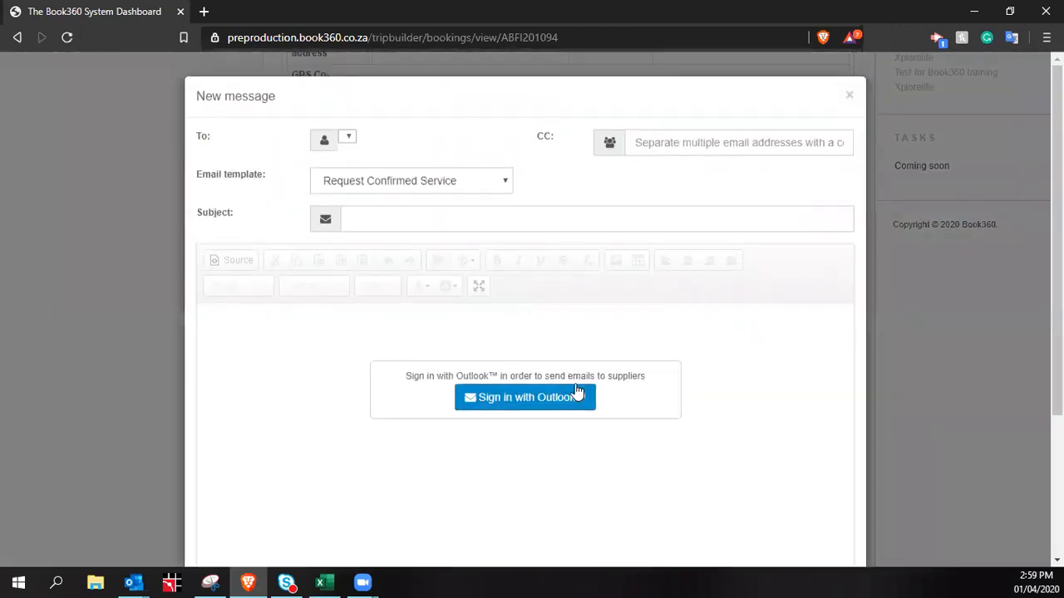
left_click(524, 406)
Pick a recipient and the Request Provisional Service template, then discard the email unsent
left_click(349, 138)
left_click(506, 177)
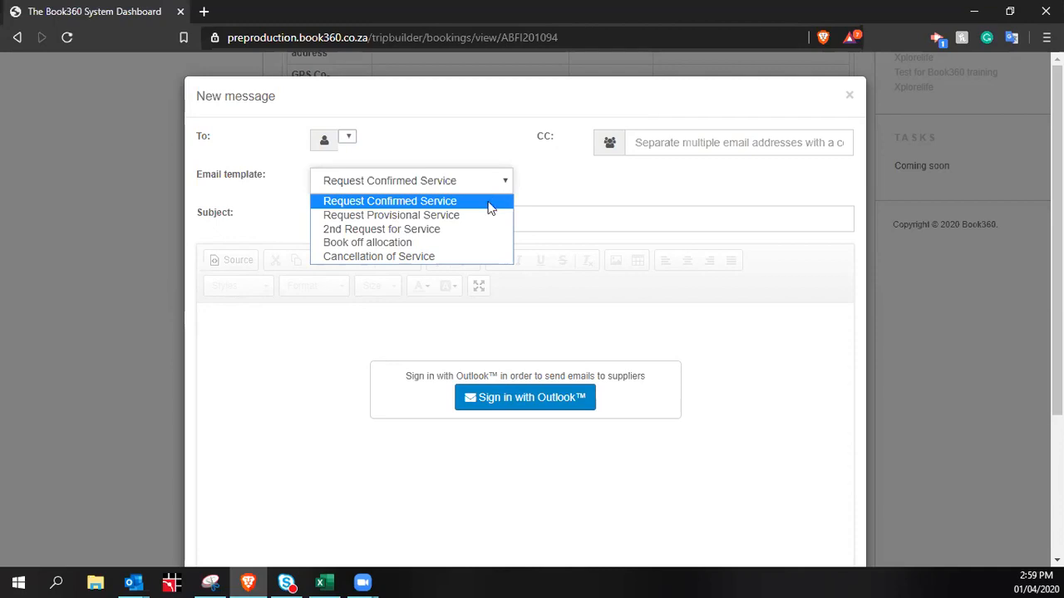
left_click(481, 215)
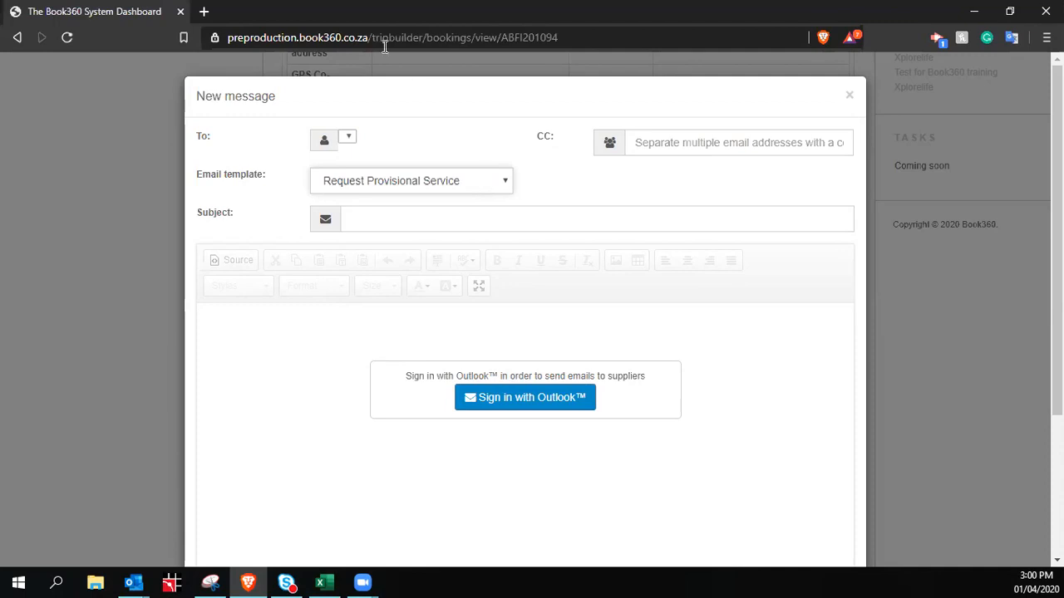
left_click(849, 97)
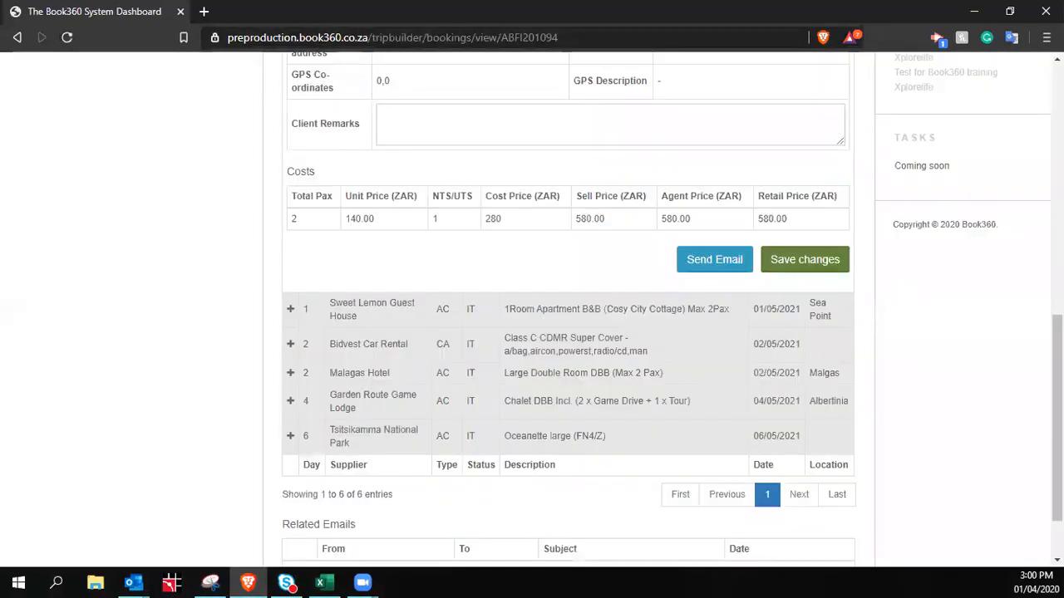
Change the Meljo Tours service status to RQ - Requested and save the service
scroll(748, 301, "up", 4)
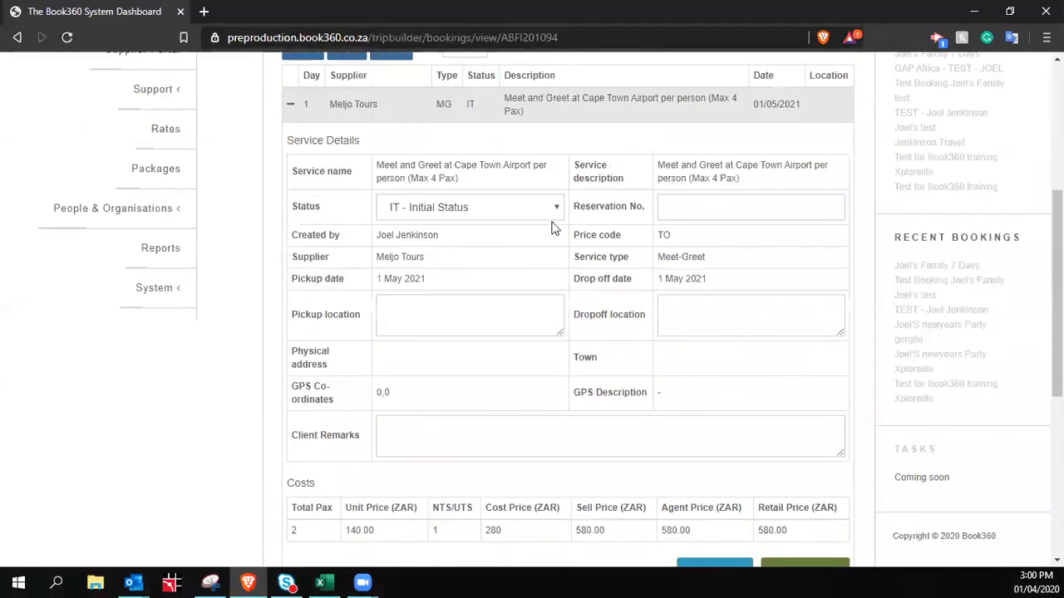
left_click(555, 213)
key("r")
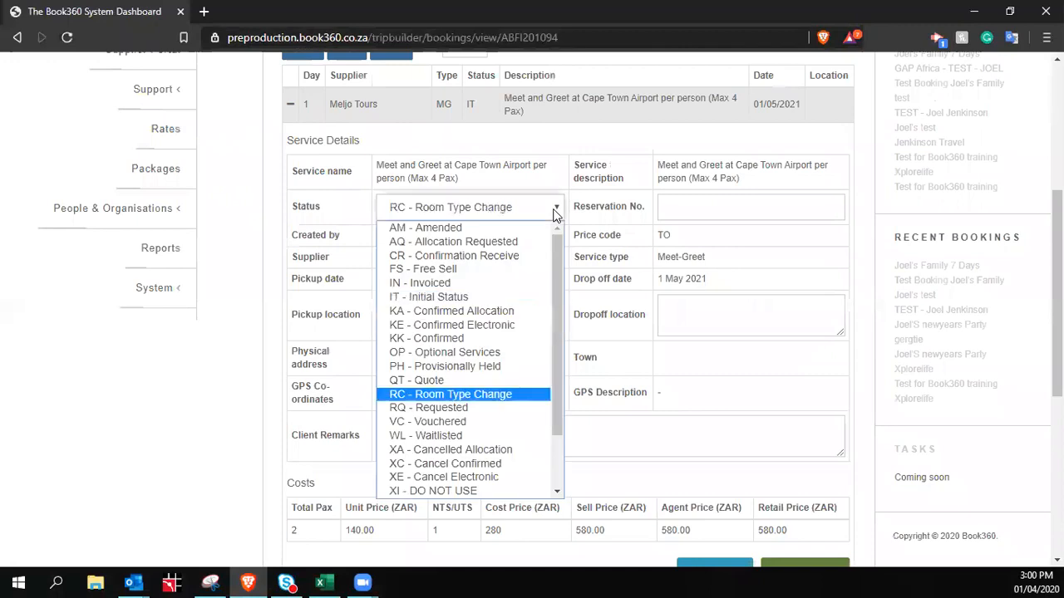
key("Down")
key("Return")
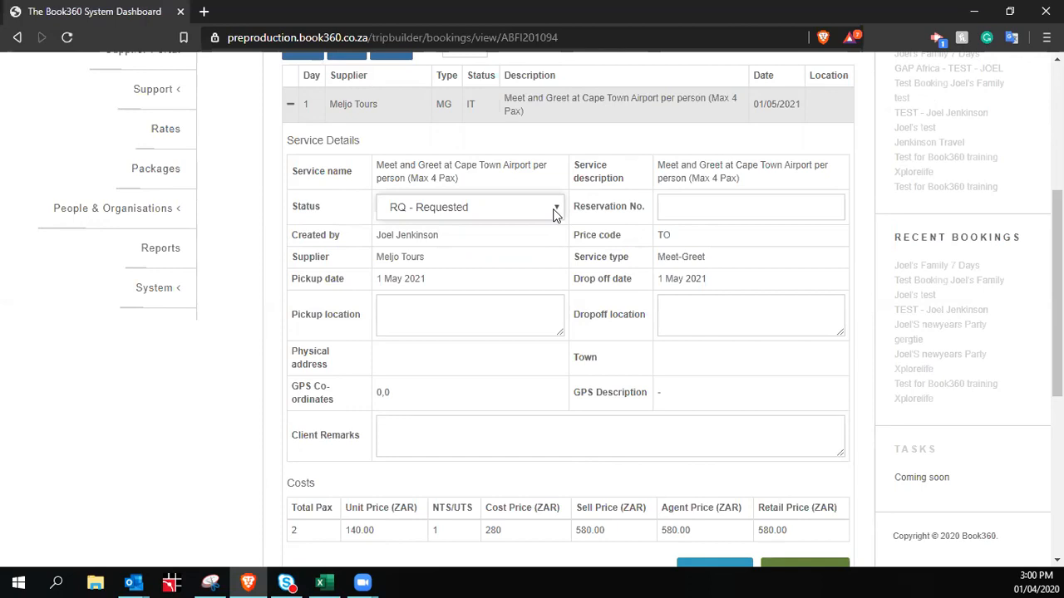
scroll(784, 484, "down", 2)
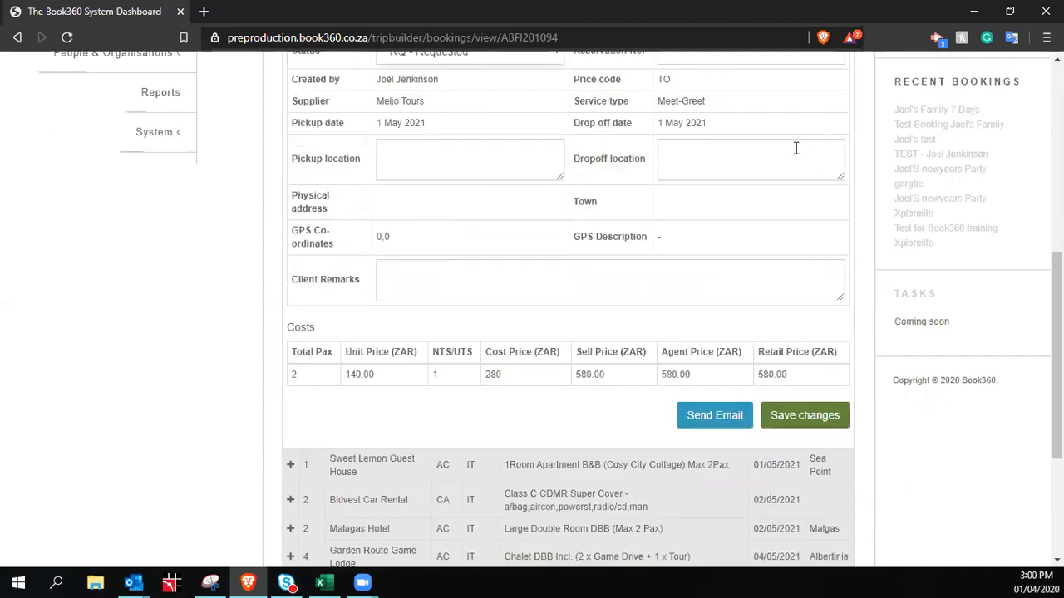
scroll(798, 226, "up", 1)
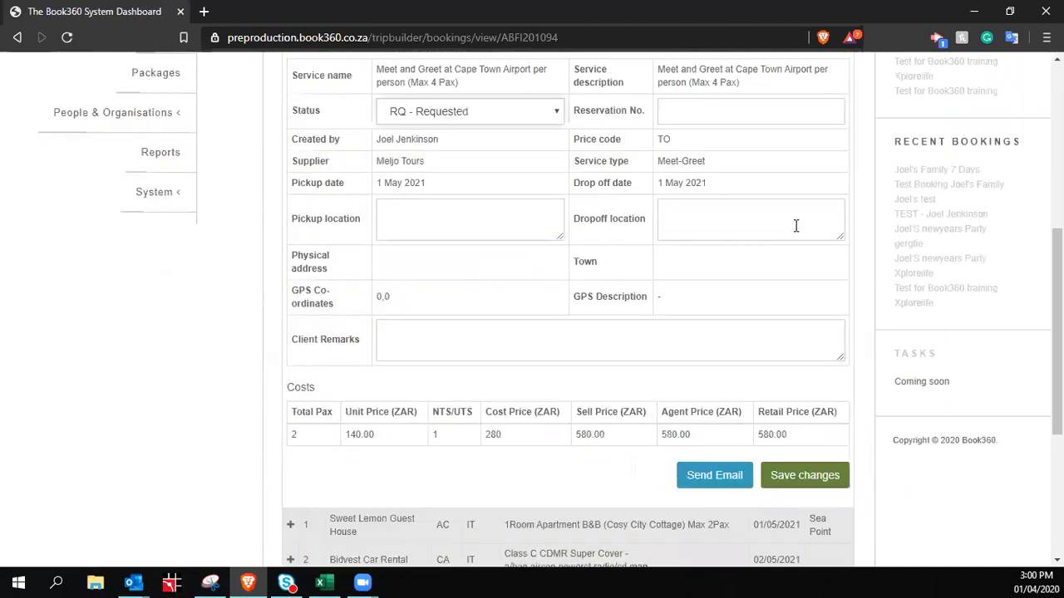
left_click(556, 127)
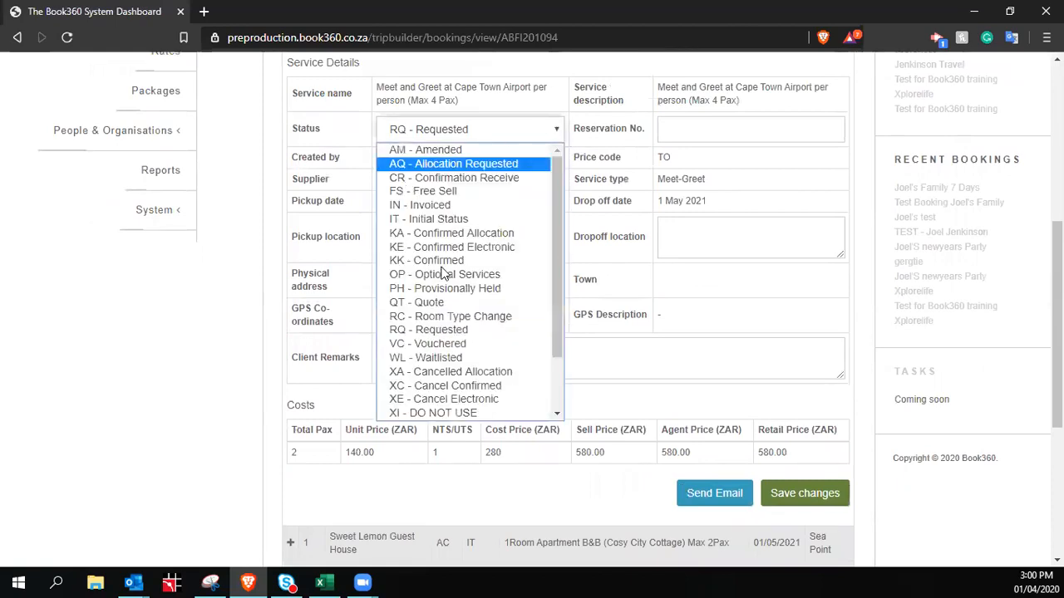
left_click(444, 331)
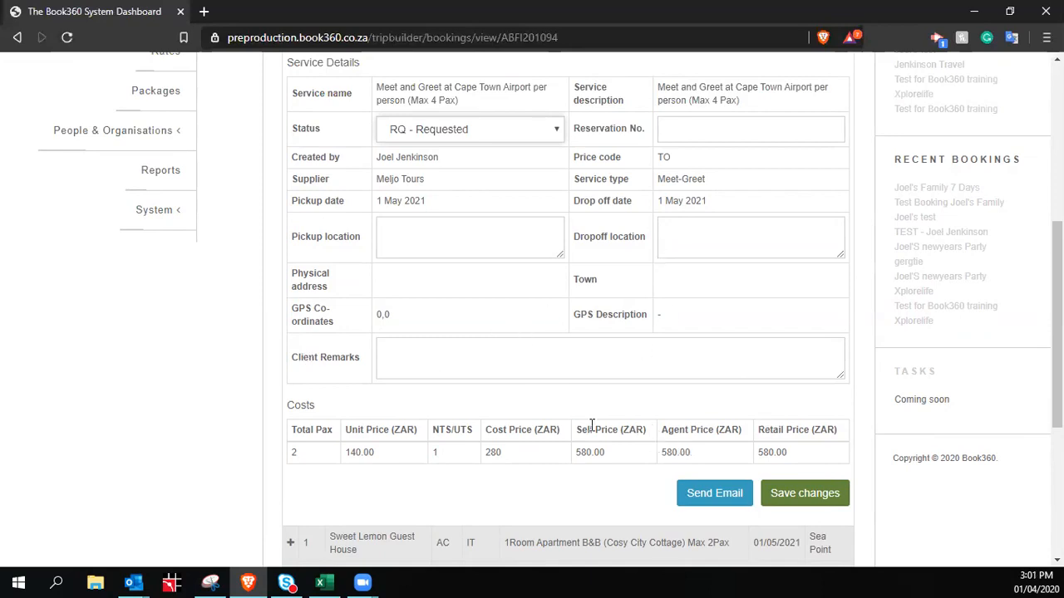
left_click(816, 499)
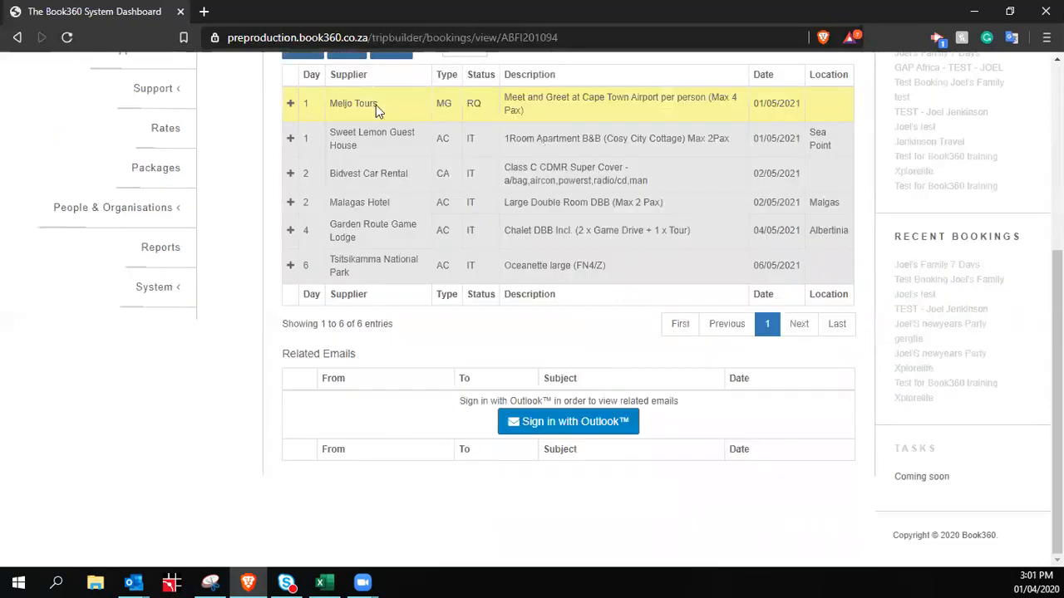
Expand the Sweet Lemon Guest House line, then the Bidvest Car Rental service details
scroll(498, 249, "up", 3)
scroll(630, 339, "down", 1)
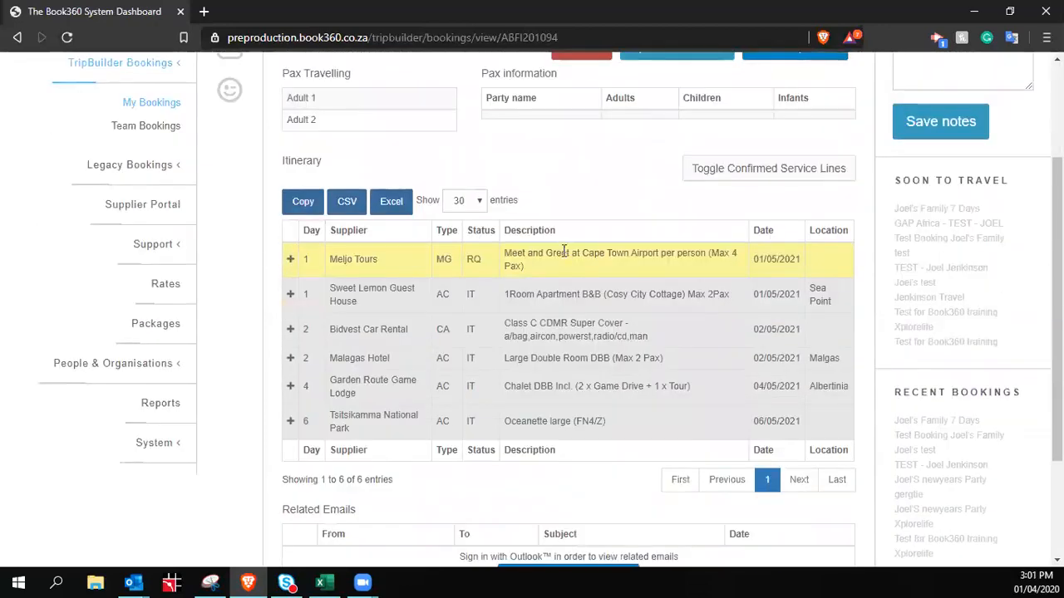
left_click(292, 300)
scroll(669, 337, "down", 5)
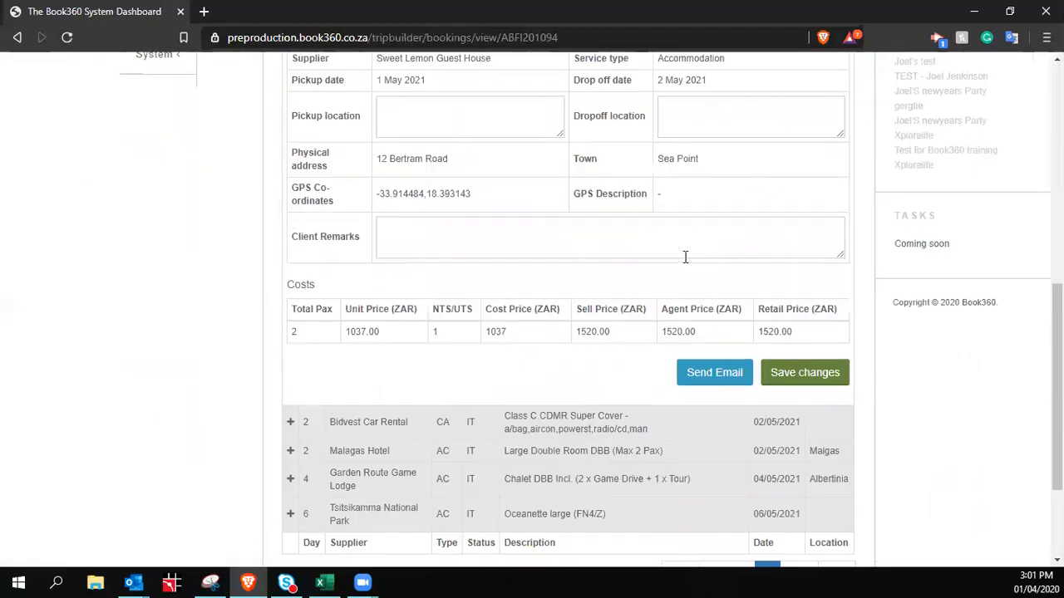
scroll(546, 454, "up", 3)
left_click(723, 240)
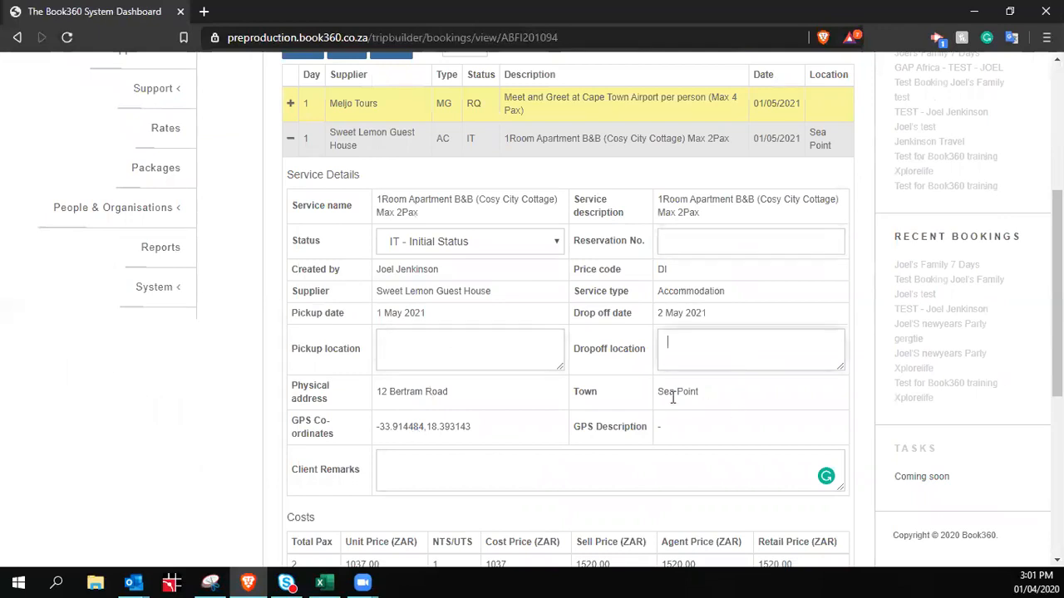
scroll(587, 346, "down", 1)
scroll(587, 345, "down", 3)
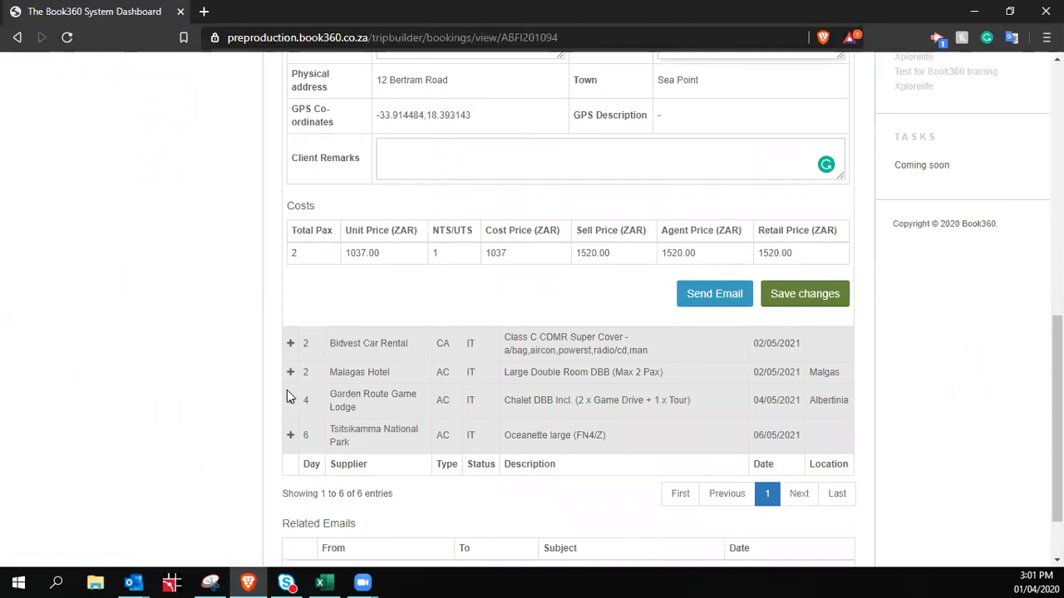
left_click(290, 344)
Collapse the Sweet Lemon Guest House service details
scroll(591, 396, "down", 4)
left_click(530, 368)
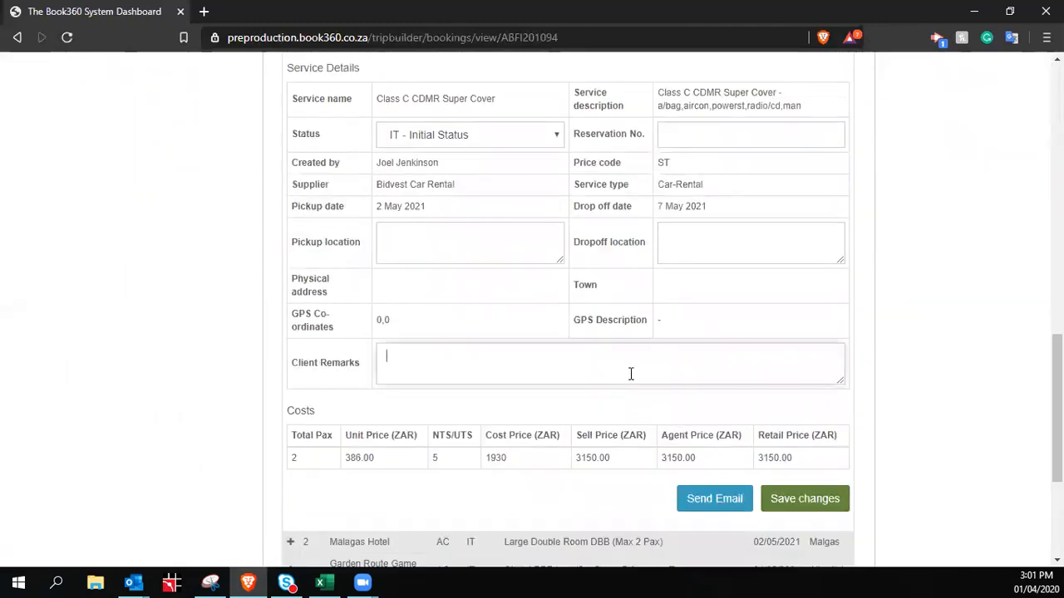
scroll(630, 377, "up", 4)
scroll(585, 429, "down", 5)
scroll(494, 413, "up", 2)
scroll(570, 454, "up", 2)
scroll(560, 449, "down", 4)
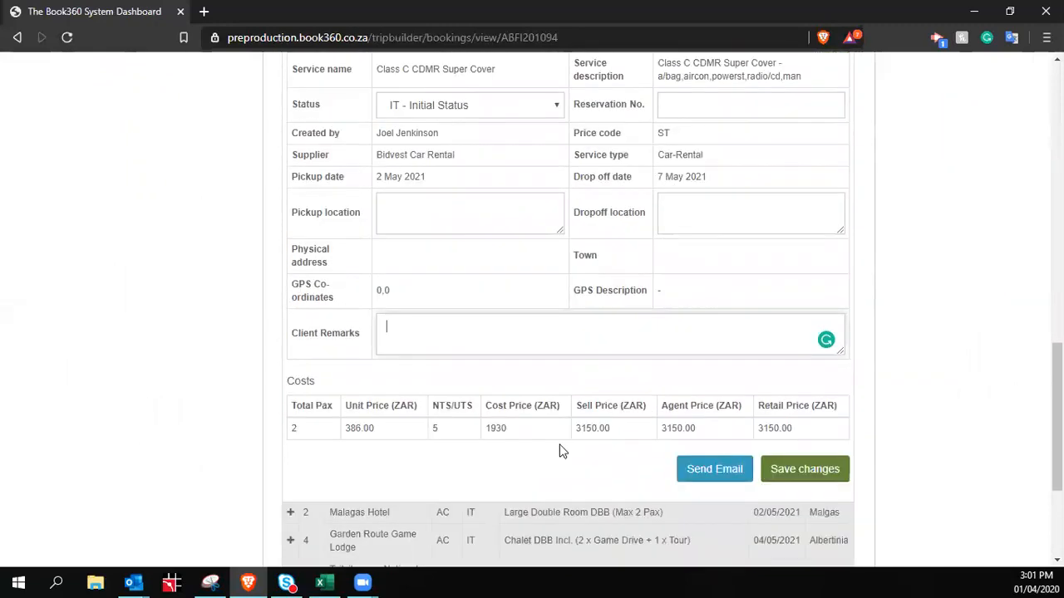
scroll(524, 409, "up", 10)
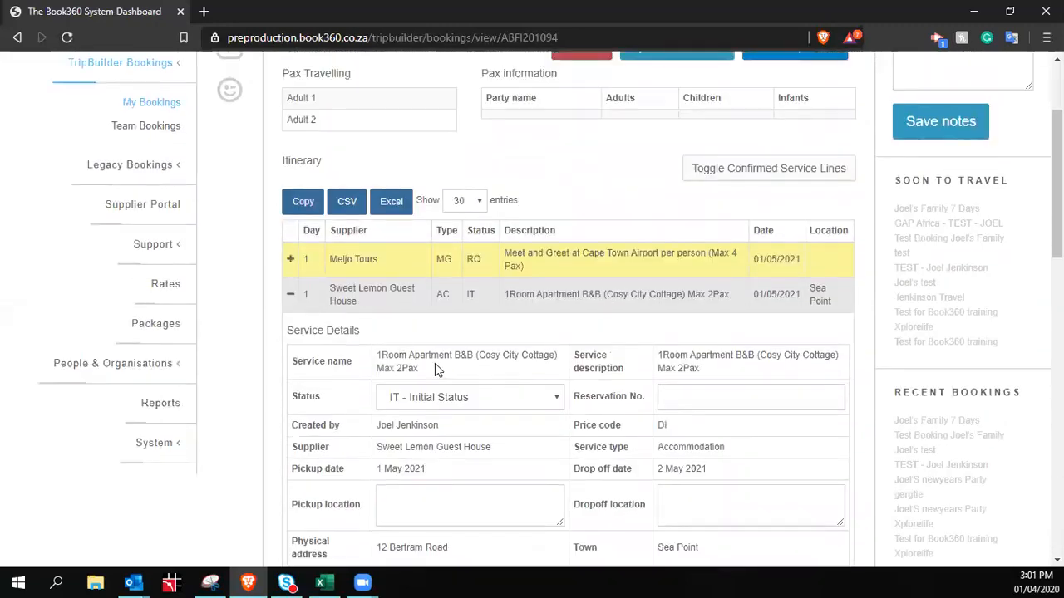
left_click(291, 297)
scroll(415, 311, "down", 2)
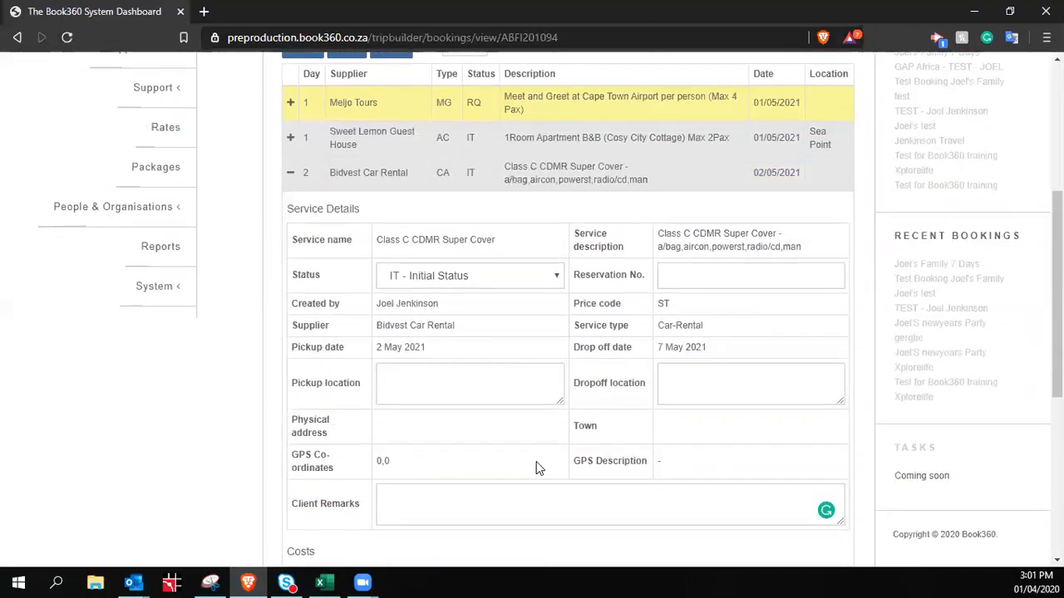
scroll(657, 340, "down", 2)
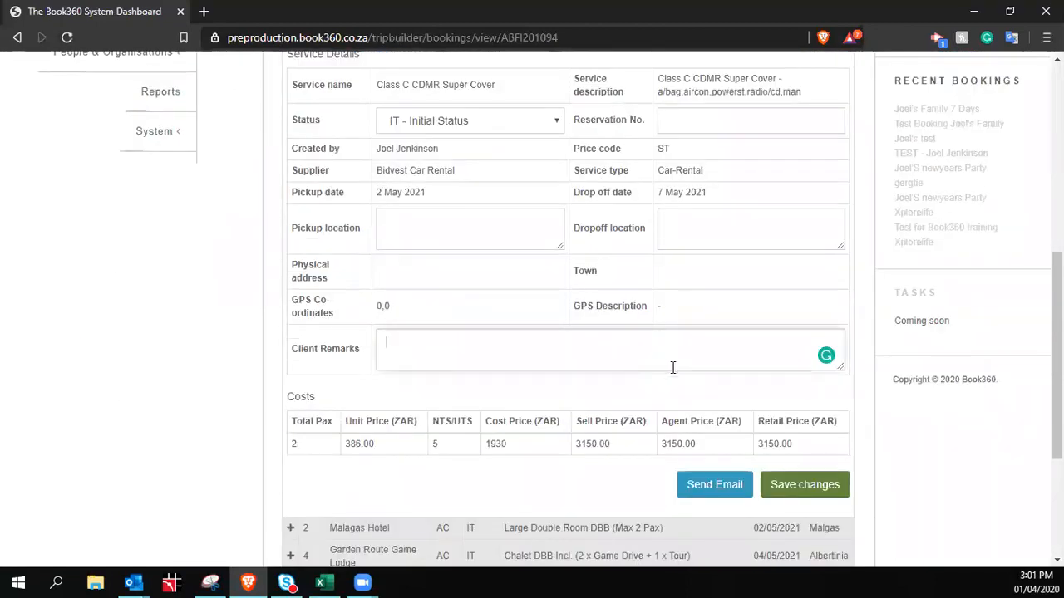
Enter reservation number #123456 for Bidvest Car Rental and collapse it, saving the change
left_click(589, 355)
scroll(501, 371, "up", 1)
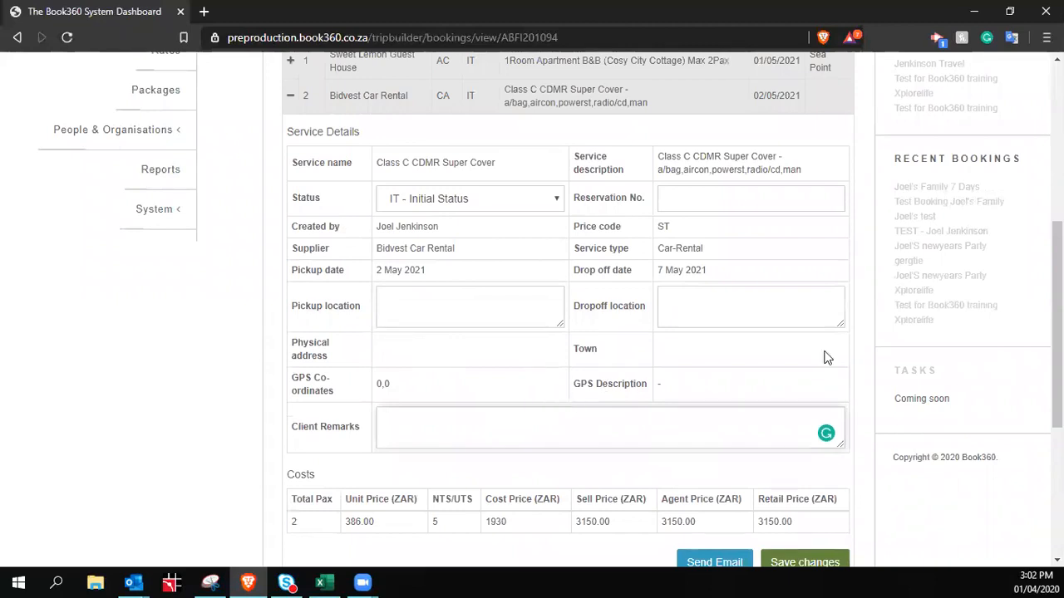
left_click(685, 196)
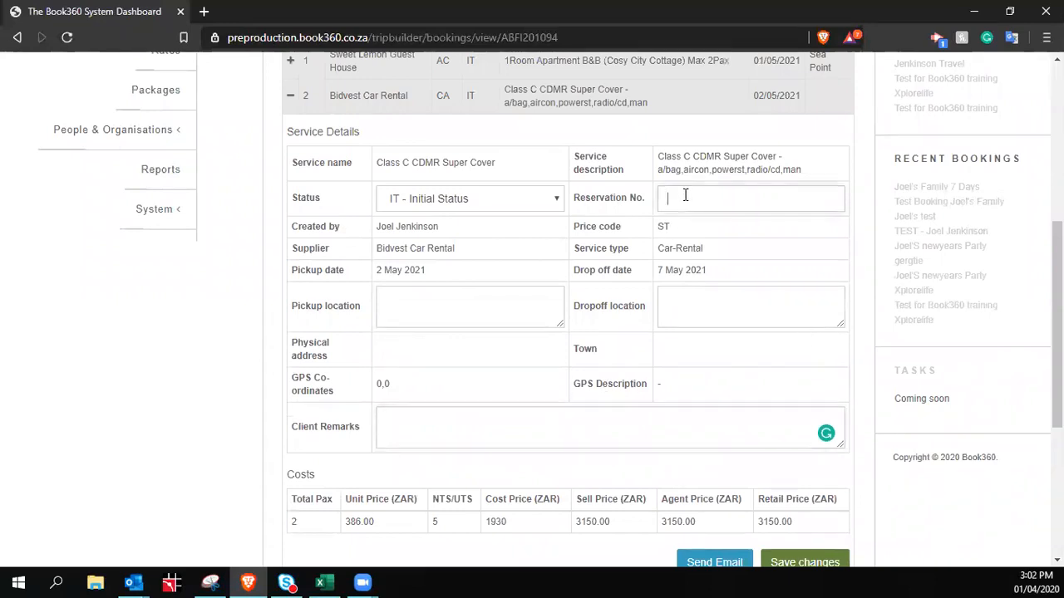
type("#123456")
scroll(788, 187, "down", 4)
scroll(810, 291, "up", 5)
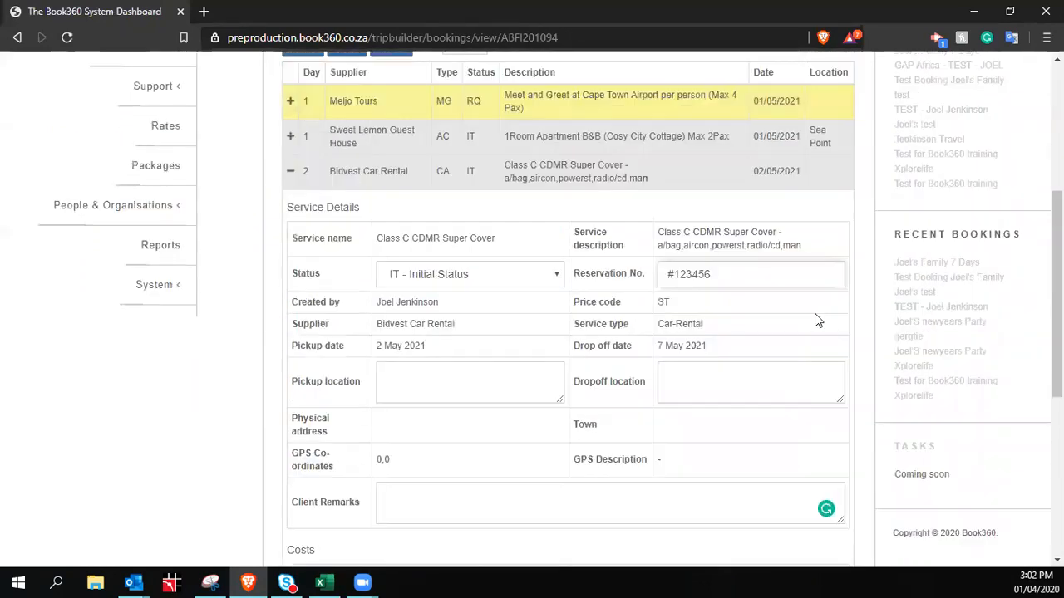
scroll(814, 316, "down", 5)
scroll(748, 245, "up", 5)
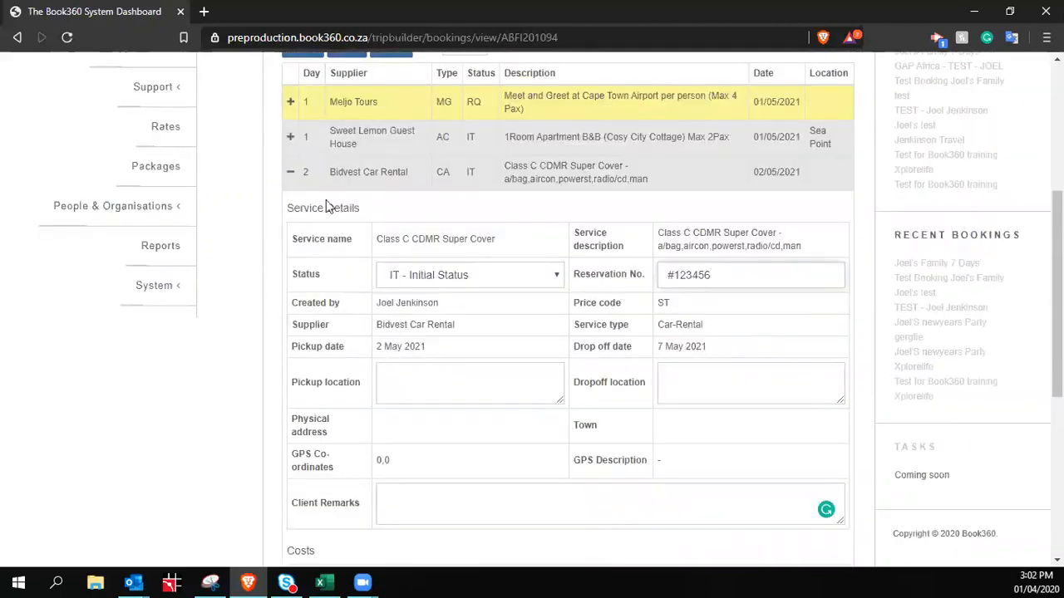
left_click(451, 181)
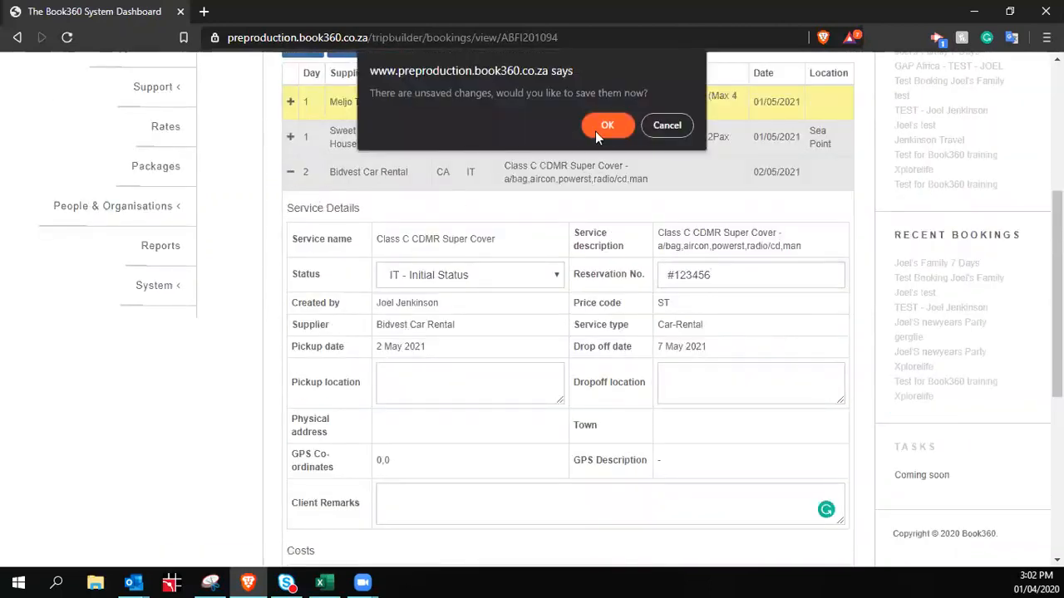
left_click(668, 125)
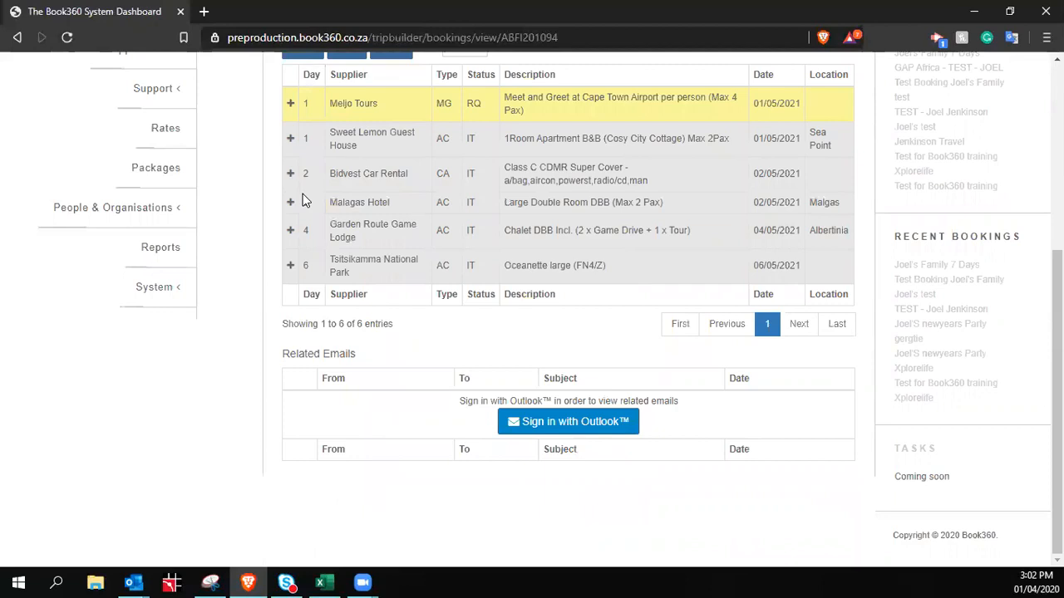
scroll(596, 304, "up", 5)
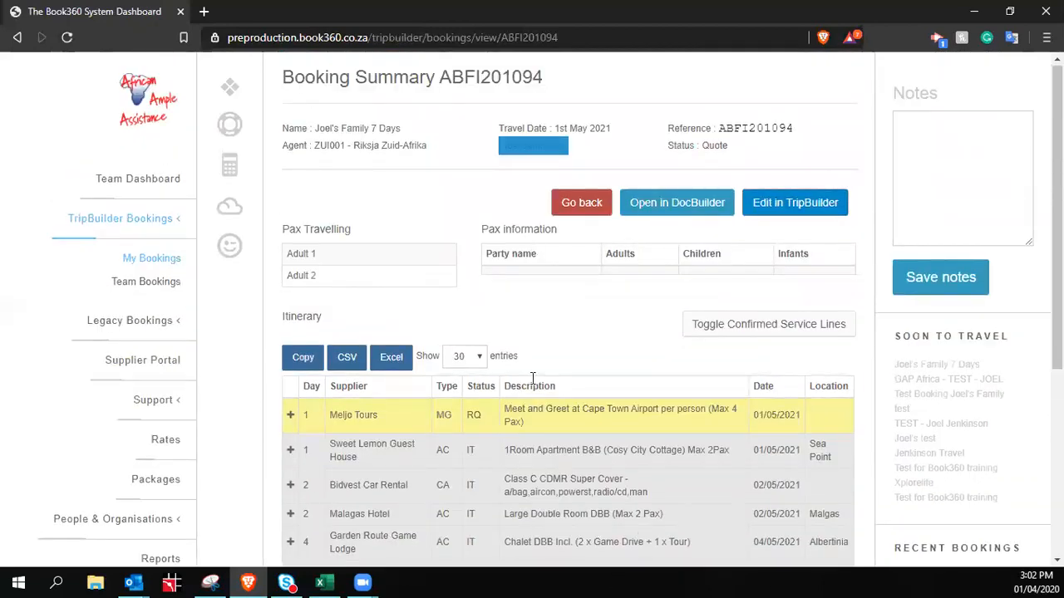
left_click_drag(286, 83, 436, 79)
scroll(637, 240, "down", 4)
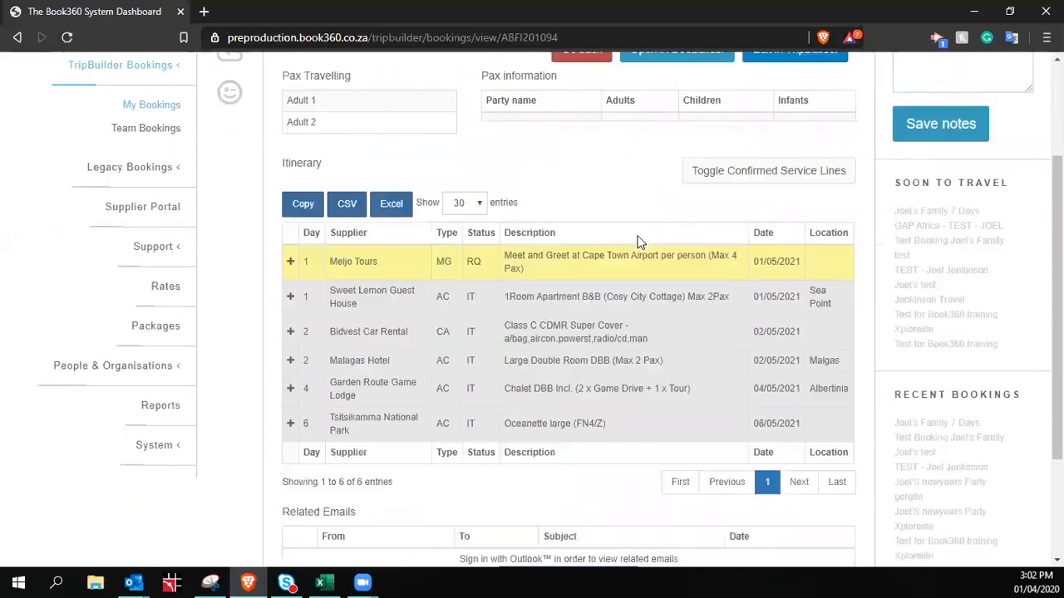
scroll(641, 256, "up", 2)
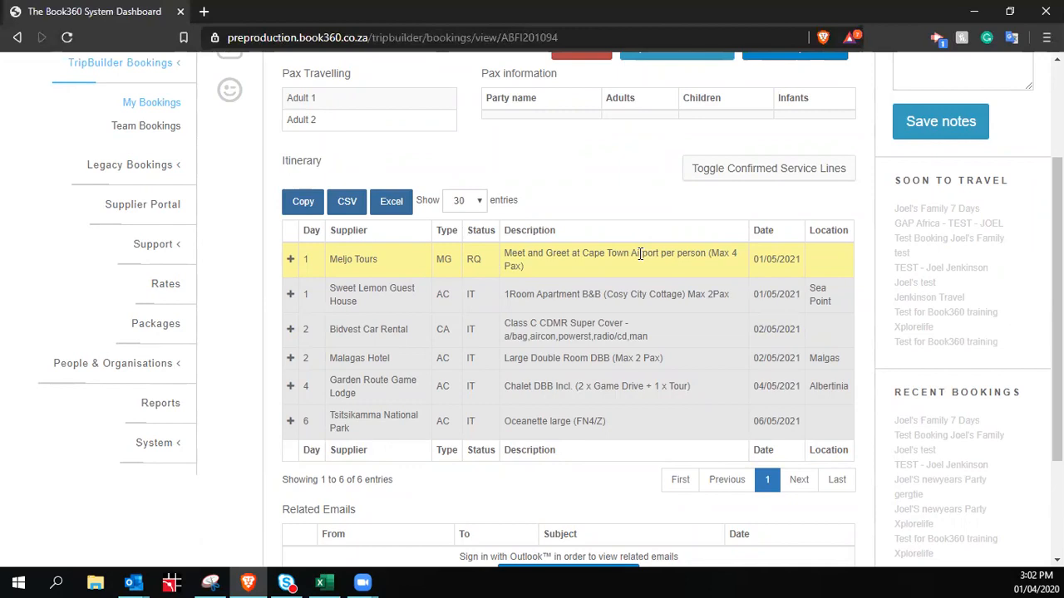
scroll(629, 291, "down", 2)
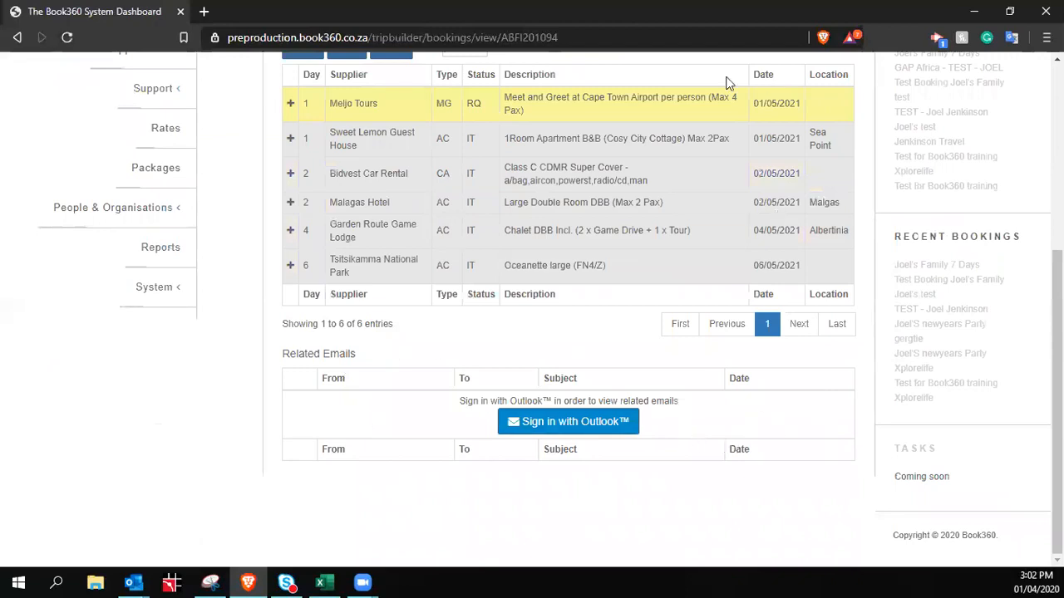
scroll(582, 66, "up", 1)
left_click_drag(578, 37, 524, 37)
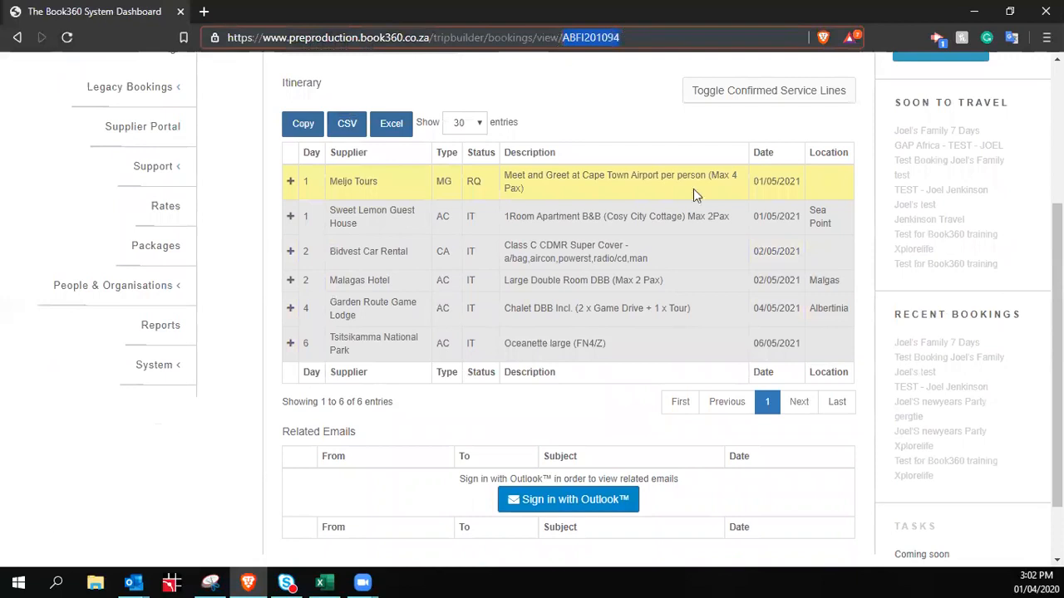
scroll(731, 499, "down", 1)
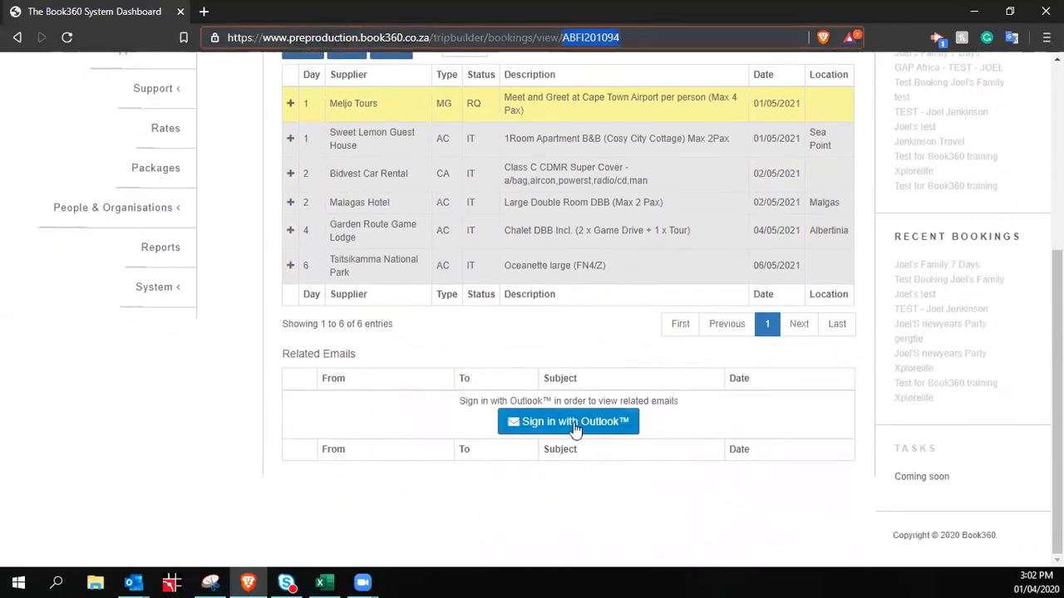
left_click(586, 354)
scroll(585, 353, "up", 1)
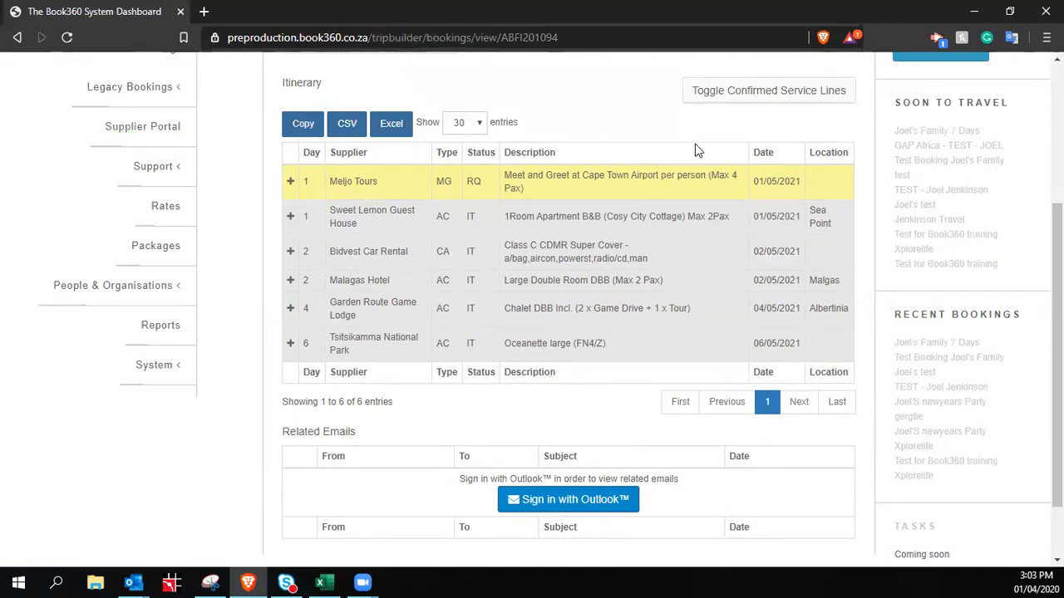
scroll(818, 266, "up", 3)
scroll(802, 344, "down", 3)
left_click(771, 94)
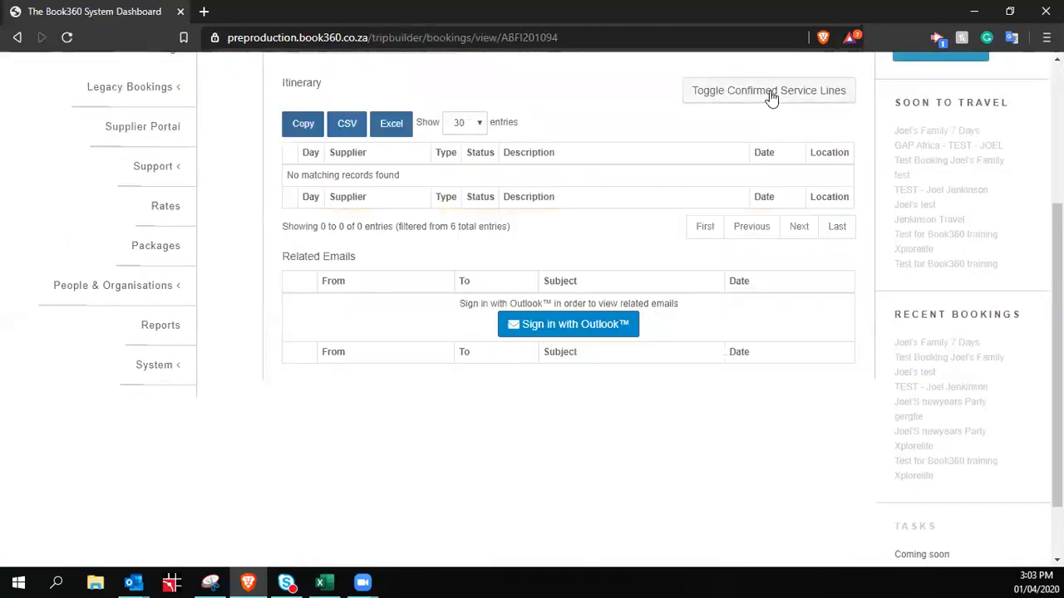
left_click(770, 93)
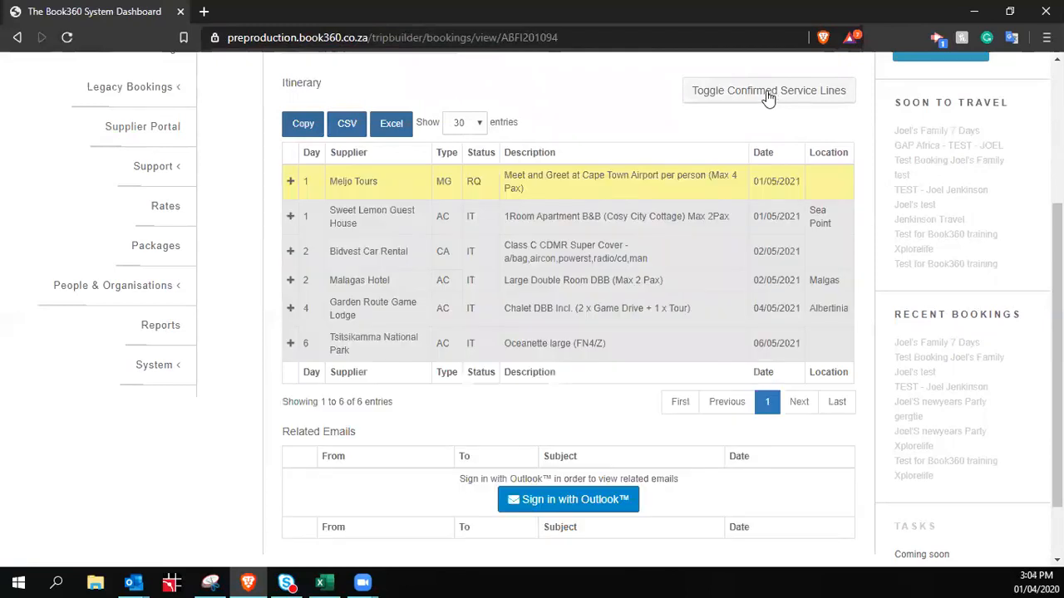
scroll(796, 113, "up", 1)
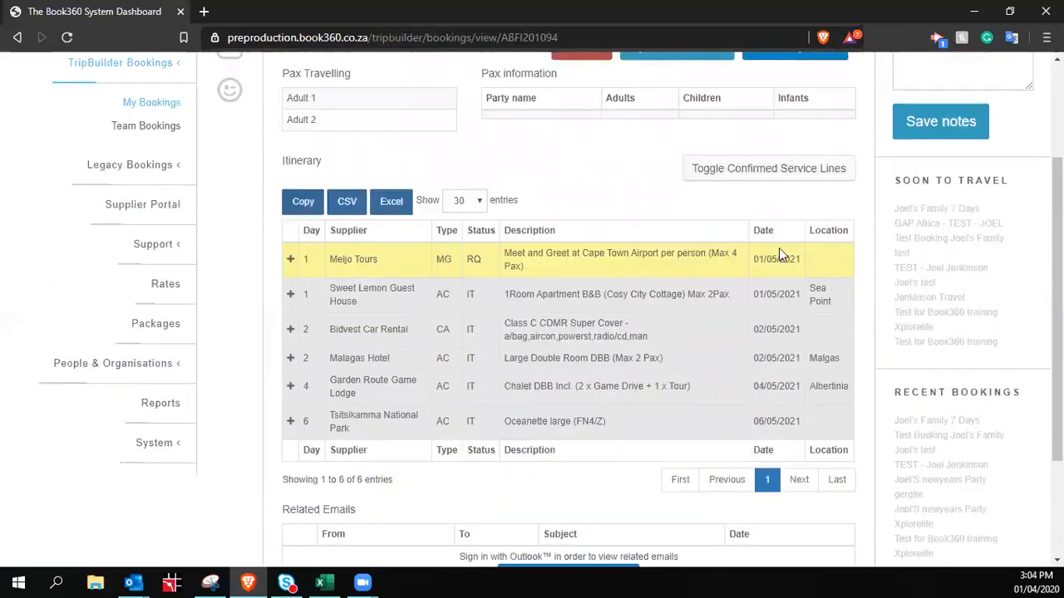
scroll(779, 247, "up", 2)
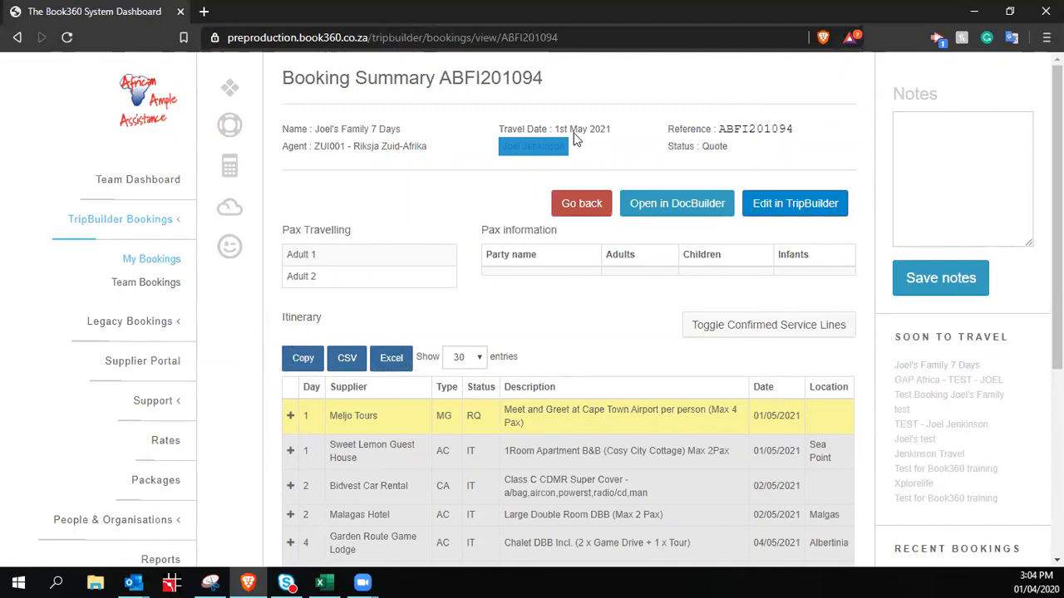
left_click_drag(552, 130, 617, 123)
left_click(627, 138)
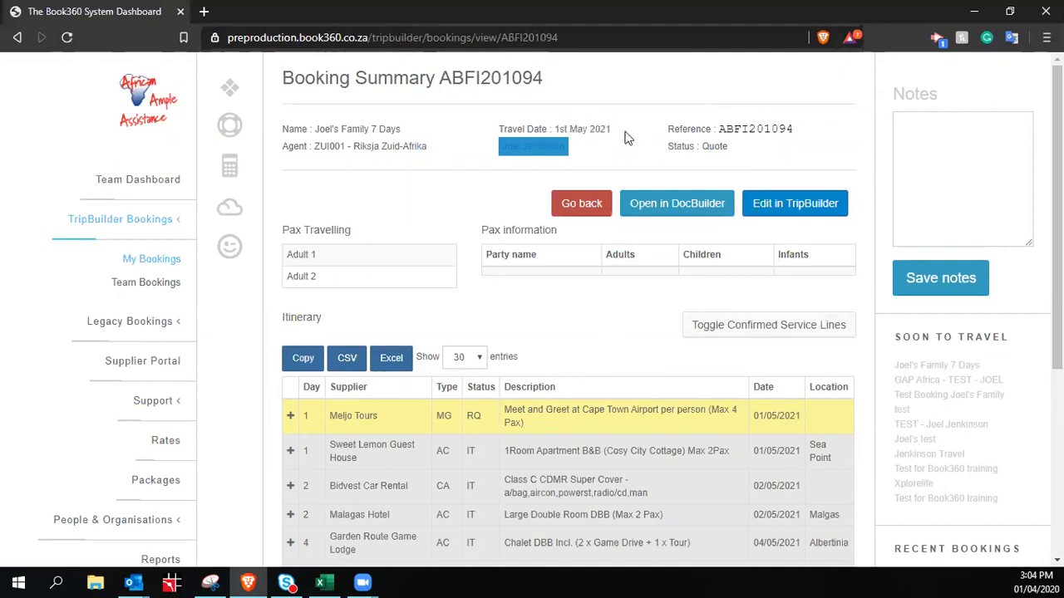
Open the booking's quote in DocBuilder and select its 'Introduction here' heading for editing
left_click(696, 212)
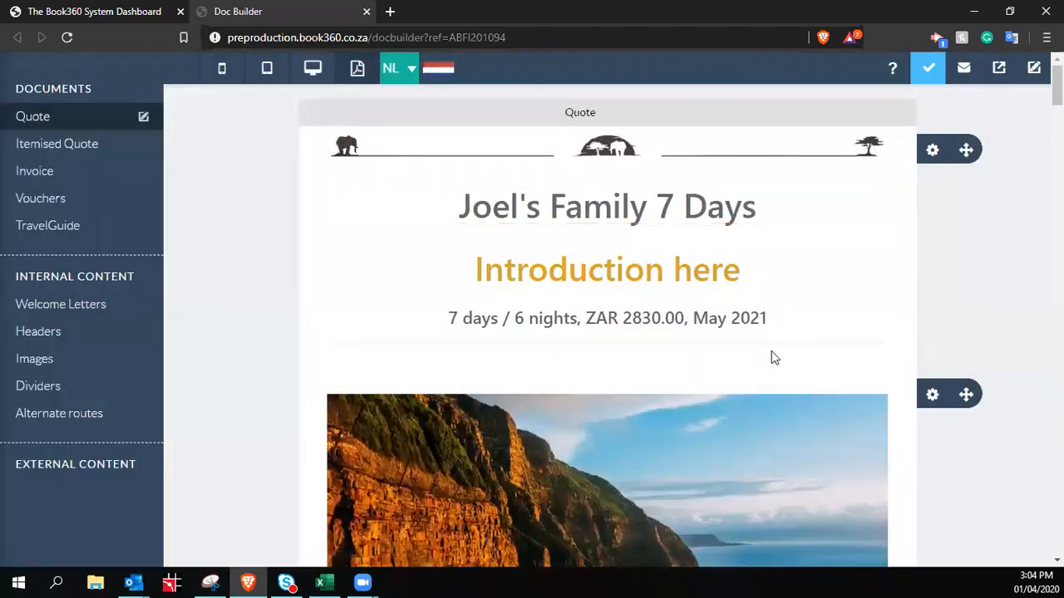
scroll(770, 358, "down", 4)
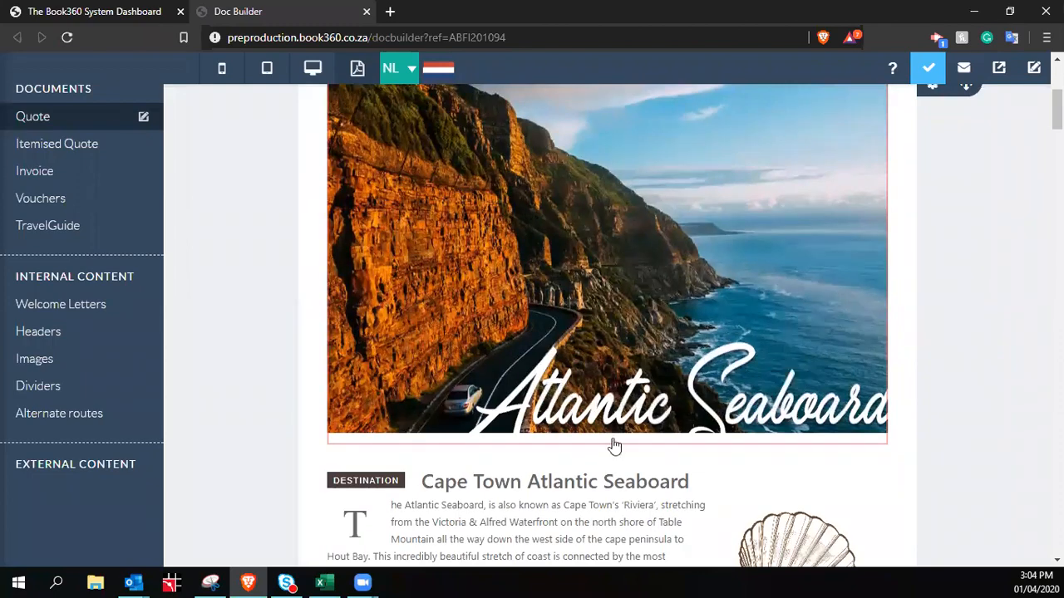
scroll(715, 401, "down", 2)
scroll(813, 203, "down", 2)
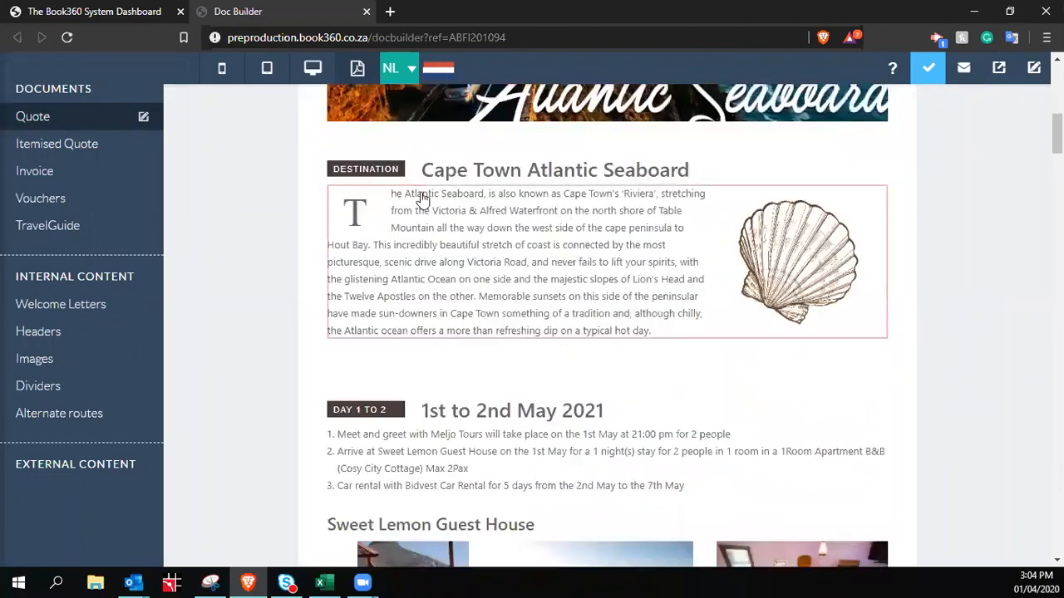
scroll(864, 358, "down", 3)
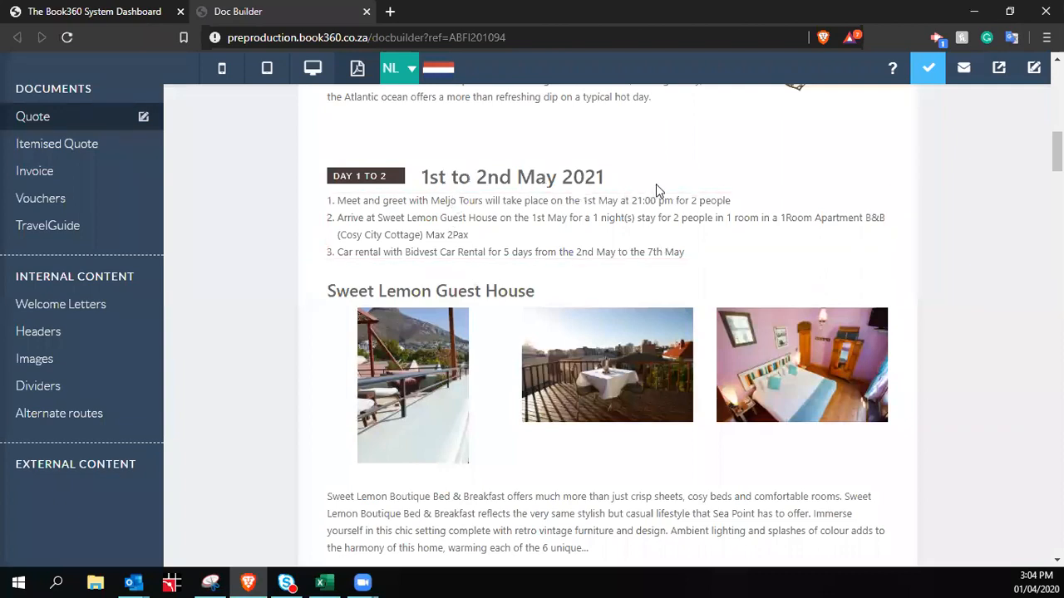
scroll(658, 188, "up", 10)
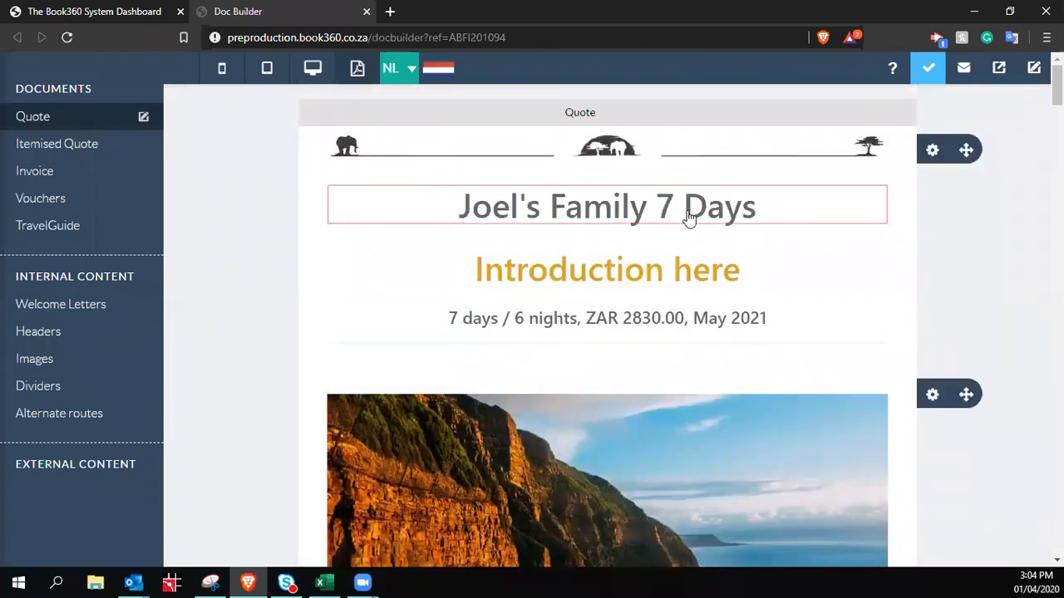
left_click(619, 274)
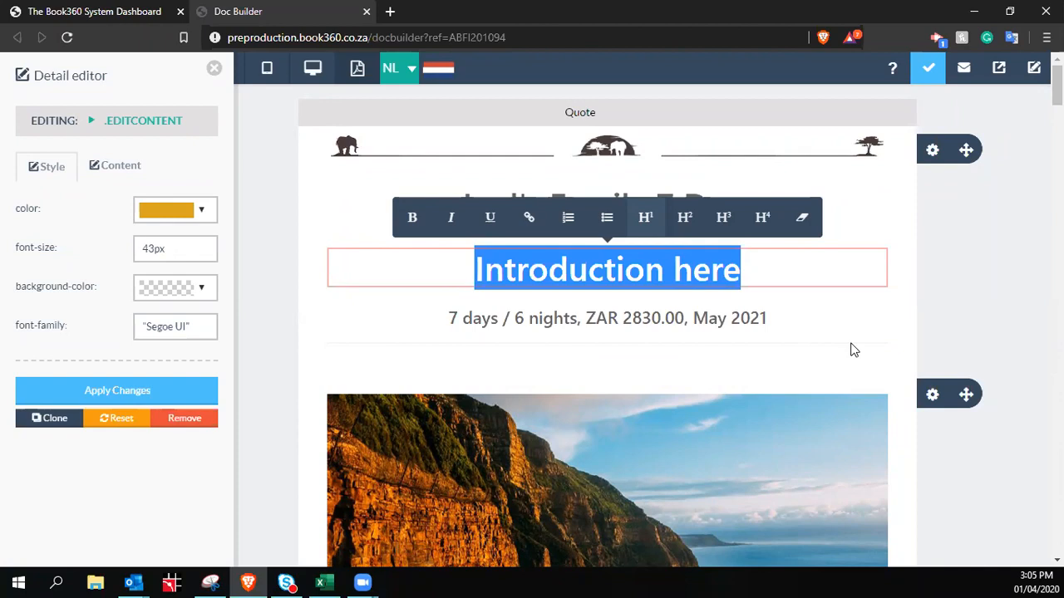
Select the '28' in the ZAR 2830.00 price, then switch to the Book360 dashboard tab
left_click(625, 323)
left_click_drag(625, 322, 641, 322)
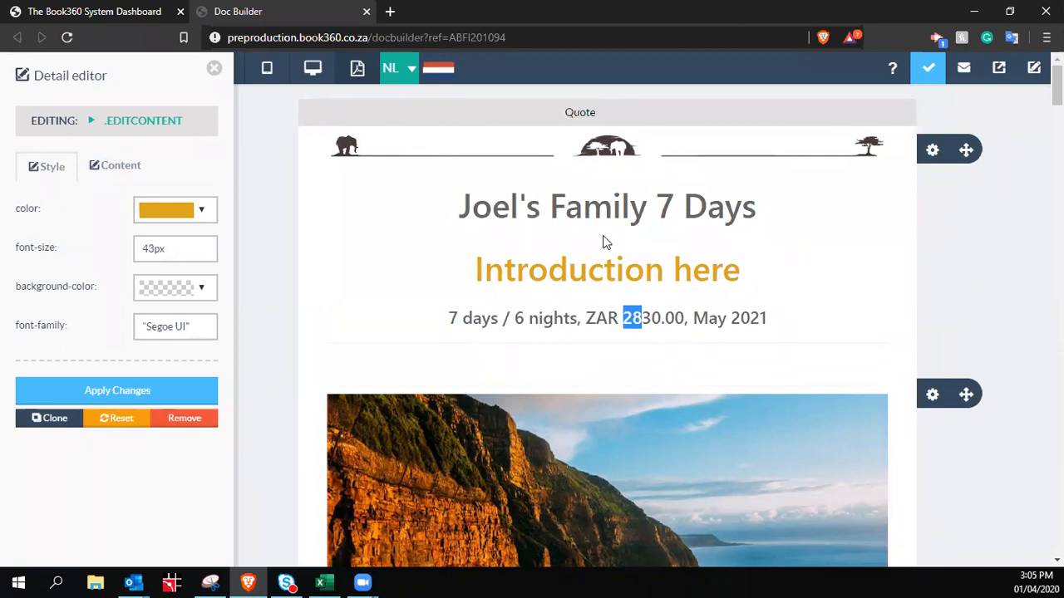
left_click(770, 316)
left_click(101, 10)
Review the Meljo Tours service costs, recheck the quote, then open the booking in TripBuilder
left_click(290, 415)
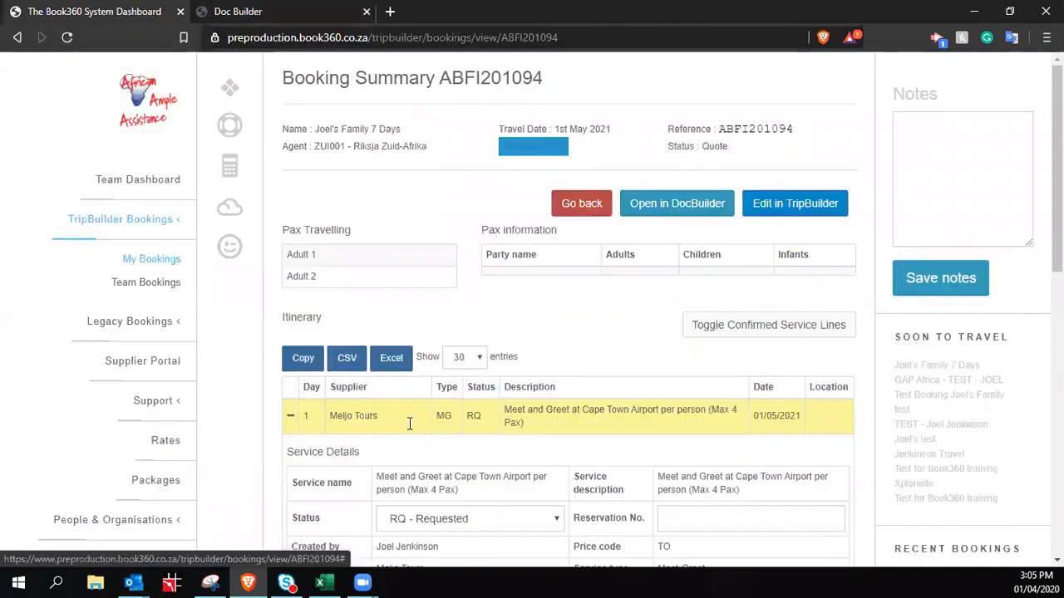
scroll(691, 422, "down", 5)
scroll(734, 463, "up", 2)
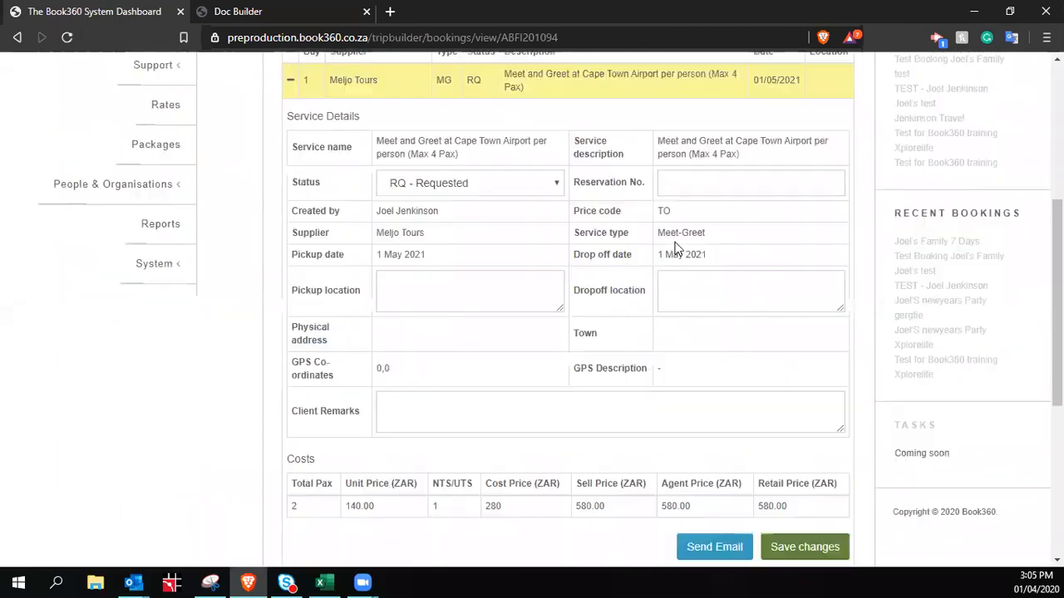
scroll(732, 388, "down", 1)
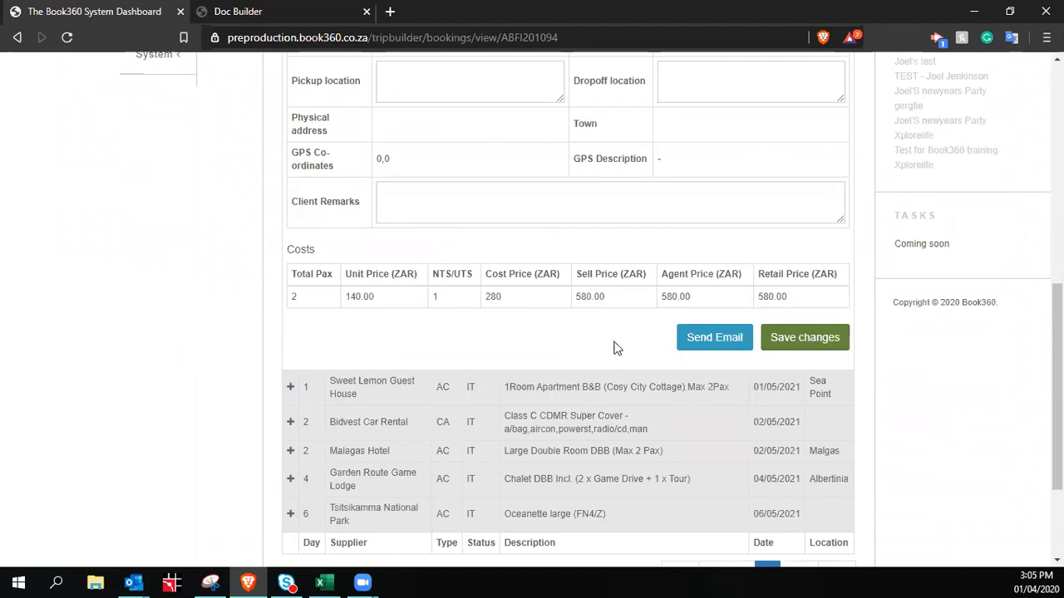
left_click(315, 14)
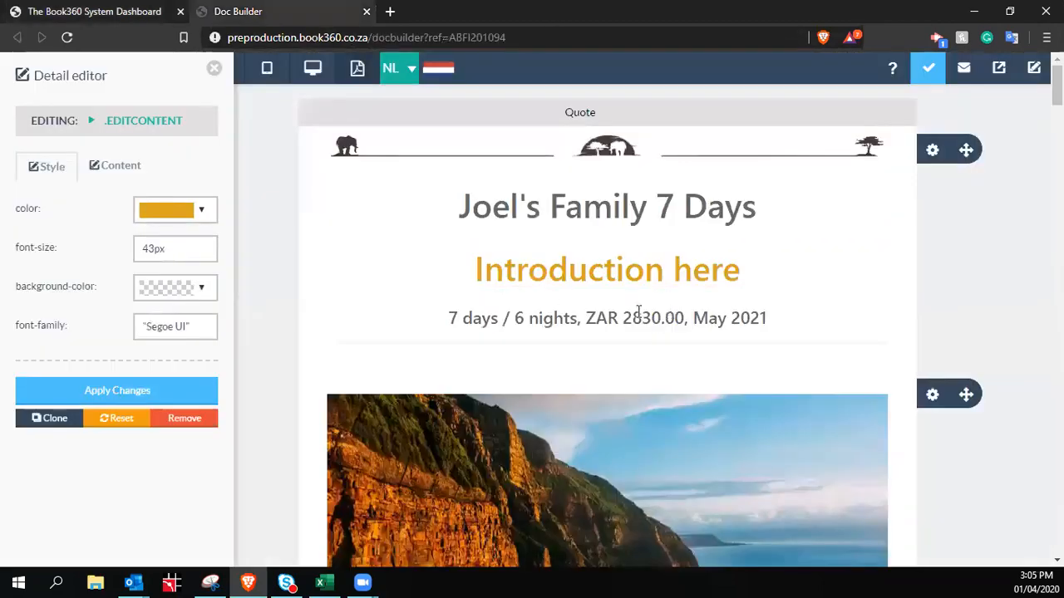
left_click(118, 16)
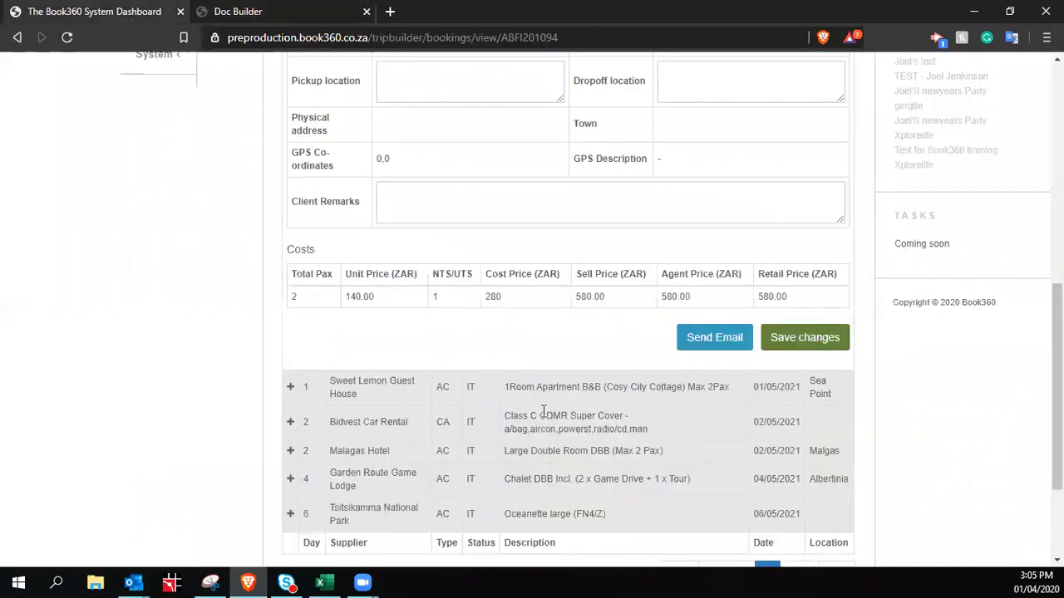
scroll(675, 328, "up", 4)
scroll(675, 328, "up", 3)
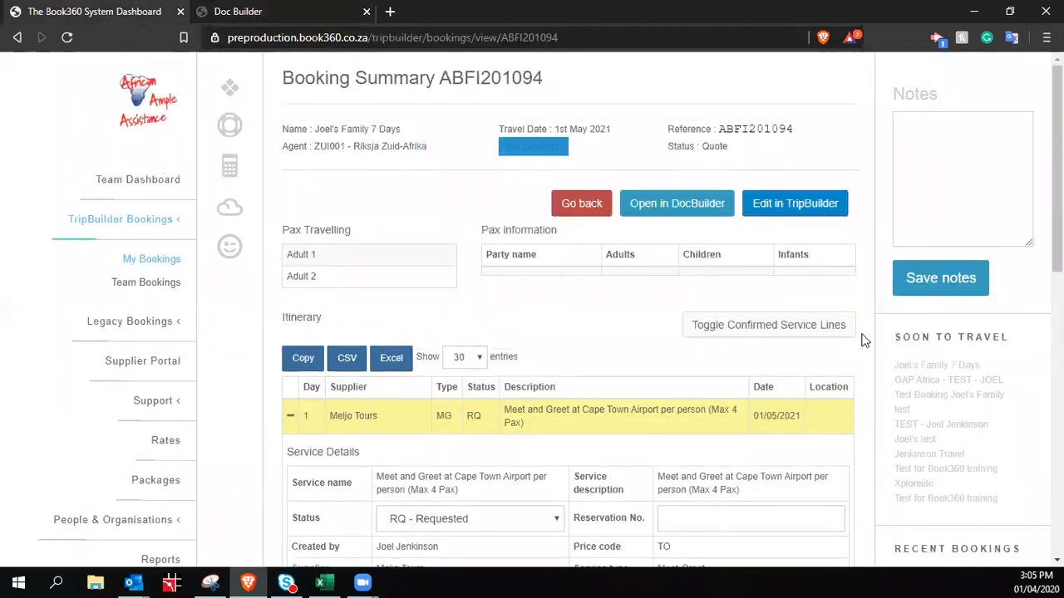
left_click(806, 218)
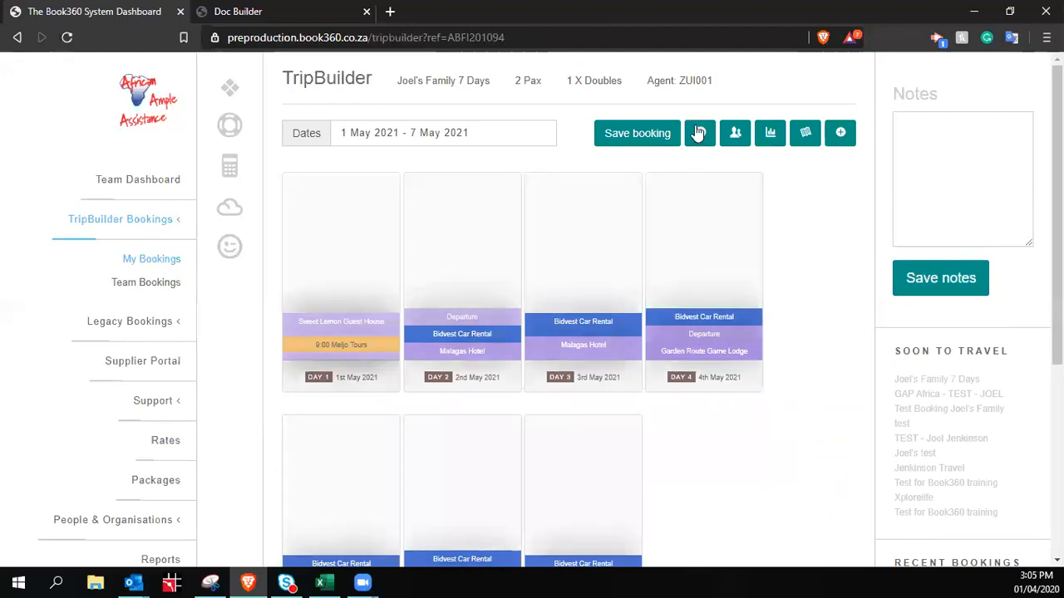
Re-save Room 1's traveller details and the trip's pax configuration
left_click(735, 133)
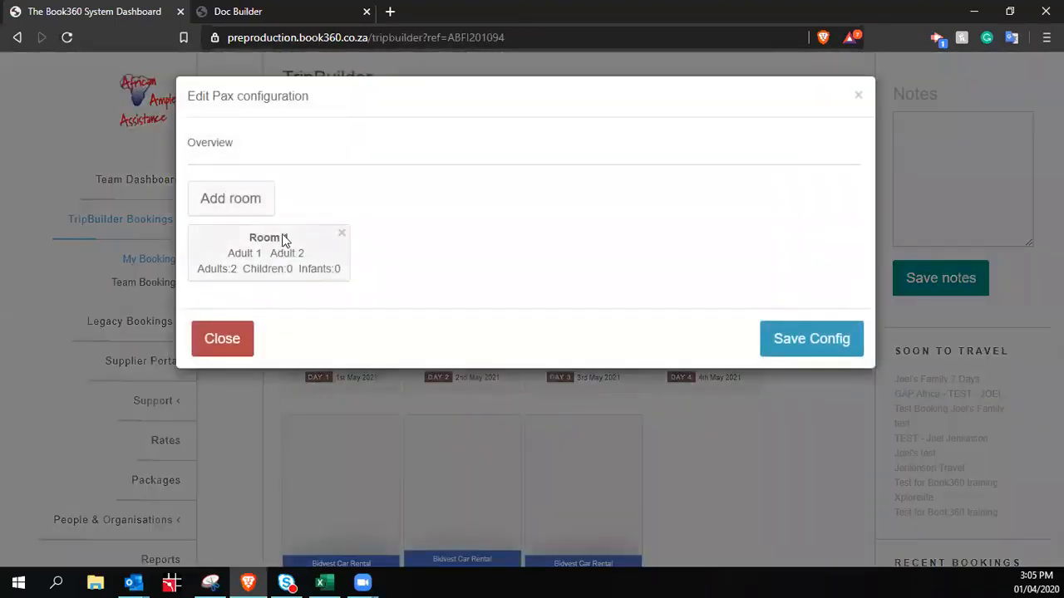
left_click(281, 237)
scroll(330, 380, "down", 3)
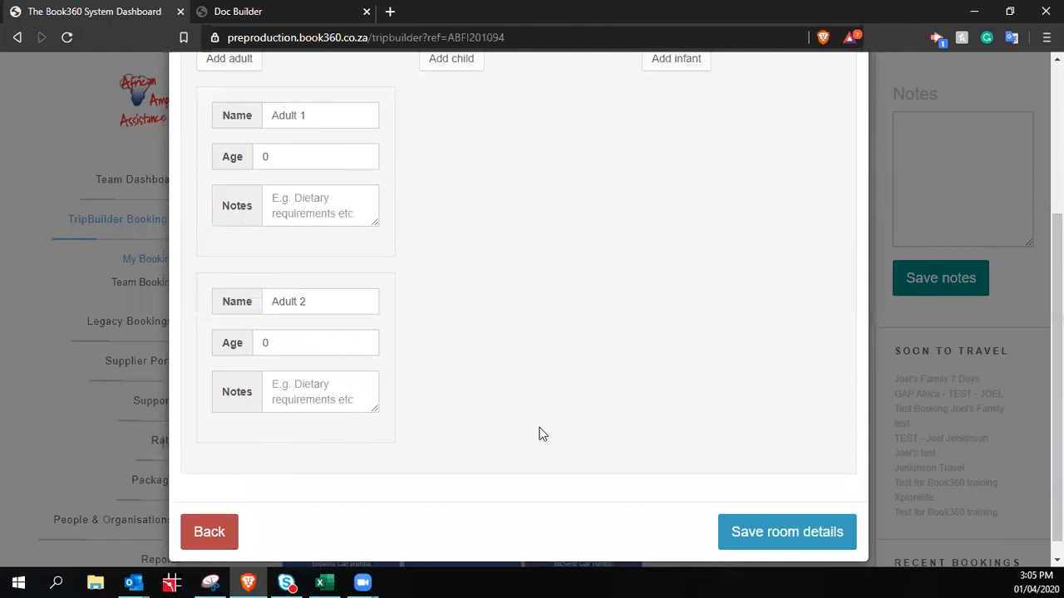
left_click(772, 542)
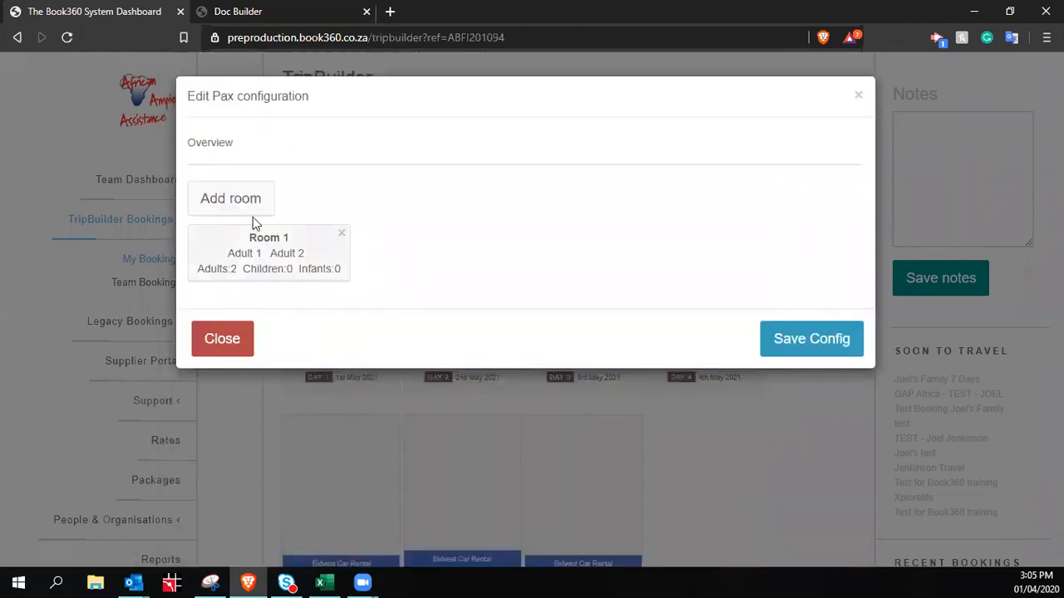
left_click(809, 339)
Re-save the trip information with status QT - Quote, then save the whole booking
left_click(697, 134)
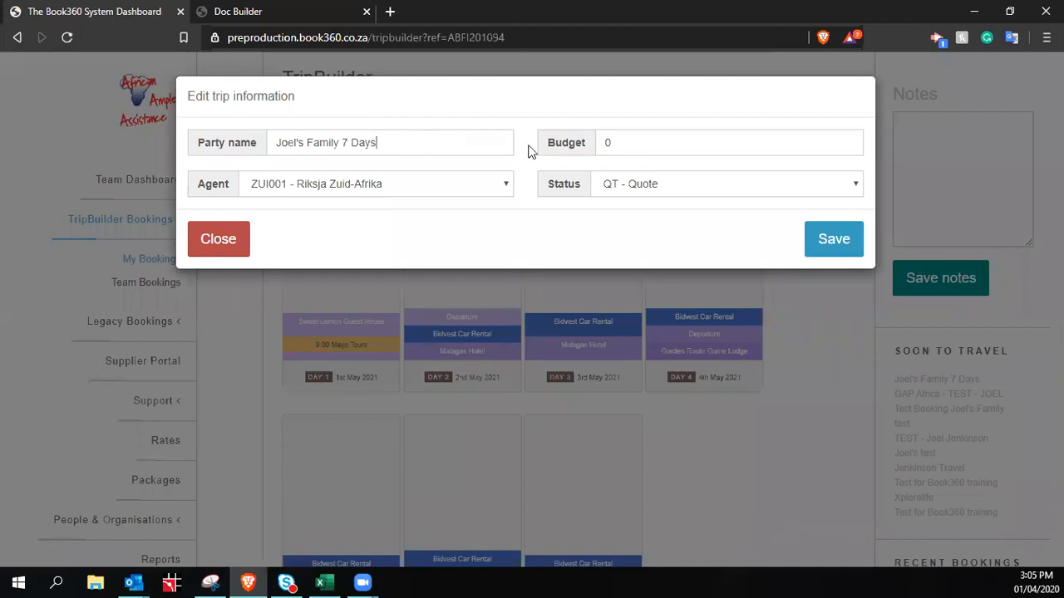
left_click(738, 188)
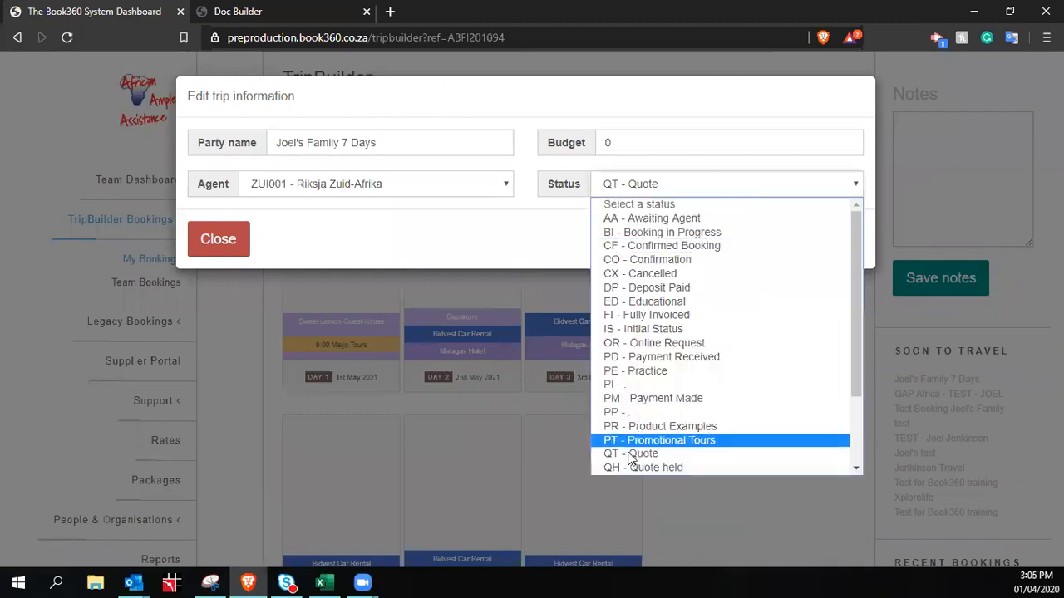
left_click(285, 75)
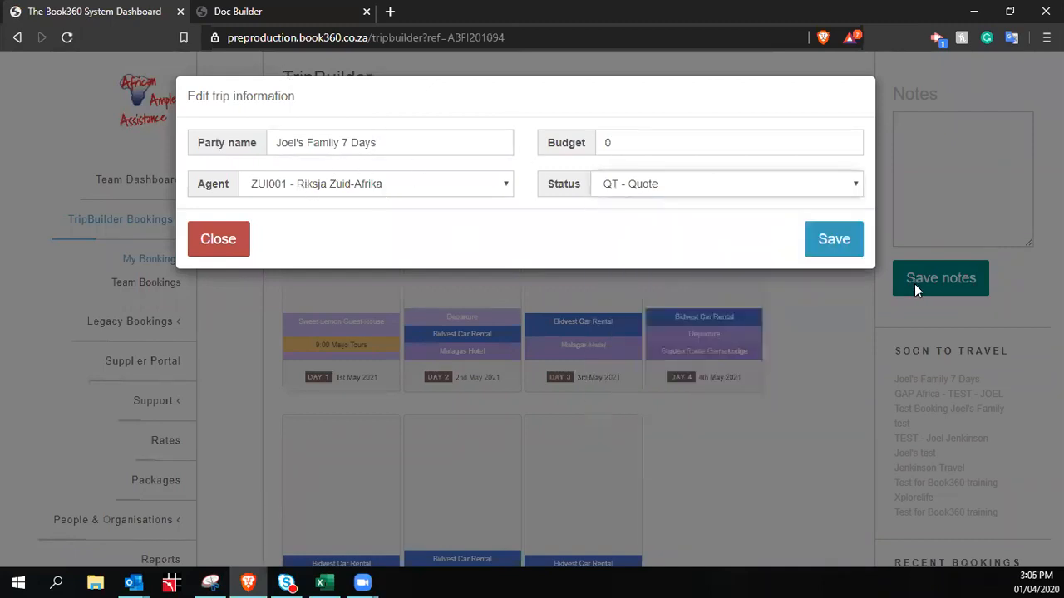
left_click(835, 239)
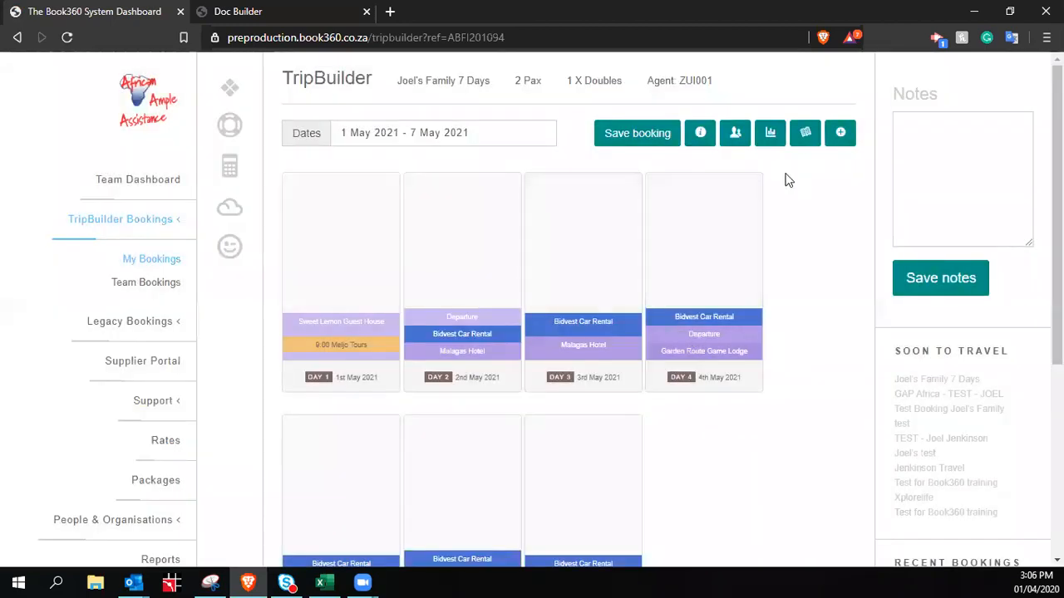
scroll(751, 316, "down", 4)
scroll(529, 324, "up", 4)
left_click(651, 138)
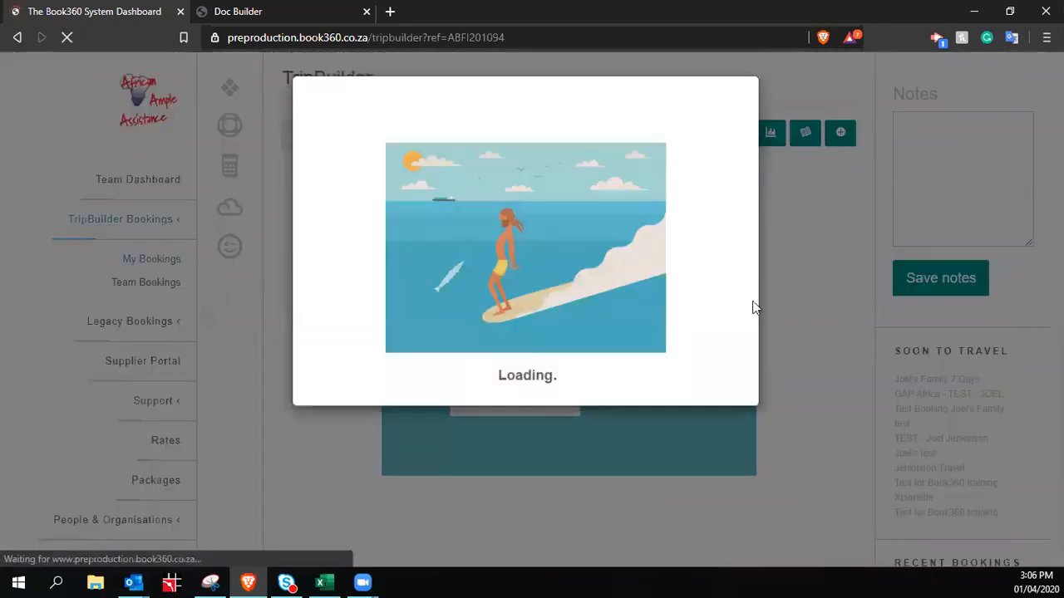
Re-save the Day 1 accommodation and return to the Doc Builder quote
scroll(706, 293, "down", 3)
scroll(711, 295, "up", 4)
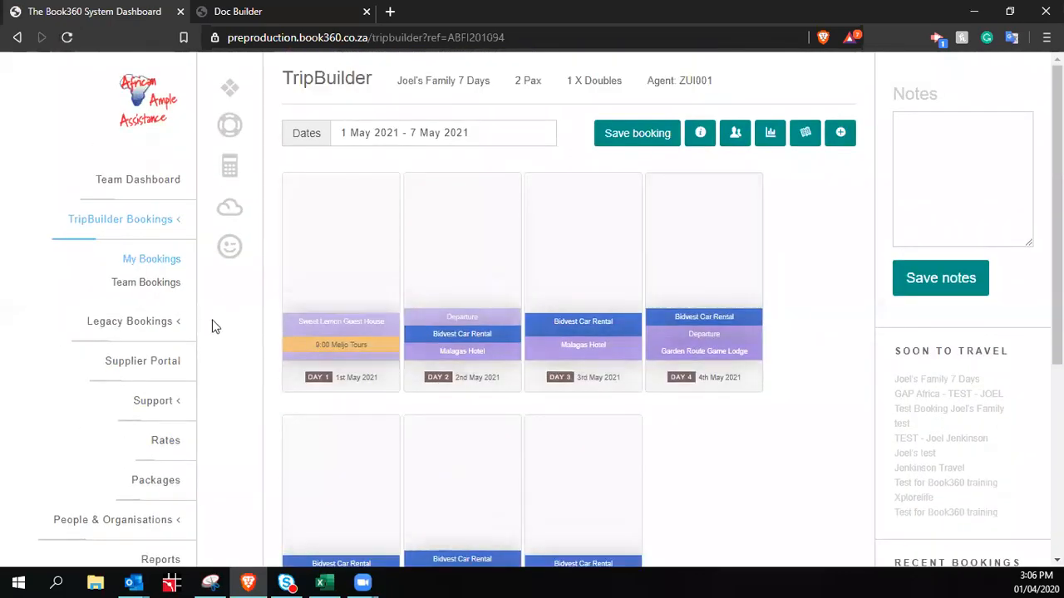
left_click(350, 349)
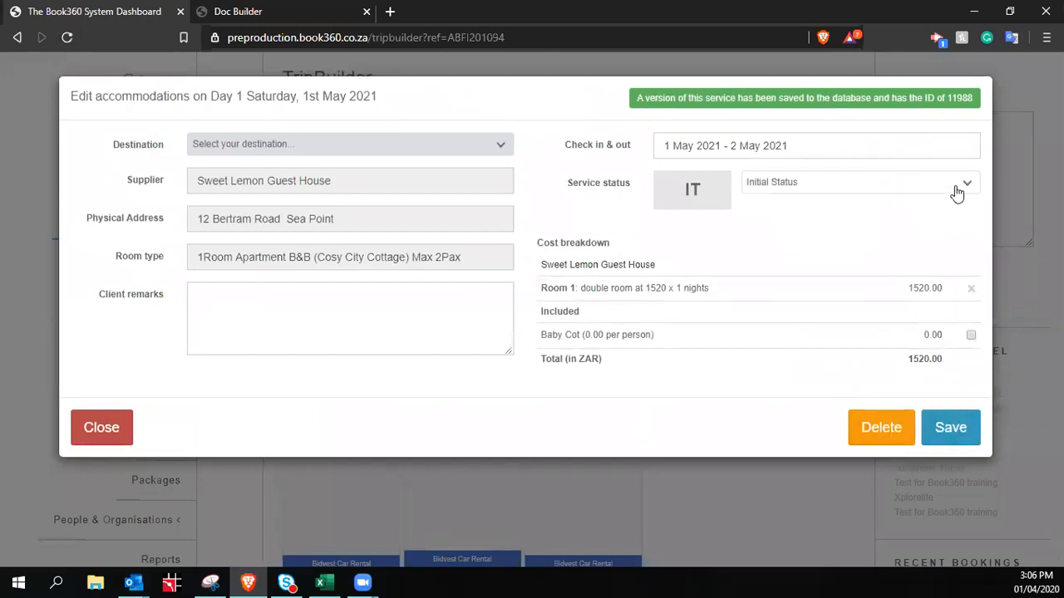
left_click(951, 427)
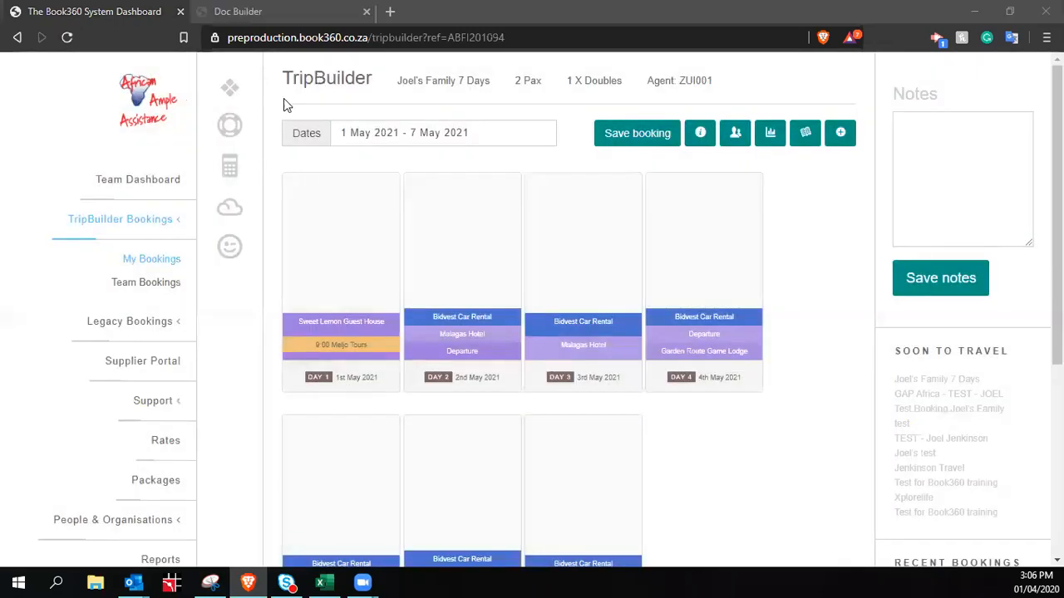
left_click(249, 14)
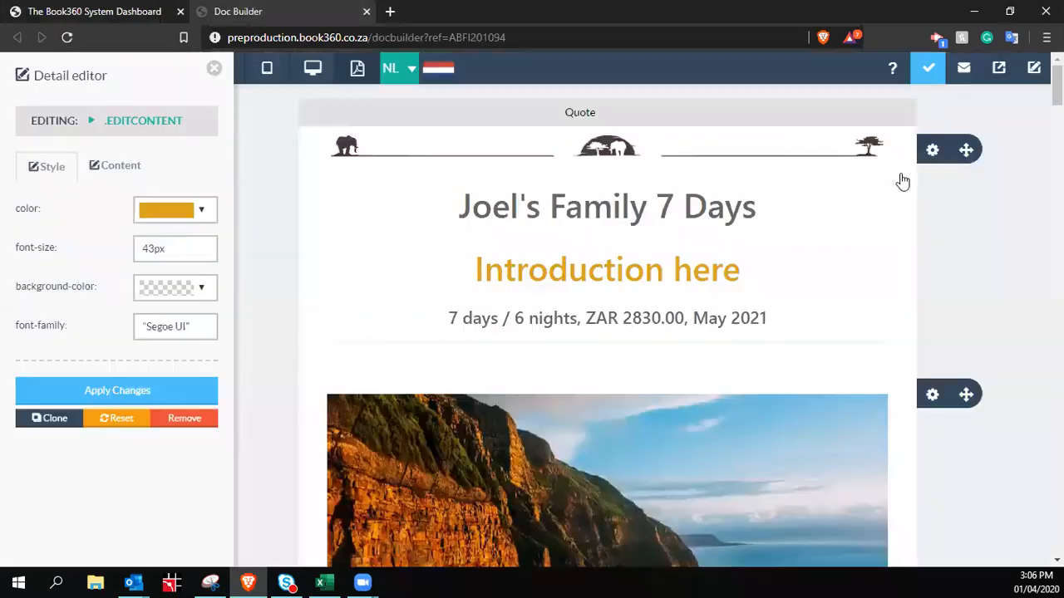
Reload the Doc Builder quote so its price reads ZAR 27220.00, then return to TripBuilder
left_click(1033, 68)
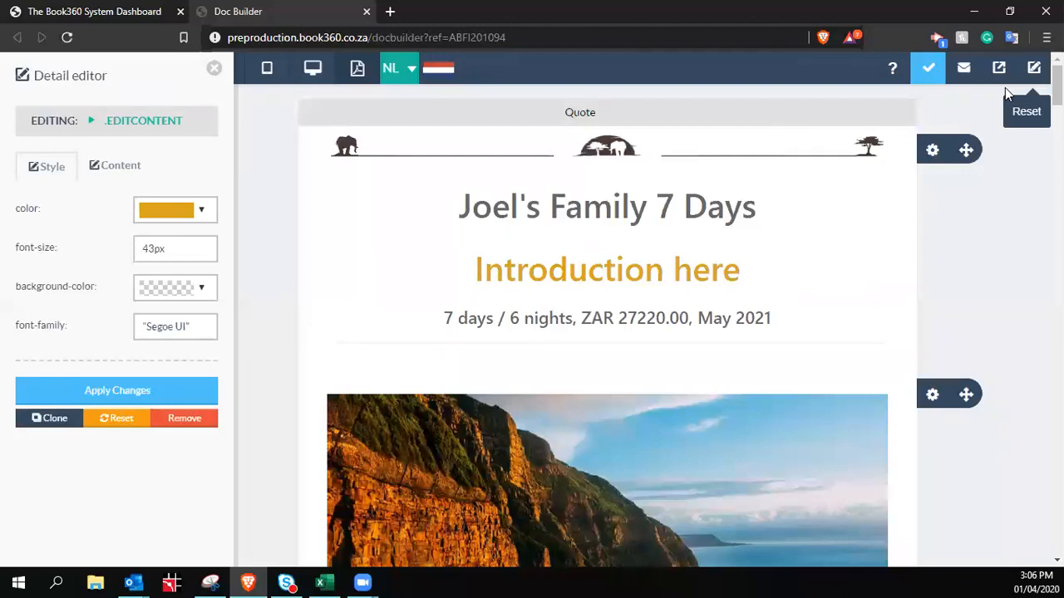
left_click(55, 10)
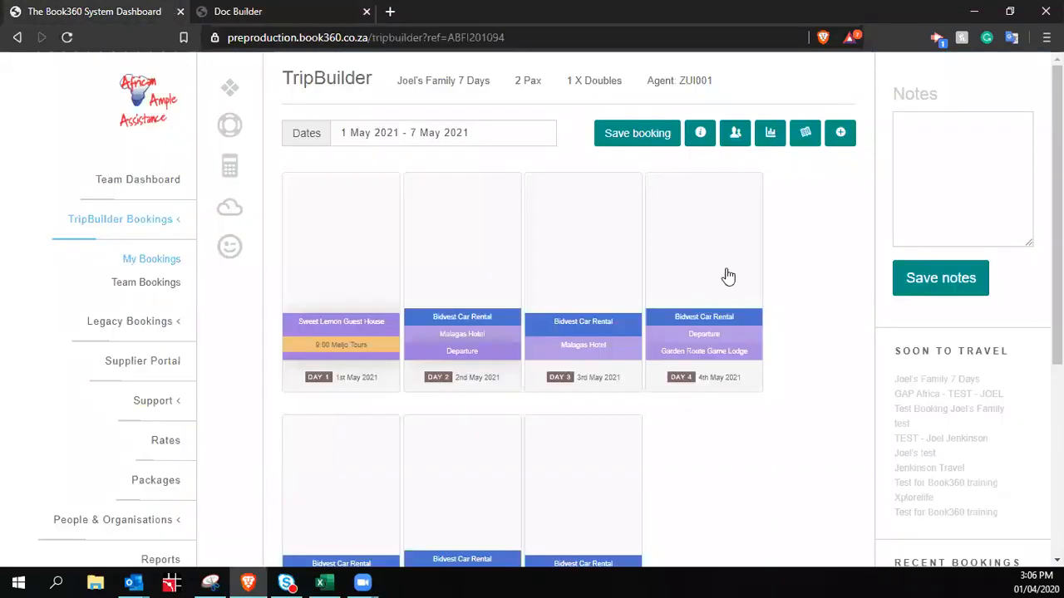
Check the costing sheet totals: cost R18520.63, markup R8699.37 (46.97%), retail R27220.00
left_click(771, 137)
scroll(801, 368, "down", 3)
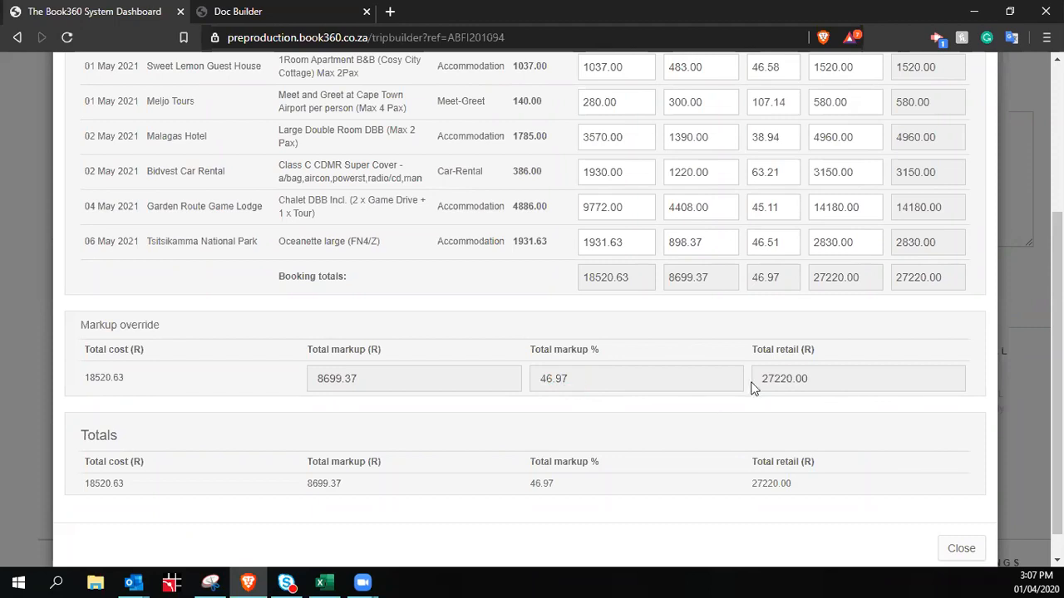
scroll(791, 247, "up", 2)
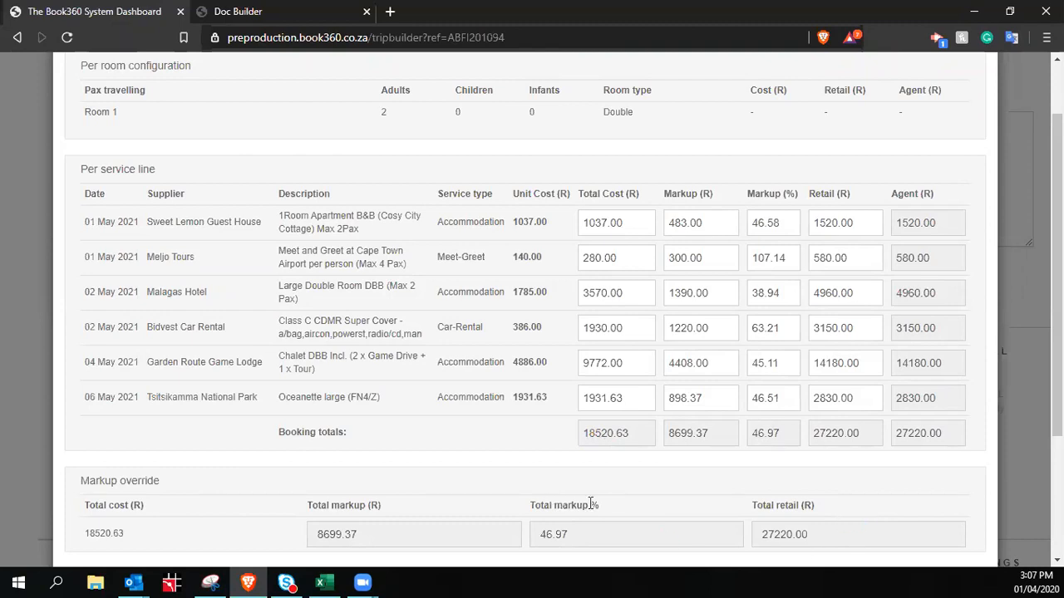
left_click(301, 15)
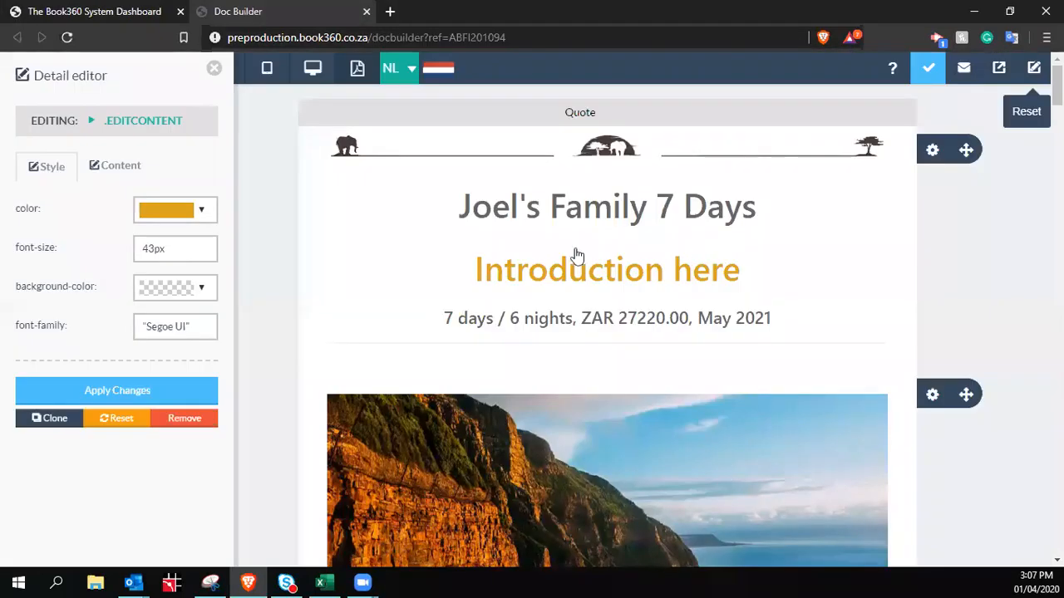
Inspect the quote's days, nights and ZAR 27220.00 price summary line
triple_click(573, 319)
triple_click(499, 317)
left_click(563, 320)
double_click(603, 316)
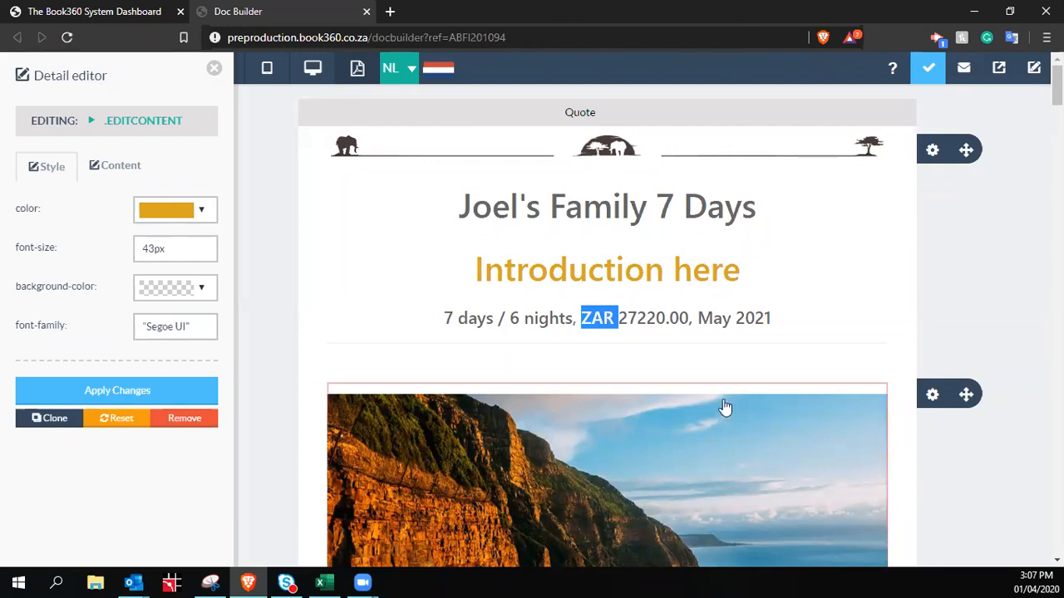
left_click(635, 327)
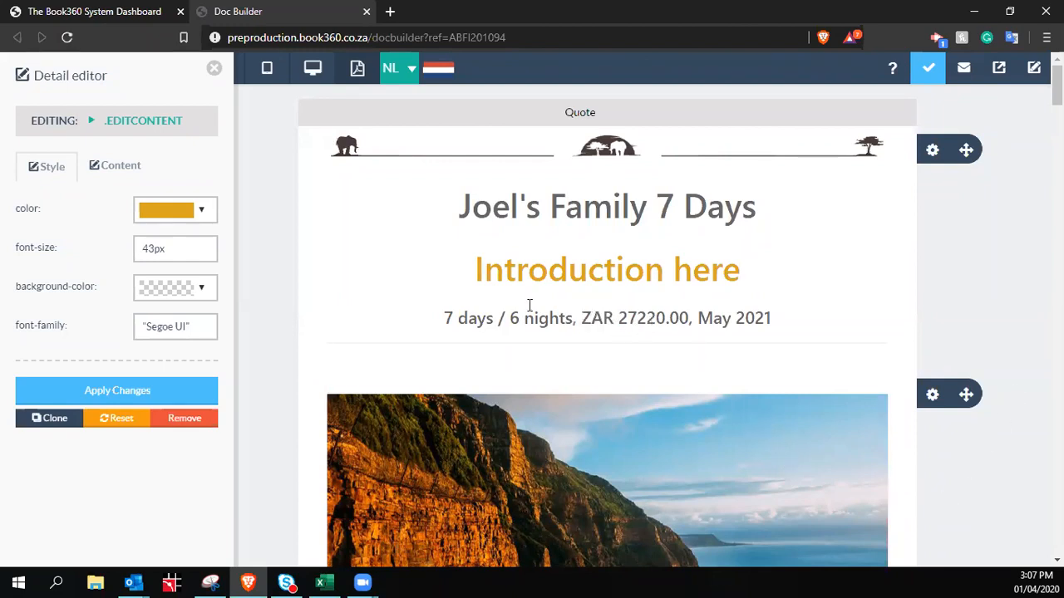
Cross-check the Tsitsikamma line's 2830.00 retail price, then close the quote's element editor
left_click(91, 19)
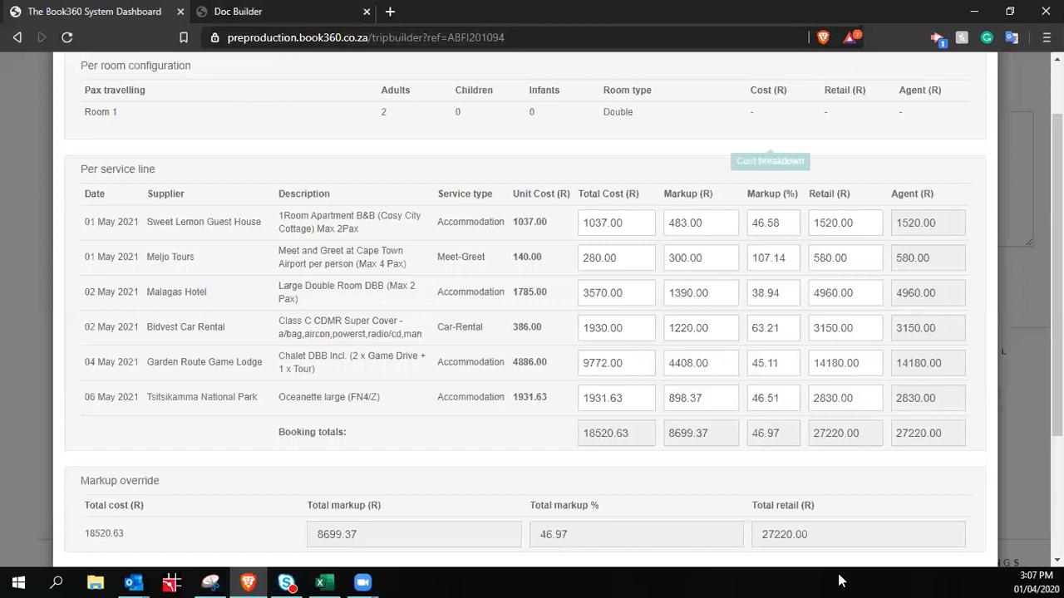
left_click(856, 405)
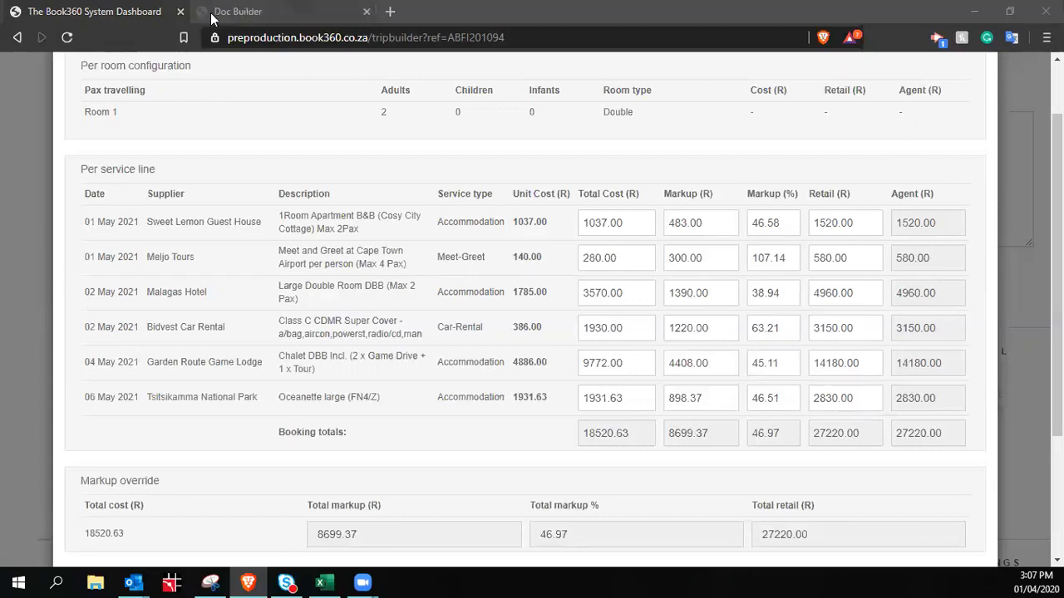
key("ctrl+Tab")
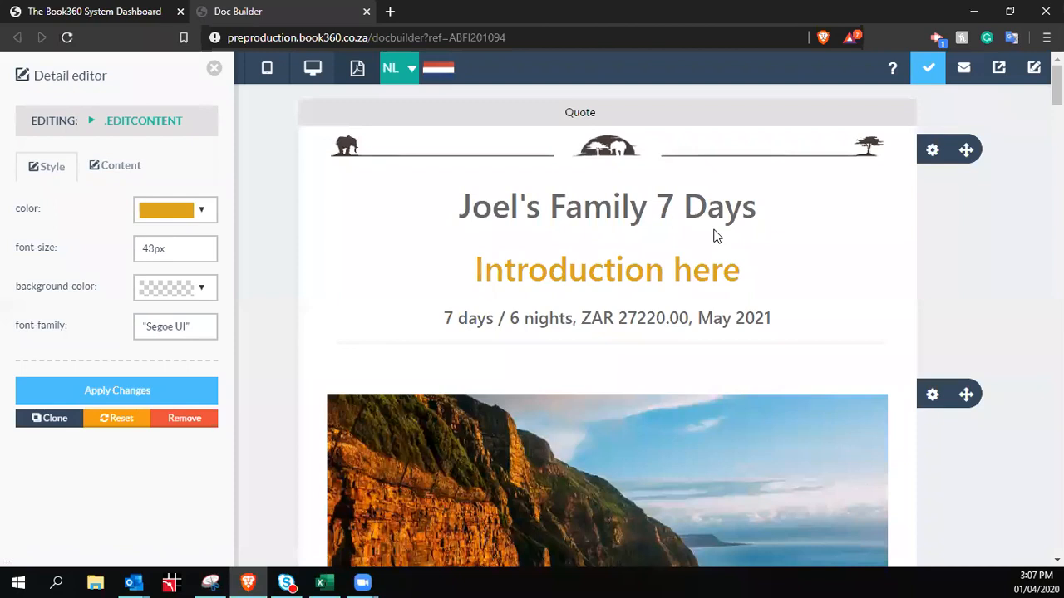
left_click(214, 68)
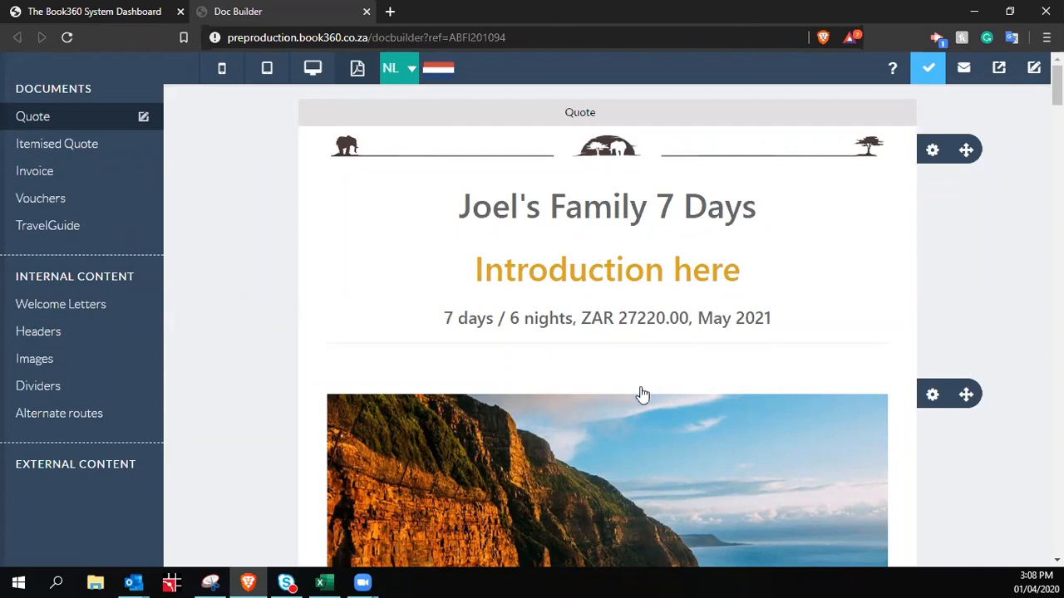
Scroll past the Atlantic Seaboard and Overberg sections to Day 2 to 4 at Malagas Hotel
scroll(712, 308, "down", 8)
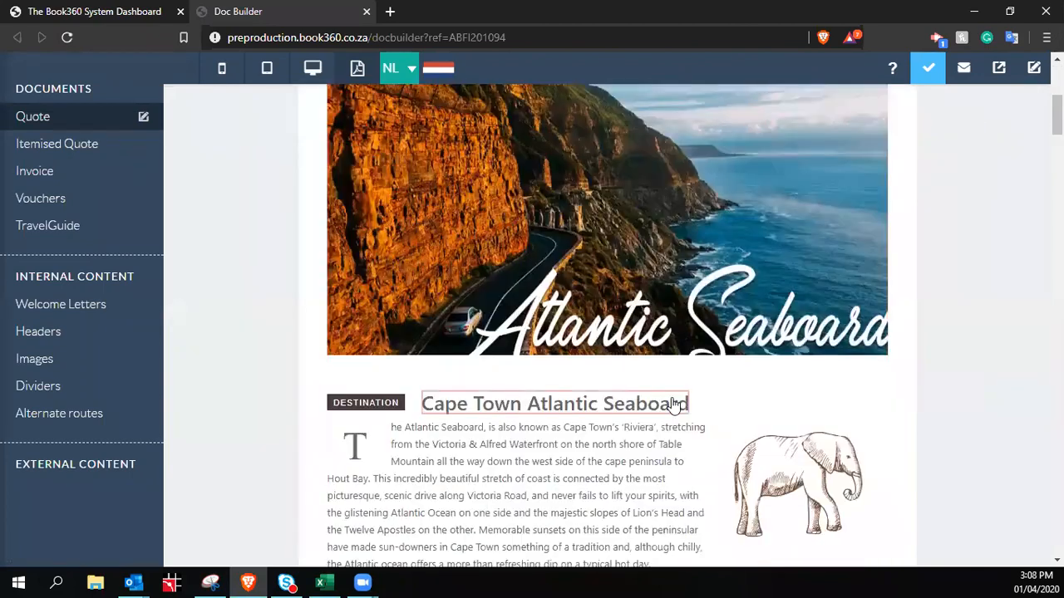
scroll(844, 452, "down", 3)
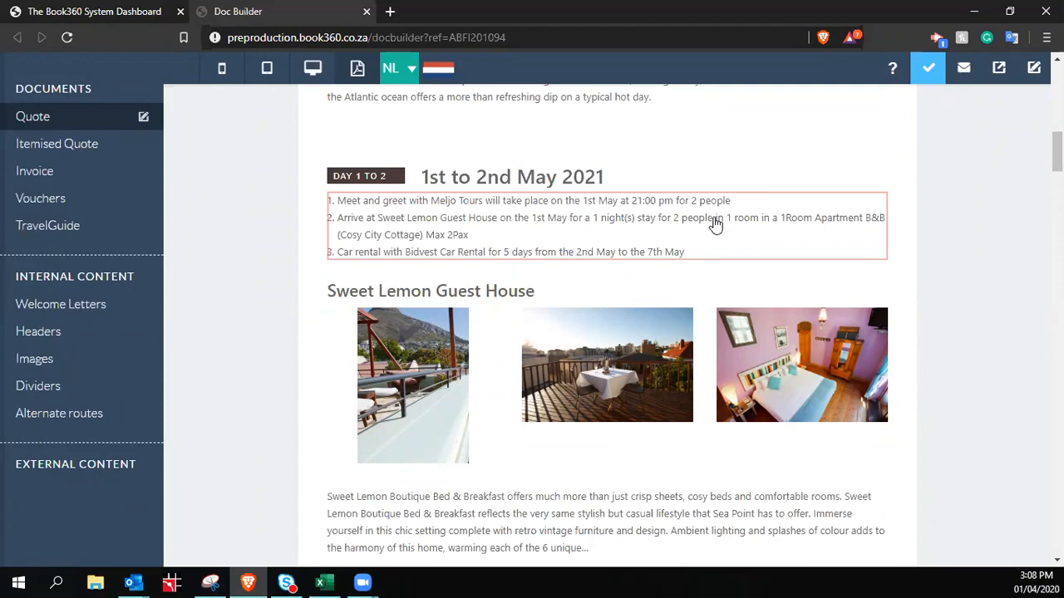
scroll(702, 203, "down", 1)
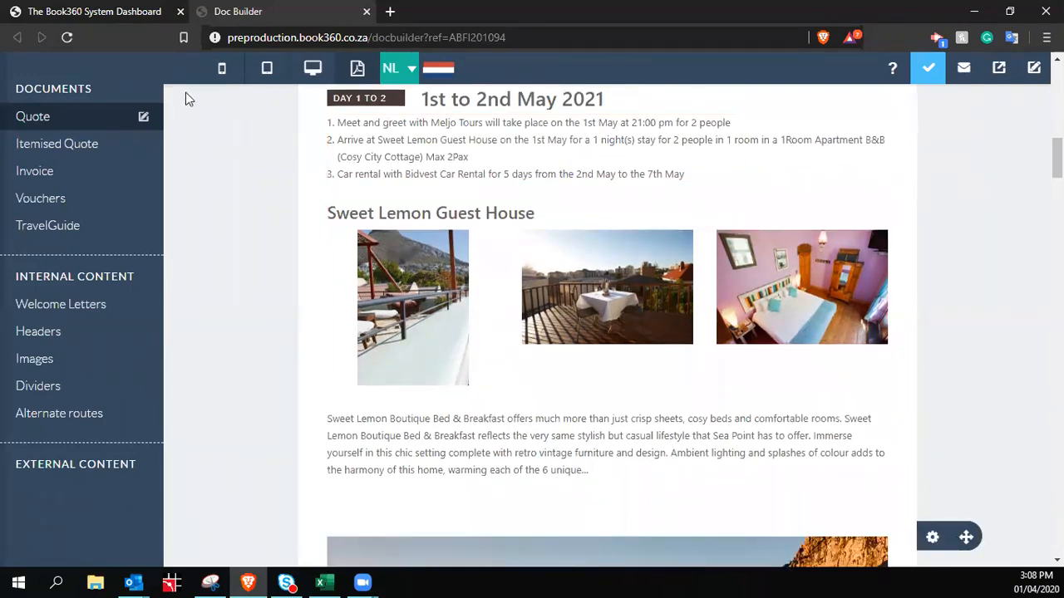
scroll(280, 195, "down", 6)
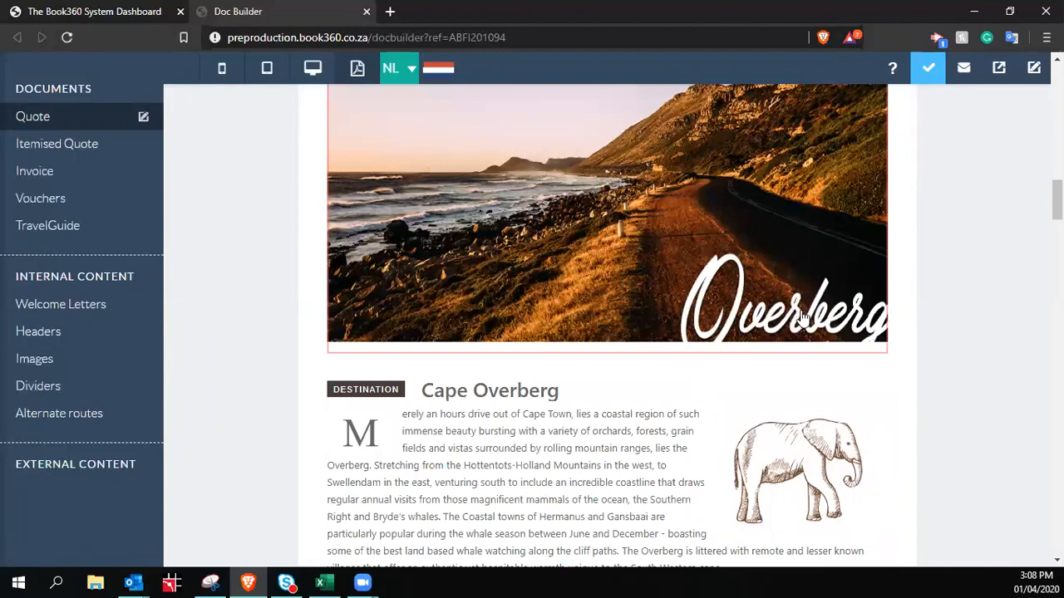
scroll(802, 320, "down", 5)
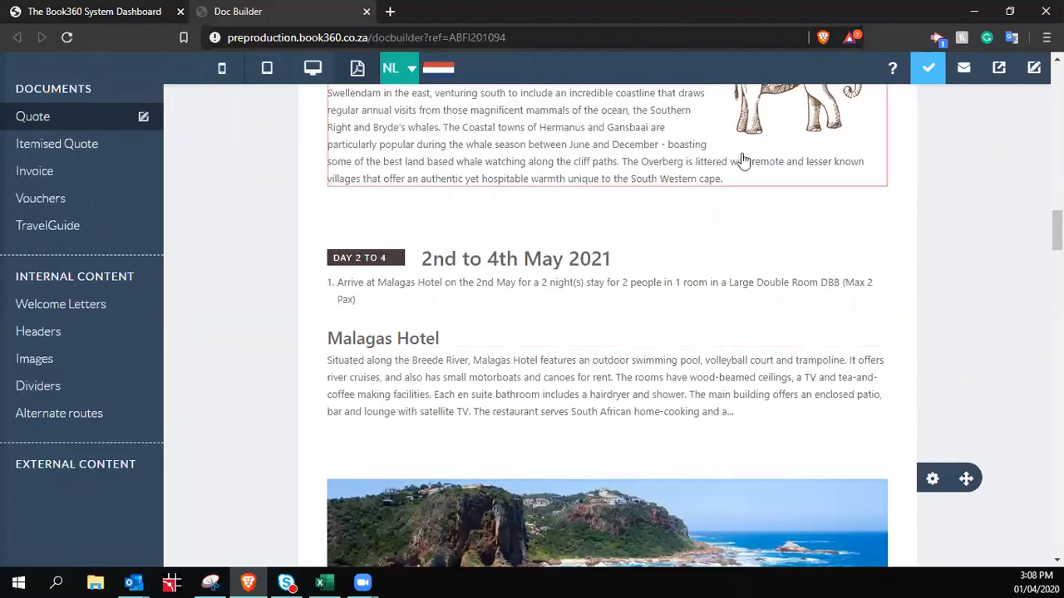
scroll(782, 228, "down", 1)
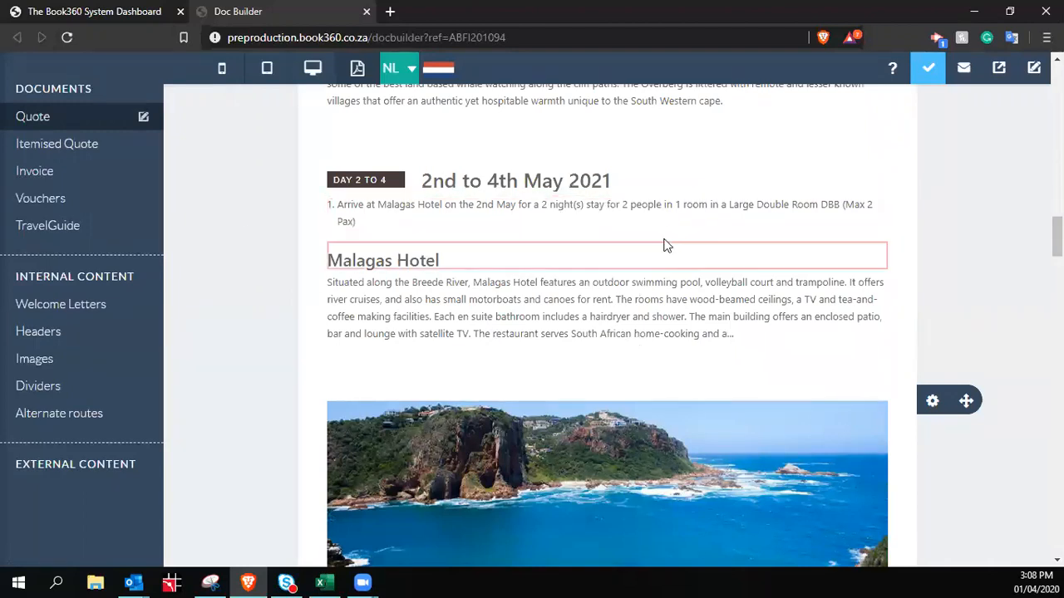
scroll(689, 250, "down", 3)
scroll(694, 249, "down", 1)
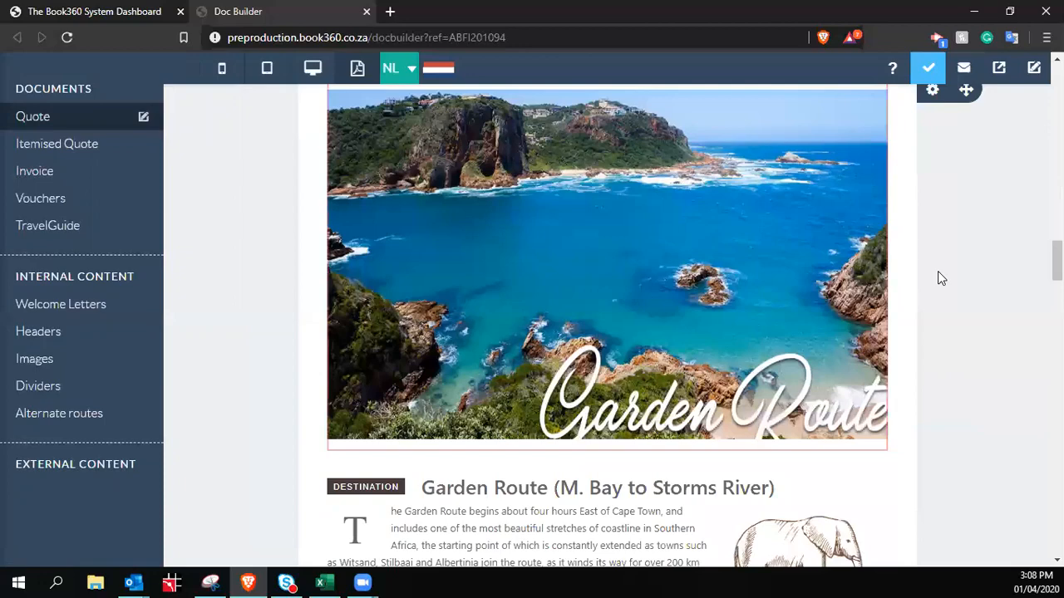
scroll(748, 448, "down", 1)
scroll(798, 415, "down", 6)
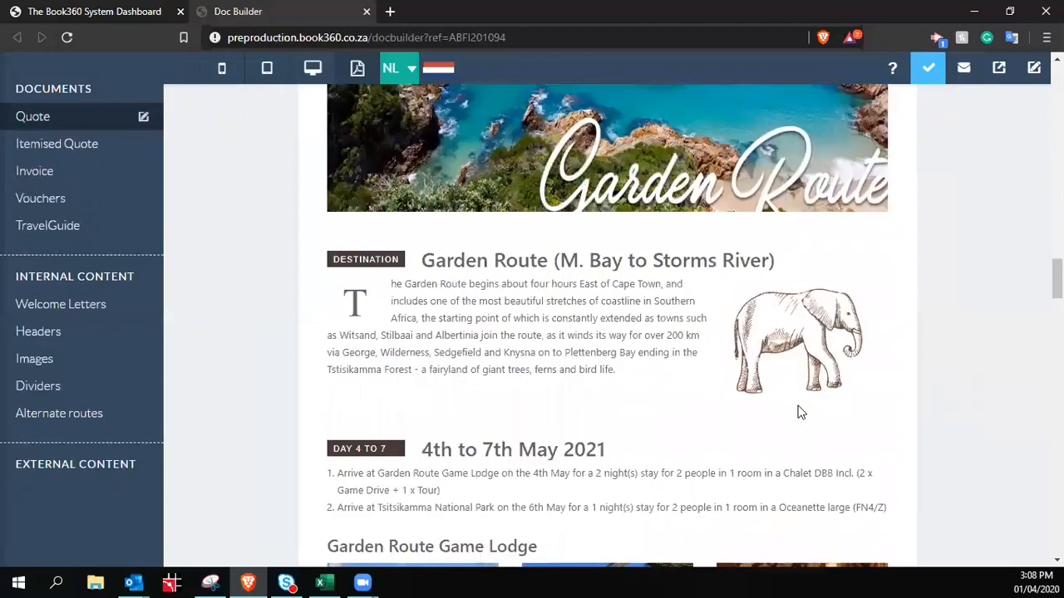
scroll(773, 378, "up", 3)
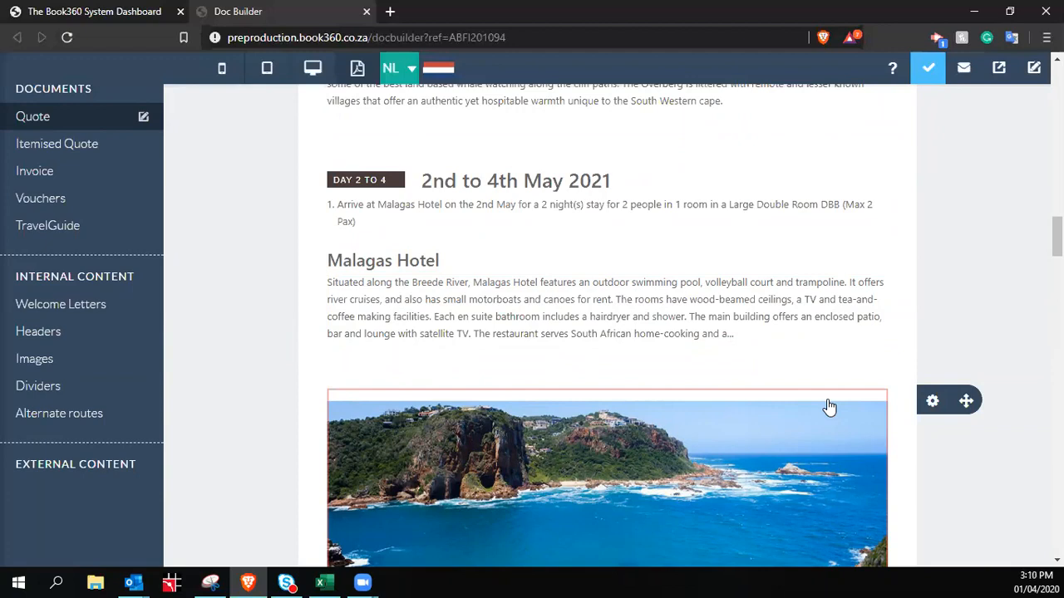
scroll(750, 342, "down", 5)
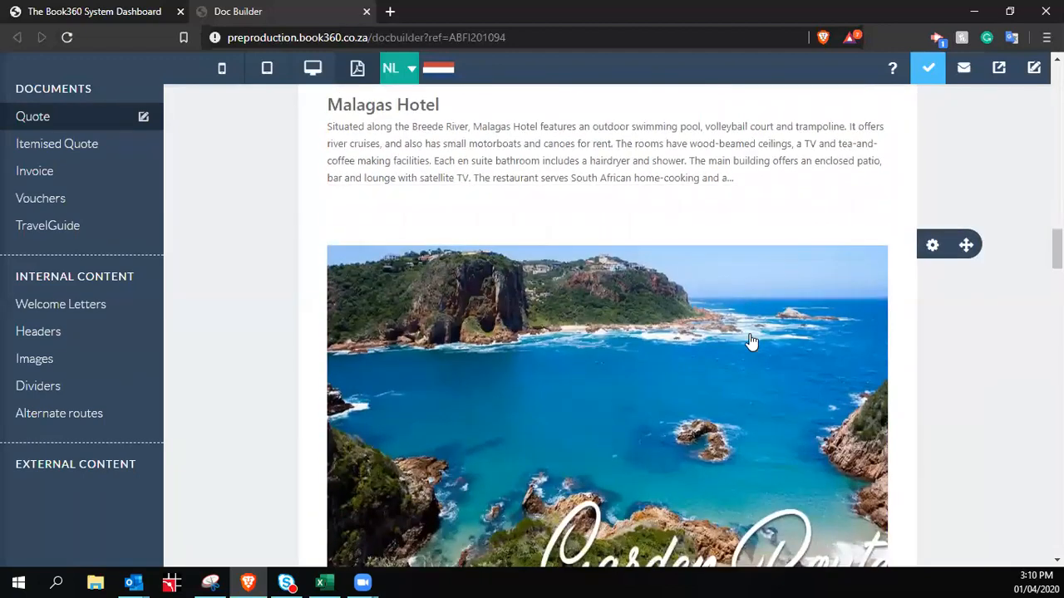
scroll(750, 342, "down", 5)
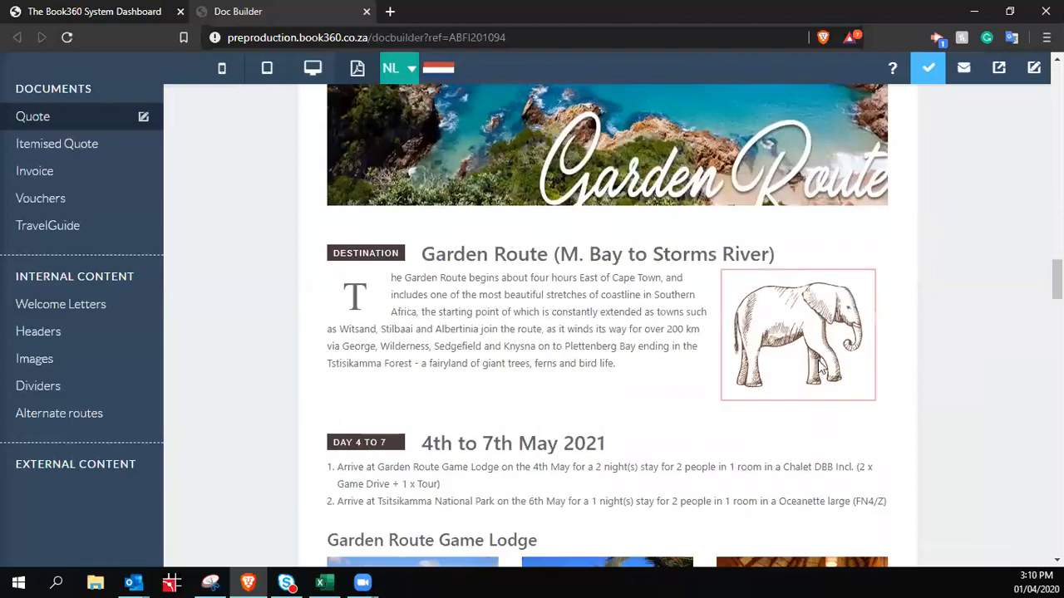
scroll(869, 373, "down", 2)
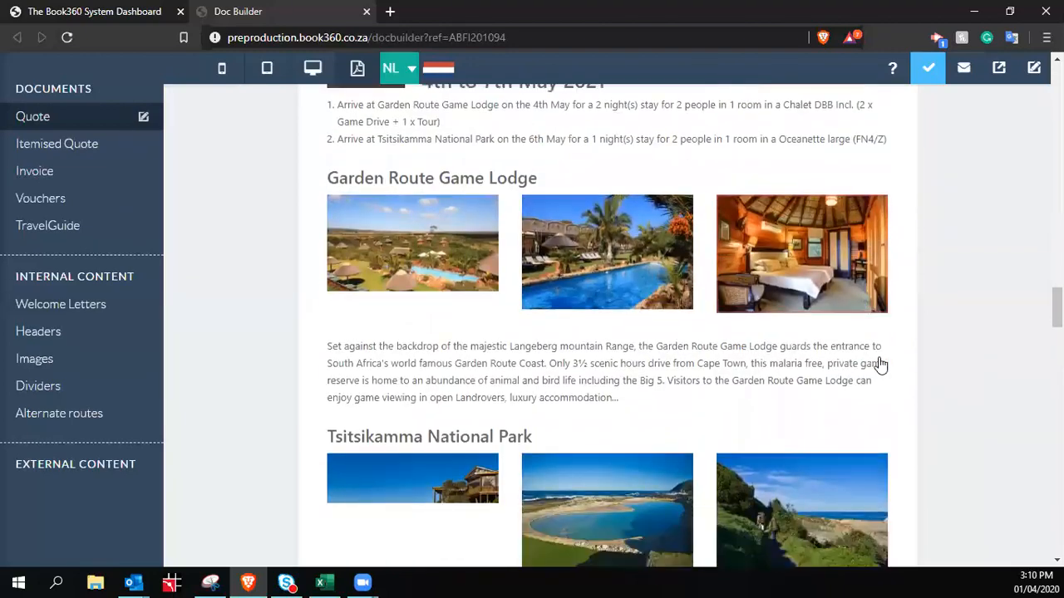
scroll(919, 443, "down", 2)
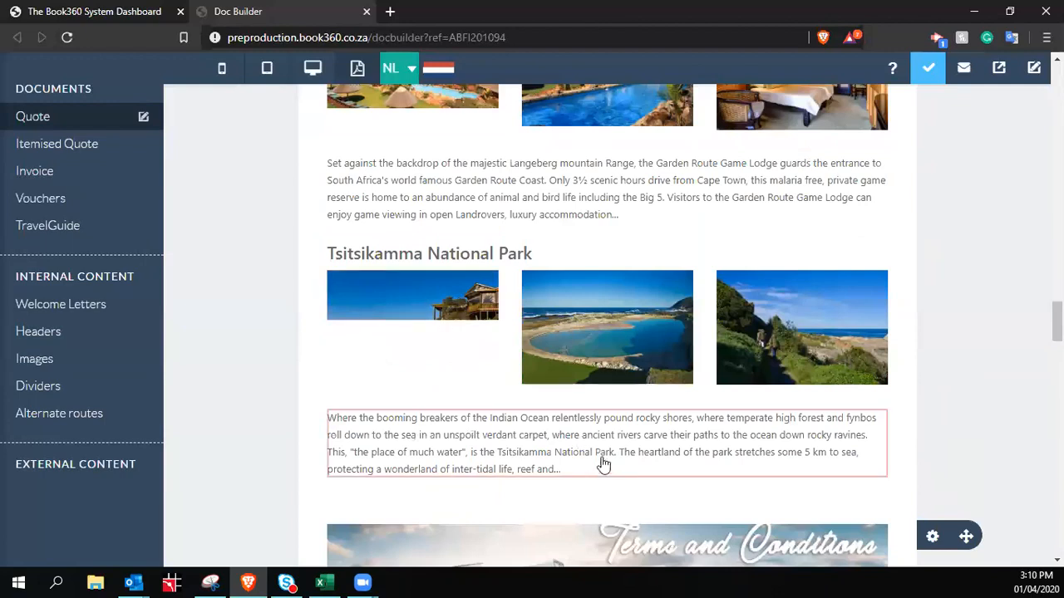
scroll(919, 330, "down", 4)
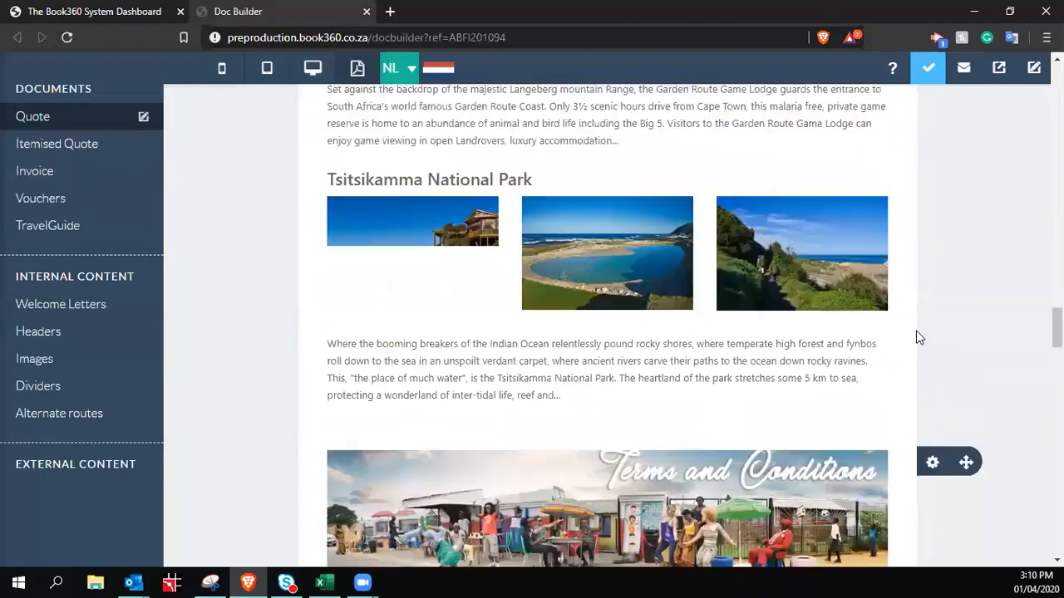
scroll(831, 316, "down", 4)
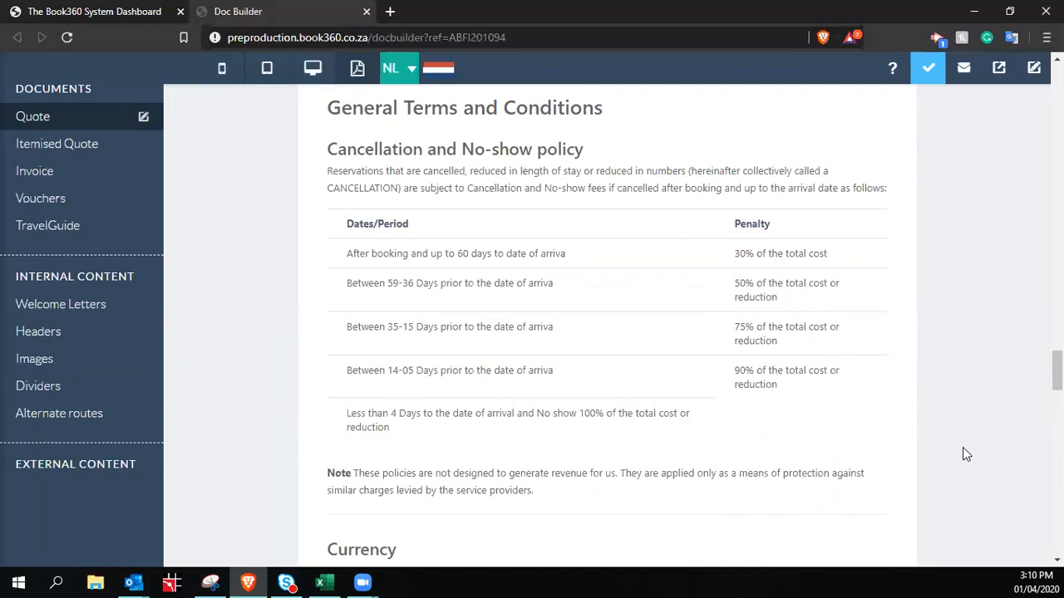
scroll(953, 409, "down", 5)
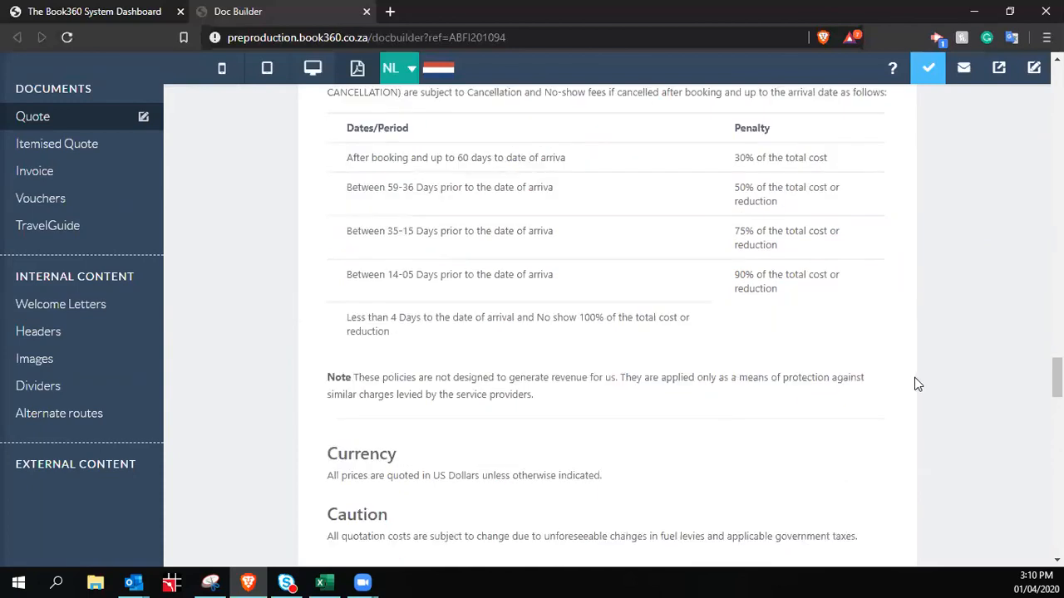
scroll(849, 470, "down", 3)
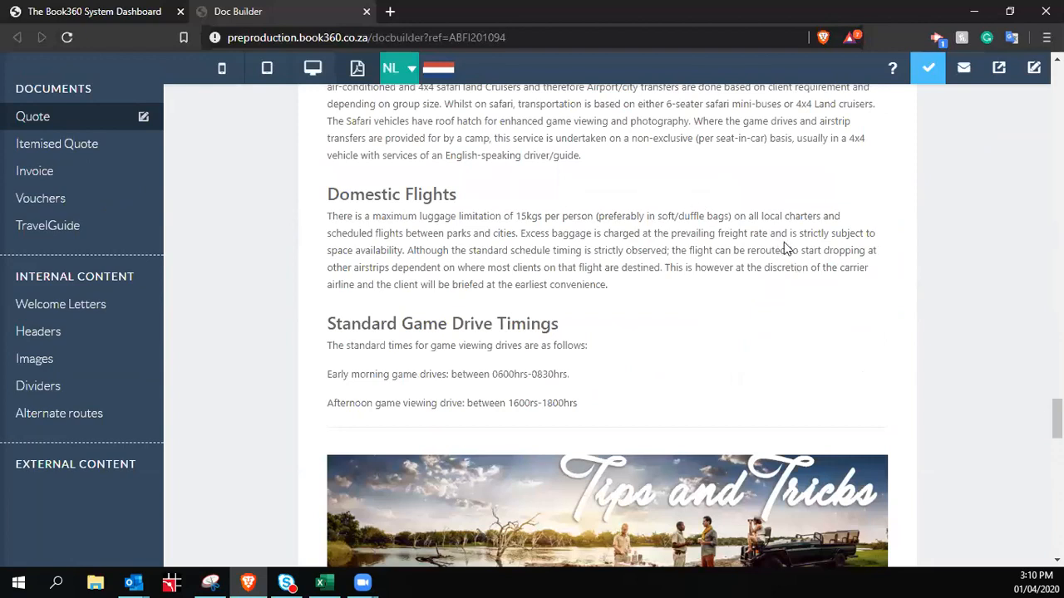
left_click(999, 69)
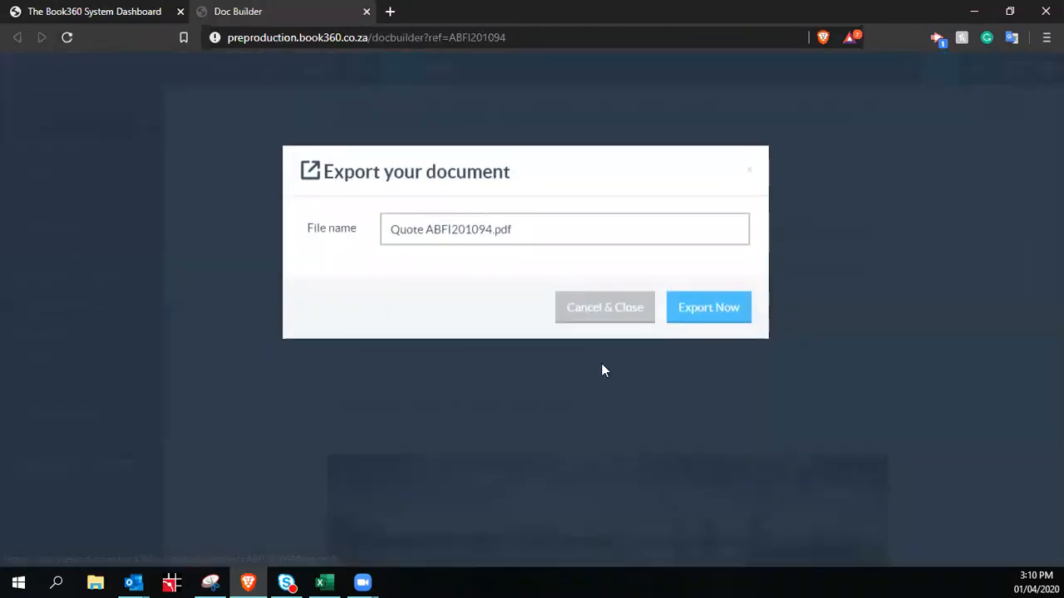
left_click(715, 309)
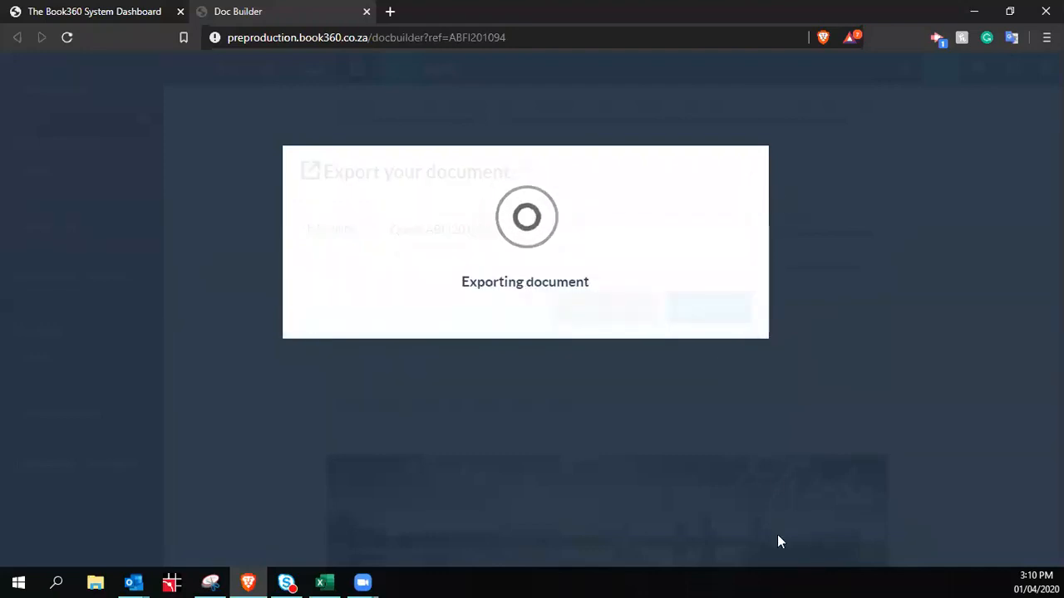